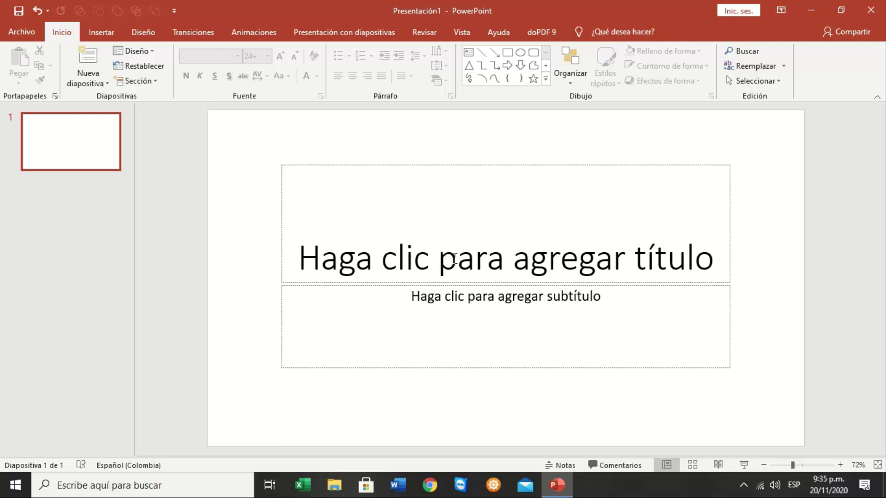
Select slide 1's title and subtitle placeholders and switch the slide to the 'En blanco' layout.
click(454, 259)
click(475, 306)
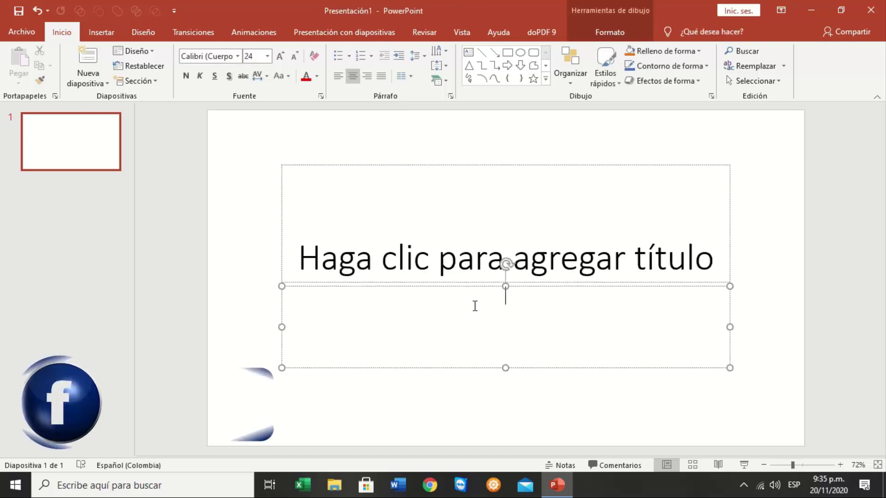
click(484, 242)
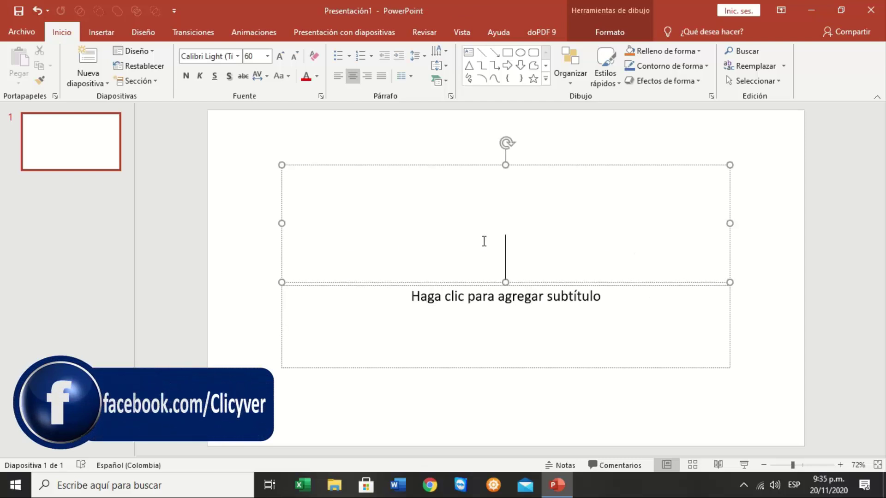
click(479, 318)
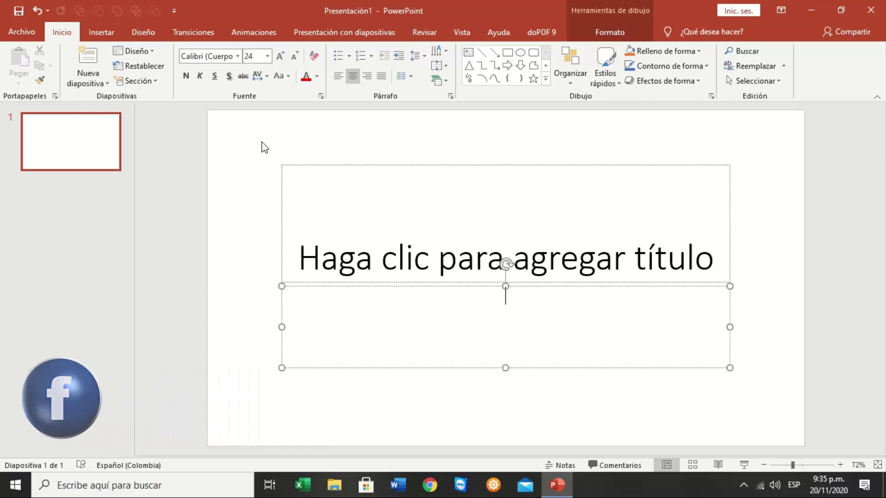
drag(261, 142, 764, 425)
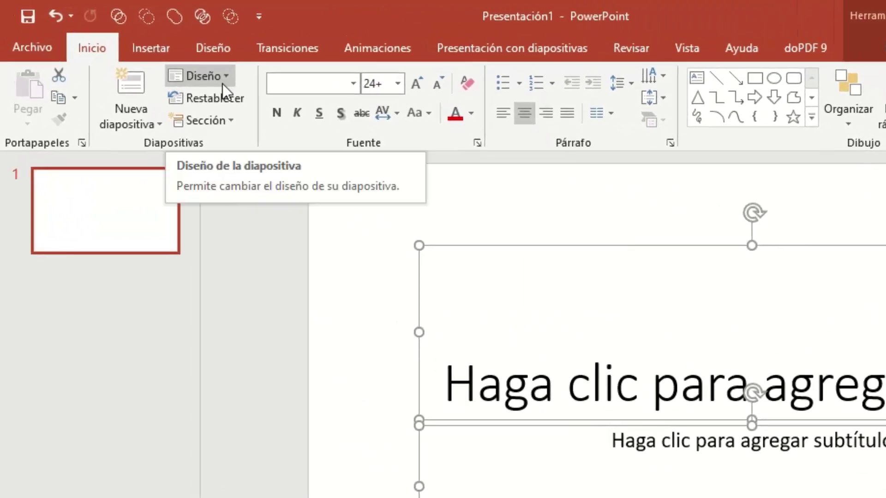
click(222, 84)
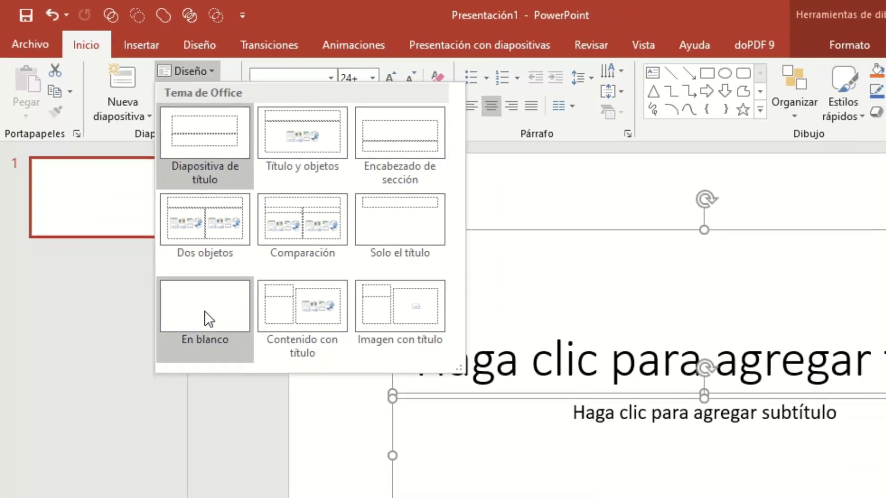
click(205, 312)
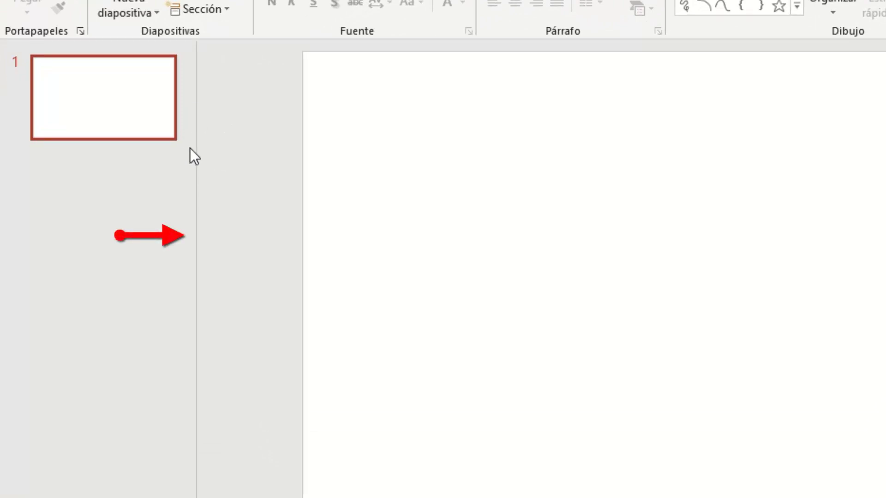
mouse_move(196, 153)
mouse_down()
mouse_move(215, 173)
mouse_move(95, 164)
mouse_move(158, 167)
mouse_move(148, 170)
mouse_up()
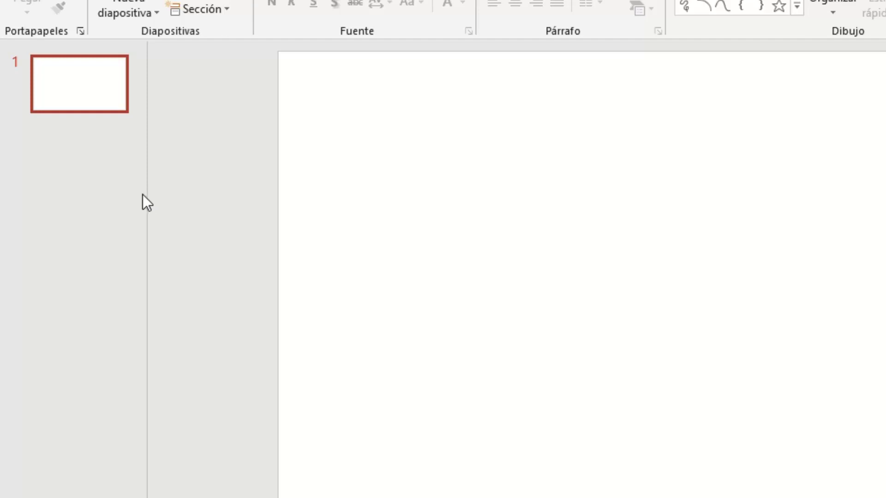
drag(146, 194, 6, 207)
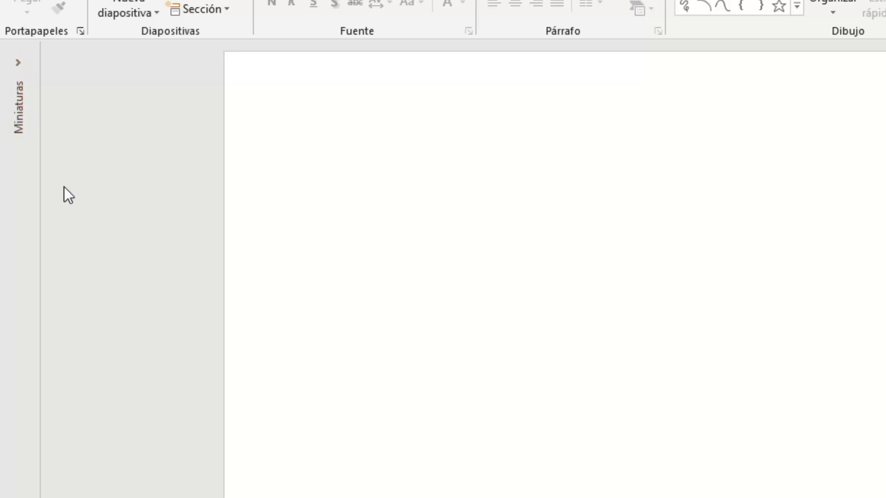
click(18, 65)
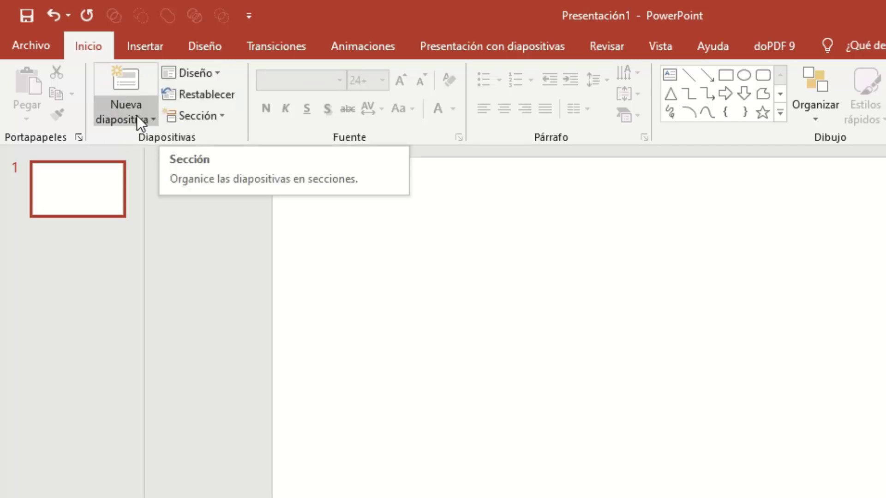
click(154, 52)
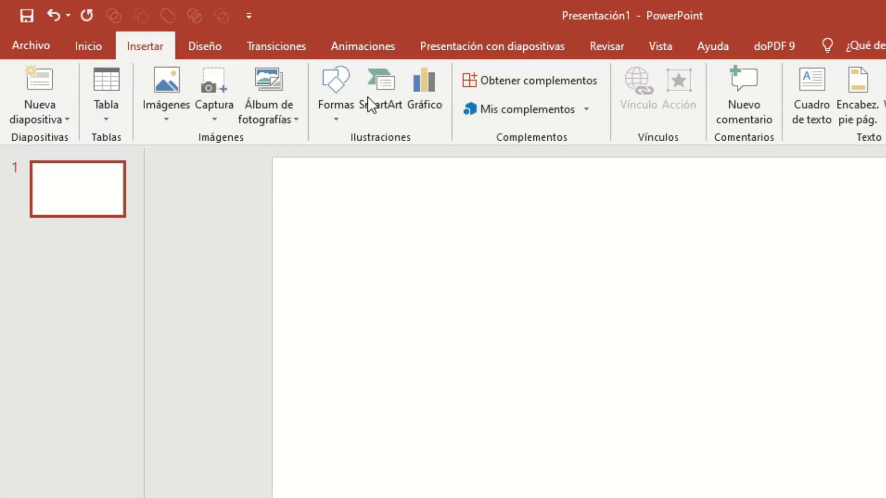
click(214, 48)
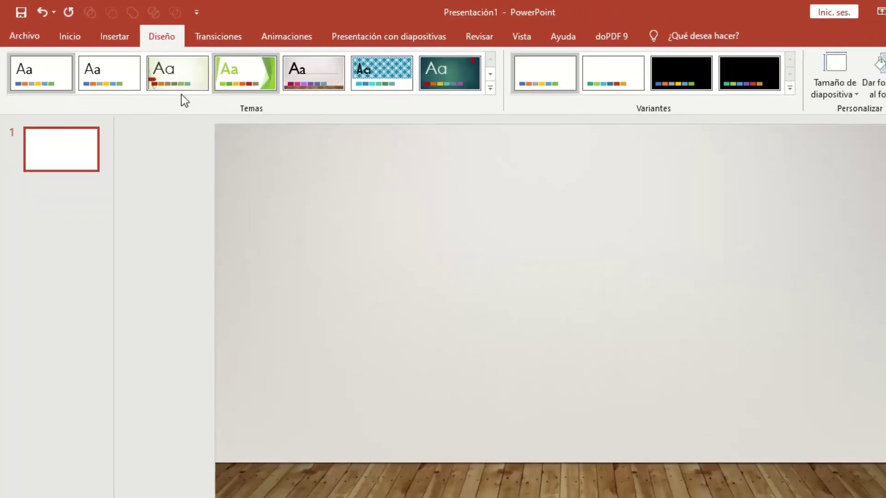
click(110, 34)
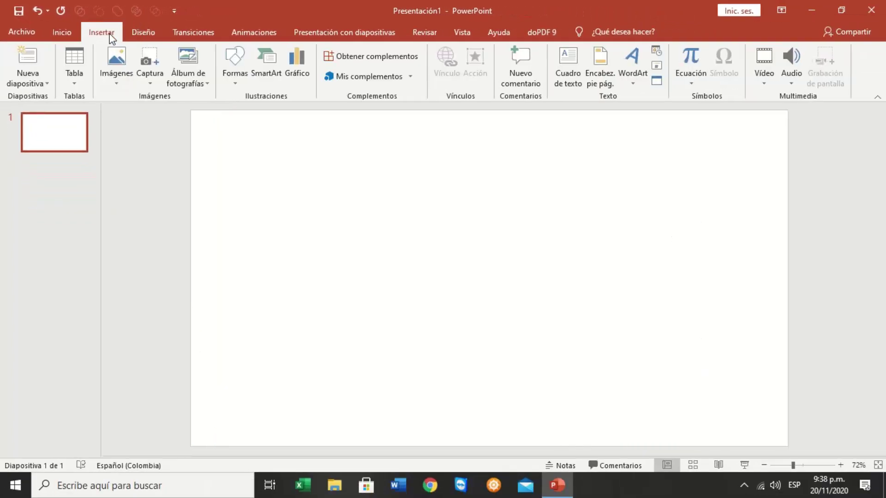
click(62, 33)
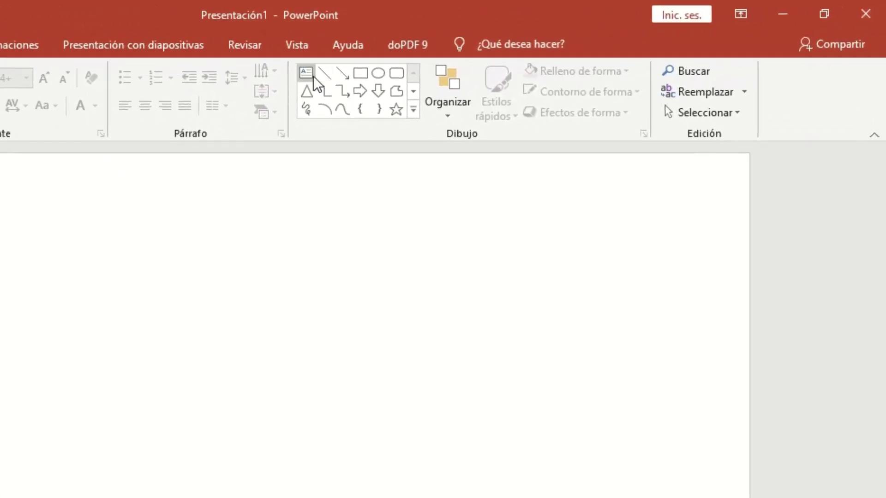
Draw a text box across the top of the slide containing 'consejos' and select the whole box.
click(311, 76)
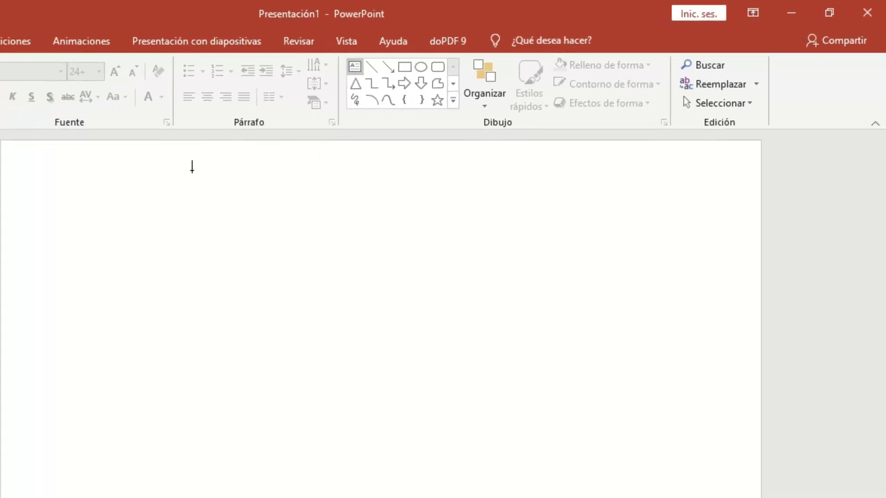
drag(247, 121, 695, 197)
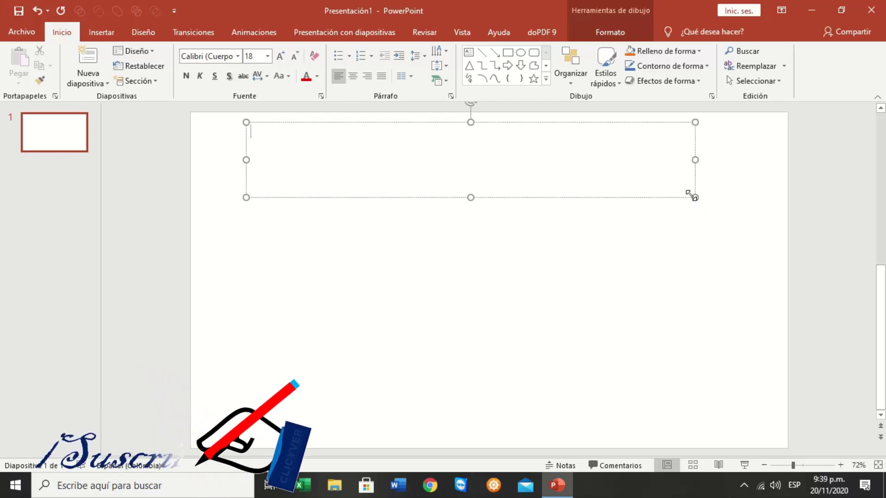
text(cons)
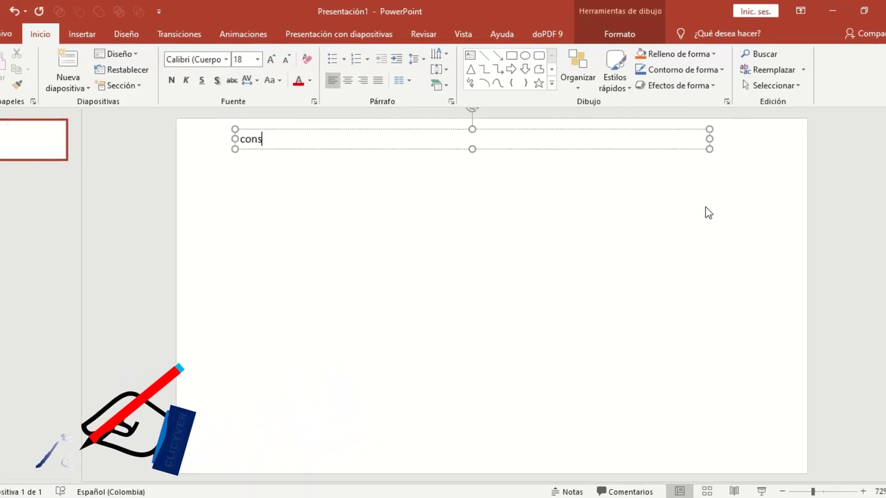
text(ejos)
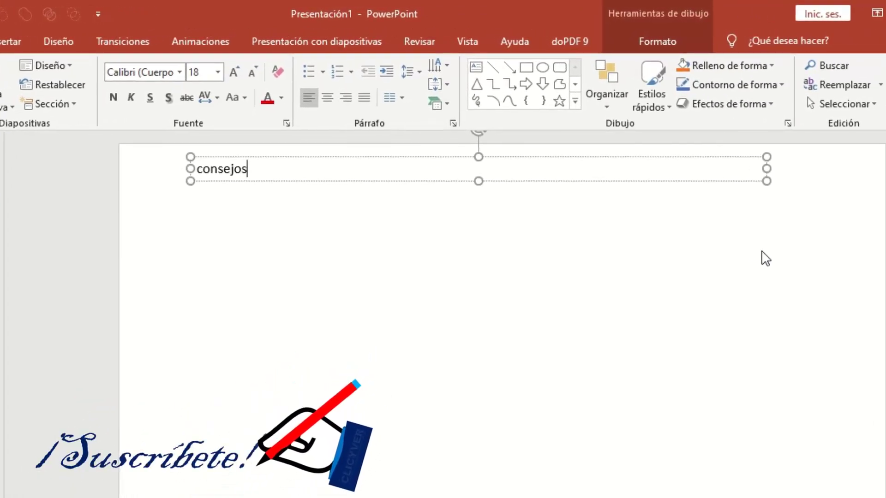
click(553, 181)
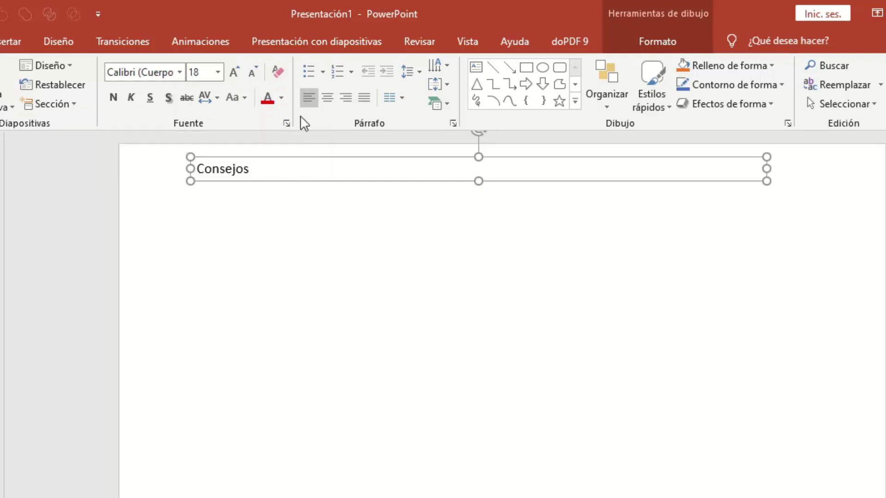
Format the Consejos text as red, 96-point Arial Black, non-italic and centred in its box.
click(282, 96)
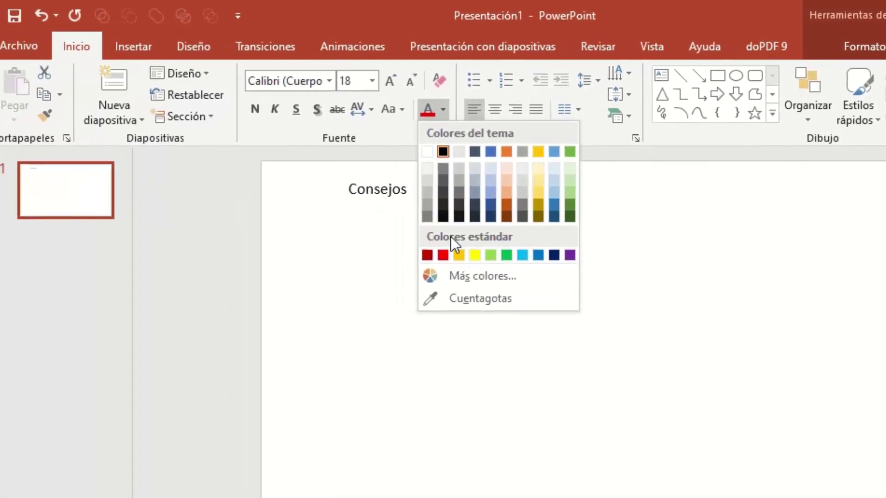
click(461, 259)
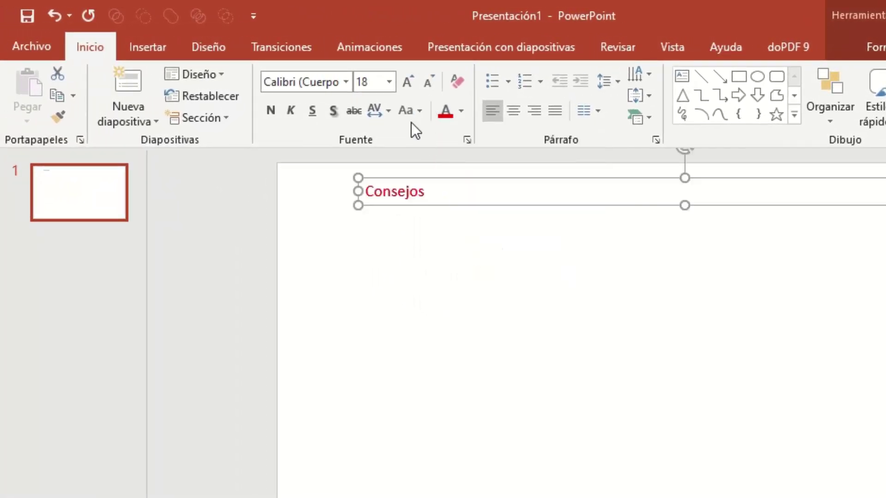
click(393, 87)
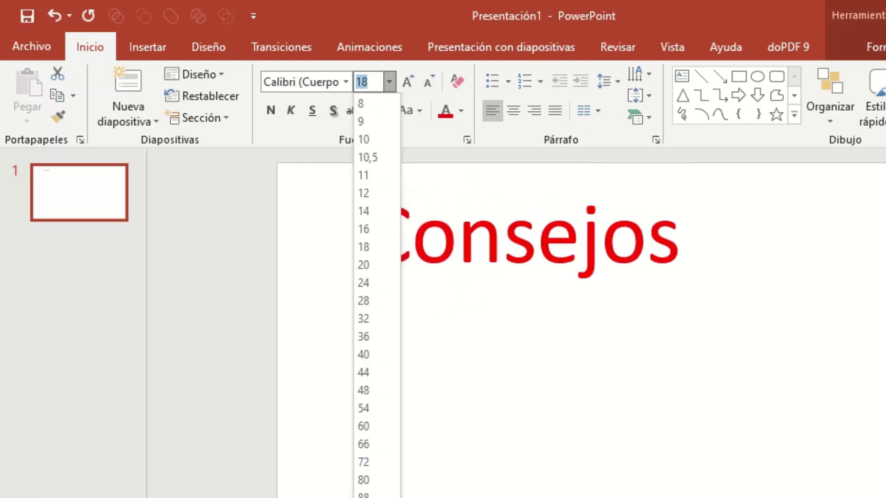
click(364, 497)
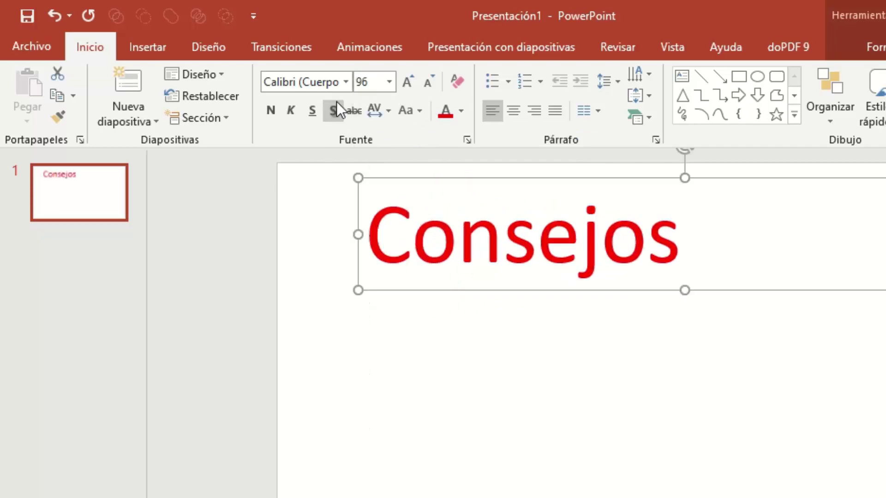
click(349, 82)
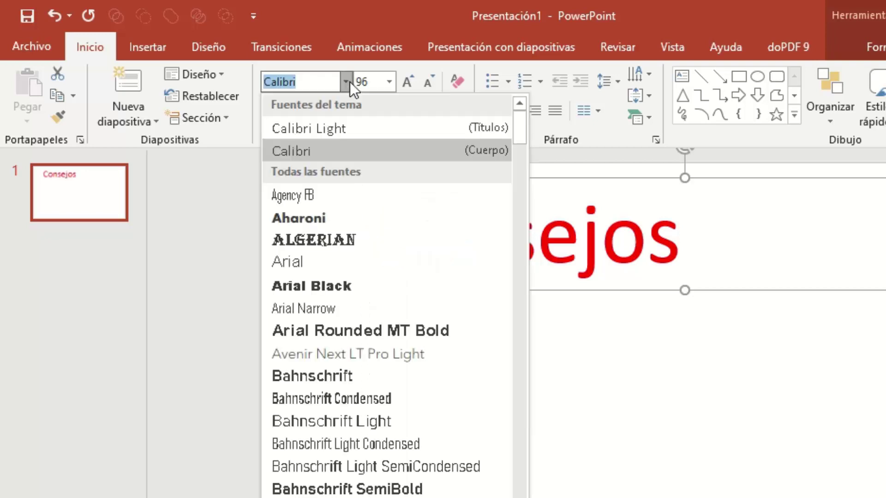
click(342, 283)
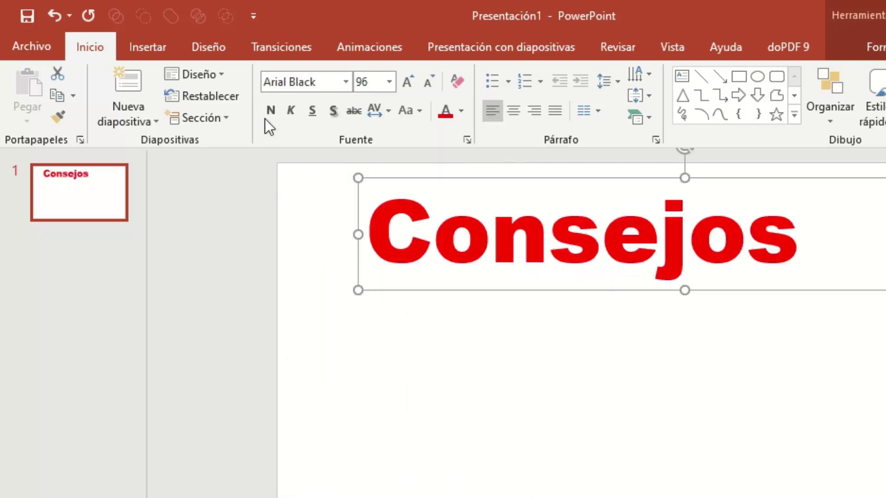
click(294, 106)
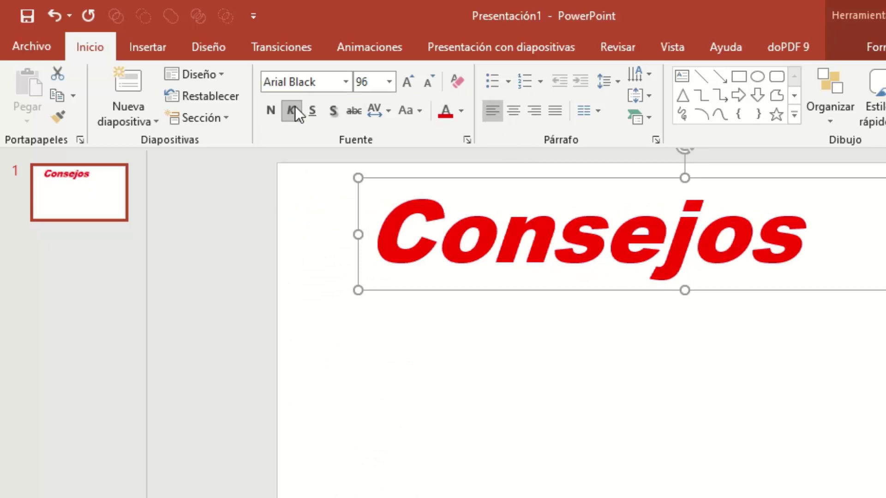
click(294, 106)
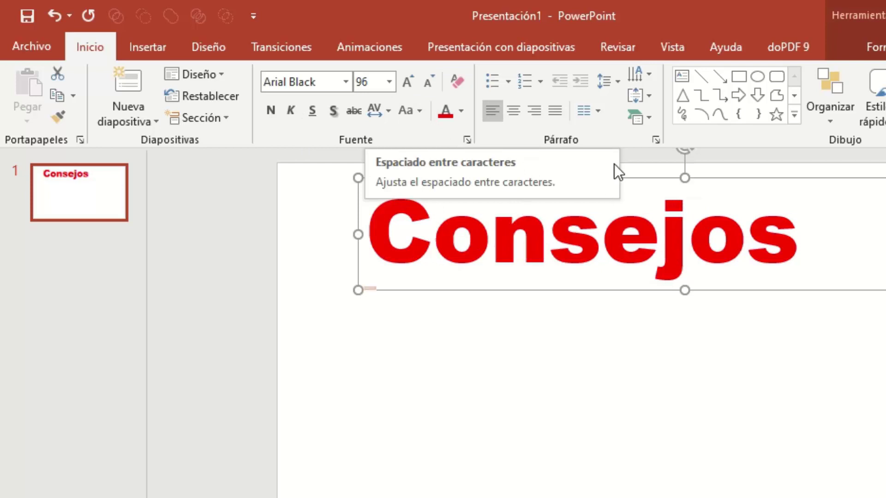
click(513, 110)
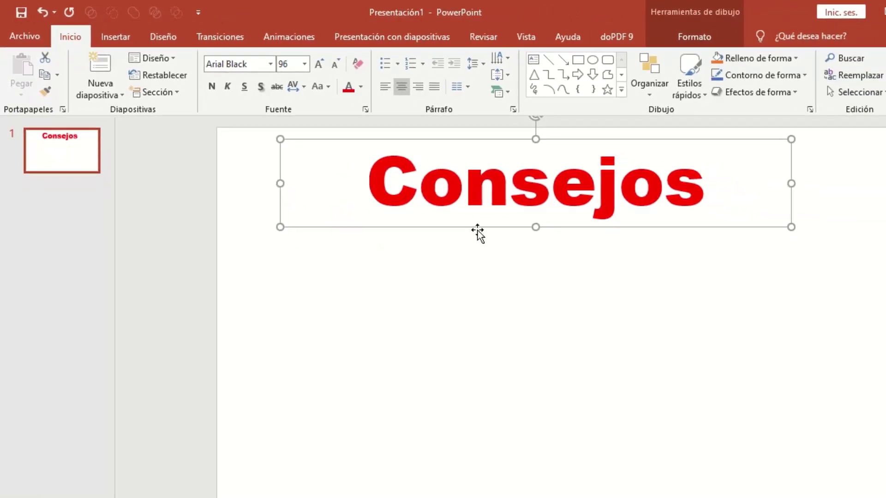
Centre the Consejos box at the top and reset its character spacing to Normal.
mouse_move(477, 230)
mouse_down()
mouse_move(505, 261)
mouse_move(487, 229)
mouse_move(496, 231)
mouse_up()
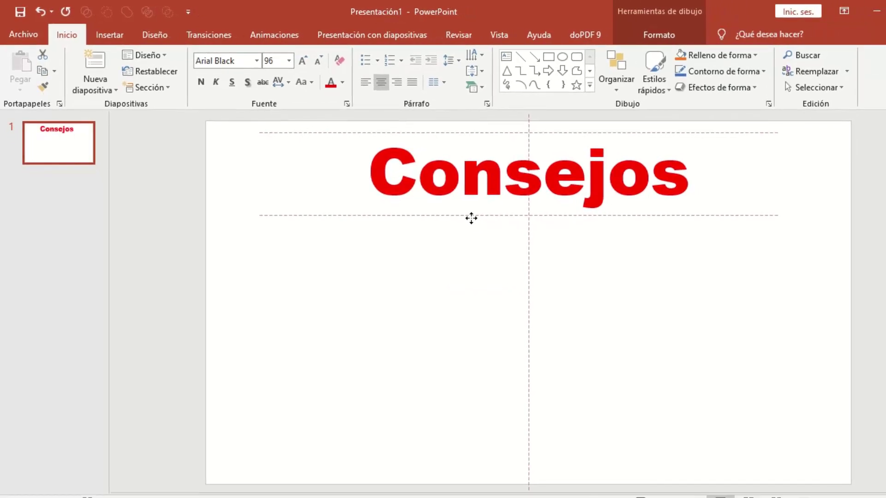
drag(471, 218, 471, 218)
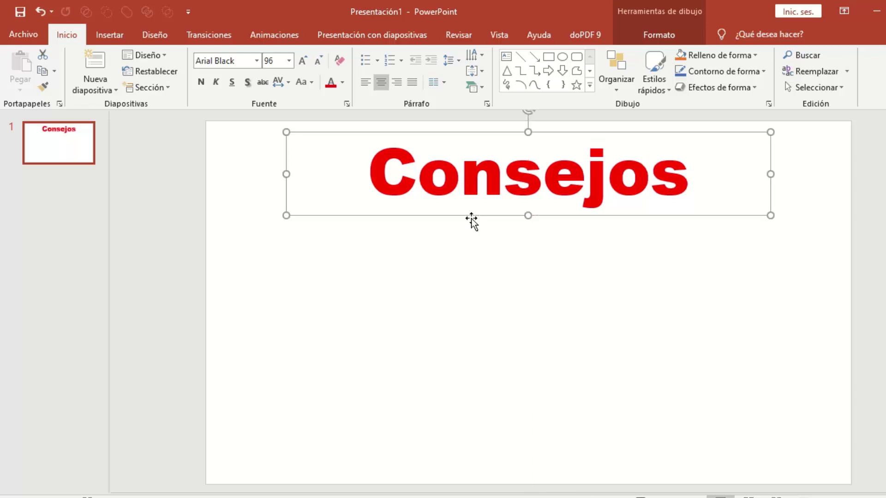
click(284, 87)
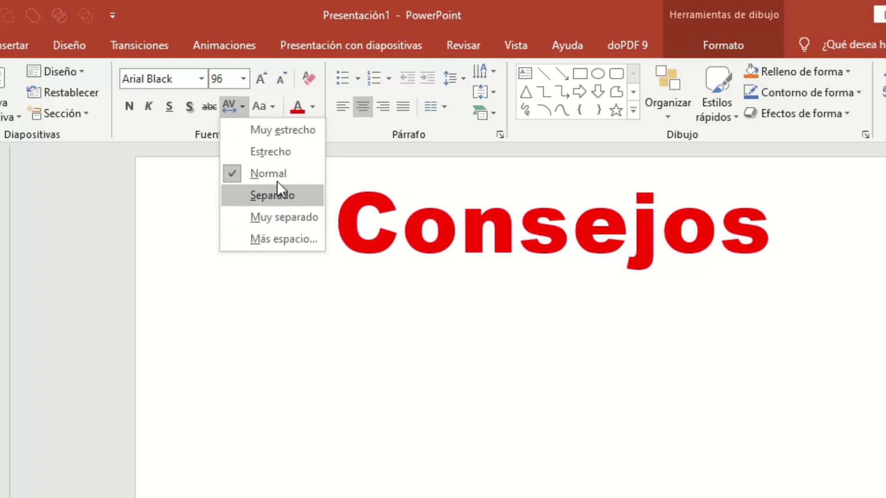
click(240, 107)
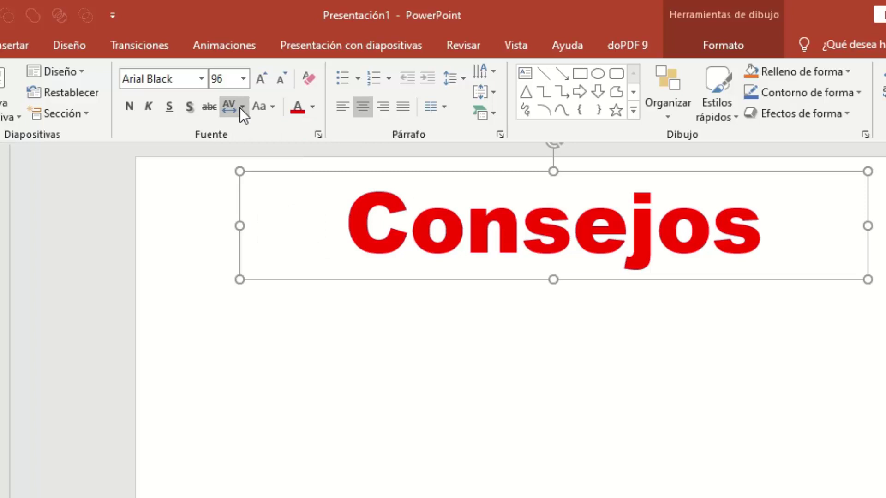
Grow the title two font sizes, shrink it back to 96, and view the Change Case options.
click(264, 80)
click(264, 80)
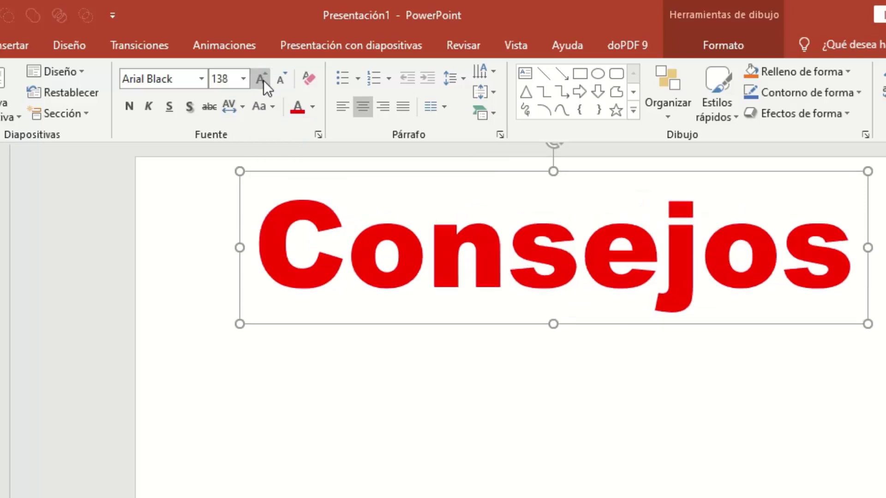
click(279, 84)
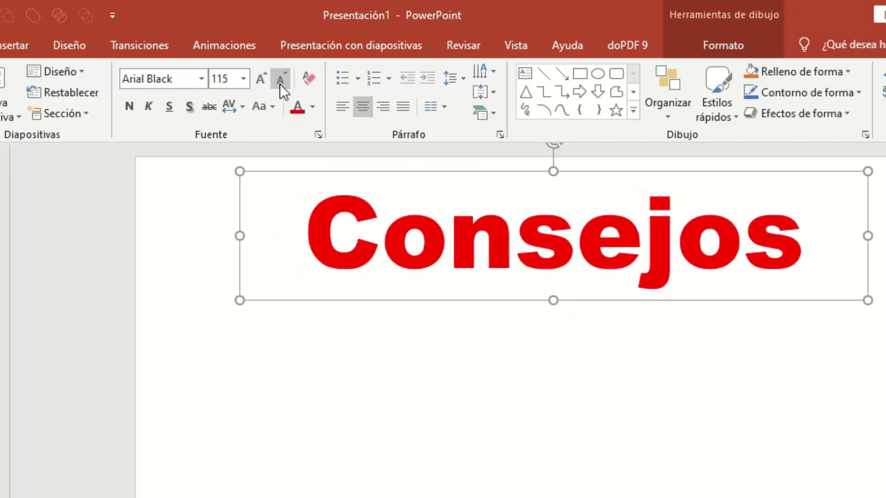
click(280, 84)
click(273, 108)
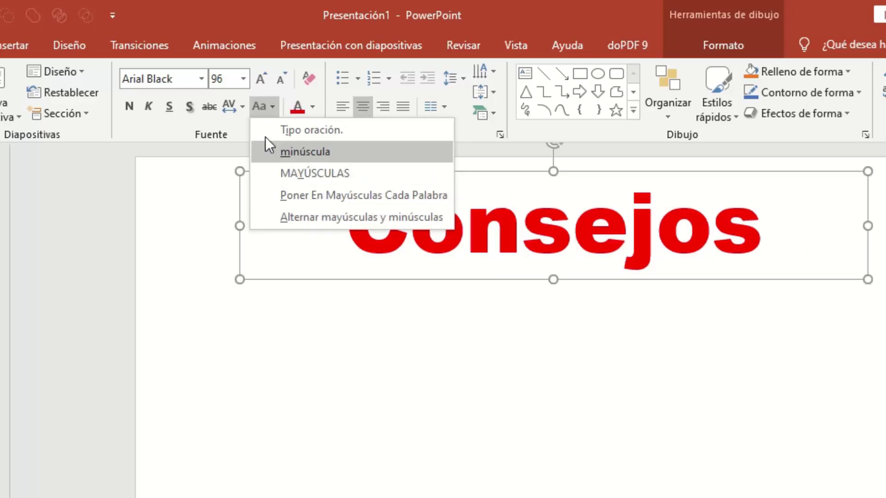
Change the Consejos title colour from red to dark blue.
click(306, 109)
click(312, 109)
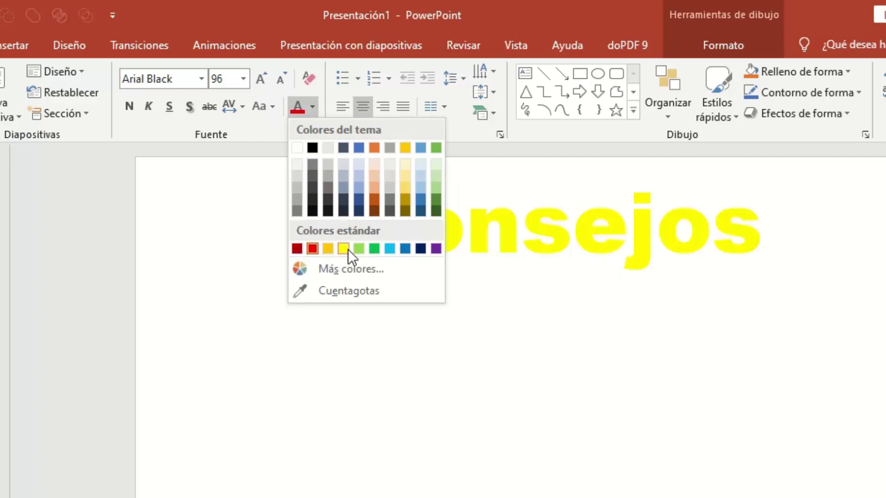
click(422, 249)
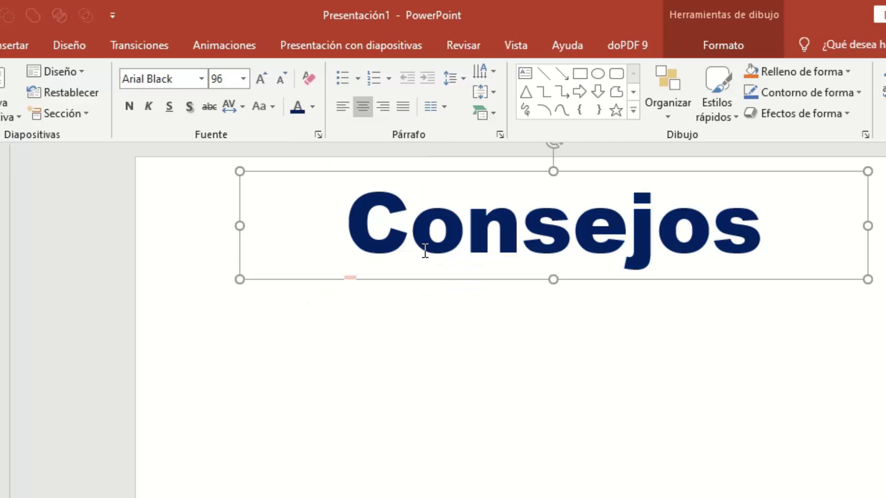
Reselect the title box and nudge it slightly higher on the slide.
click(352, 327)
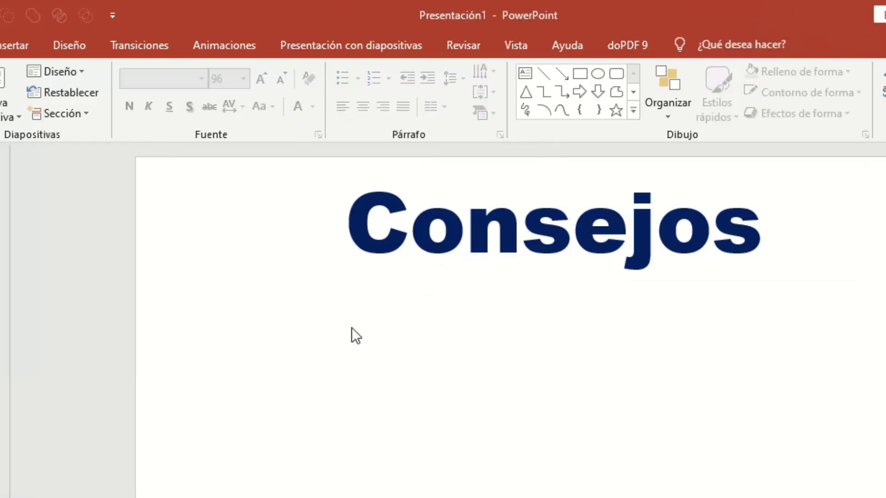
click(362, 280)
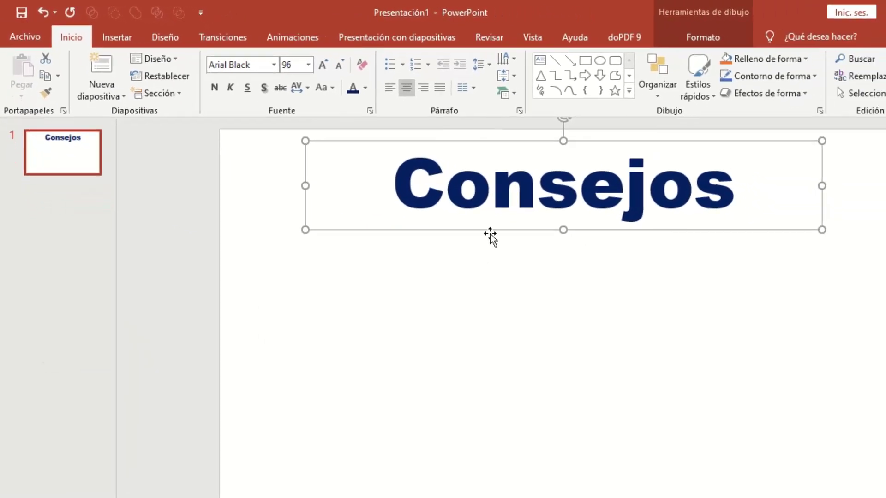
drag(490, 237, 492, 235)
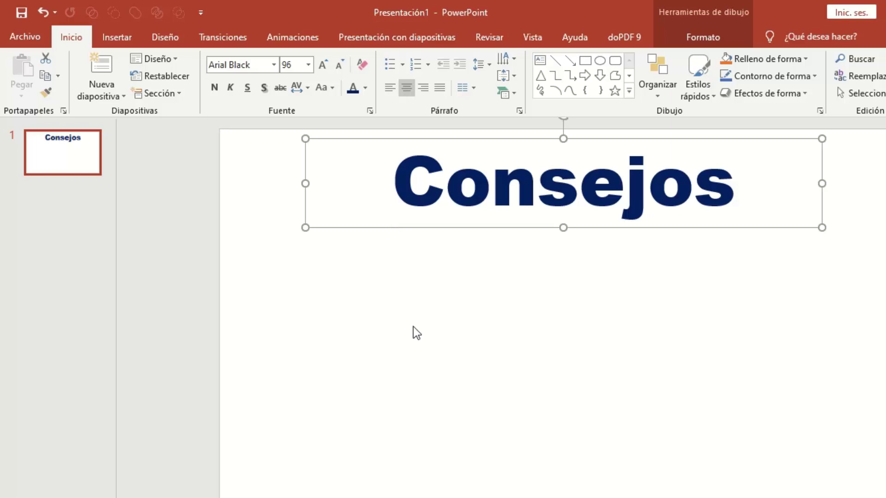
Insert a blank slide via Nueva diapositiva and another with Ctrl+M, then open slide 2.
click(105, 91)
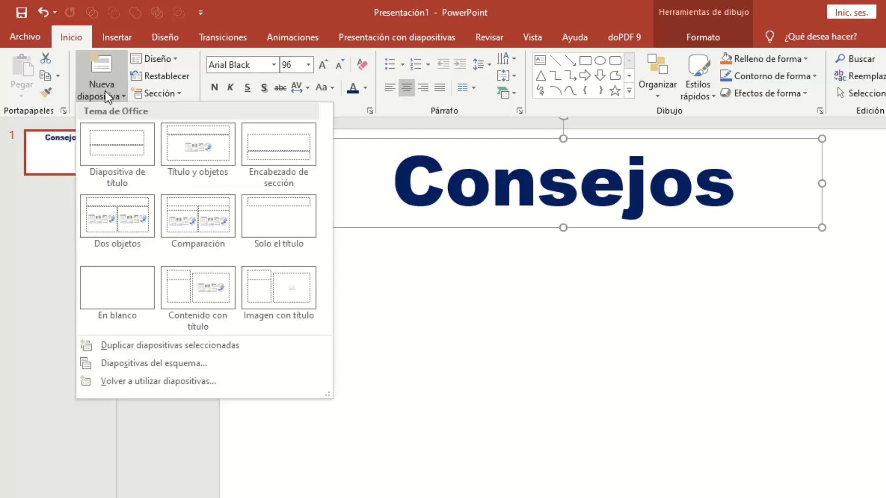
click(126, 286)
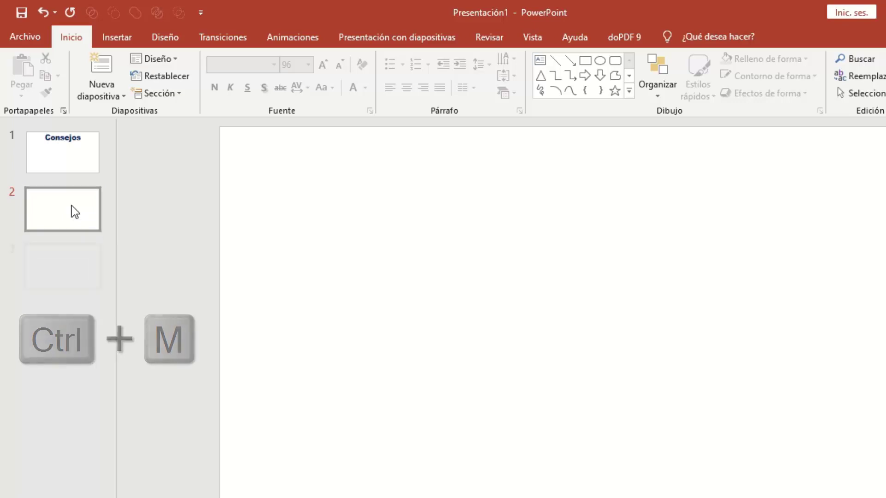
key(ctrl+m)
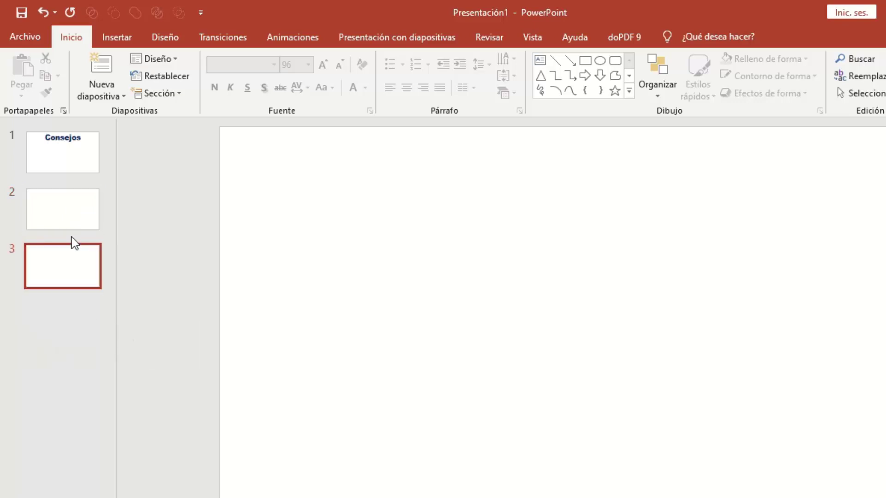
click(67, 212)
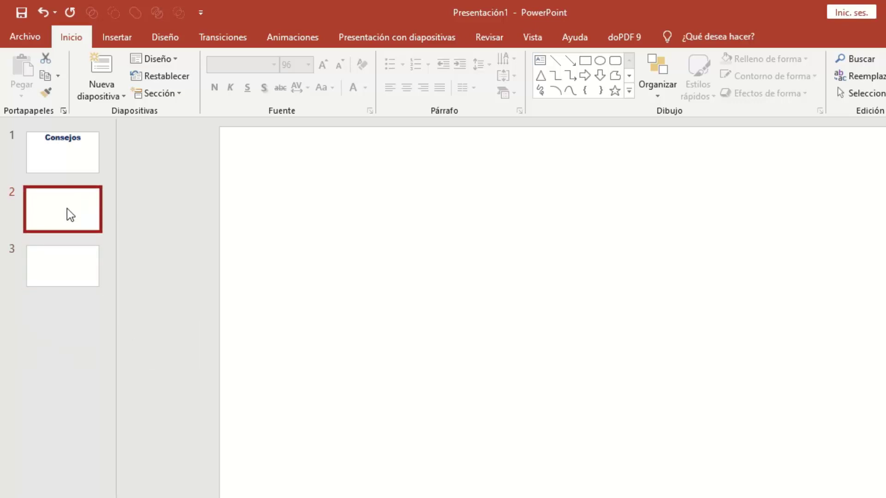
click(57, 270)
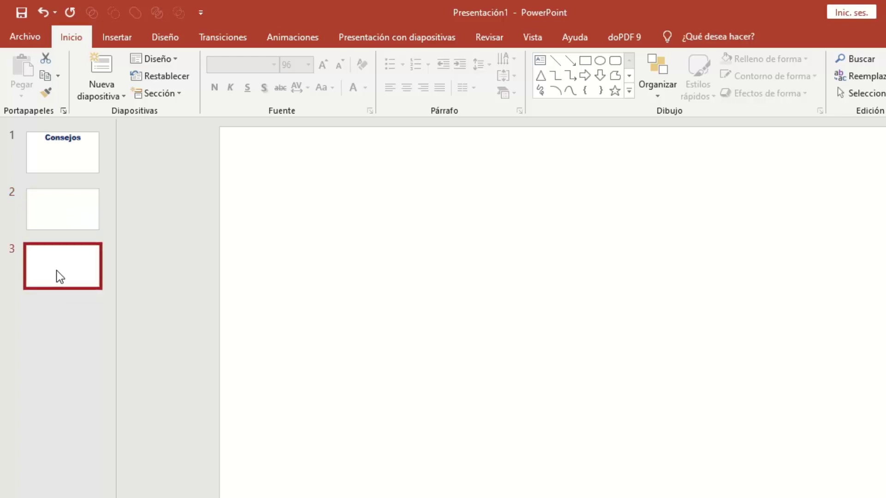
click(53, 206)
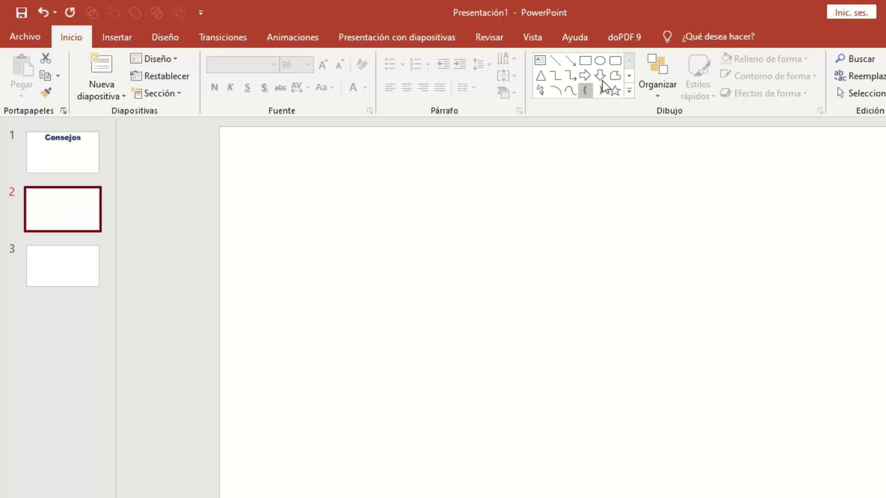
Draw an oval in slide 2's upper left and fill it dark blue.
click(600, 60)
mouse_move(261, 199)
mouse_down()
mouse_move(356, 286)
mouse_move(341, 270)
mouse_up()
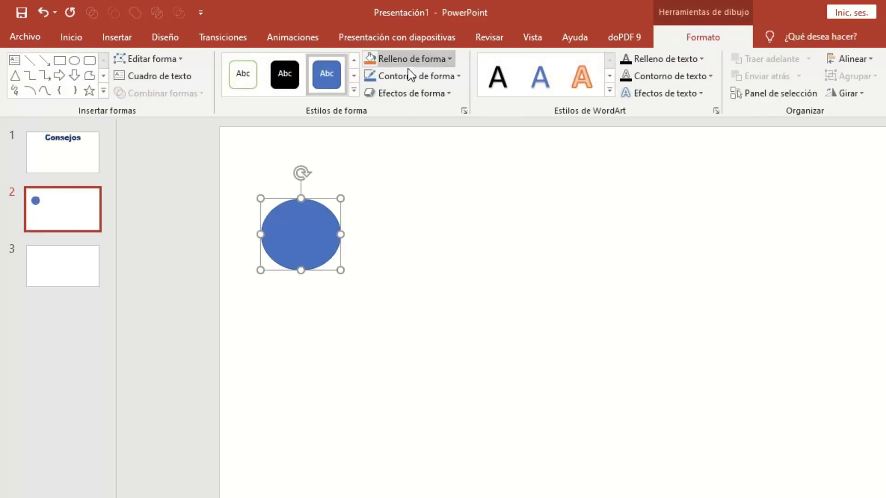
click(422, 60)
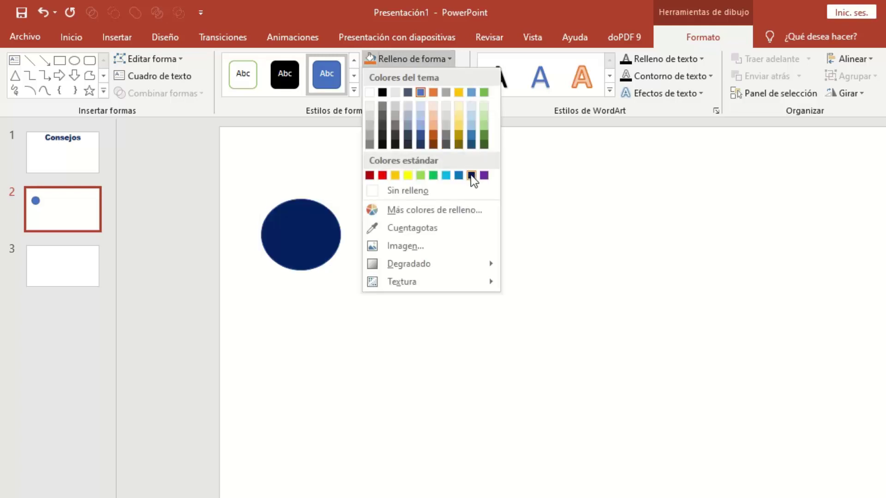
click(471, 176)
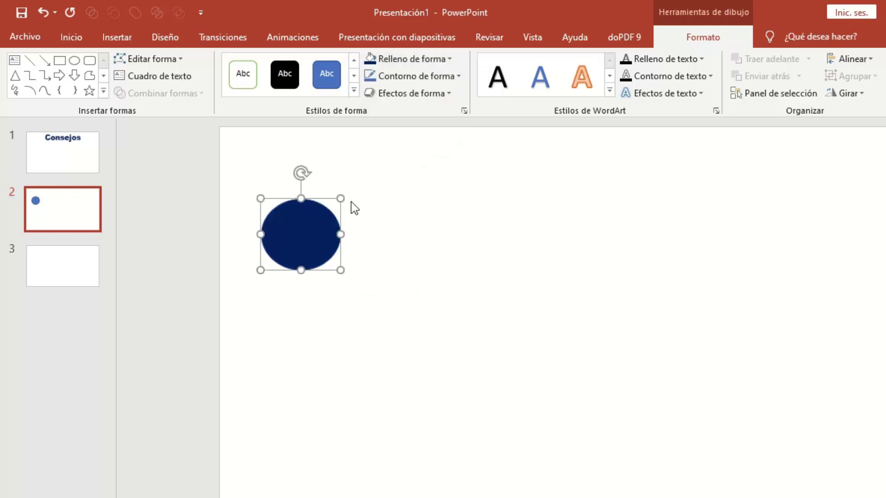
Type 2 inside the navy oval, set it to size 60, and move the circle down-left.
right_click(298, 239)
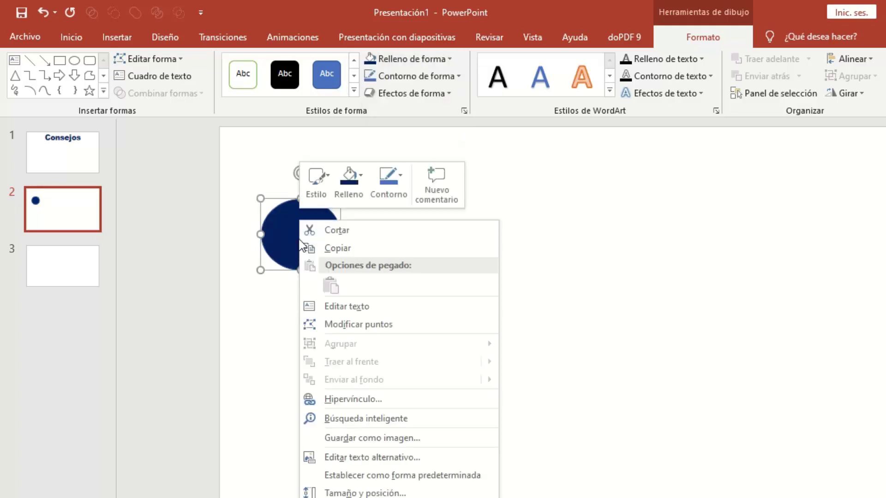
click(356, 307)
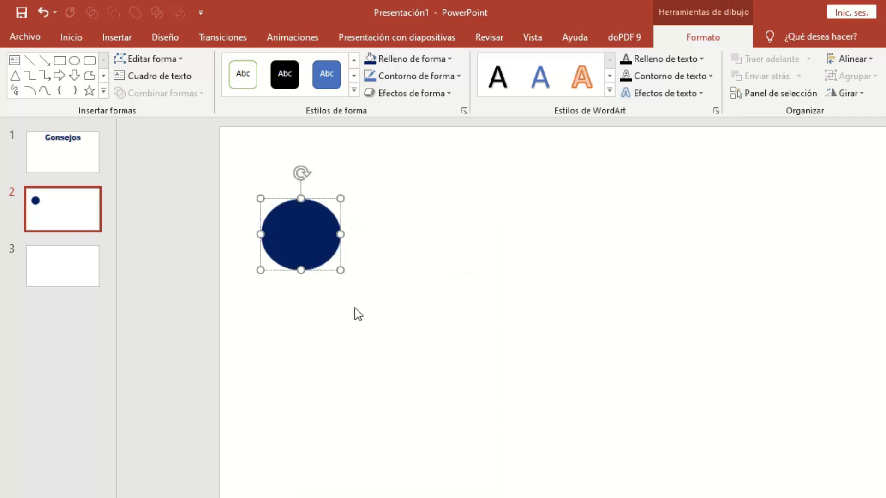
text(2)
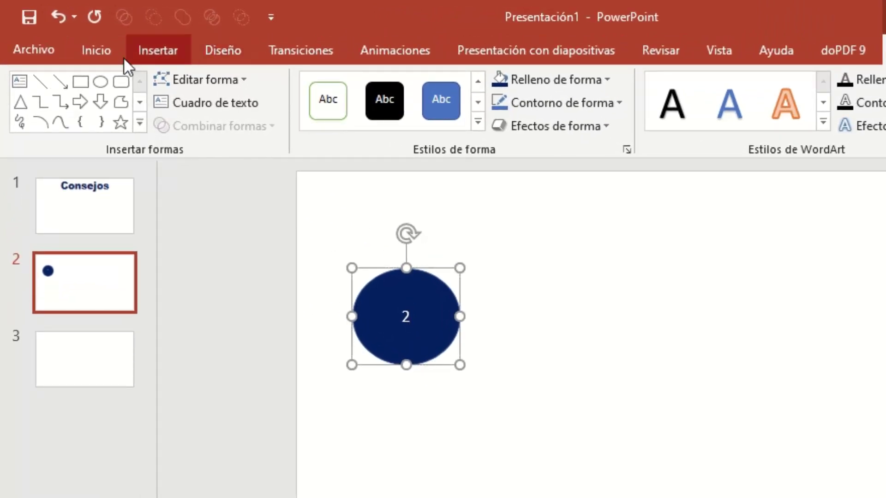
click(96, 51)
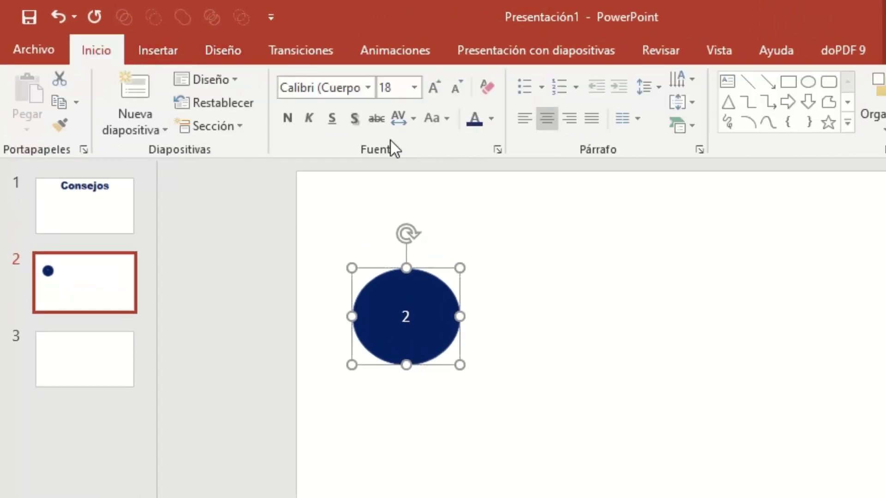
click(421, 88)
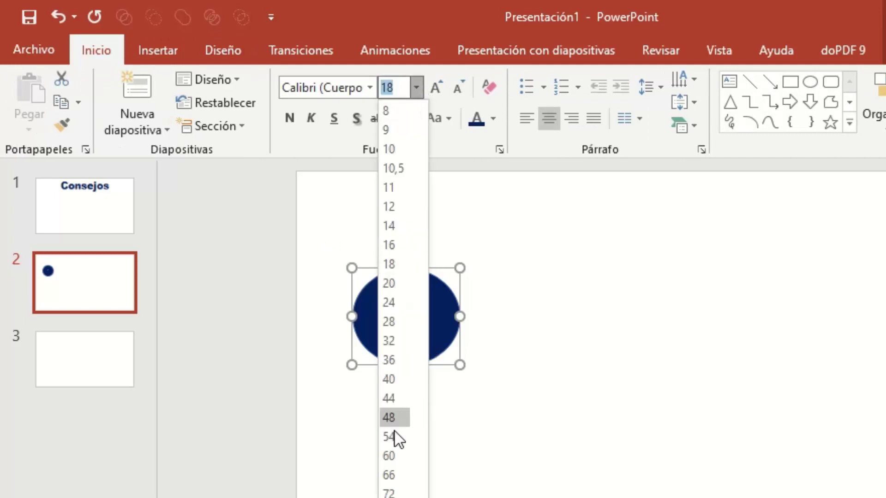
click(392, 456)
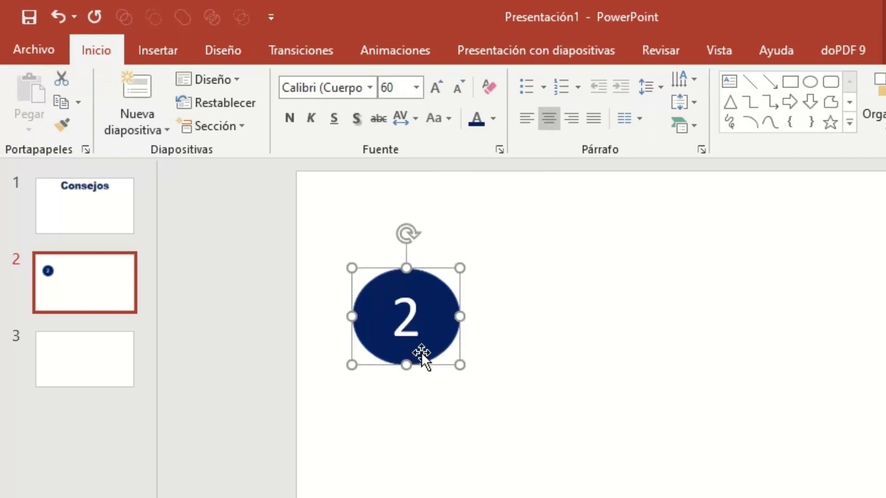
drag(388, 342, 357, 412)
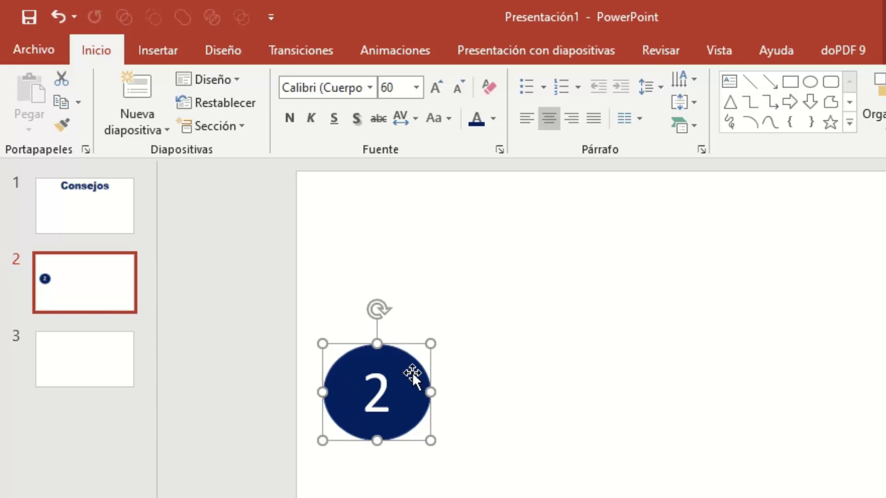
Paste a copy of the circle on slide 1 renumbered 1, and raise circles 1 and 2 to the top-left.
click(61, 101)
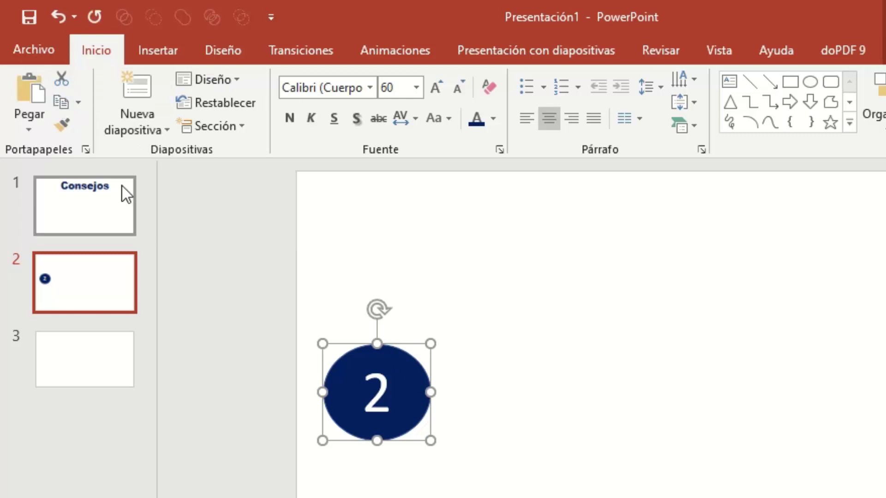
click(98, 210)
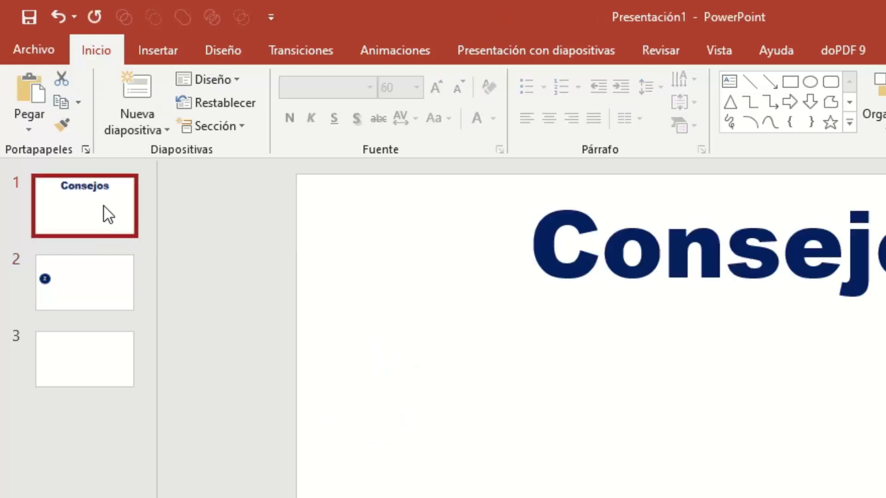
click(22, 90)
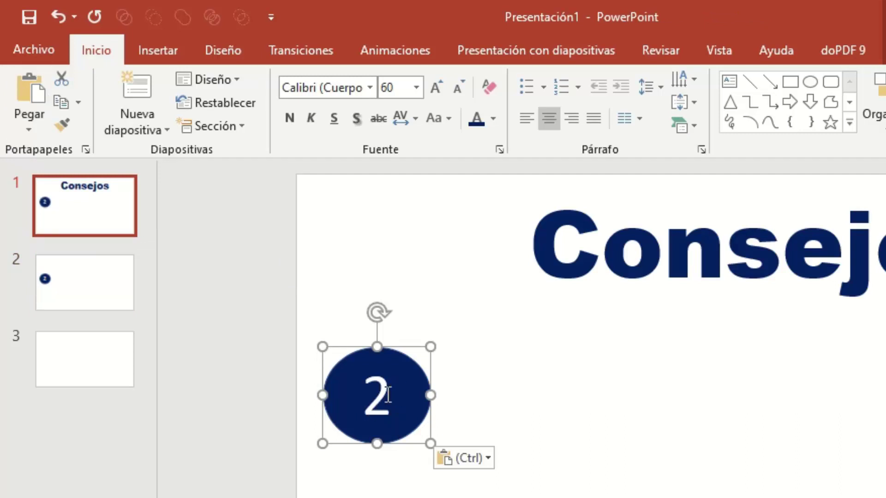
click(388, 396)
key(BackSpace)
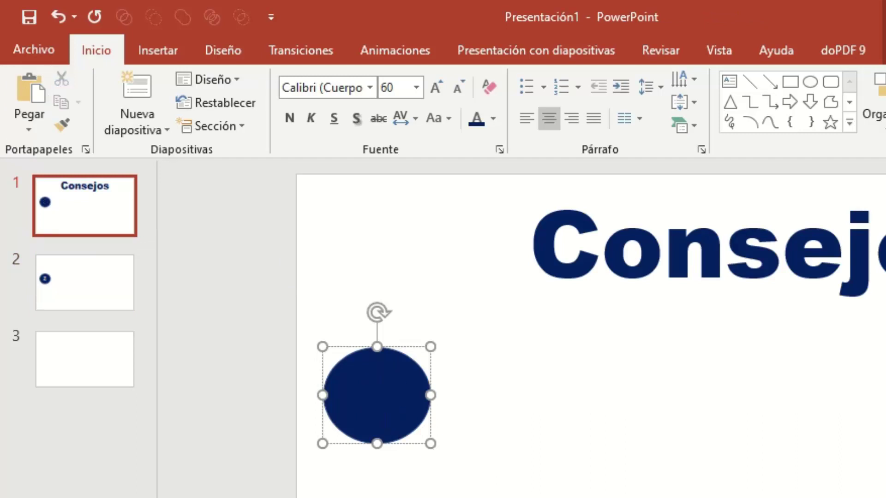
text(1)
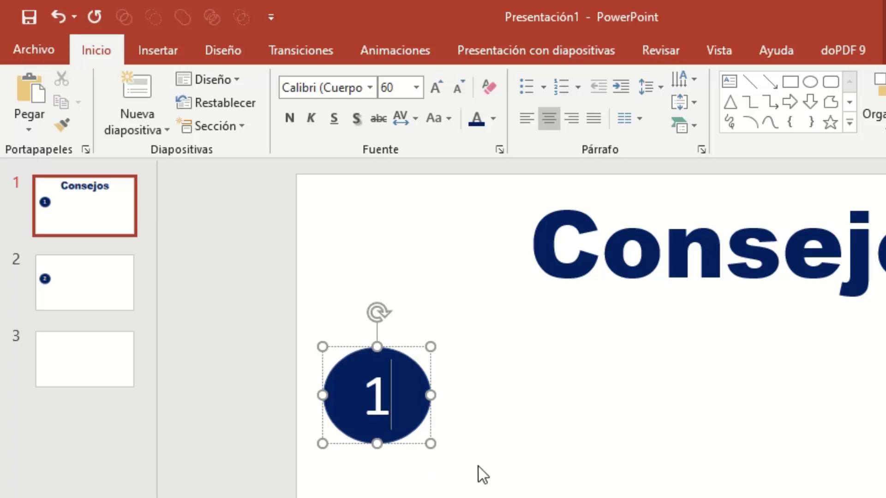
drag(424, 412, 423, 265)
click(110, 287)
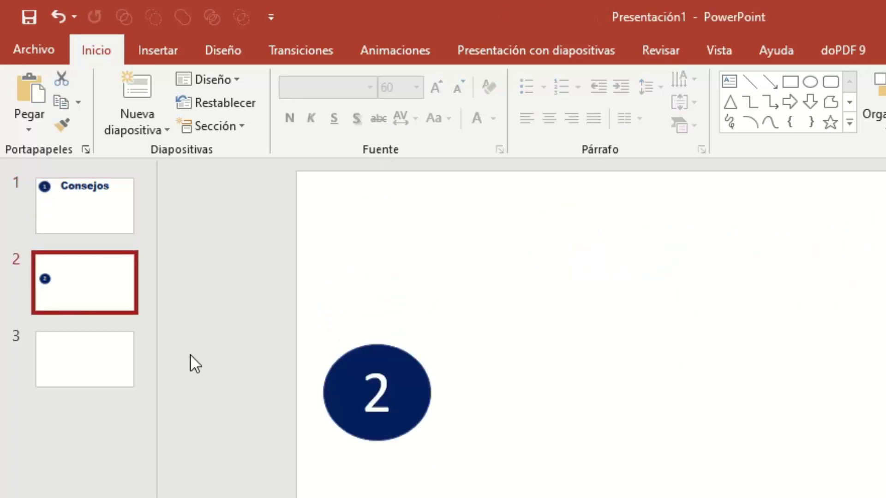
drag(422, 391, 416, 265)
Paste the circle onto slide 3, move it to the top-left and renumber it 3.
click(81, 381)
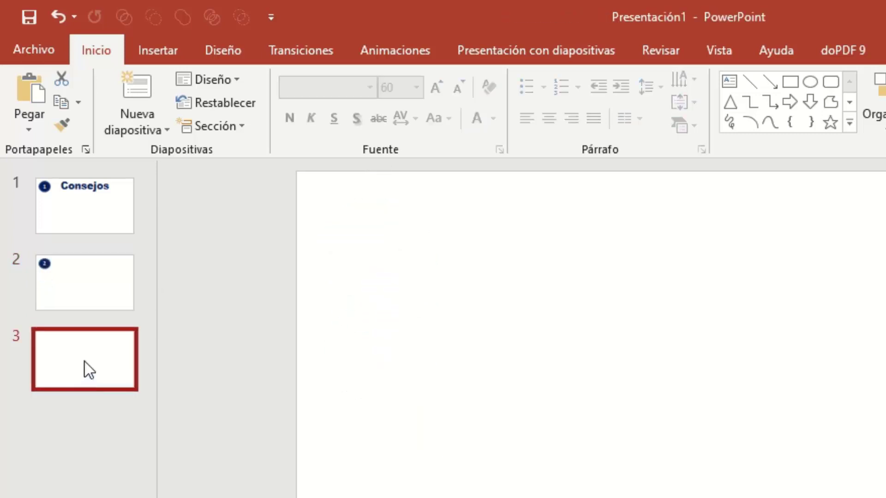
click(17, 90)
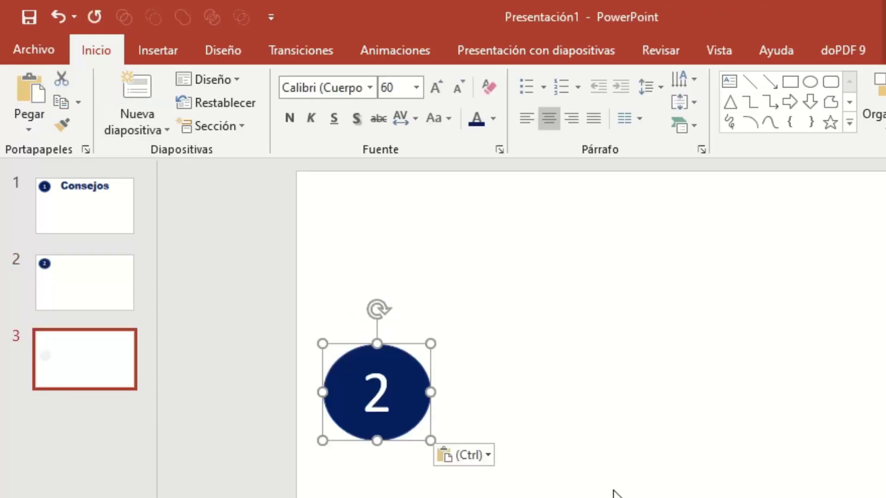
drag(411, 420, 398, 279)
click(380, 261)
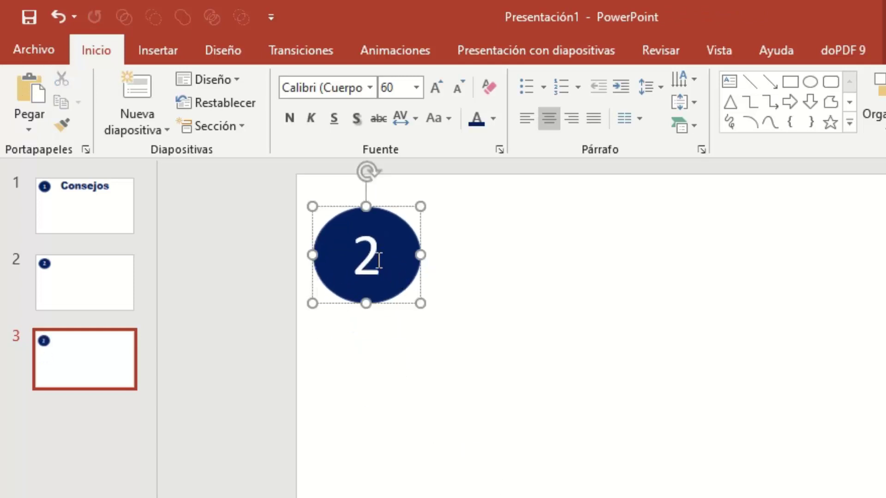
key(BackSpace)
text(3)
click(372, 372)
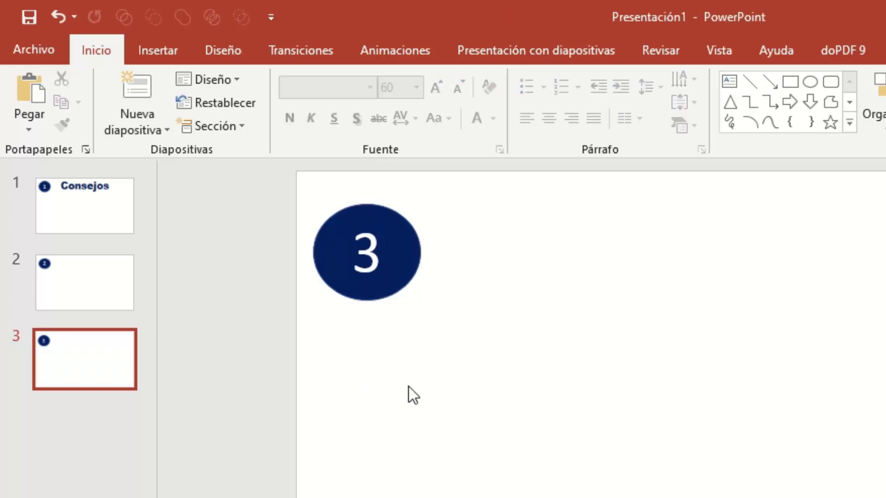
click(118, 203)
Select the whole Consejos title box on slide 1 and cut it.
click(593, 263)
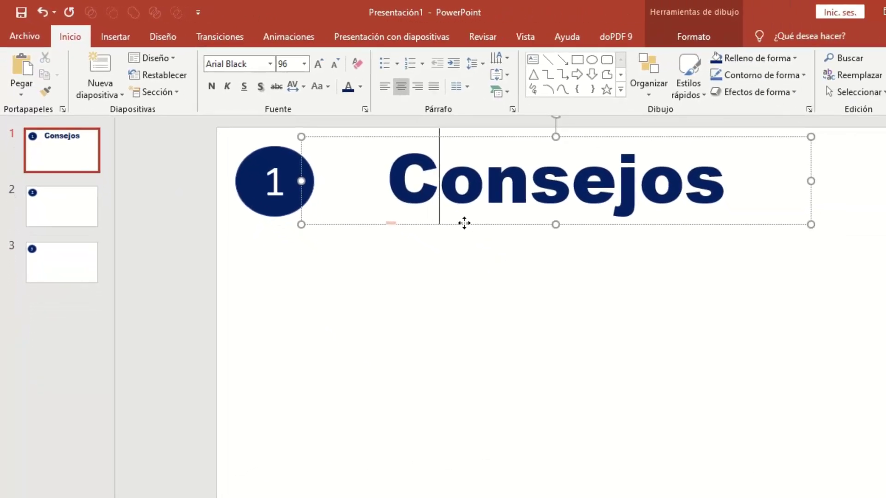
click(553, 267)
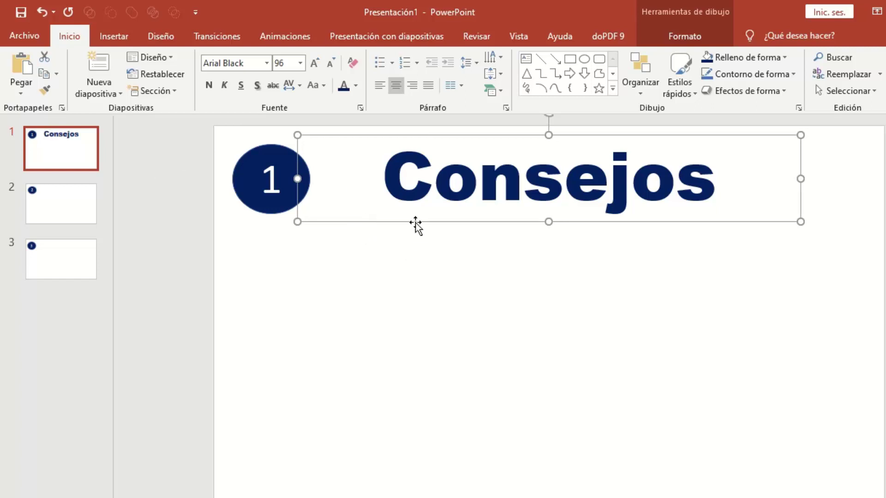
click(46, 57)
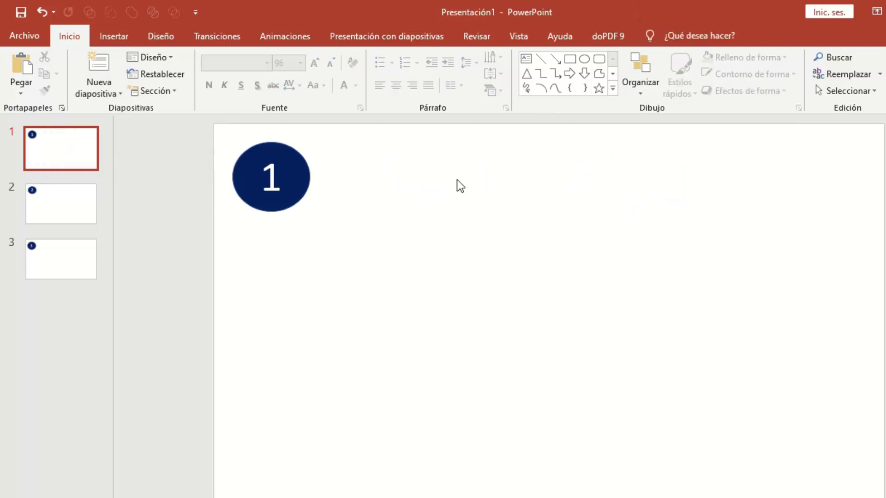
Paste the Consejos title onto slide 2, then copy it and paste it onto slides 3 and 1.
click(71, 212)
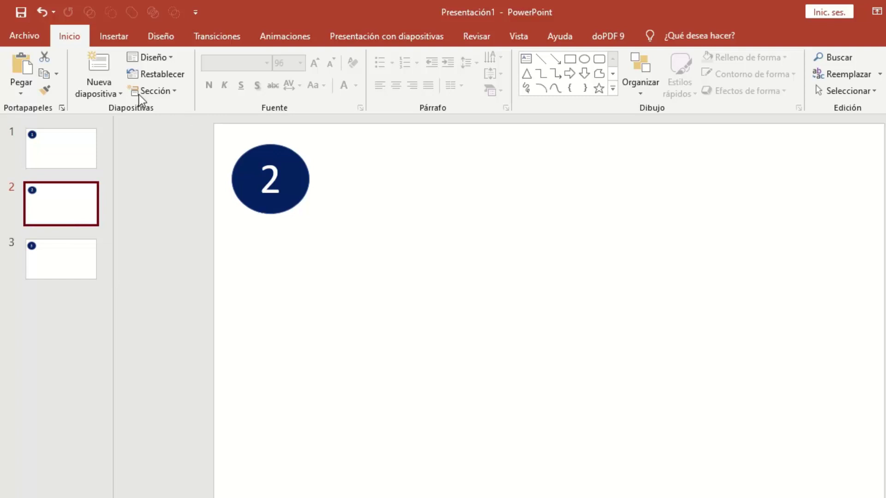
click(16, 65)
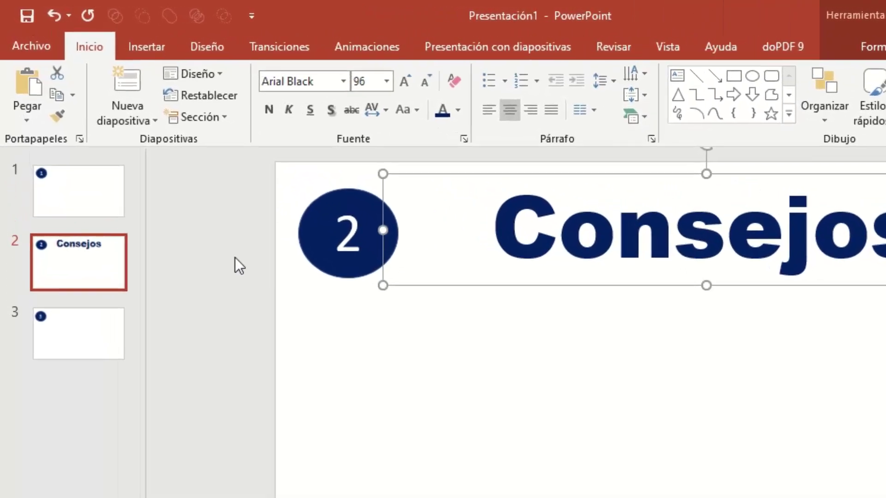
click(65, 114)
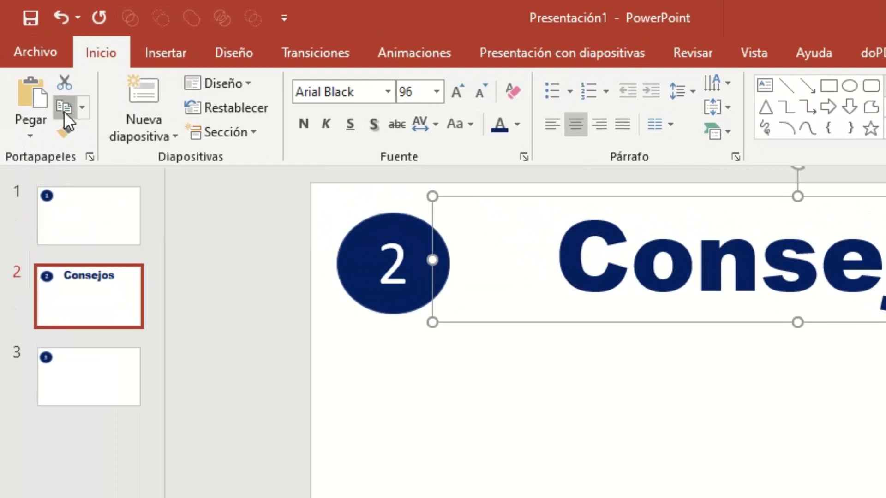
click(110, 363)
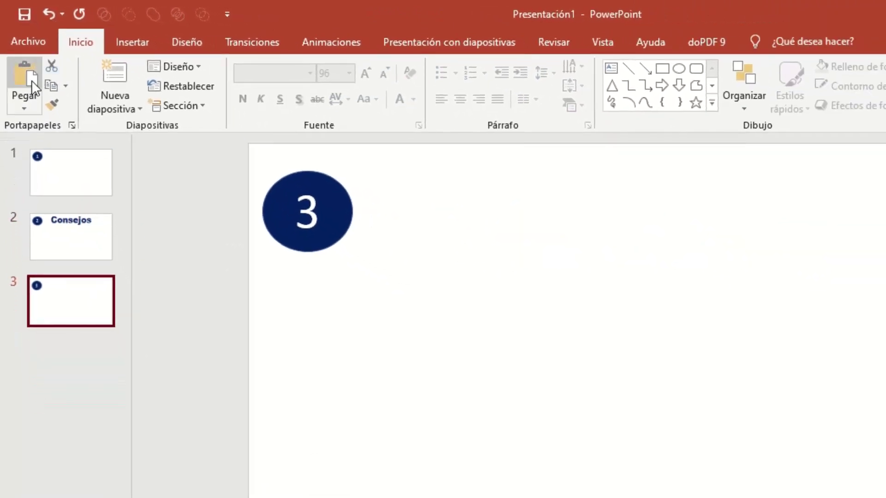
click(28, 85)
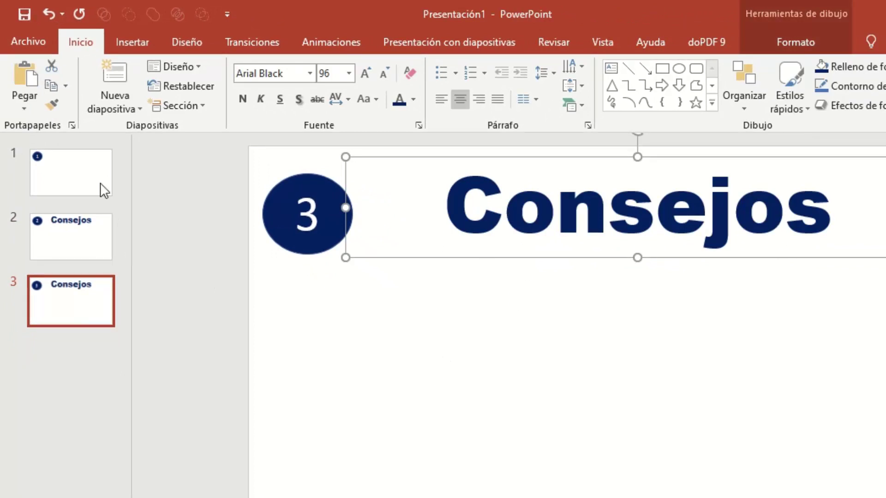
click(93, 169)
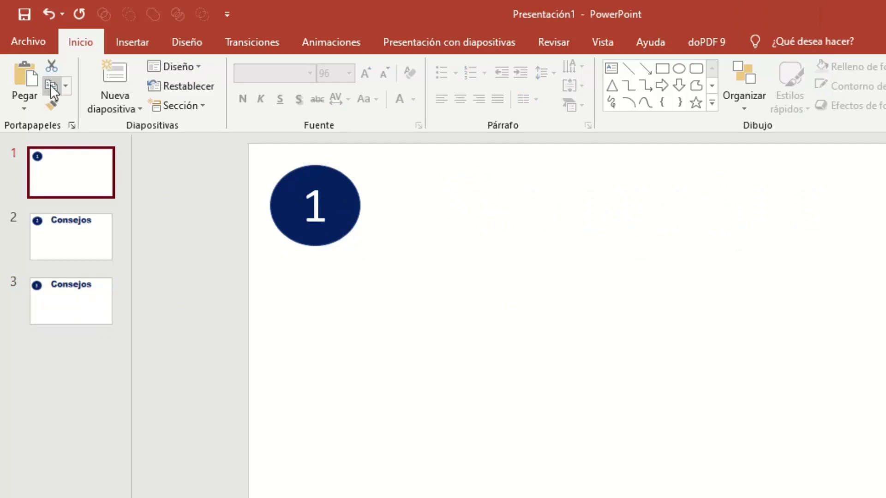
click(33, 79)
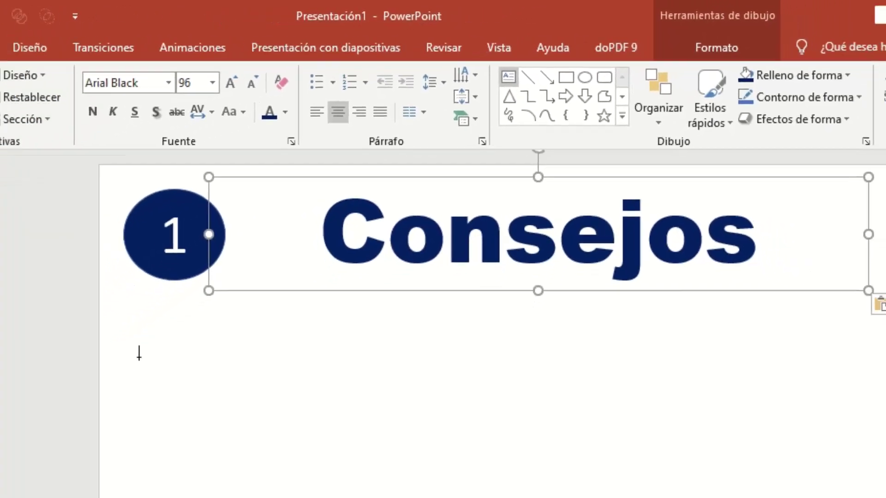
Add a column of text boxes reading hola, bueno and clicyver below the numbered circle.
drag(245, 272, 441, 318)
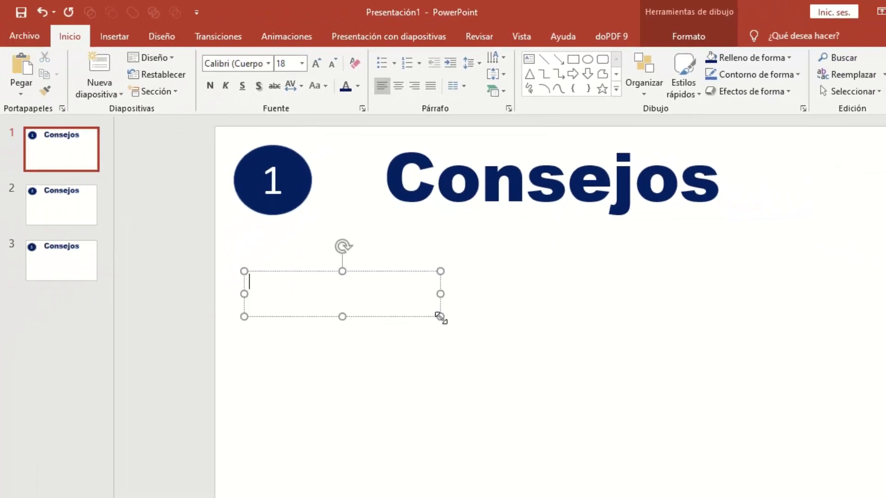
text(ho)
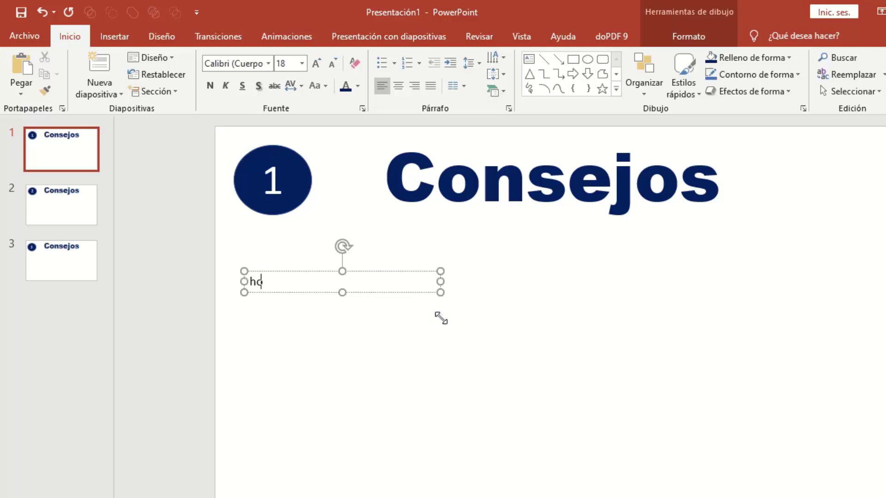
text(la)
drag(245, 307, 446, 349)
text(b)
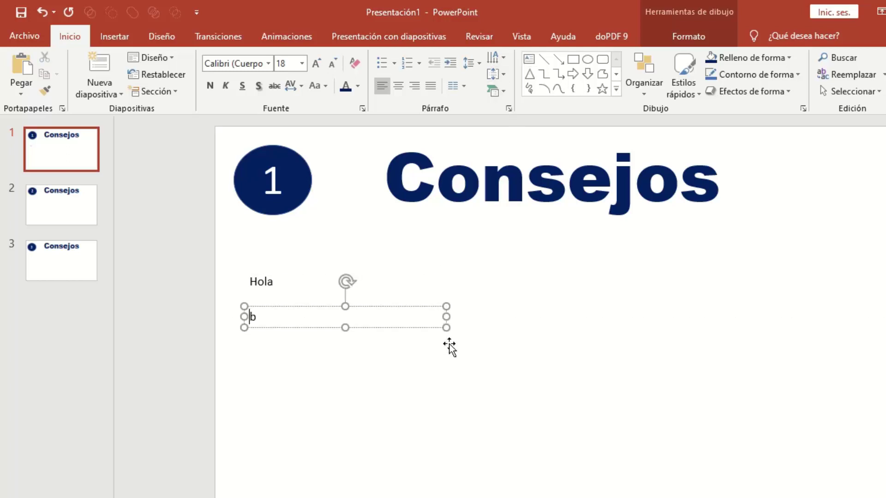
text(ueno)
click(529, 59)
mouse_move(248, 343)
mouse_down()
mouse_move(388, 377)
mouse_move(428, 375)
mouse_up()
text(c)
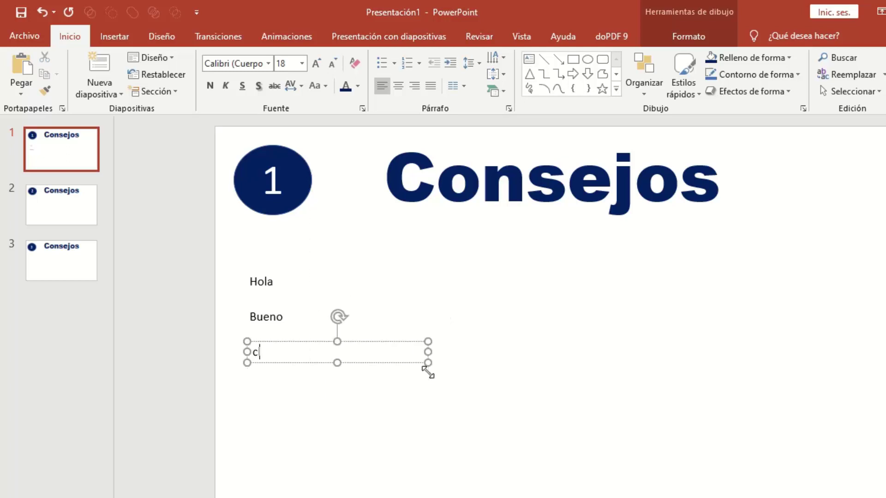
text(licyver)
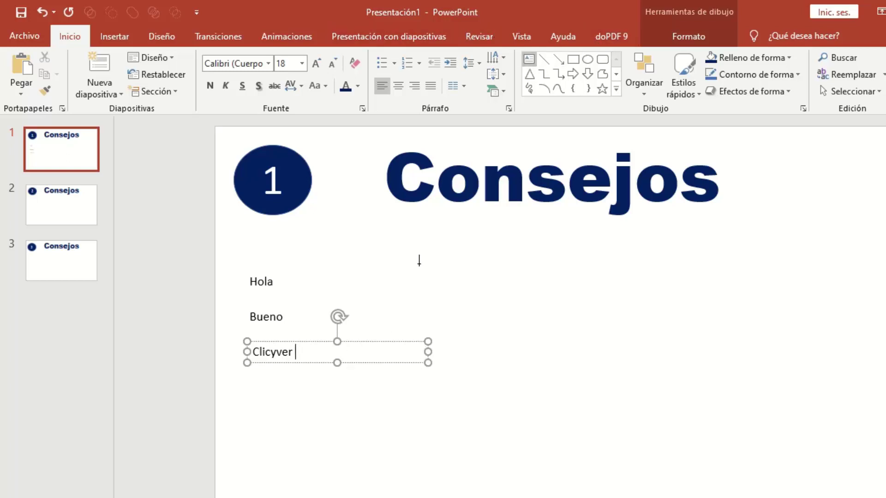
Add a second column of text boxes reading Paseo, casa and curso beside the first.
drag(406, 263, 554, 301)
text(pas)
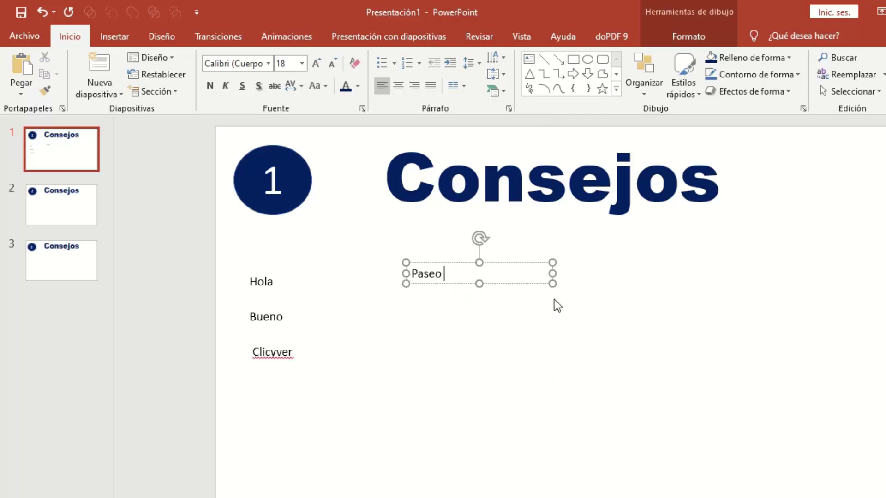
click(529, 59)
drag(395, 301, 556, 328)
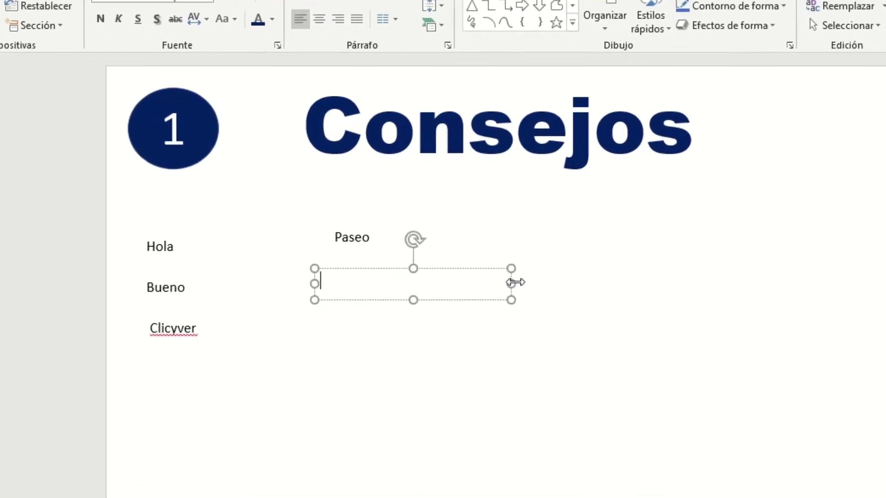
text(xasa)
key(BackSpace)
key(BackSpace)
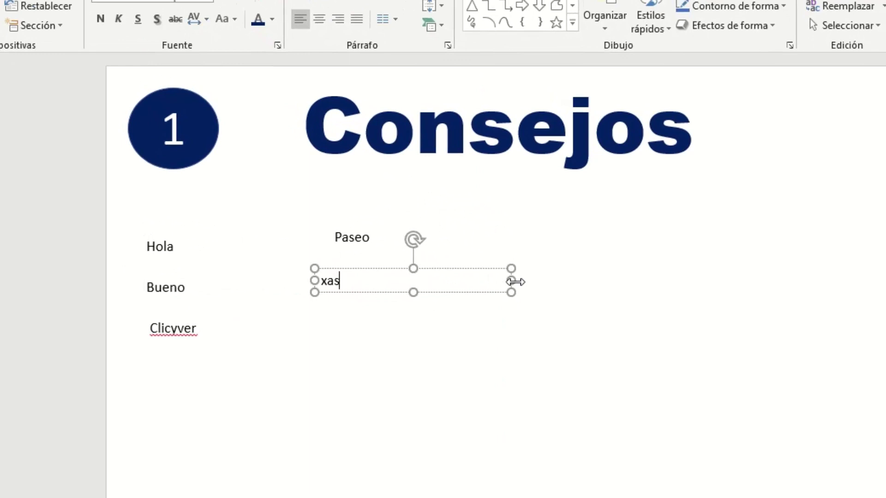
key(BackSpace)
key(BackSpace)
text(casa)
click(482, 2)
drag(309, 312, 480, 341)
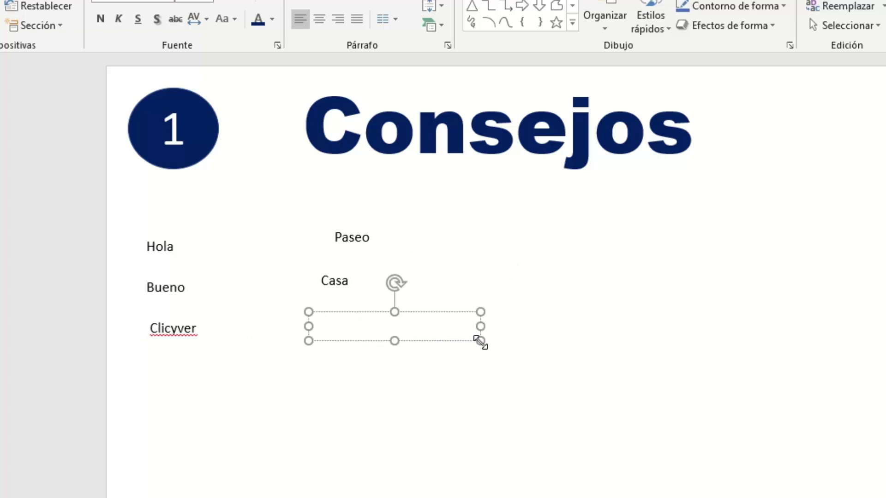
text(curso)
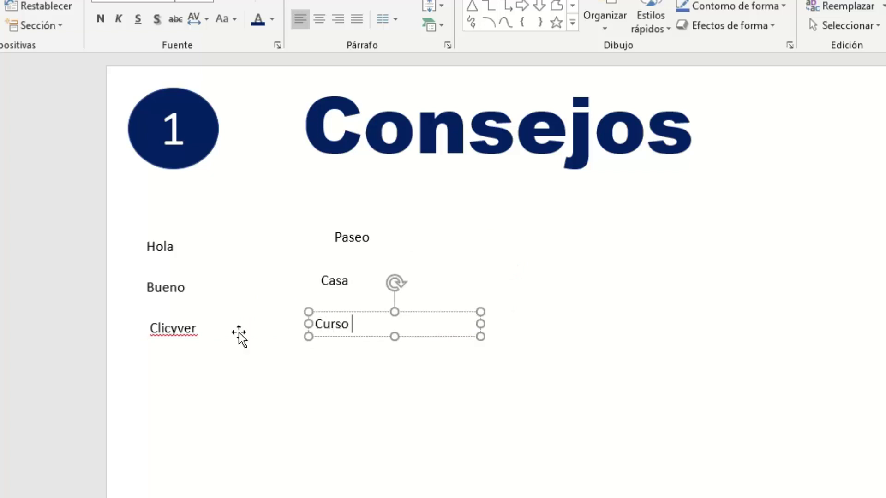
click(177, 260)
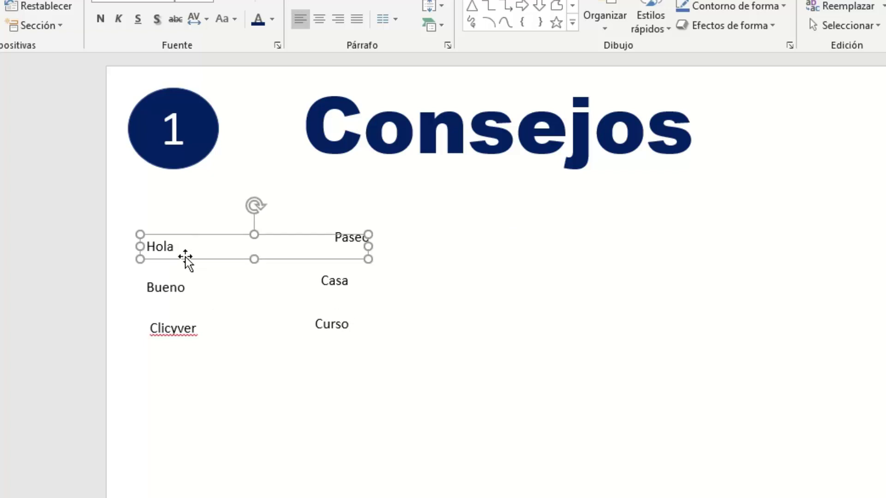
Move the Curso text box under Casa and select the Hola box.
click(345, 323)
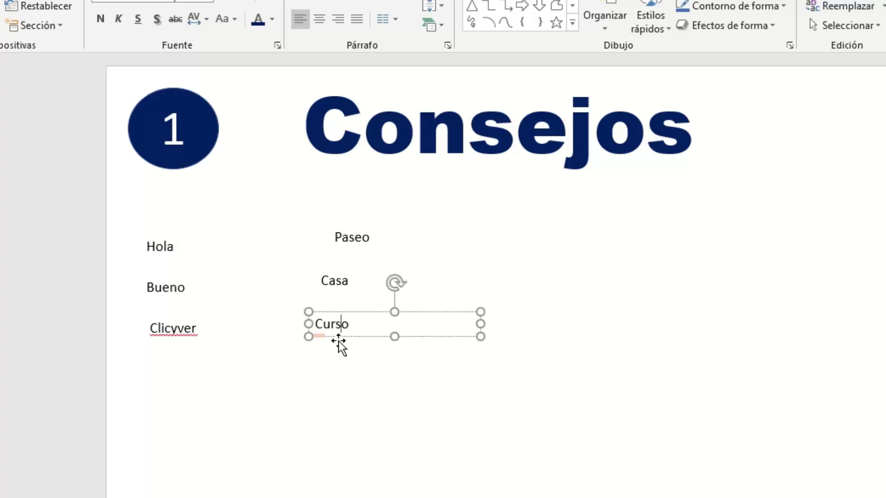
drag(342, 337, 339, 340)
drag(377, 361, 376, 363)
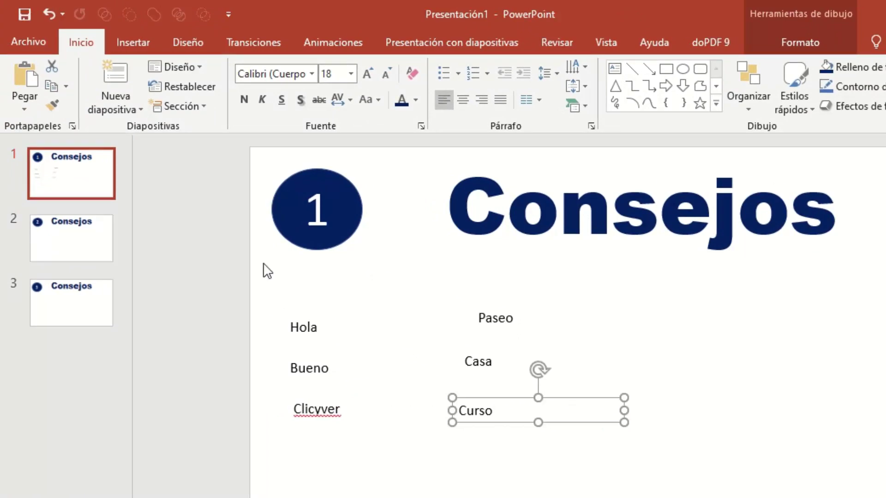
click(300, 326)
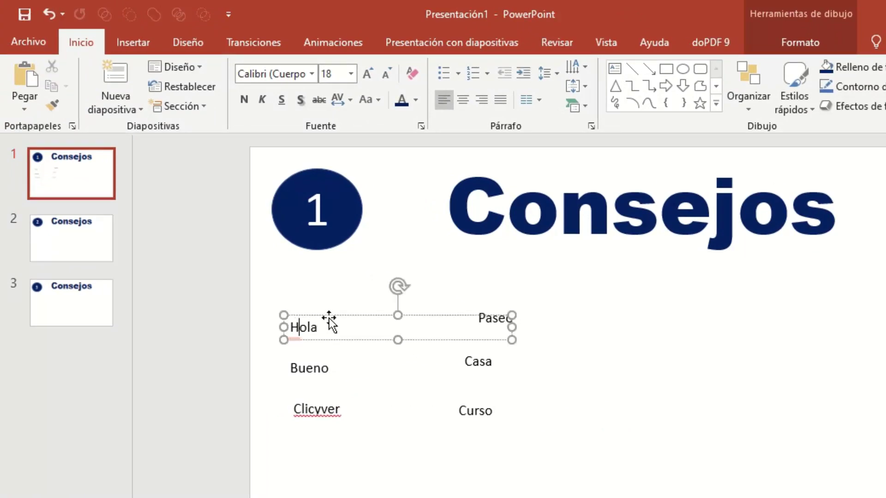
click(329, 317)
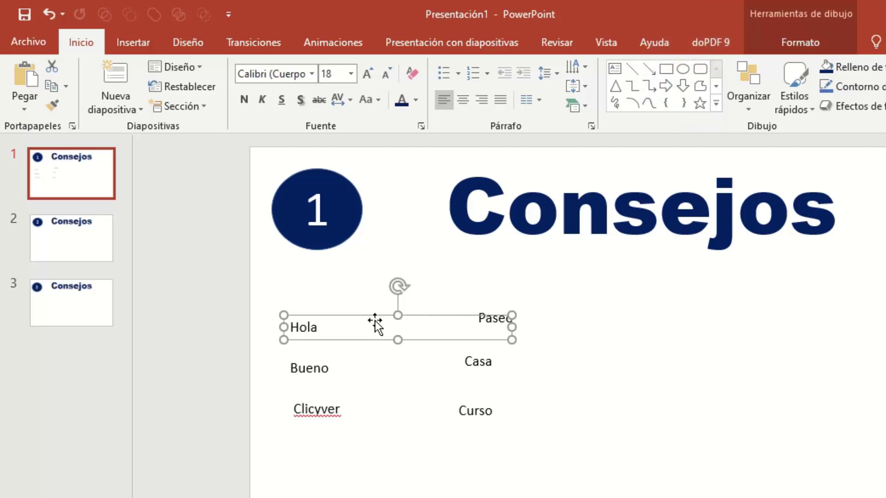
click(358, 302)
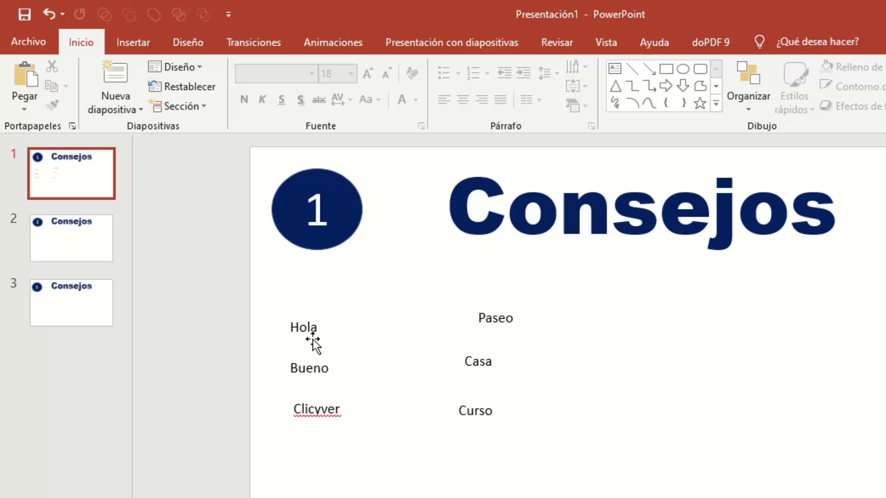
click(318, 329)
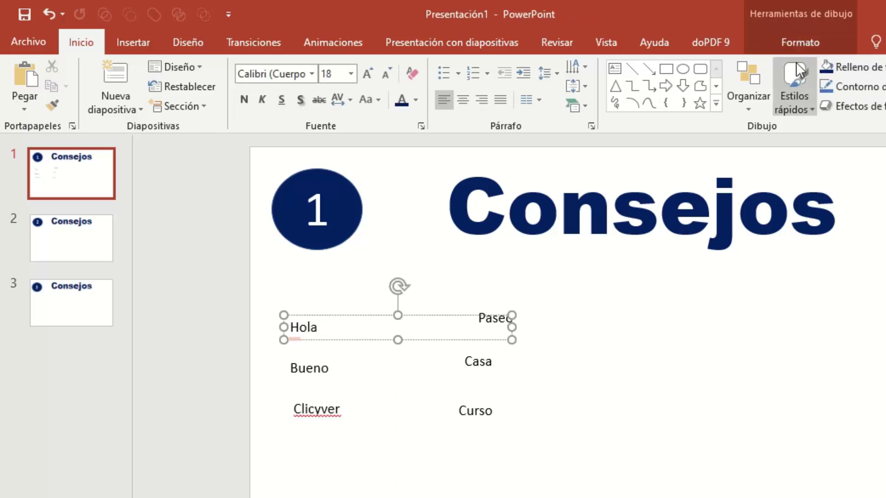
Give Hola a green text fill, no text outline and a Perspectiva shadow.
click(794, 43)
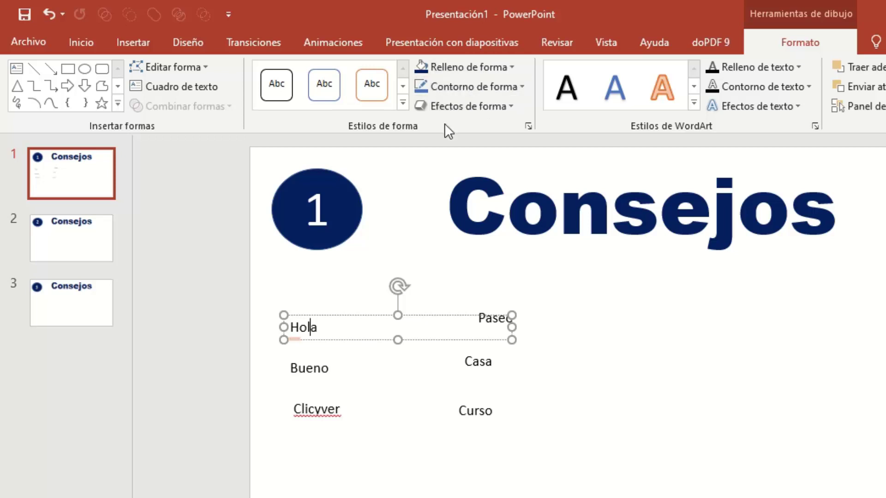
click(331, 314)
click(795, 67)
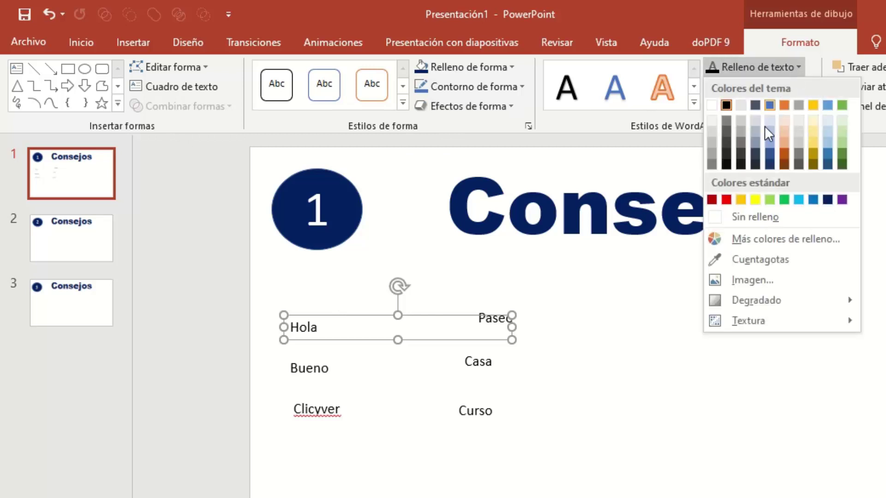
click(784, 200)
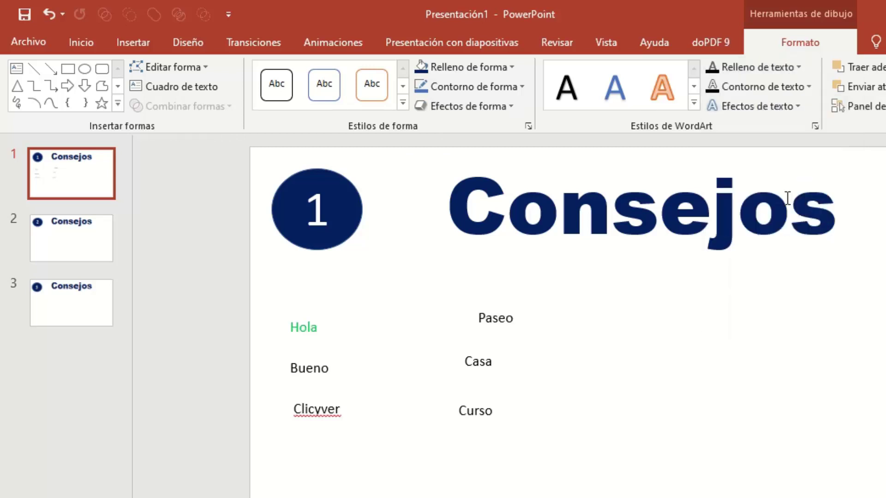
click(767, 88)
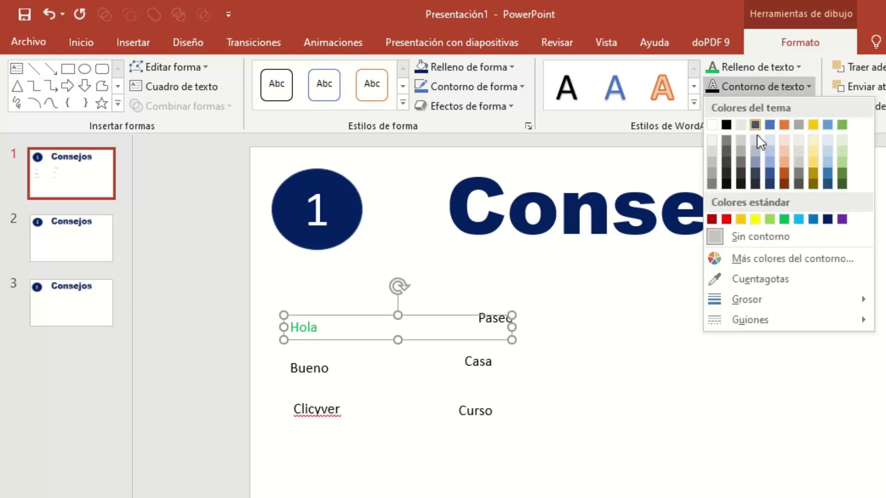
click(758, 235)
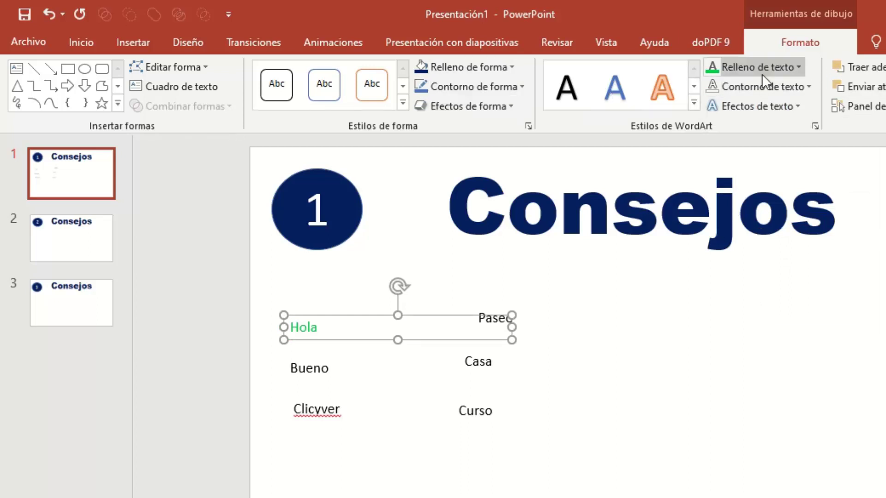
click(763, 110)
mouse_move(652, 118)
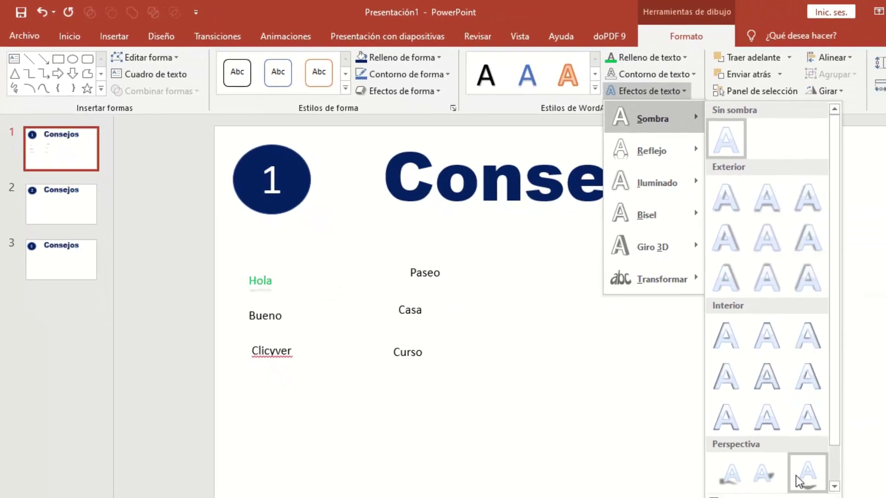
click(801, 481)
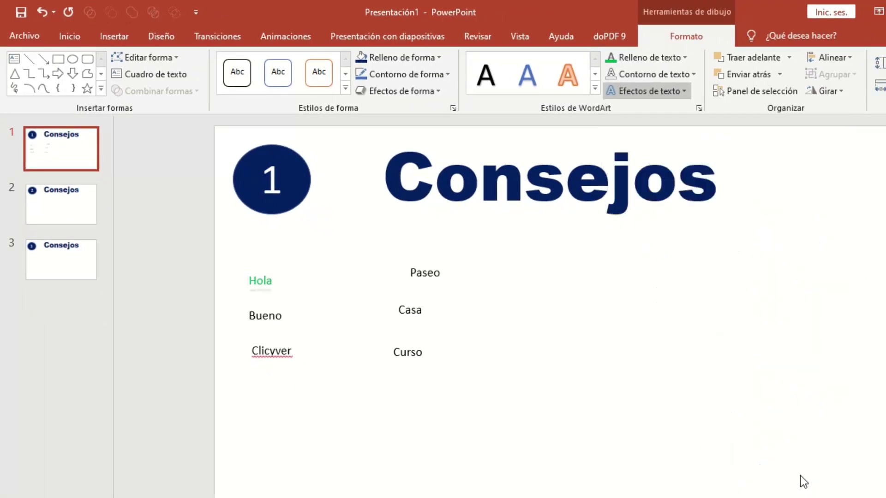
Set Hola to 72 pt Algerian and move it up just below the numbered circle.
click(66, 36)
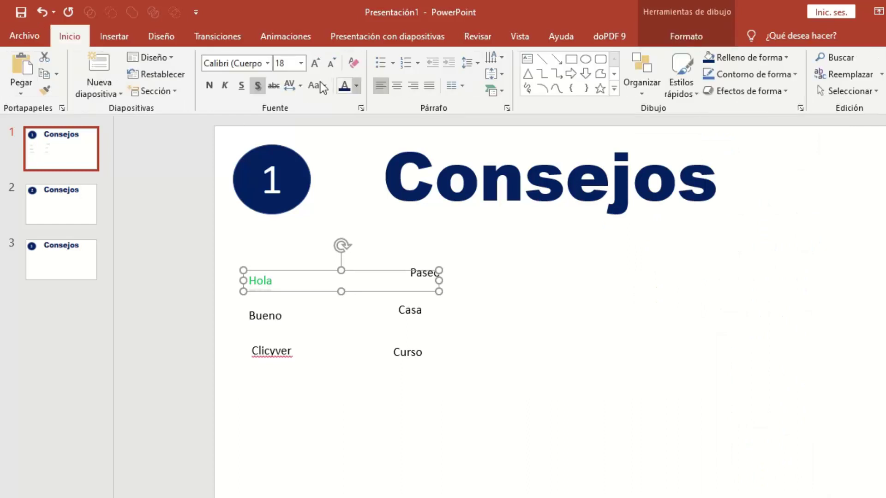
click(302, 63)
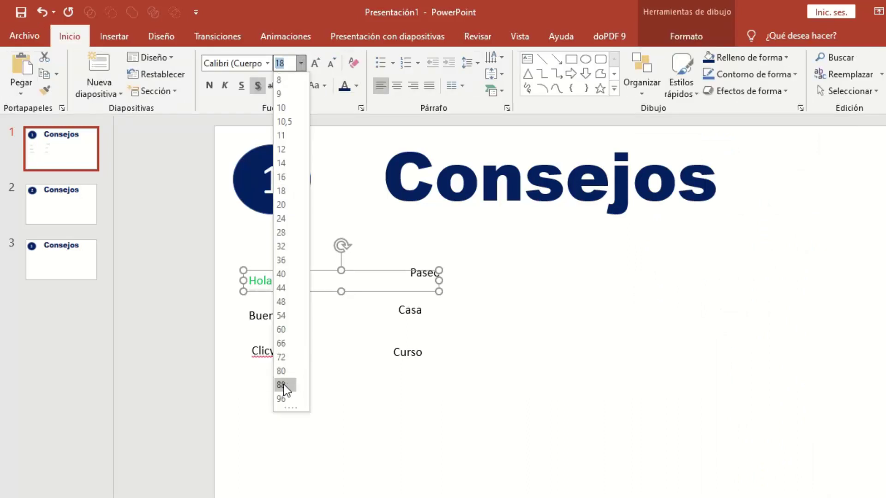
click(281, 356)
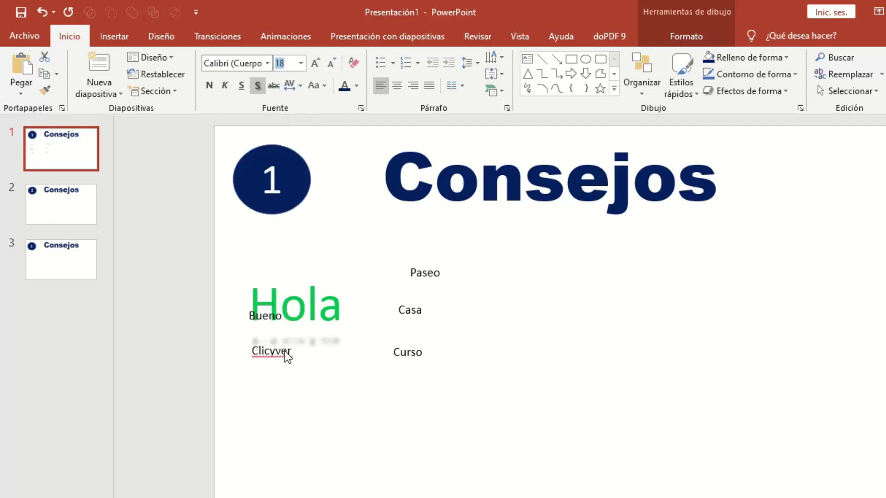
drag(366, 339, 368, 299)
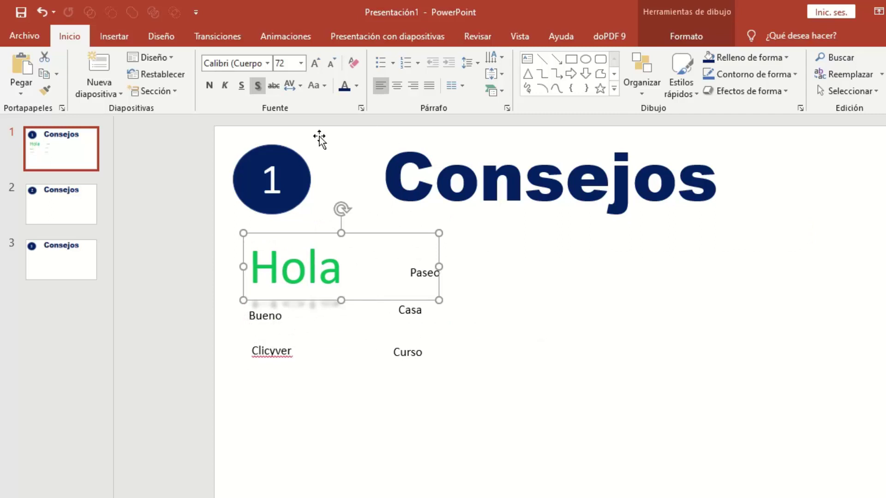
click(268, 63)
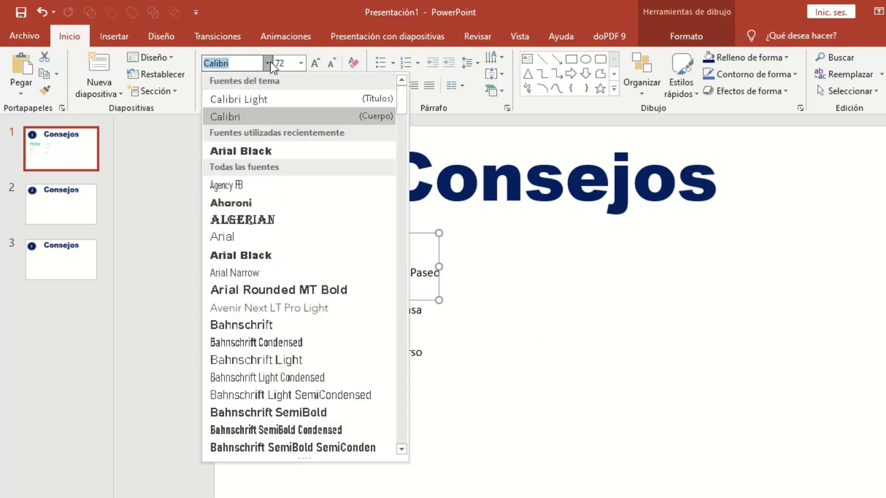
click(269, 220)
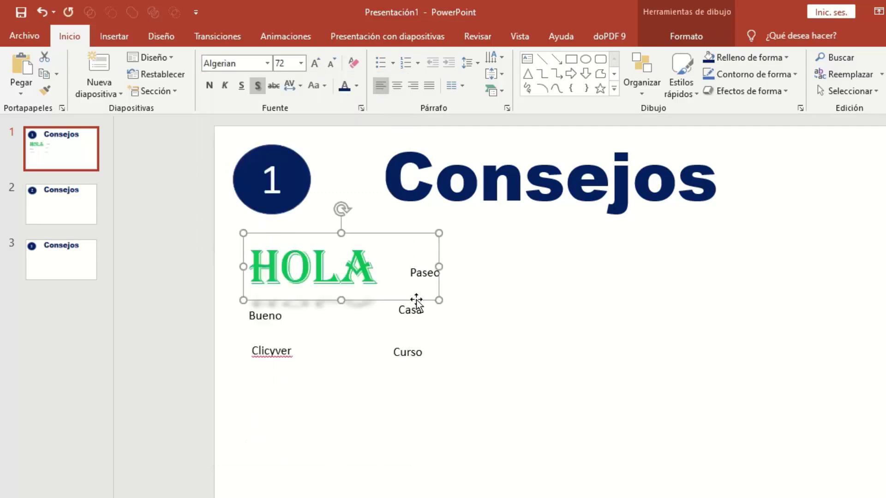
drag(417, 300, 388, 290)
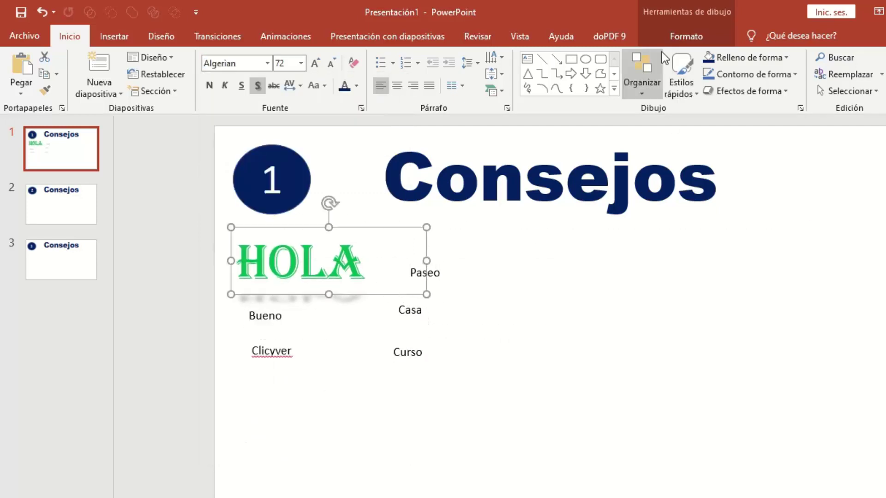
Remove HOLA's shadow, fill it white and add a light-blue 18 pt glow.
click(688, 36)
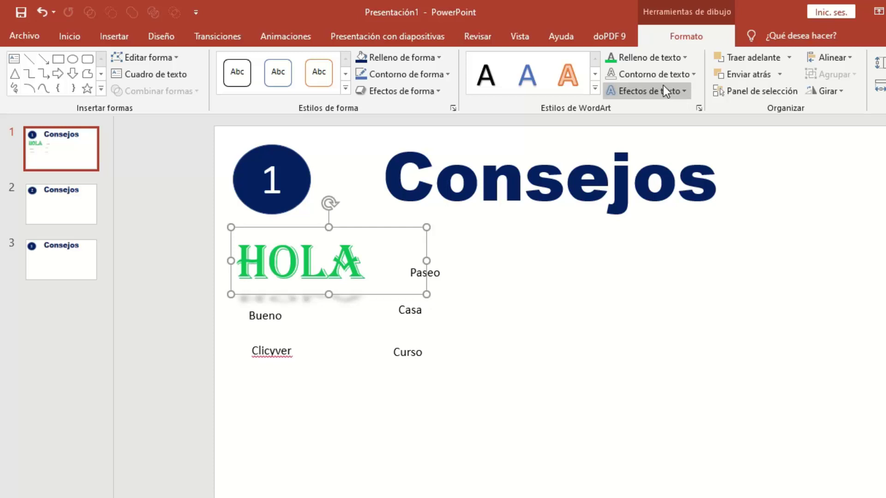
click(661, 88)
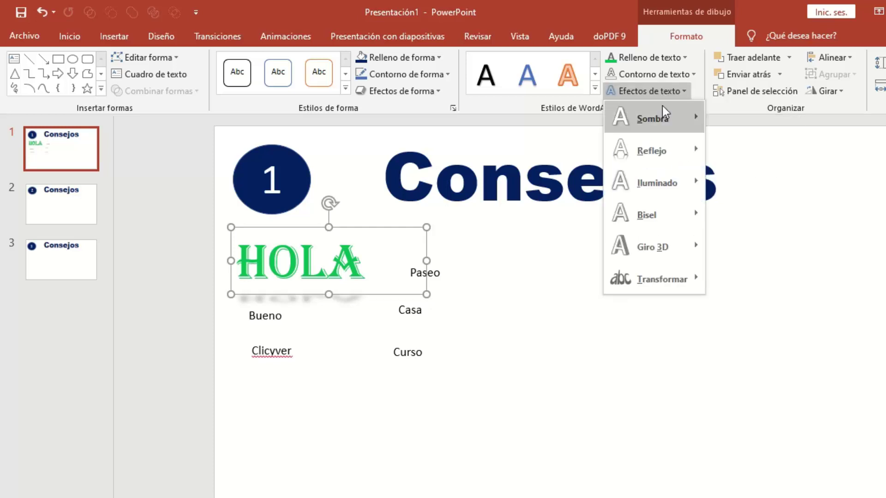
mouse_move(652, 118)
click(727, 138)
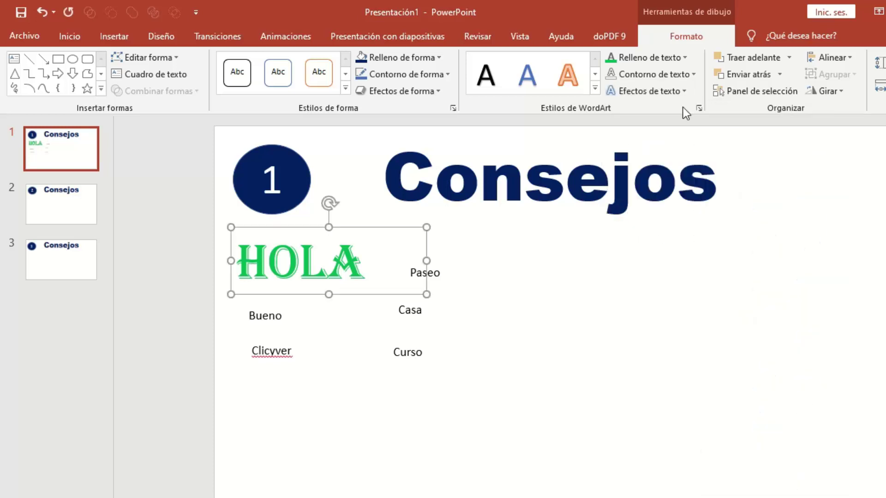
click(663, 64)
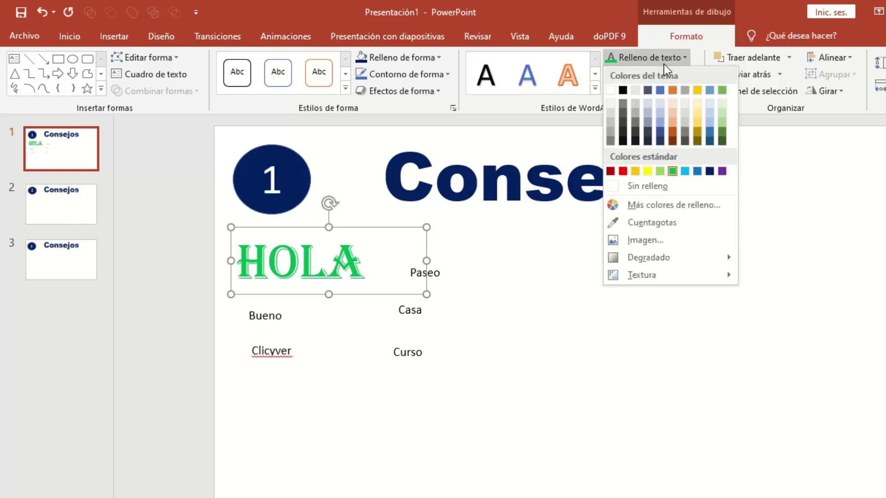
click(611, 92)
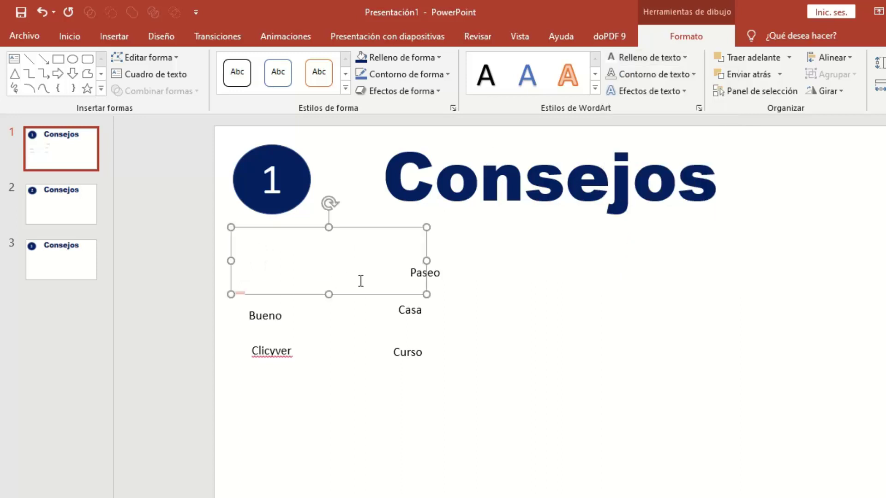
click(660, 93)
mouse_move(656, 182)
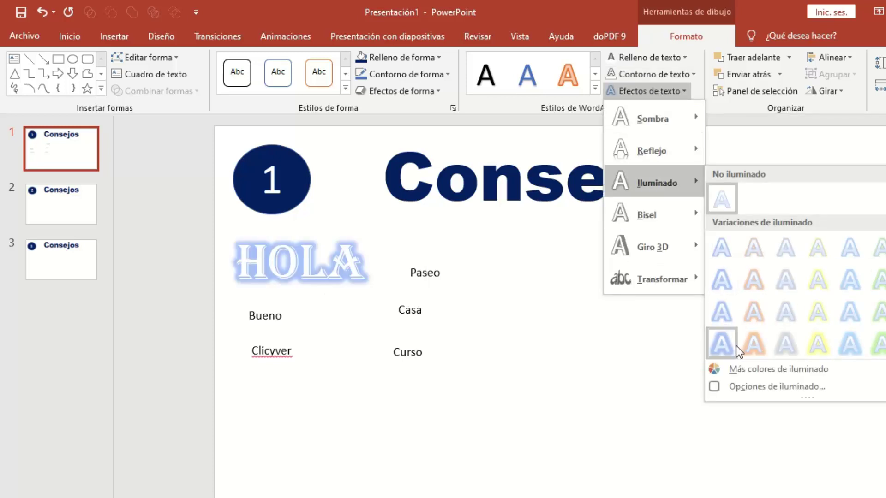
click(848, 347)
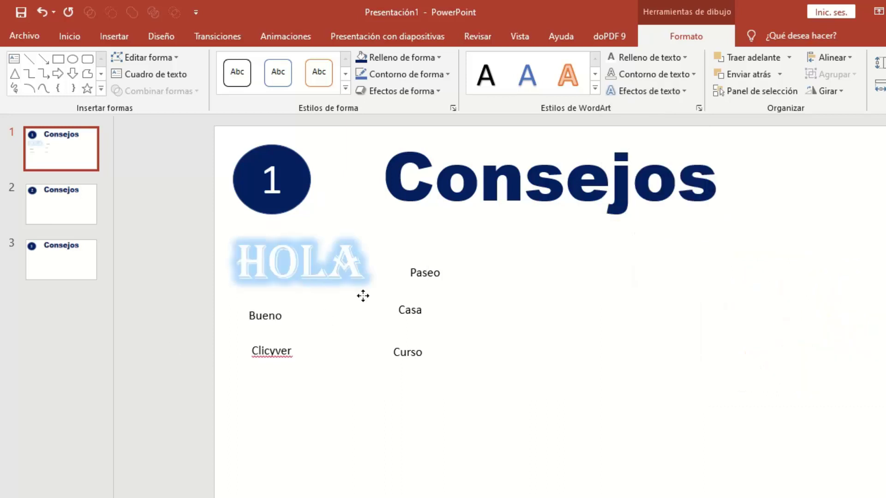
drag(363, 295, 370, 297)
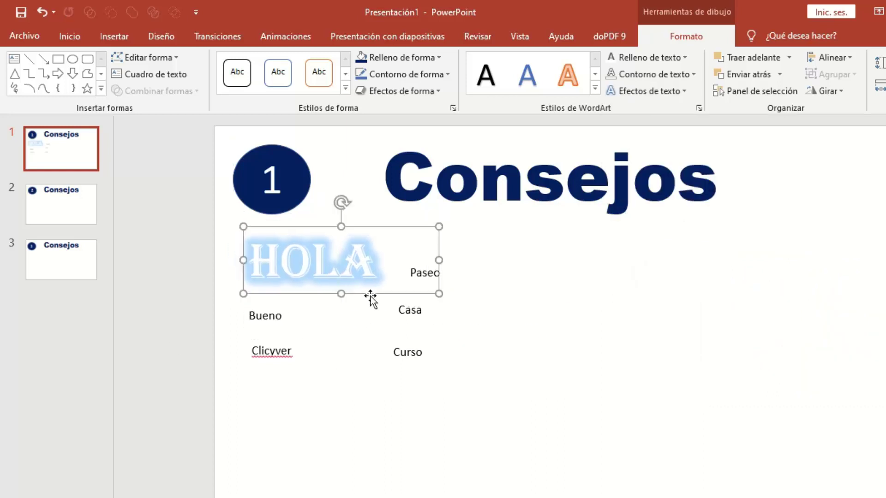
drag(331, 295, 326, 290)
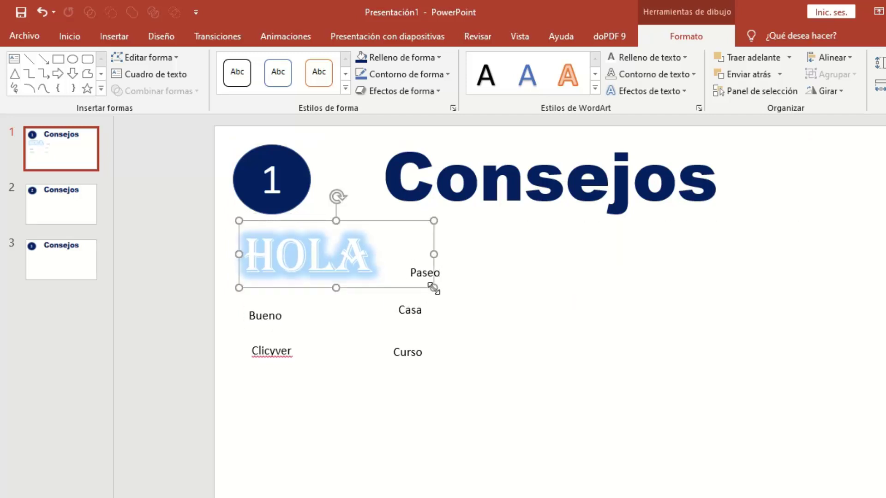
click(440, 287)
drag(468, 283, 611, 285)
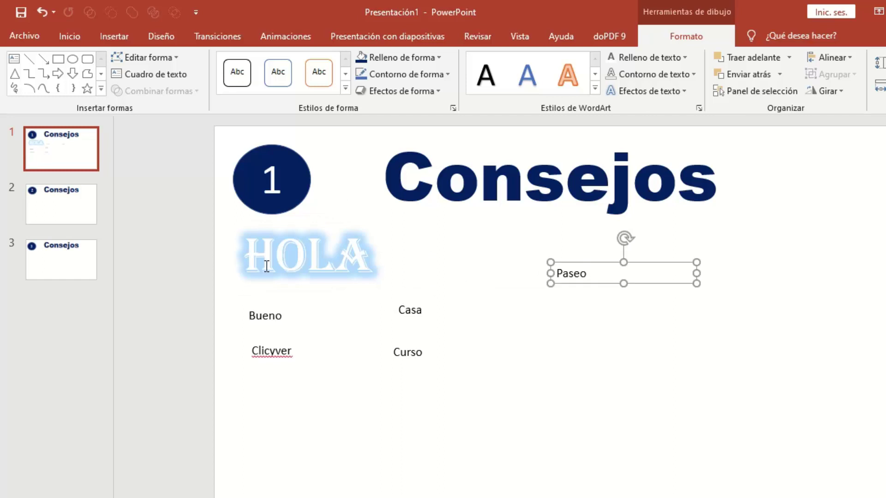
click(305, 255)
click(473, 288)
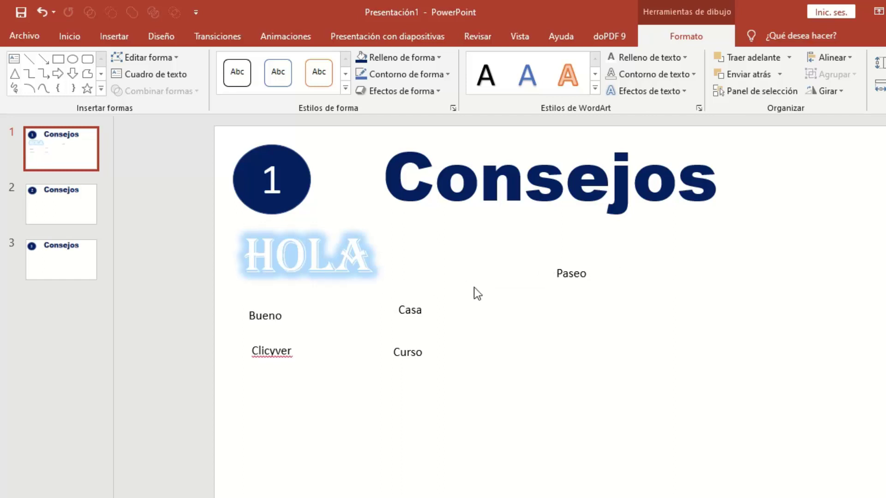
click(568, 283)
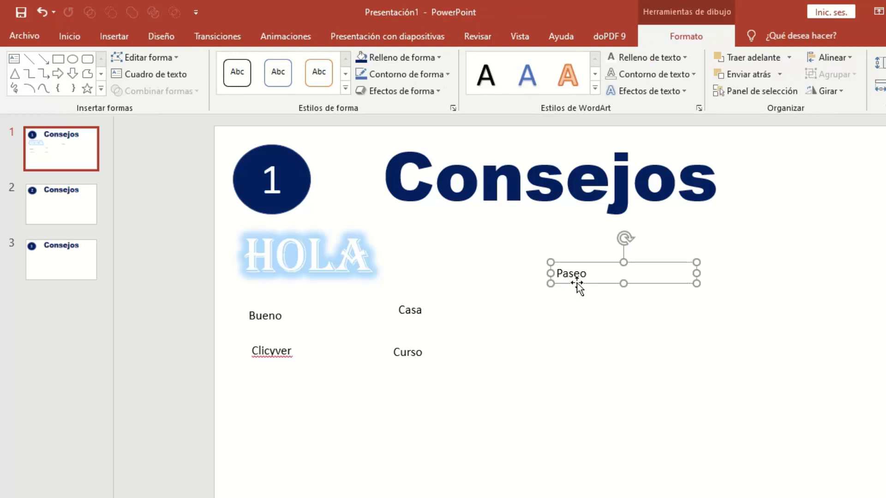
drag(577, 283, 534, 282)
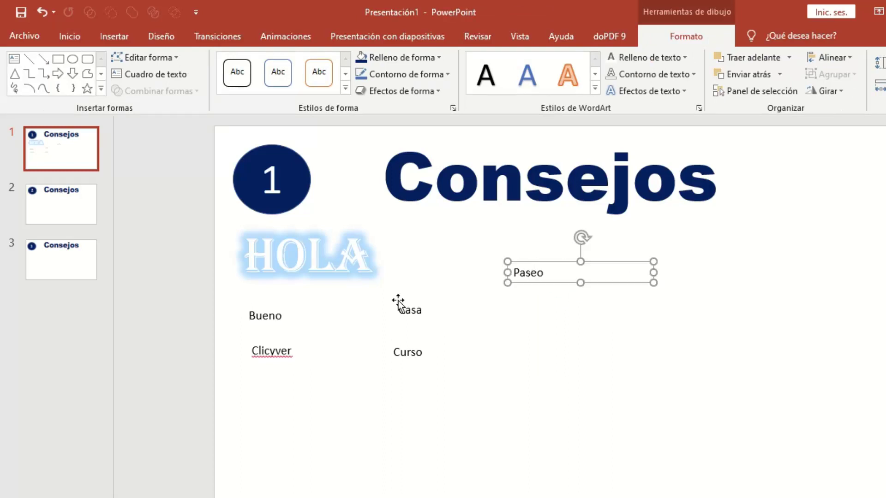
click(367, 276)
click(393, 287)
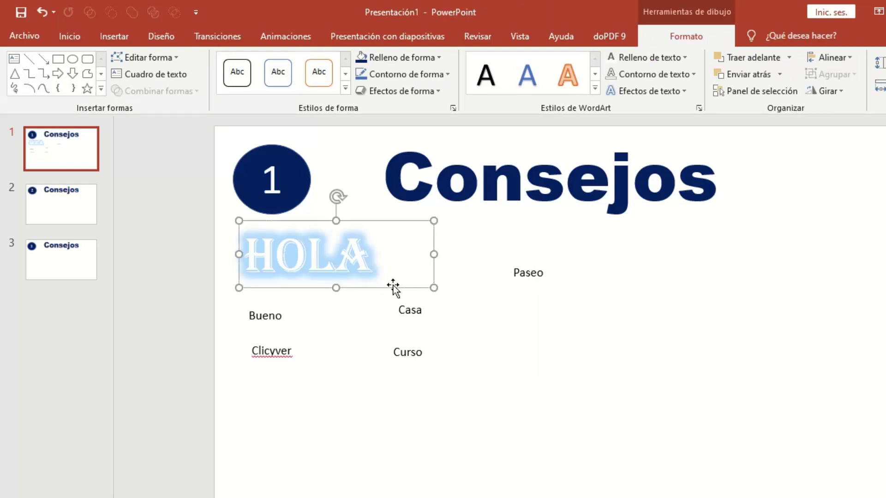
click(527, 279)
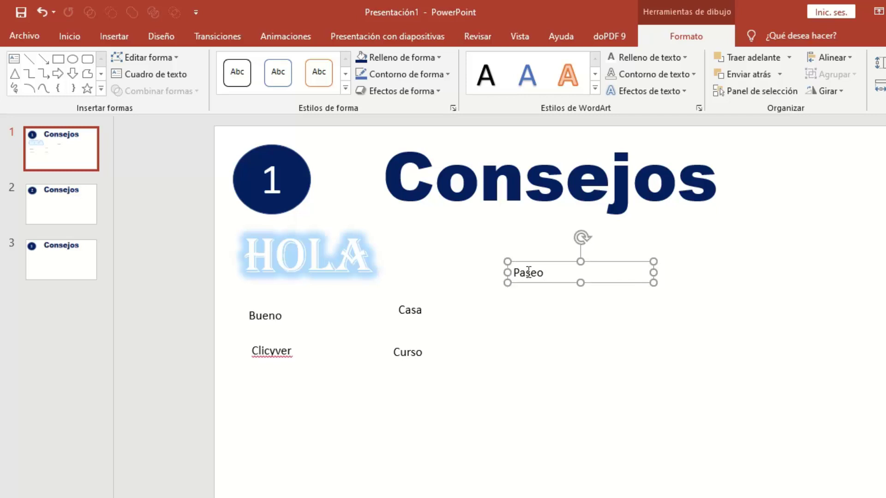
click(398, 275)
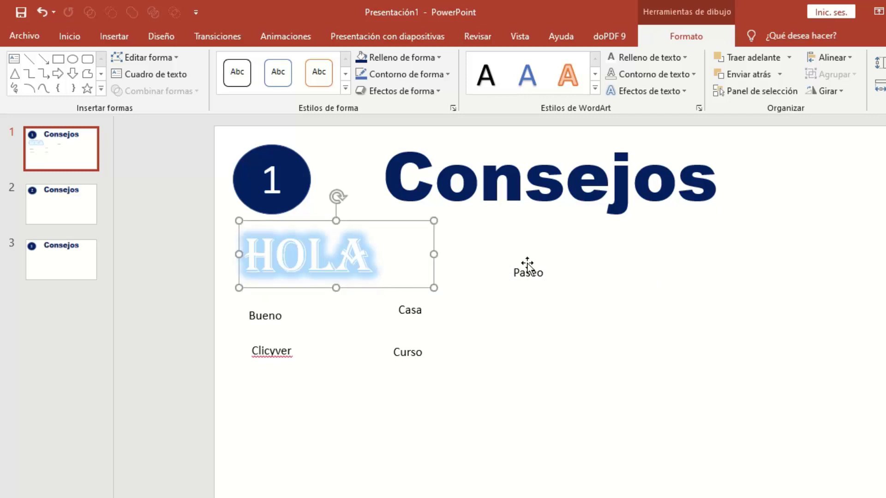
click(539, 273)
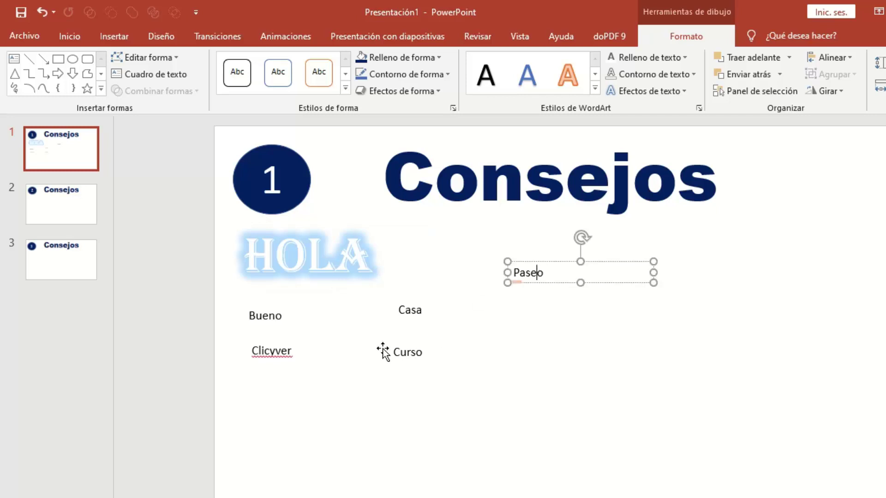
click(340, 287)
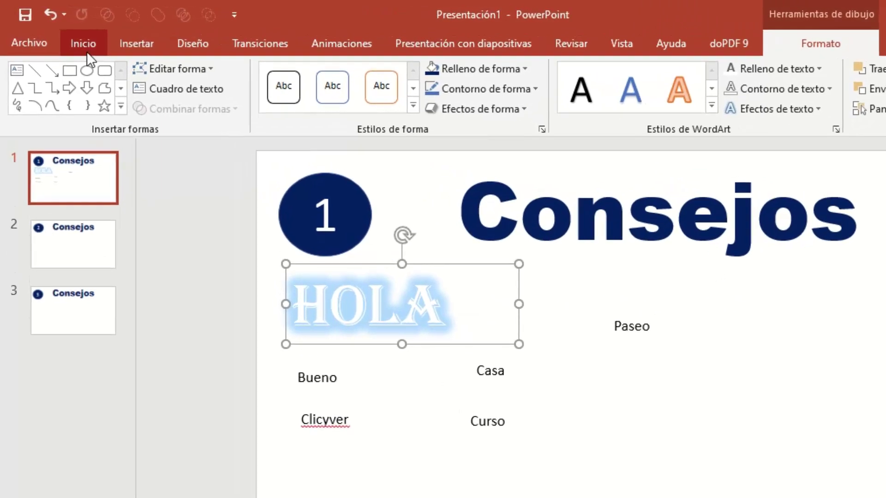
Copy HOLA's format onto Paseo, widen its box to one line and align it with HOLA.
click(86, 51)
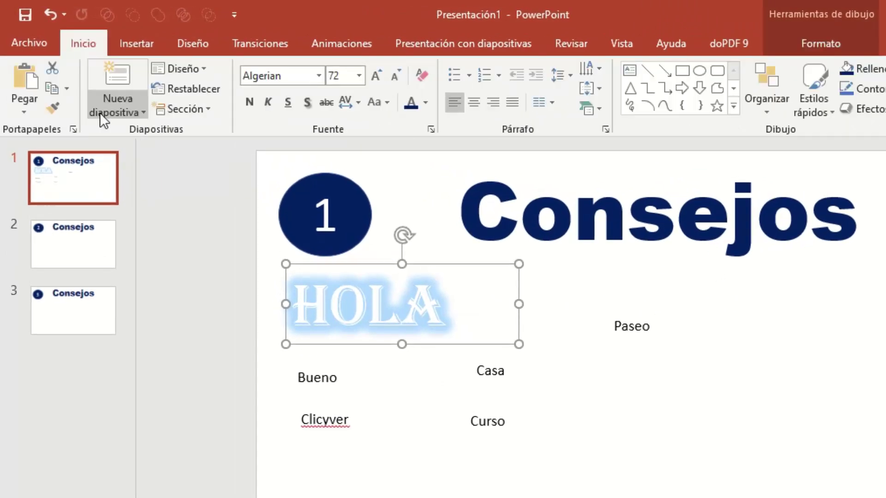
click(55, 113)
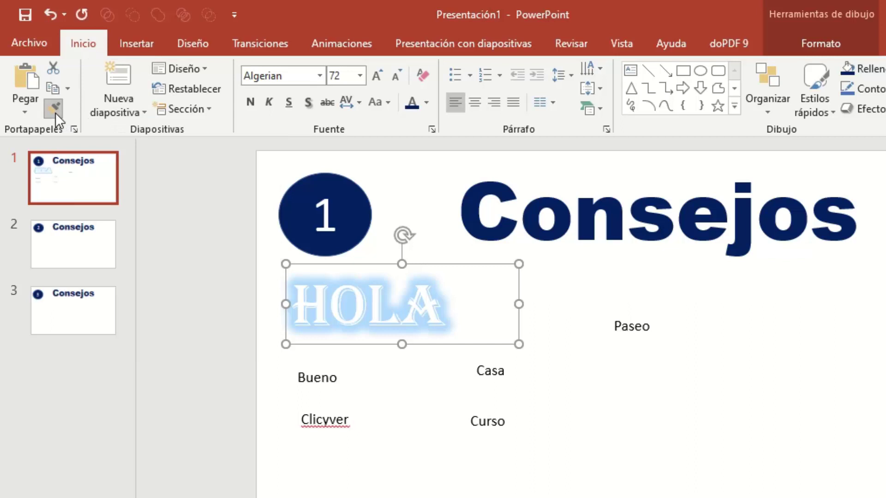
drag(628, 311, 634, 326)
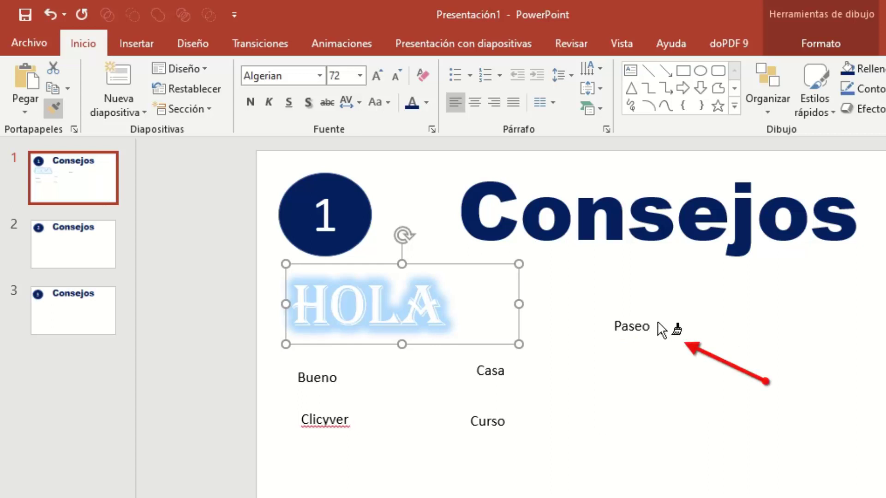
click(635, 331)
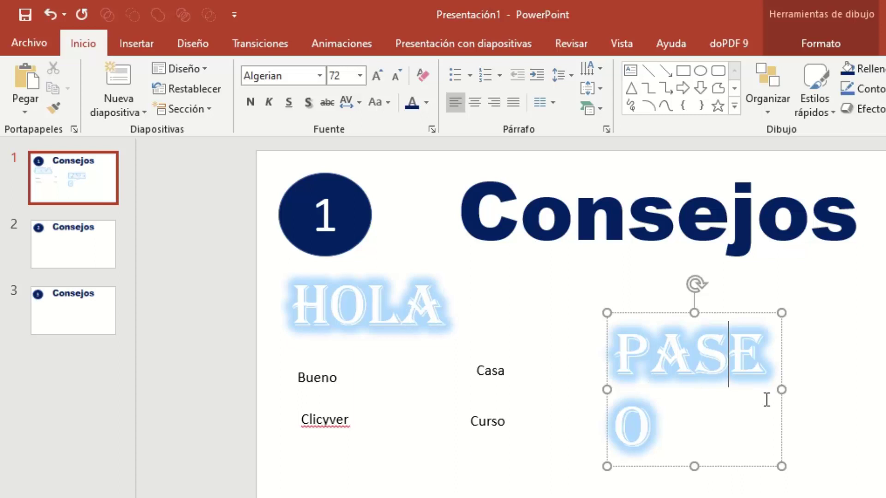
drag(781, 389, 832, 390)
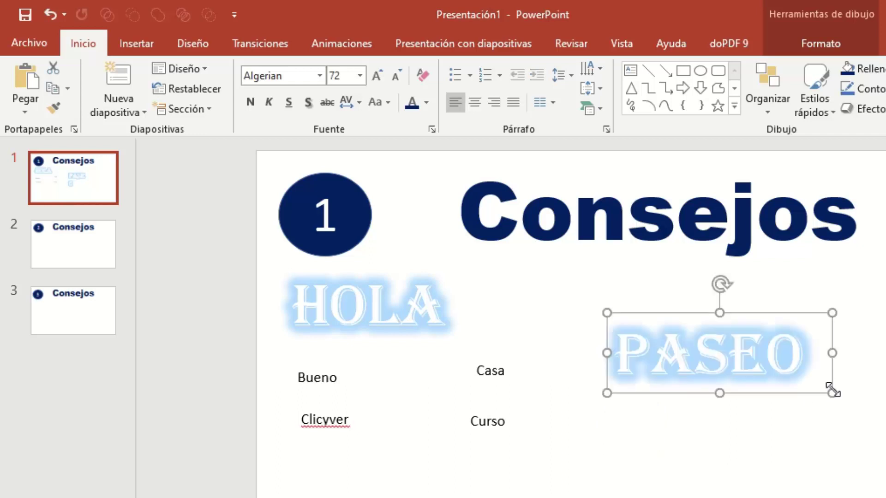
drag(661, 394, 667, 351)
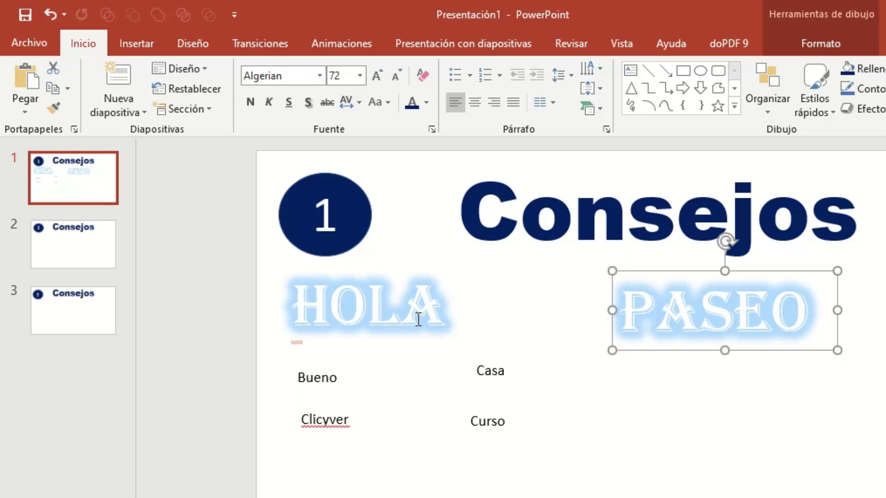
Enlarge the Bueno text with repeated size increases and move its box up under HOLA.
click(341, 371)
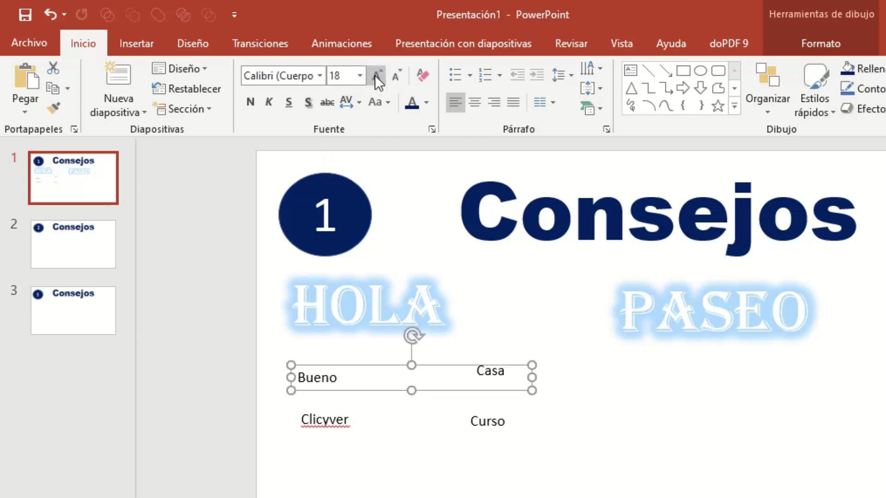
click(374, 74)
click(375, 74)
click(375, 75)
click(375, 75)
click(374, 74)
click(375, 75)
click(374, 75)
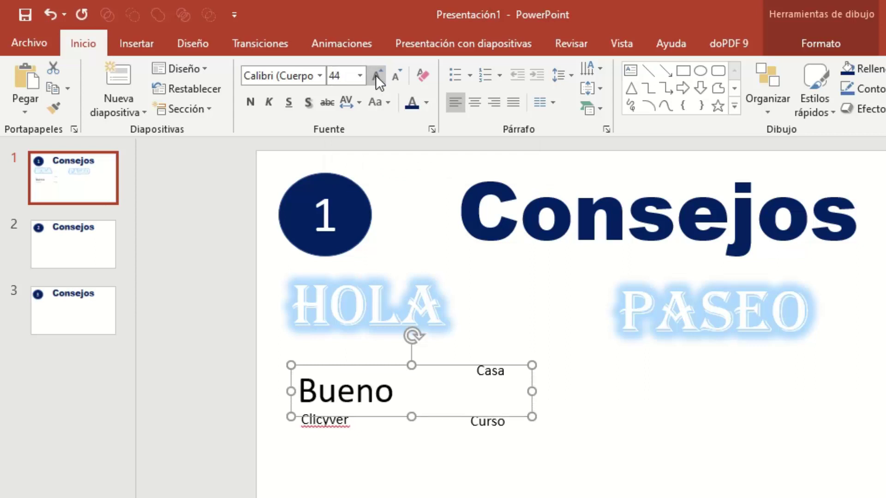
click(375, 74)
drag(467, 366, 463, 340)
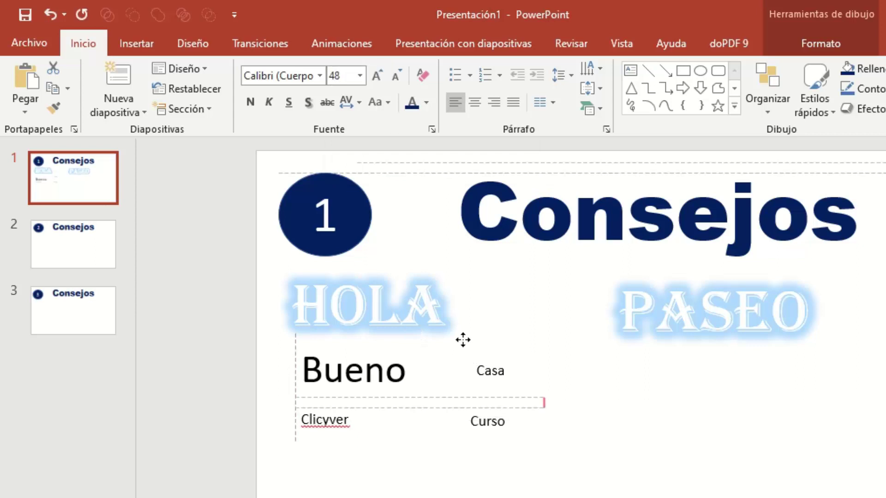
Make Bueno bold yellow Brush Script MT at 66 pt.
click(320, 76)
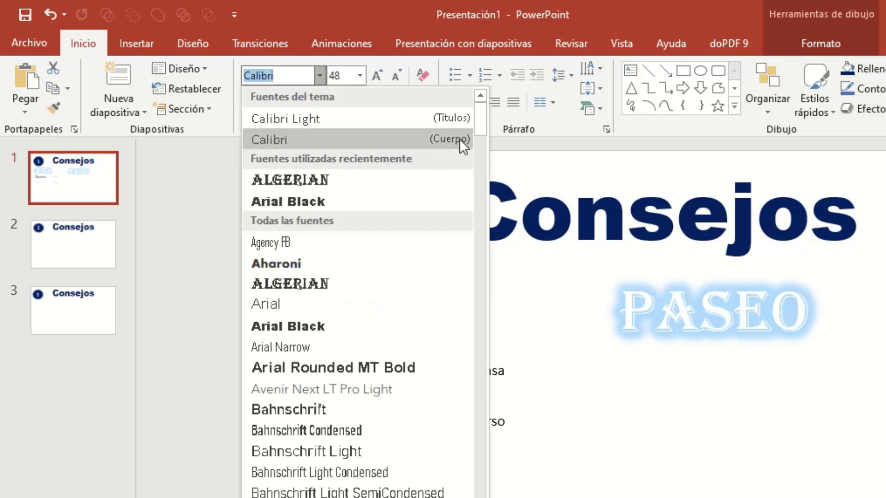
drag(480, 122, 490, 182)
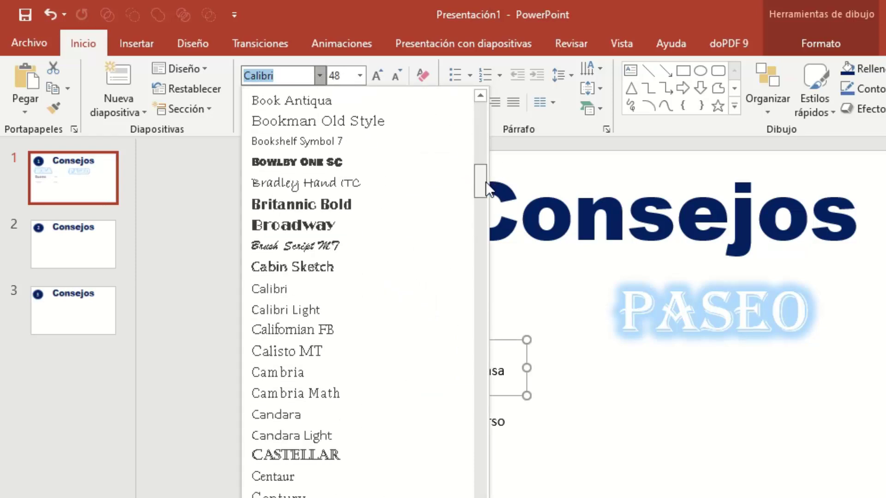
click(306, 246)
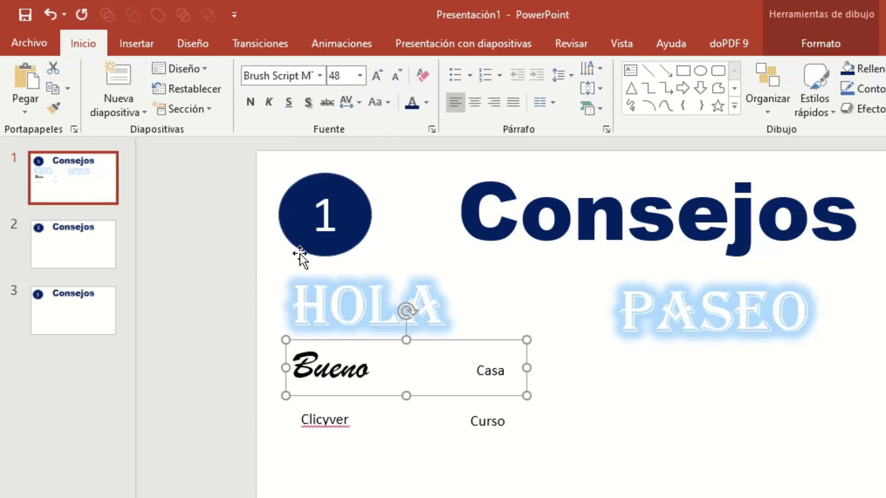
click(427, 107)
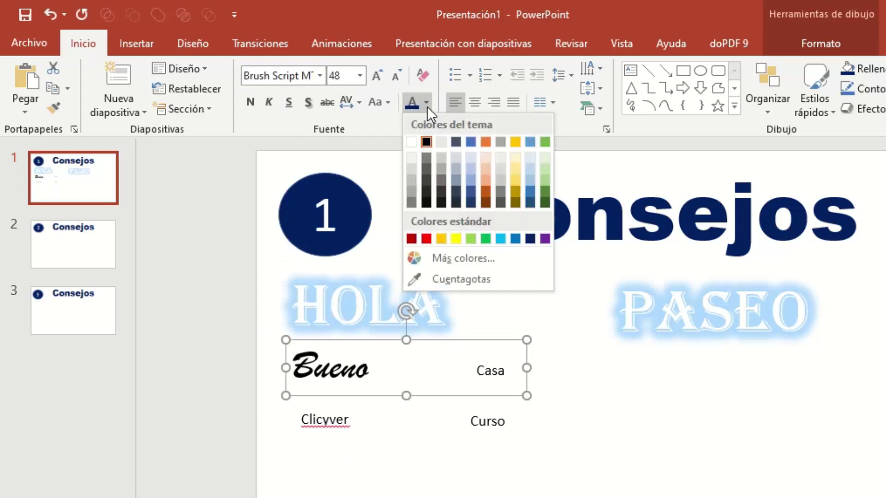
click(456, 238)
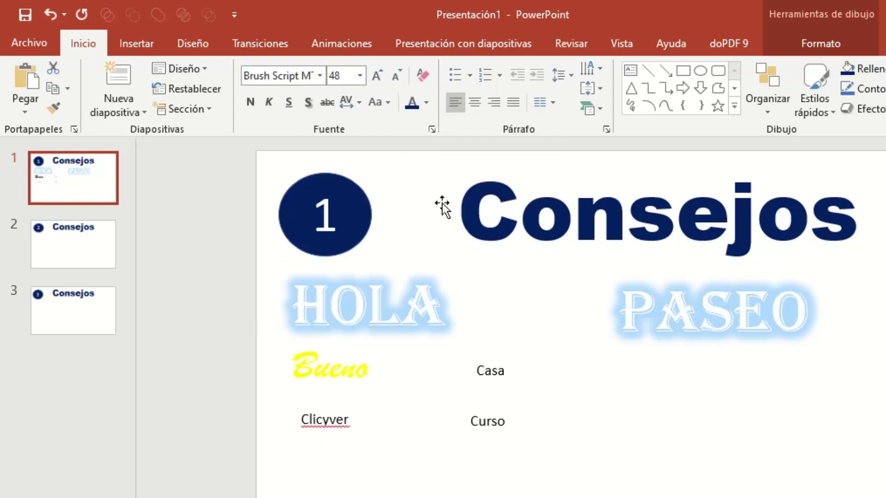
click(377, 78)
click(378, 77)
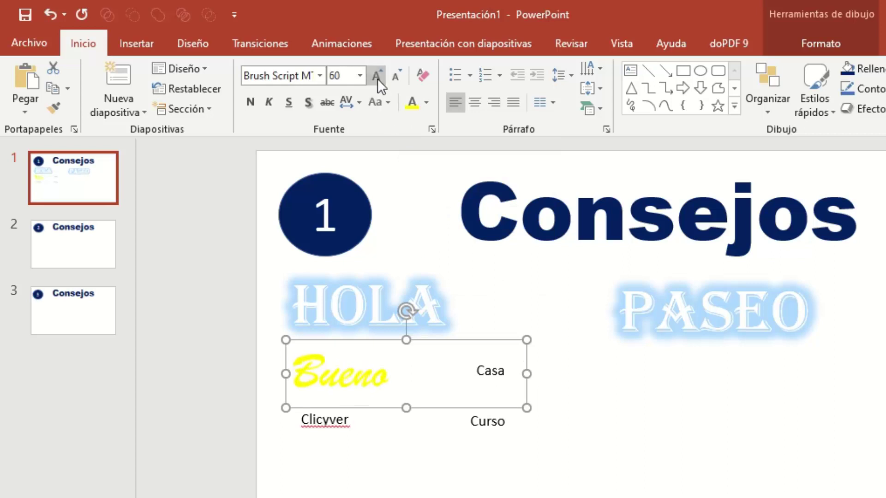
click(377, 78)
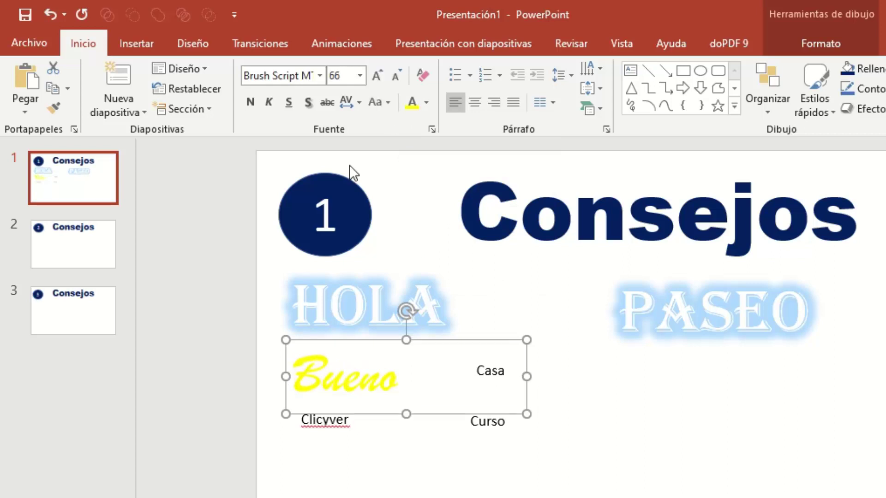
click(249, 102)
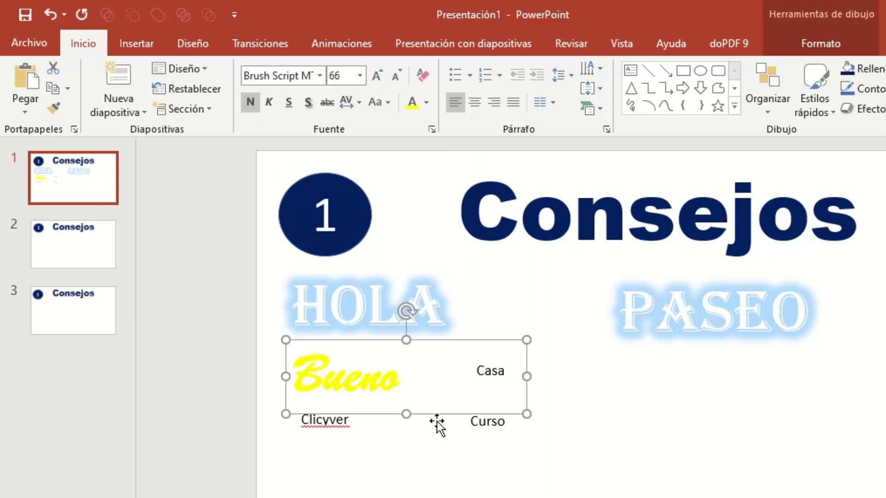
Move Casa further right and lower, then nudge Bueno slightly into place.
click(506, 381)
drag(526, 382, 685, 412)
click(381, 376)
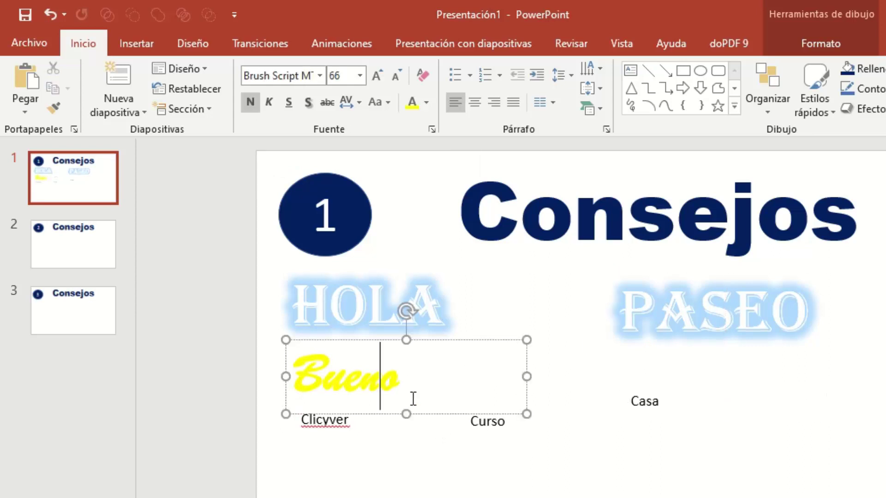
click(436, 415)
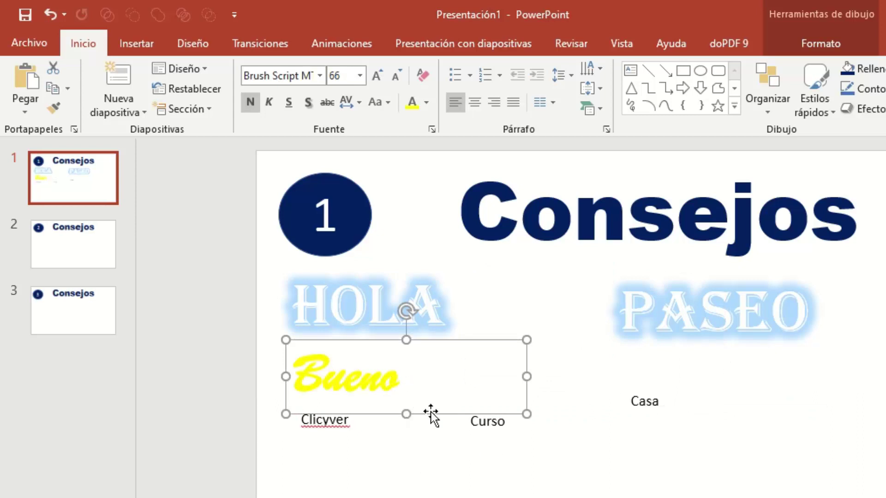
mouse_move(429, 411)
mouse_down()
mouse_move(438, 403)
mouse_move(429, 410)
mouse_up()
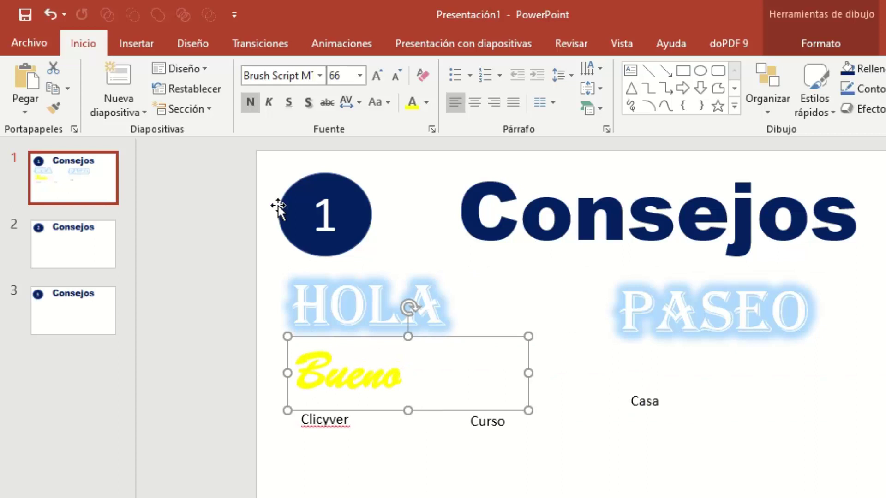
Copy Bueno's format onto Casa and move Casa up under PASEO.
click(54, 110)
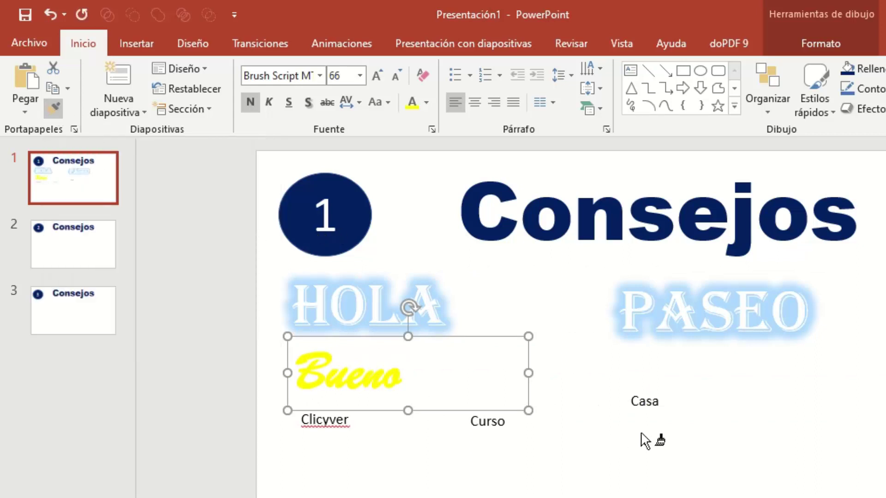
click(644, 402)
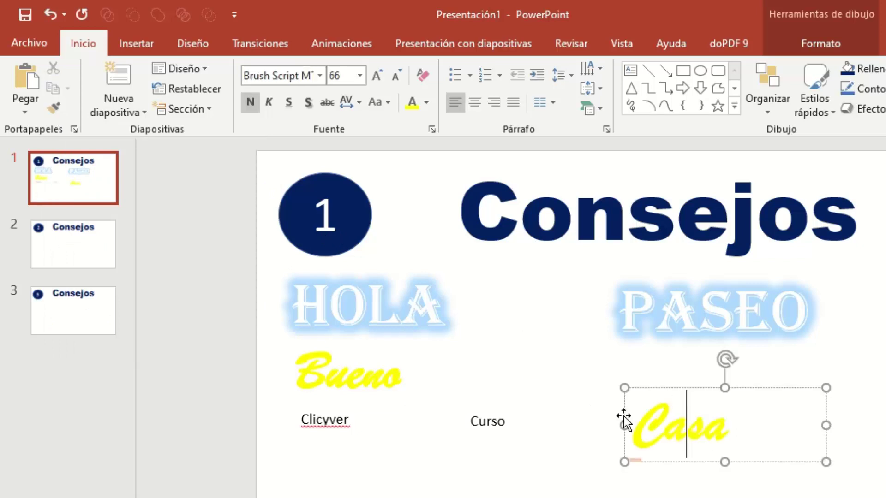
drag(672, 466, 668, 431)
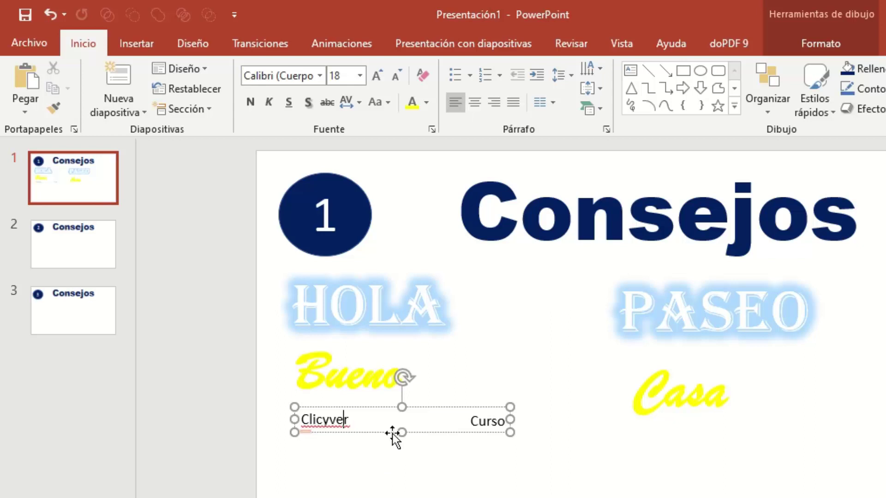
Complete the word Clicyver and make it 88 pt light-blue Arial Black near the slide bottom.
drag(395, 432, 389, 497)
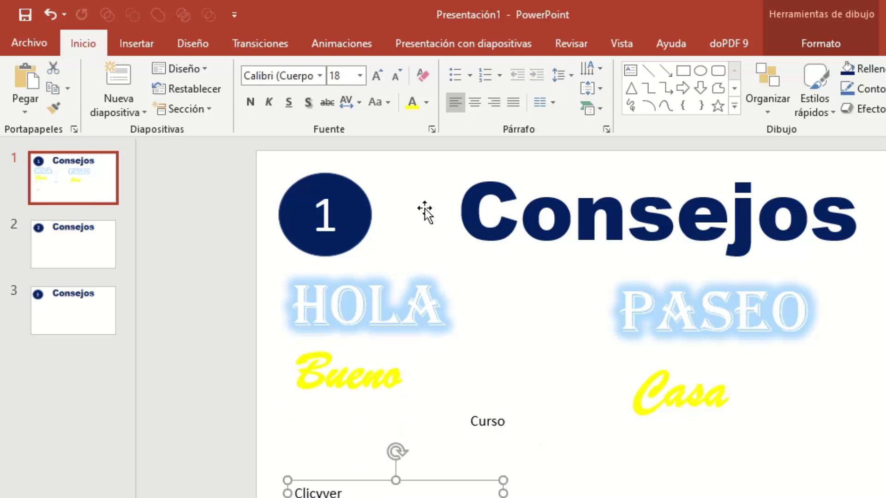
click(321, 67)
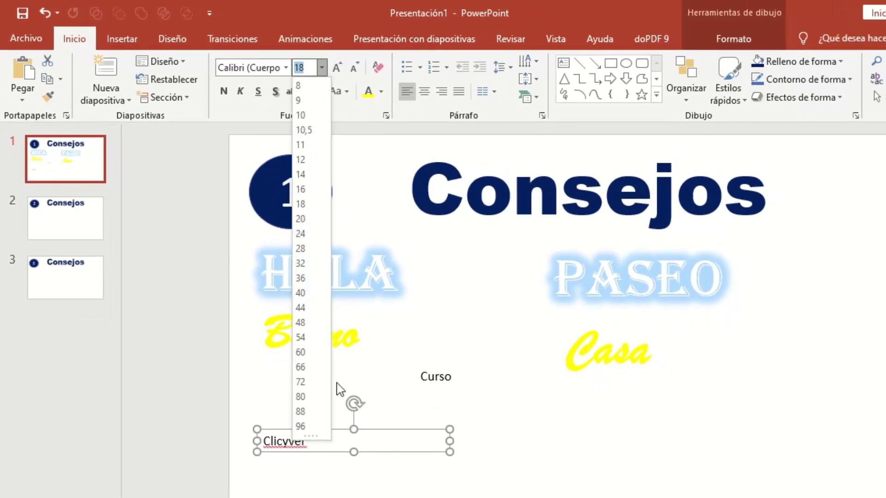
click(308, 414)
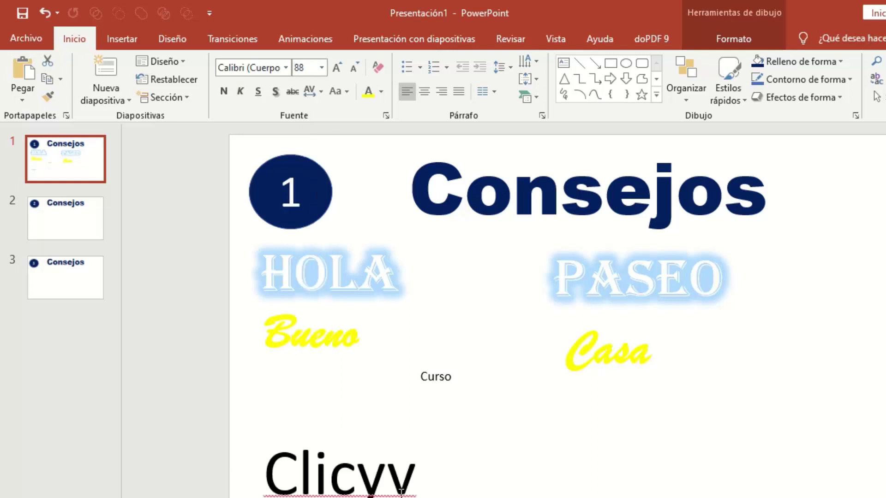
text(er)
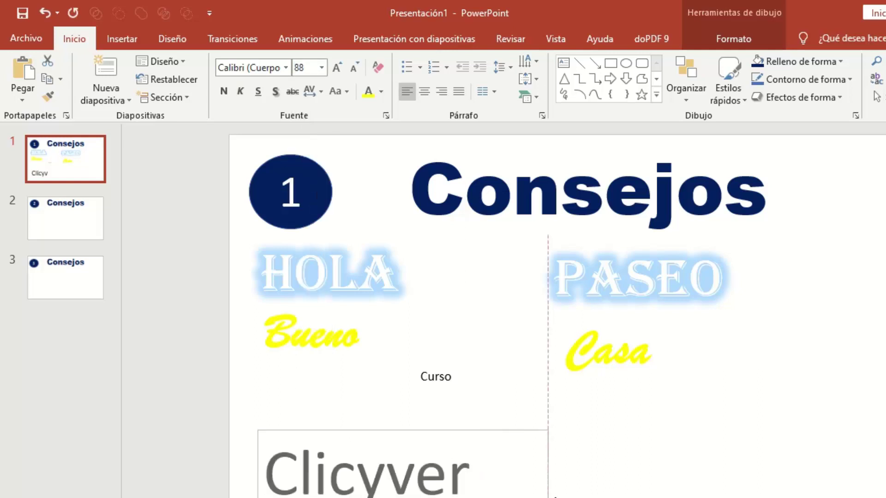
drag(462, 429, 460, 418)
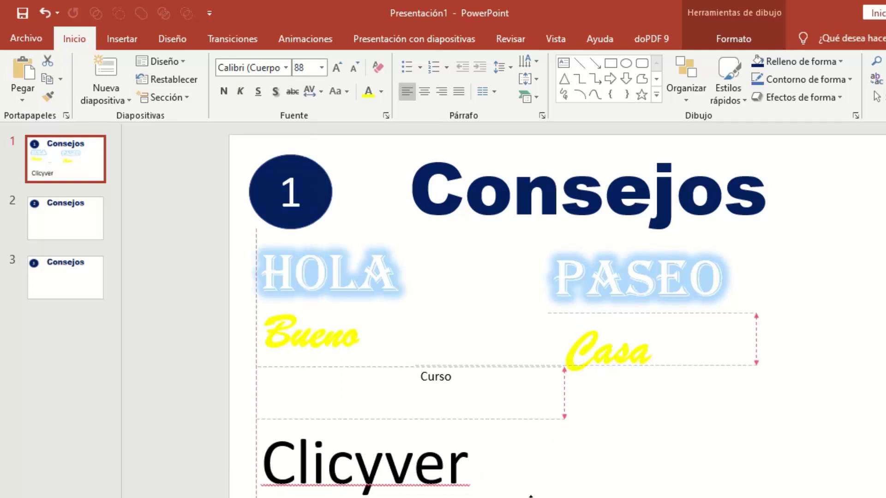
click(285, 69)
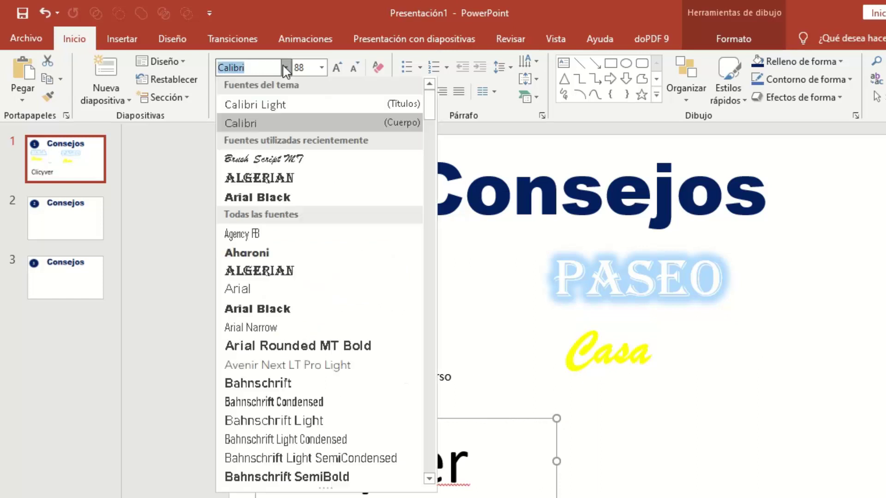
click(287, 200)
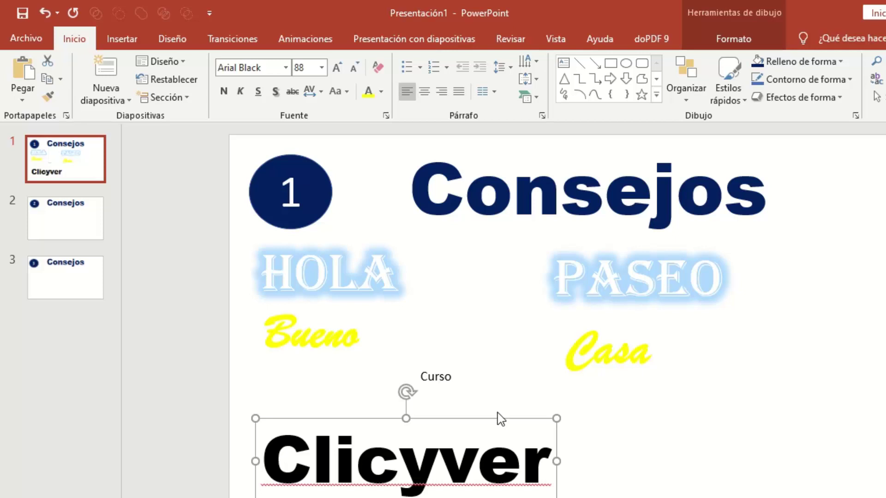
click(381, 92)
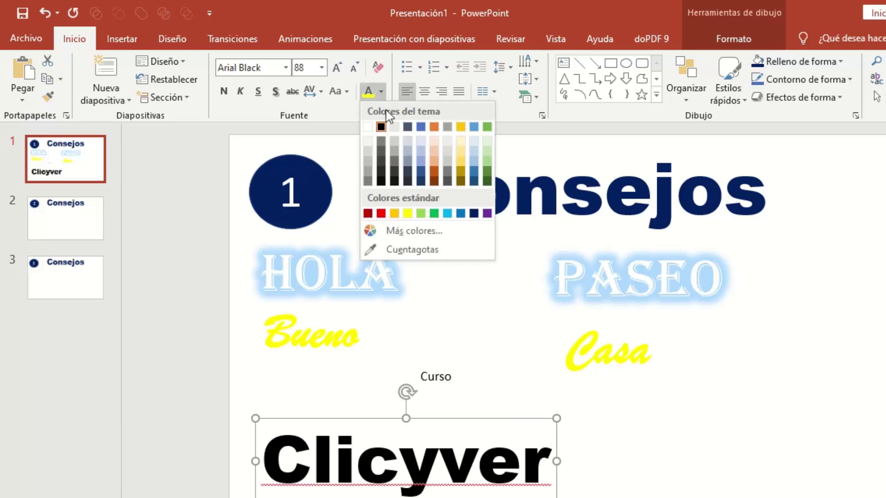
click(447, 212)
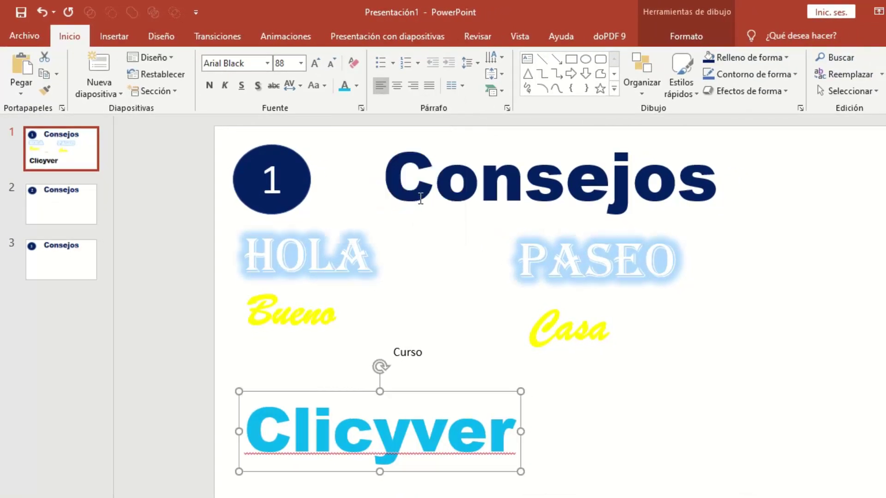
Move Curso toward the lower right and settle Clicyver back into place.
click(415, 361)
mouse_move(422, 362)
mouse_down()
mouse_move(739, 441)
mouse_move(710, 441)
mouse_up()
click(425, 417)
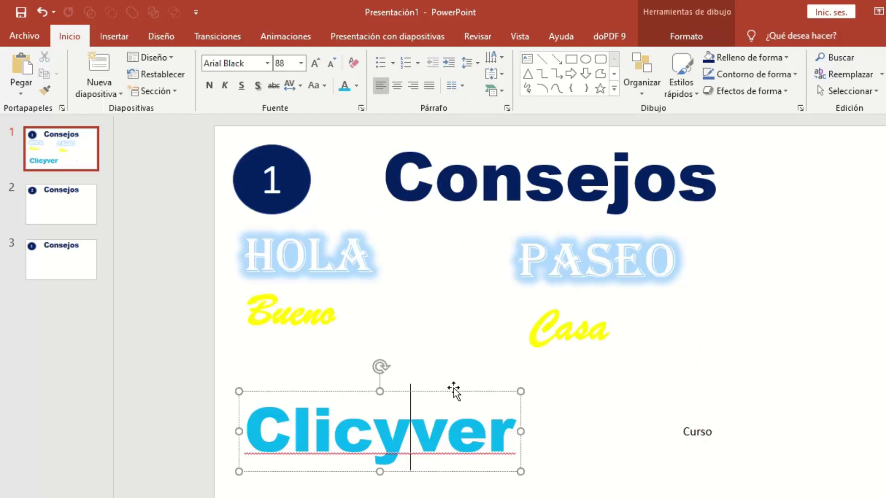
mouse_move(457, 390)
mouse_down()
mouse_move(462, 379)
mouse_move(458, 385)
mouse_up()
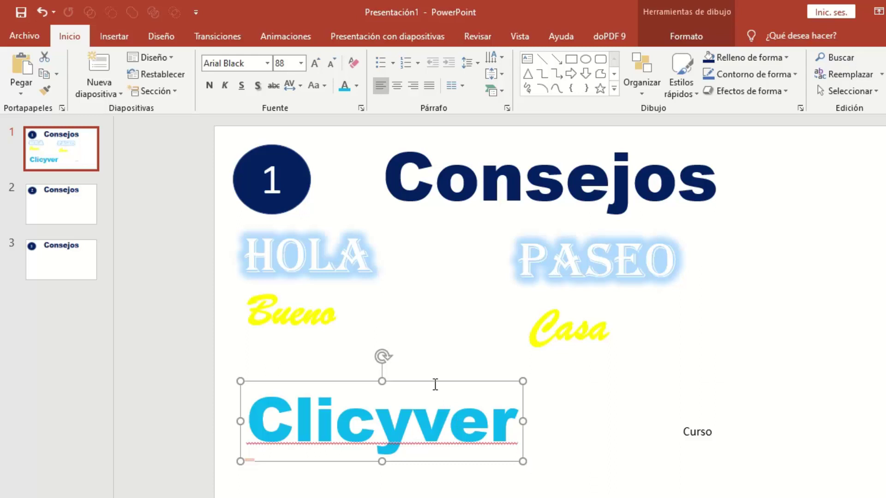
drag(435, 384, 442, 392)
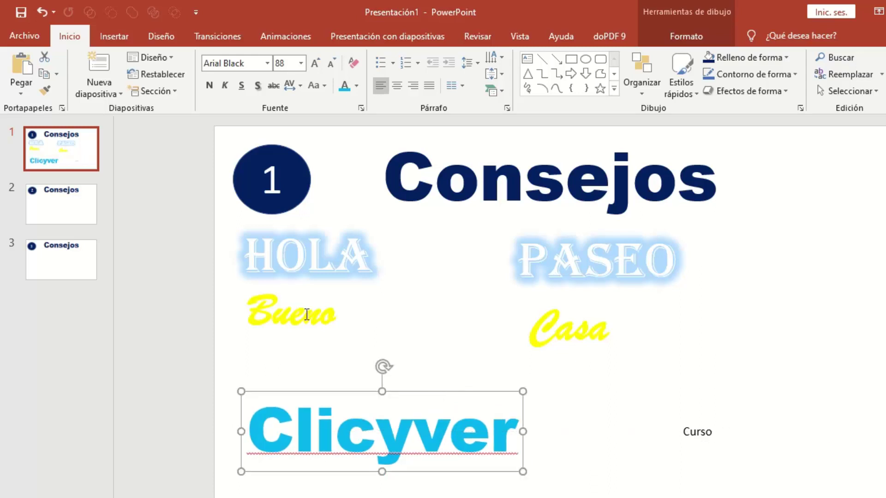
Copy Clicyver's format onto Curso, widen it to one line and set it level beside Clicyver.
click(49, 96)
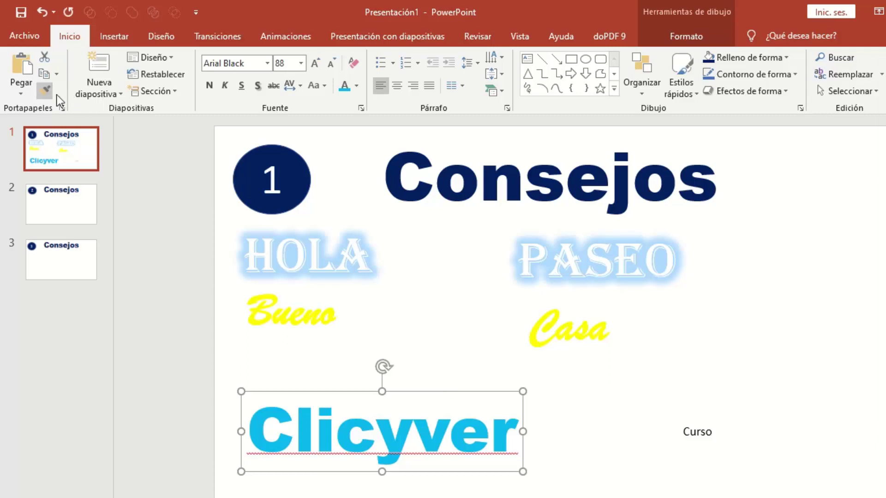
click(700, 440)
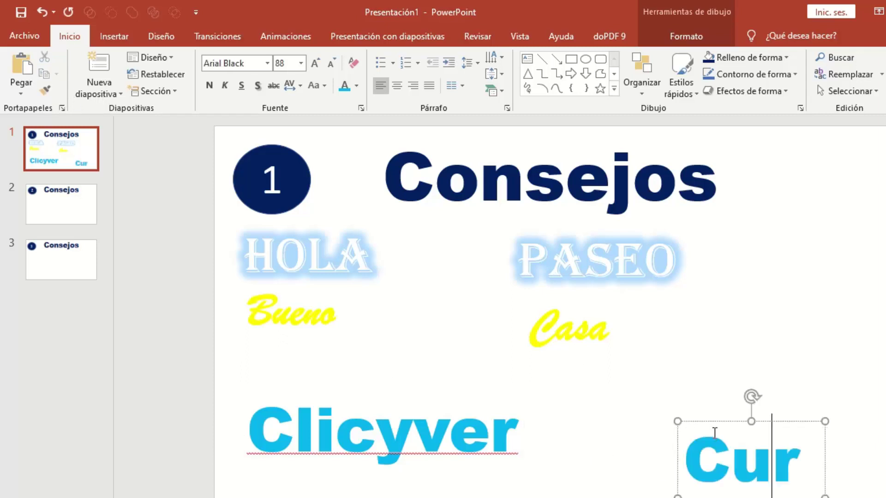
drag(712, 421, 634, 353)
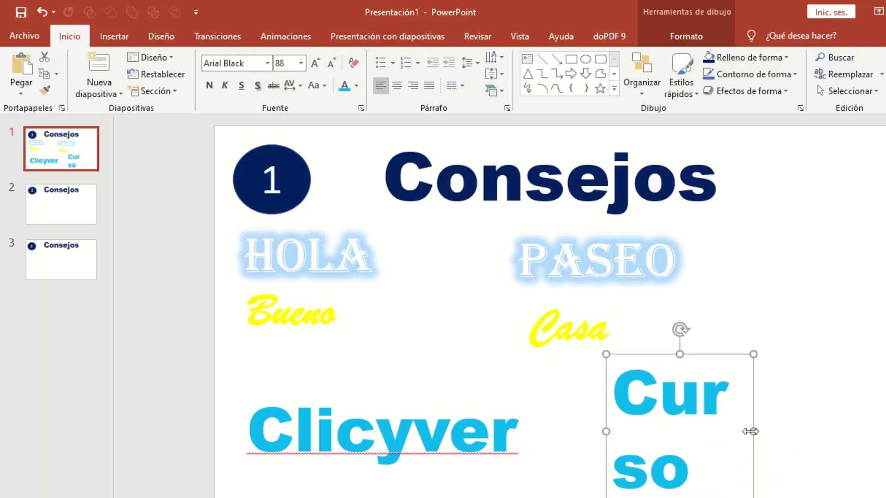
drag(750, 431, 833, 414)
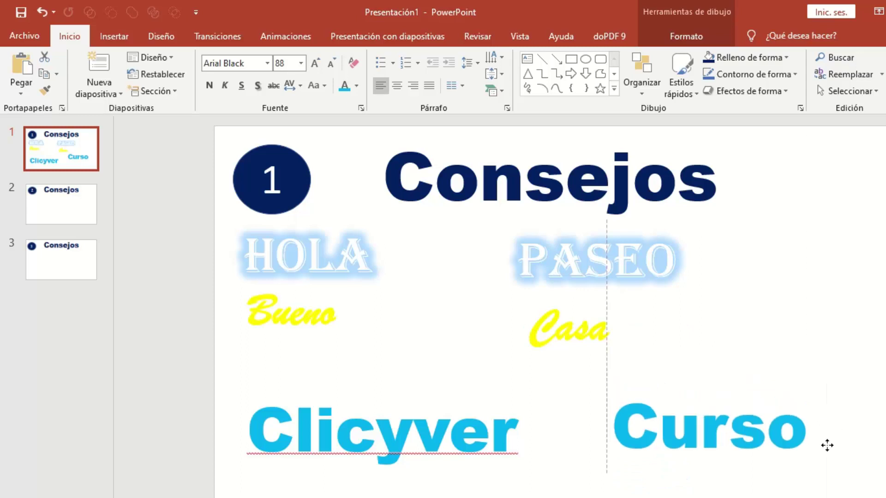
drag(831, 405, 823, 443)
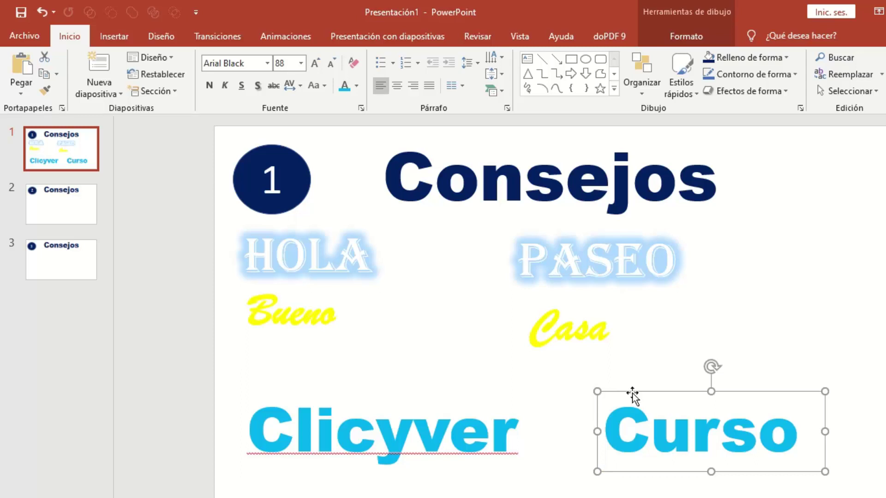
Move BUENO slightly lower and make it red, 72-point Dead Kansas.
click(314, 329)
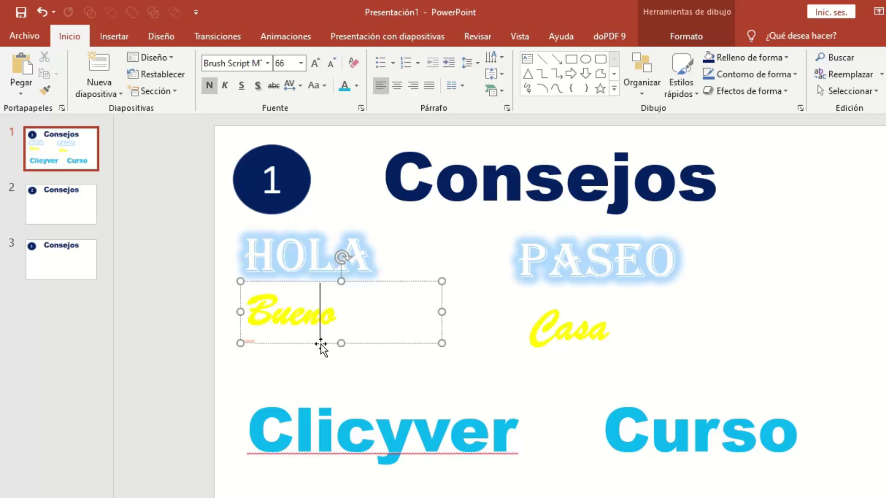
drag(318, 344, 320, 369)
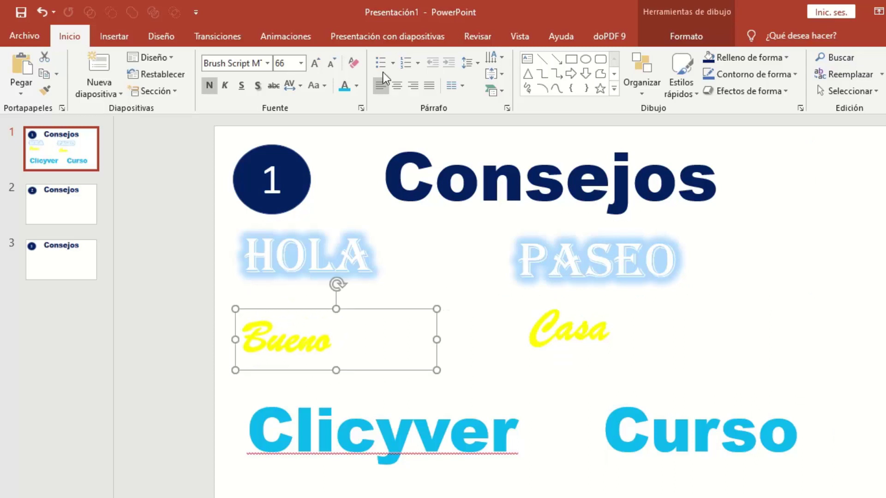
click(312, 64)
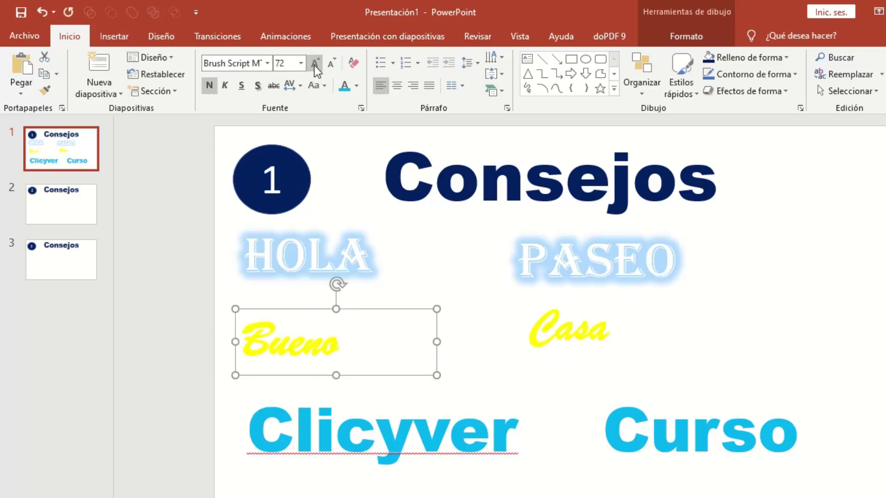
click(267, 63)
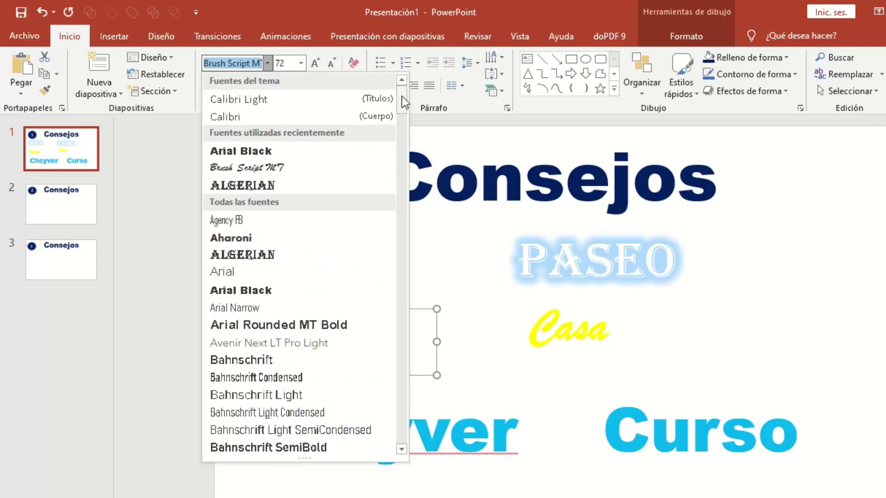
drag(402, 96, 386, 201)
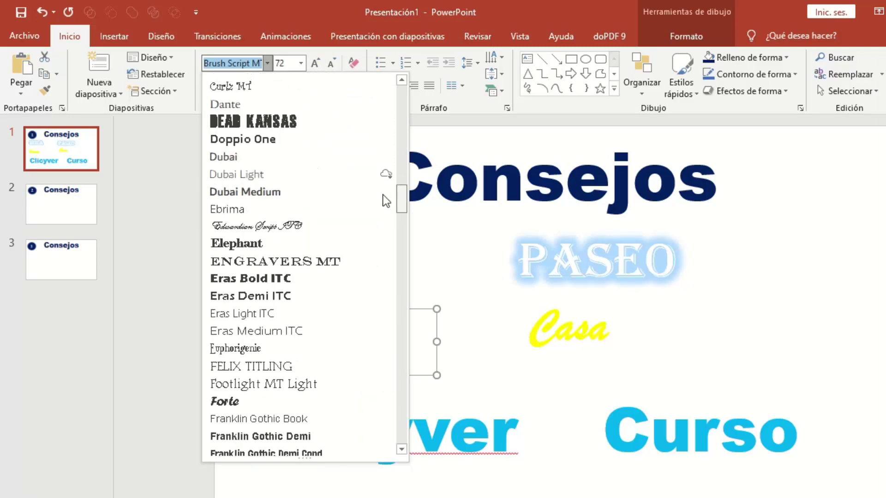
click(301, 128)
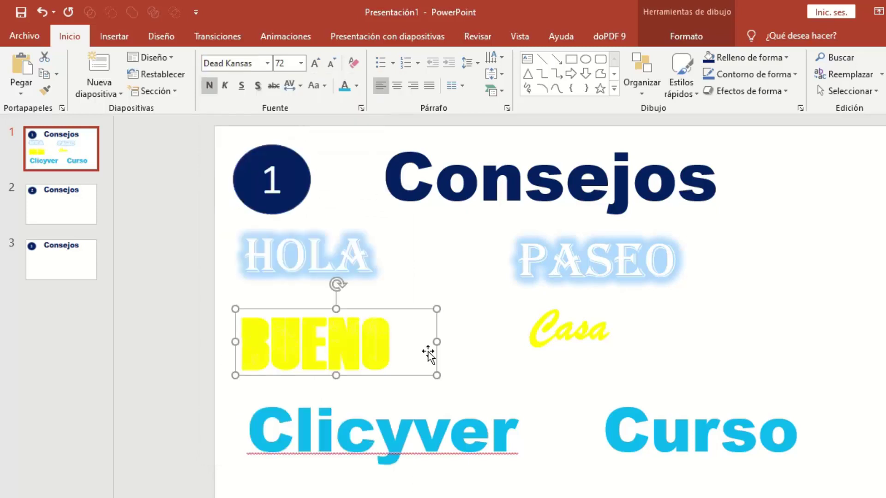
click(355, 87)
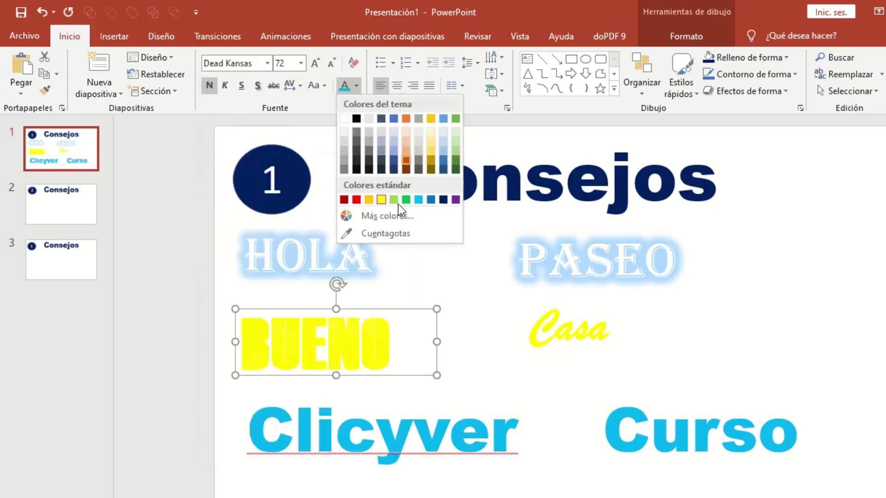
click(356, 200)
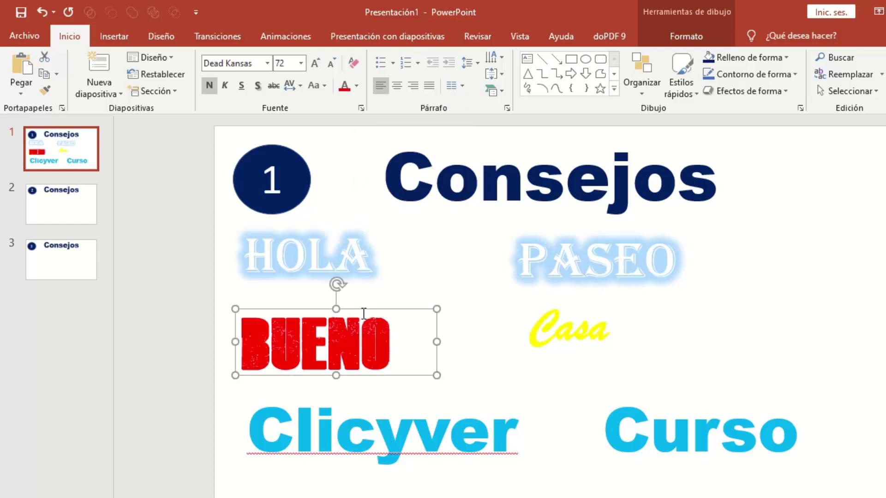
Copy BUENO's formatting onto CASA, then go to slide 2.
click(49, 90)
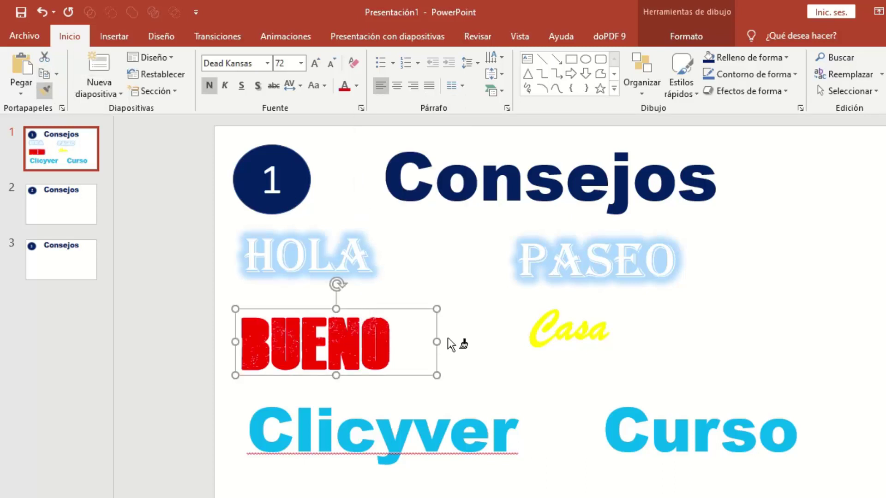
click(574, 333)
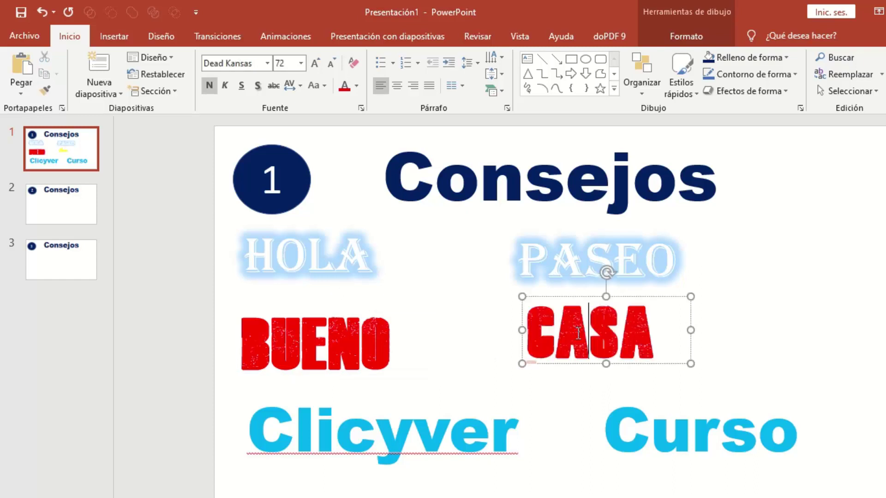
click(542, 369)
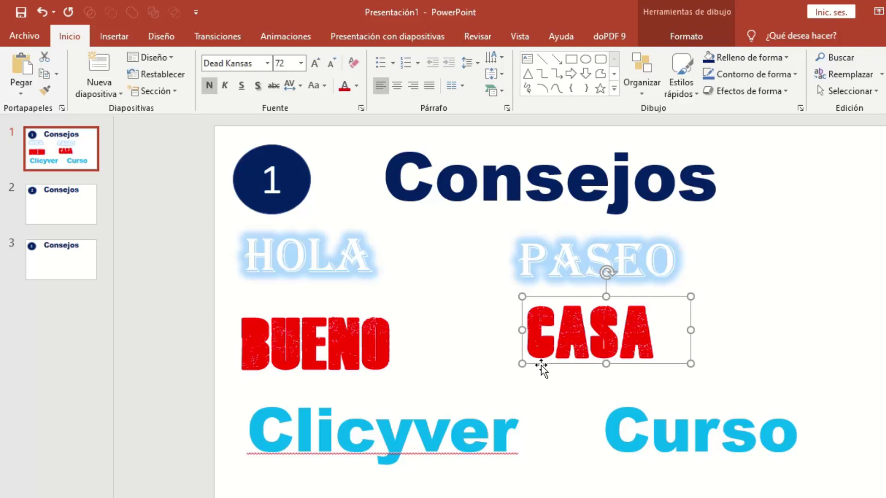
click(70, 202)
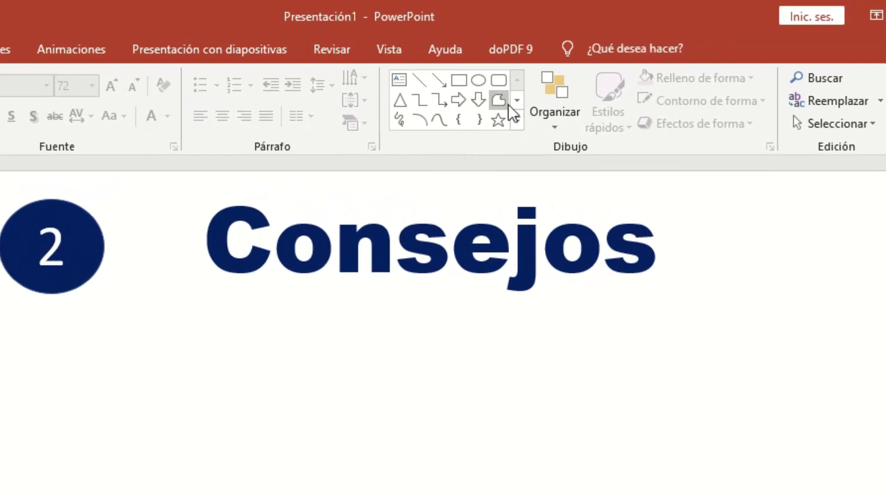
Draw a heart shape from the shapes gallery below the Consejos title.
click(520, 119)
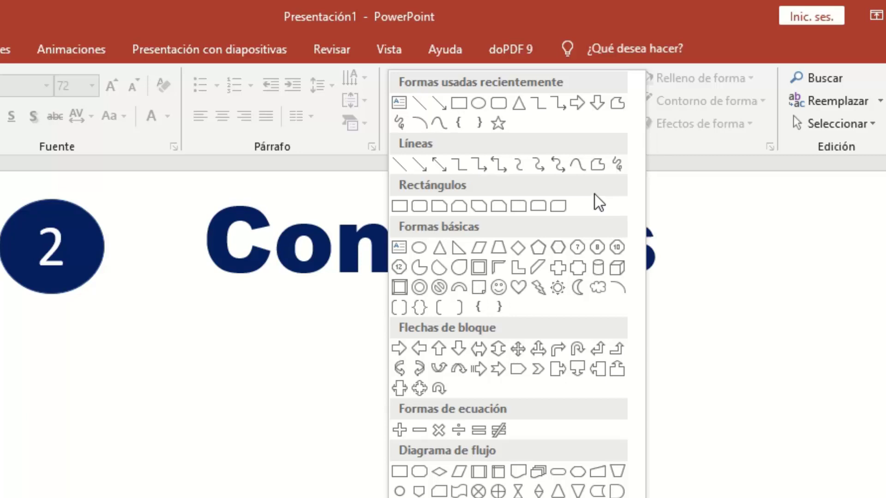
click(522, 290)
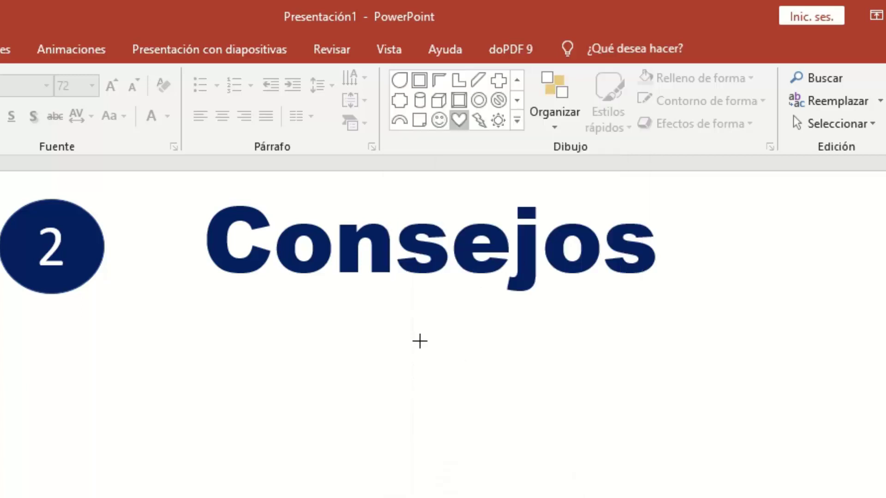
drag(420, 341, 575, 489)
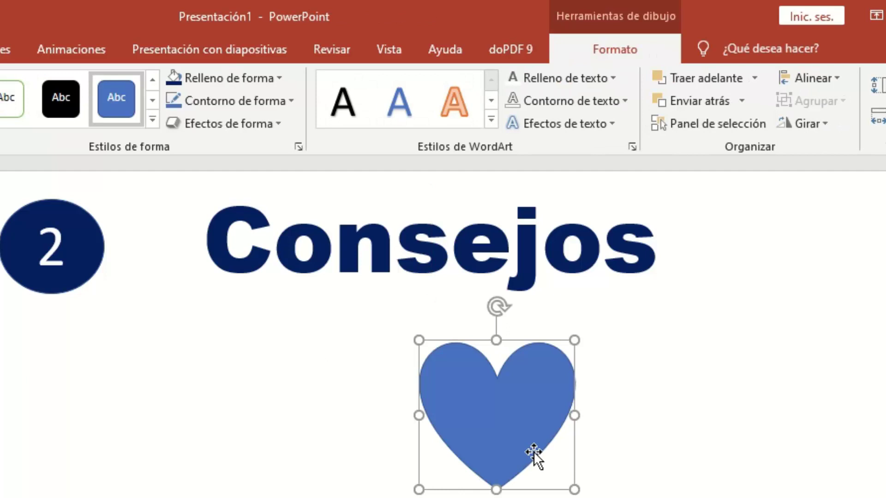
Fill the heart red, give it a red outline and a strong reflection.
click(264, 79)
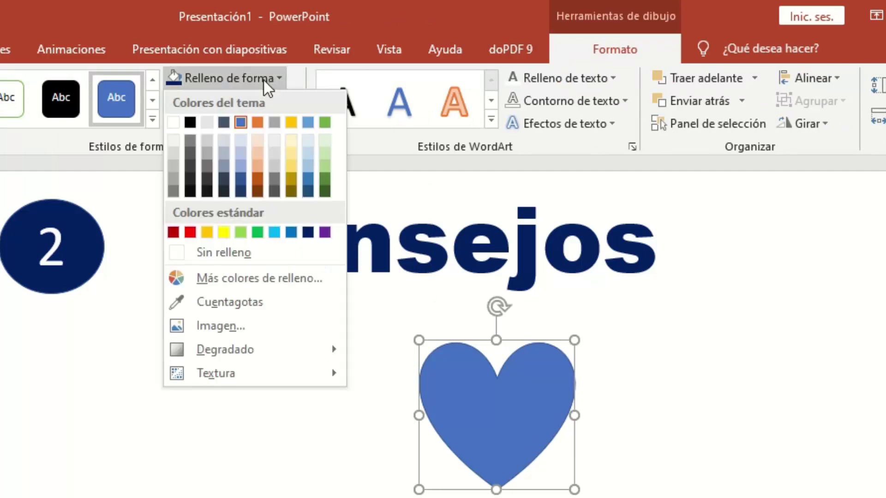
click(190, 232)
click(210, 92)
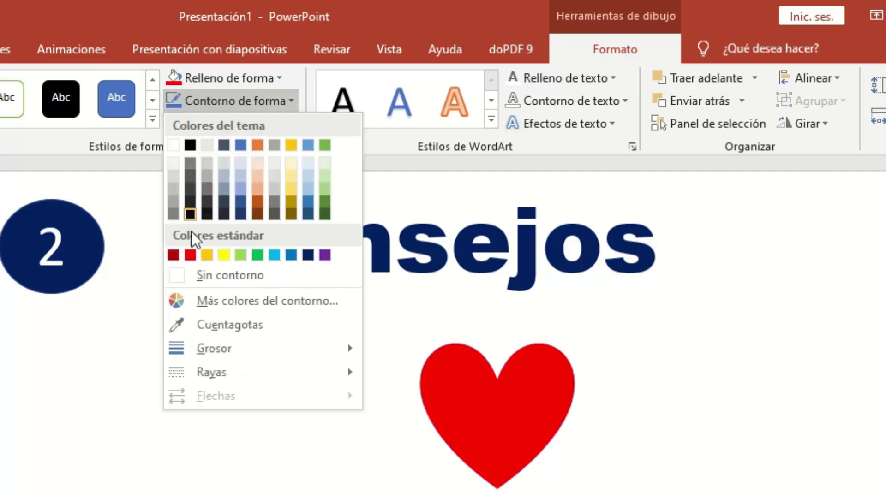
click(189, 253)
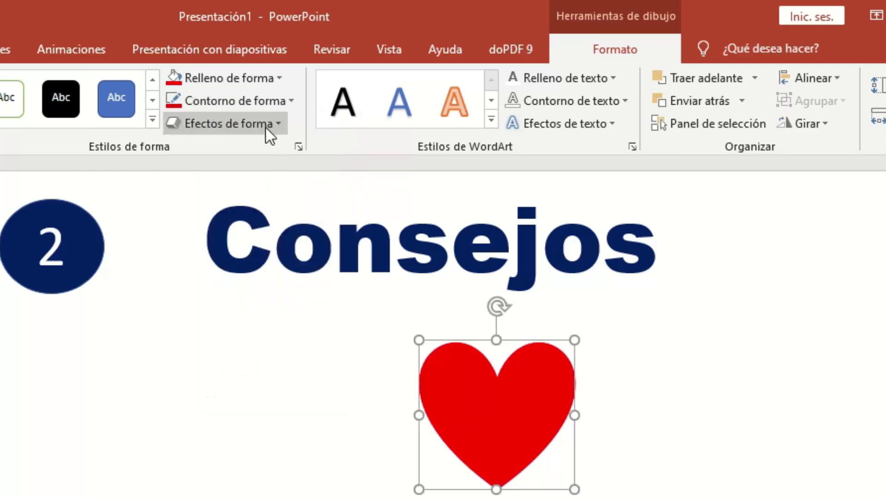
click(232, 126)
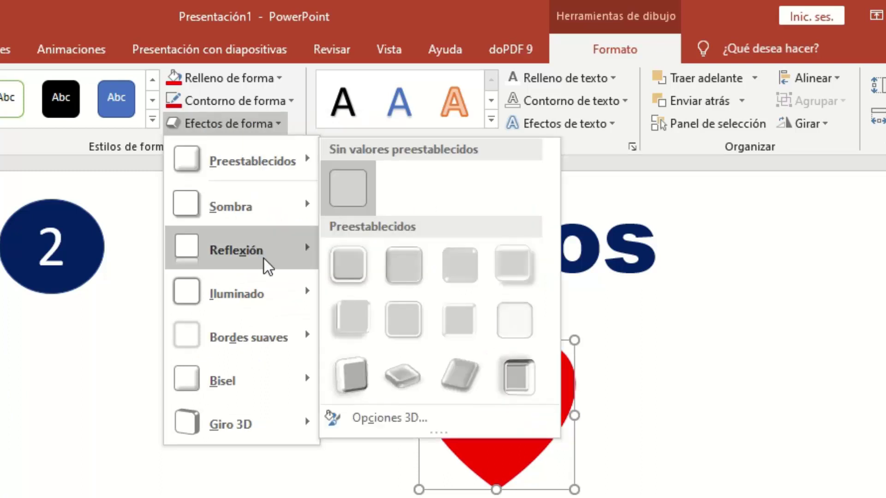
mouse_move(236, 250)
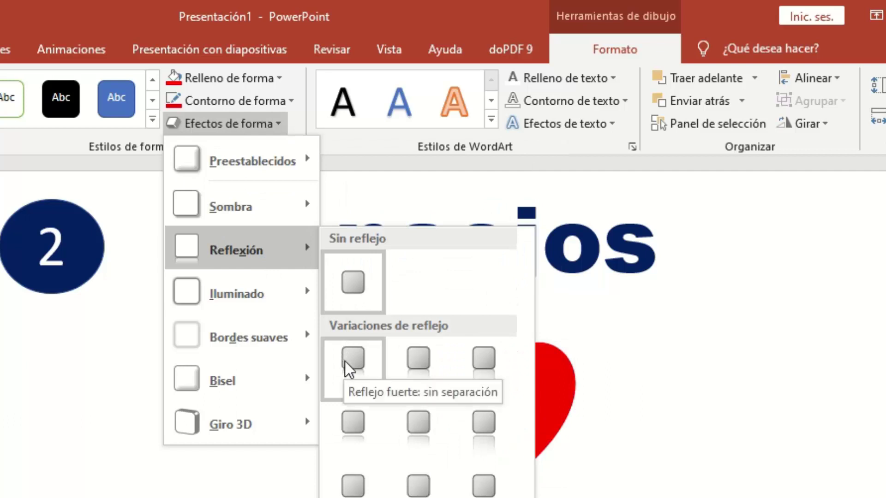
click(353, 360)
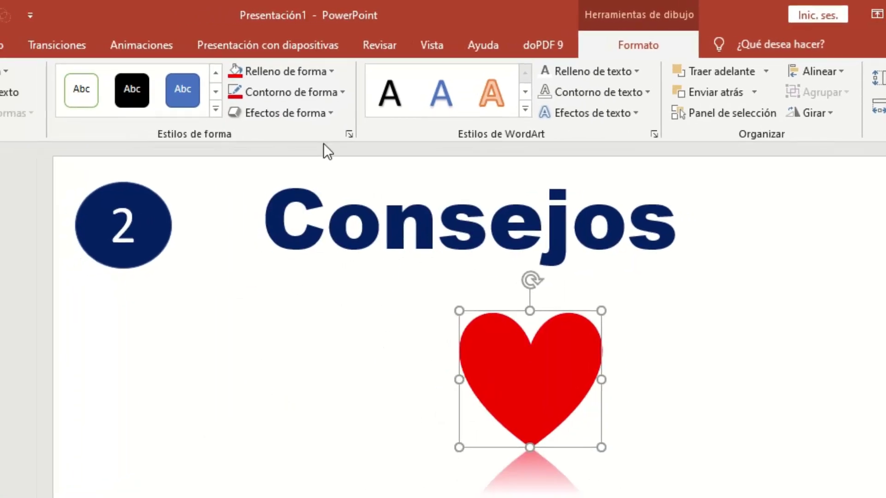
click(312, 112)
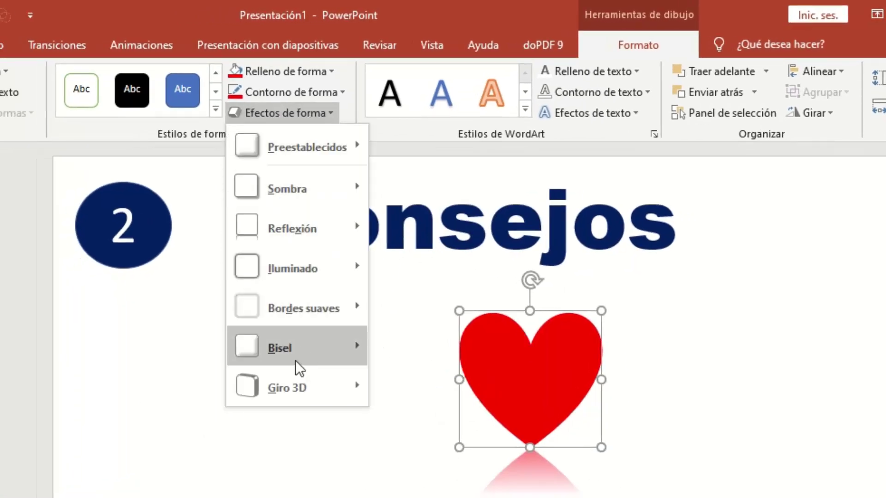
mouse_move(279, 151)
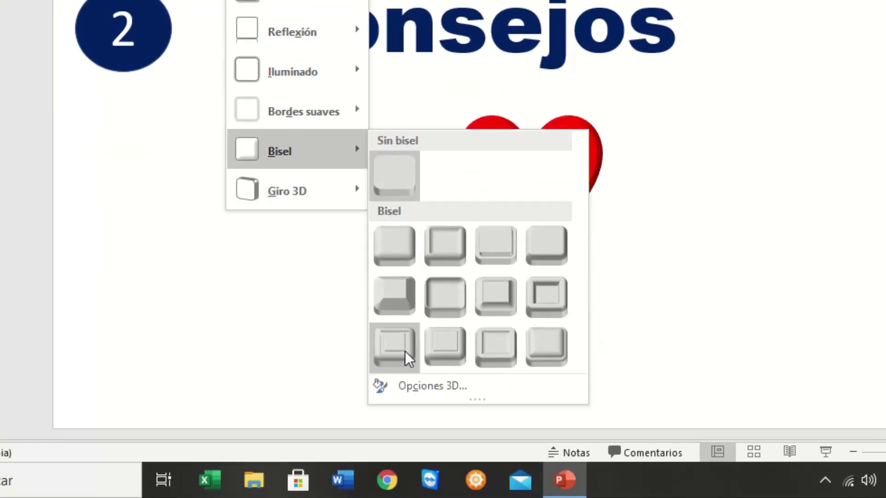
Give the heart a top bevel with 40 pt width and 40 pt height.
key(Escape)
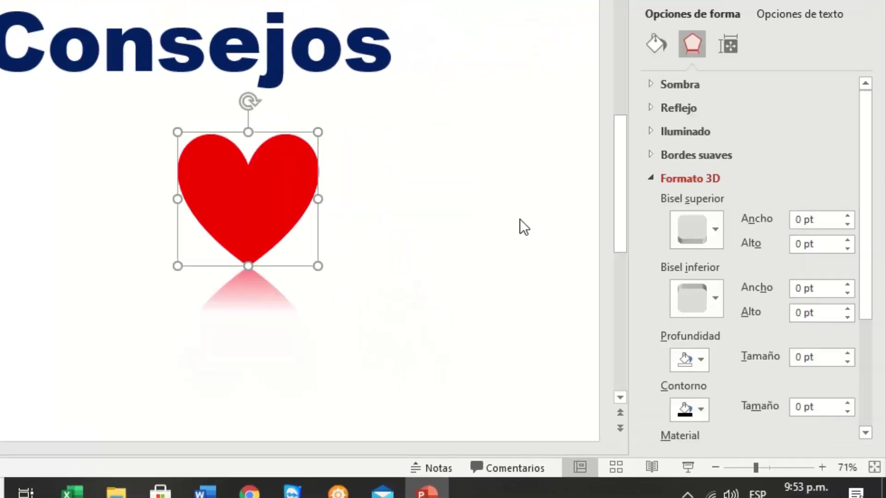
click(712, 235)
click(696, 80)
click(831, 220)
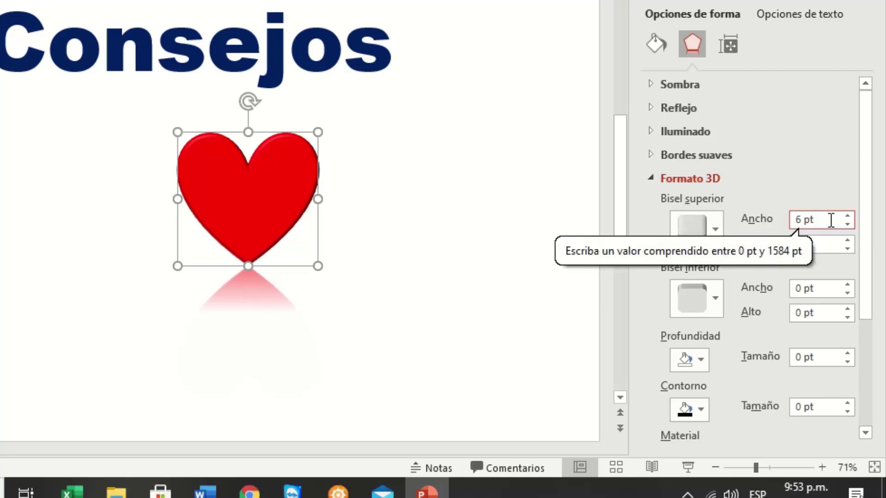
key(BackSpace)
key(BackSpace)
key(BackSpace)
key(BackSpace)
text(40)
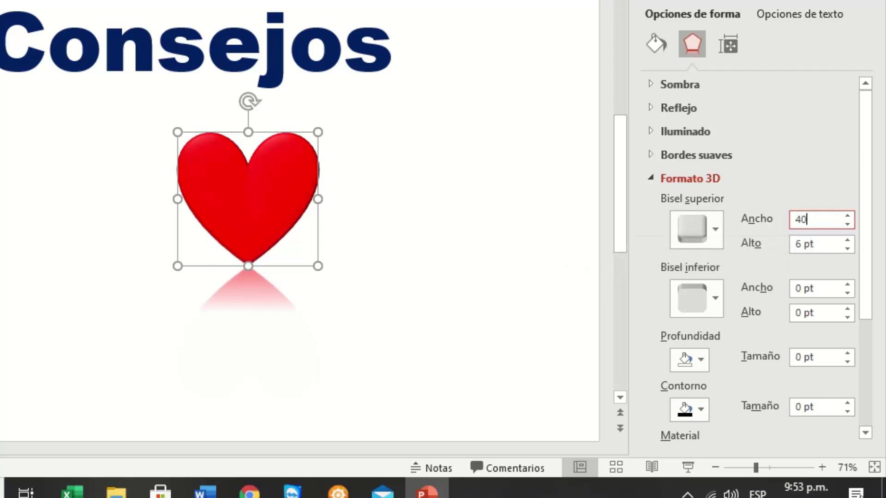
click(828, 244)
key(BackSpace)
key(BackSpace)
key(BackSpace)
key(BackSpace)
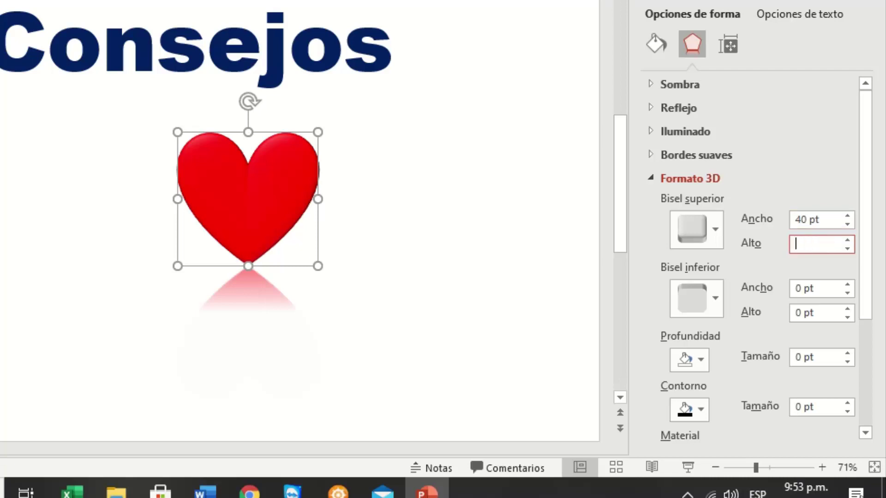
text(40)
click(517, 239)
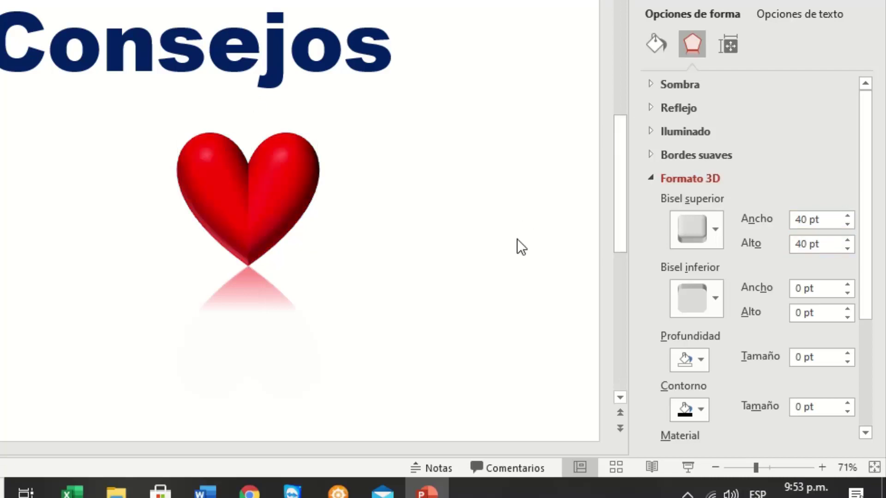
Move the red heart right and down, and draw a new heart to its left.
drag(248, 191, 268, 198)
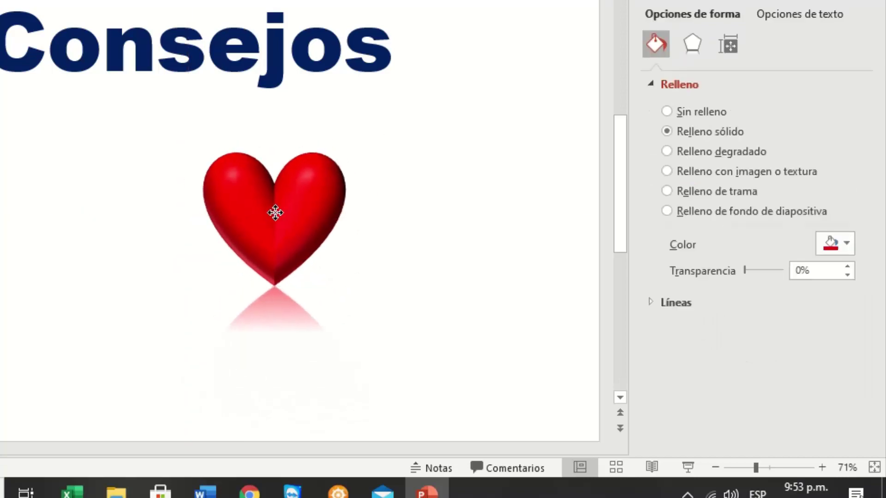
drag(268, 197, 414, 259)
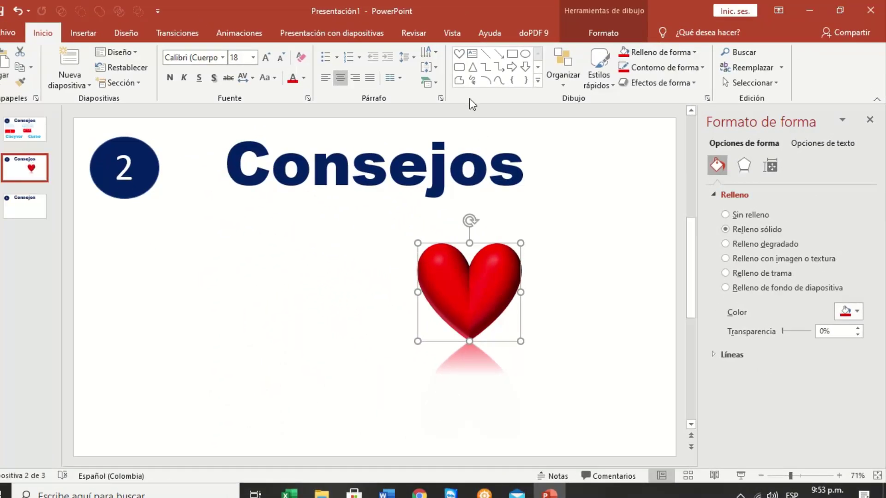
click(460, 54)
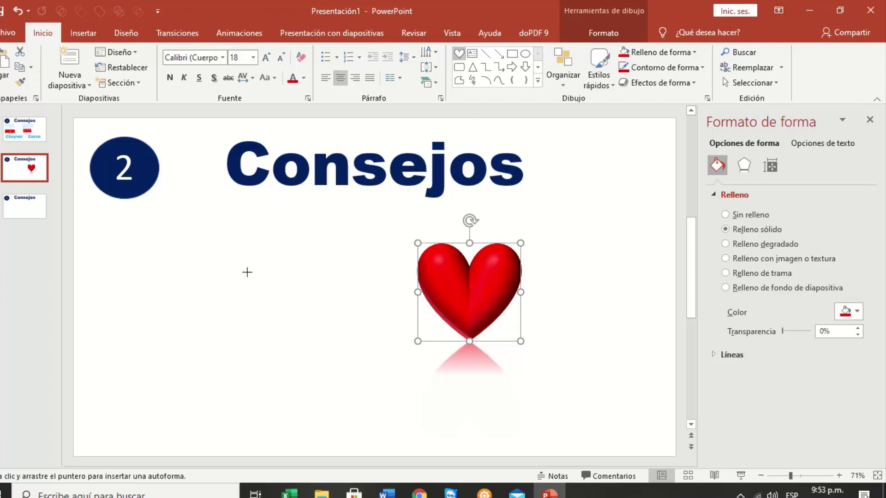
drag(247, 271, 304, 329)
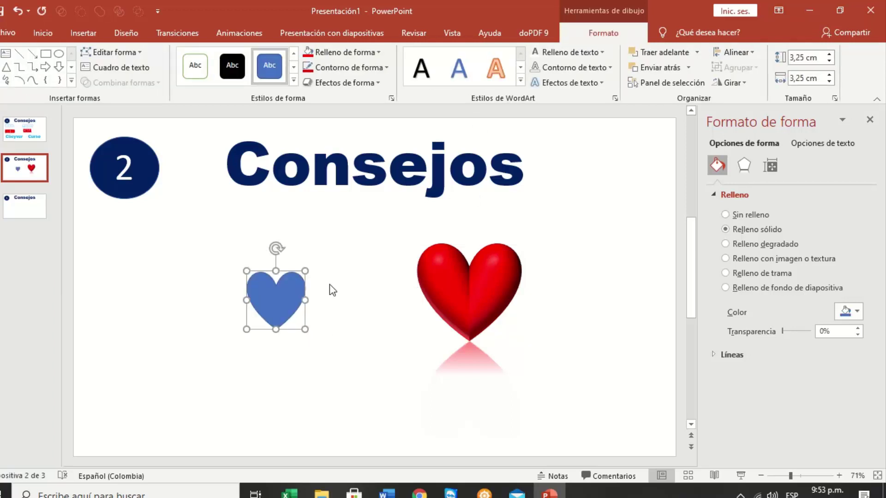
Copy the red heart's bevelled 3D style onto the new heart, then resize and position it.
click(442, 297)
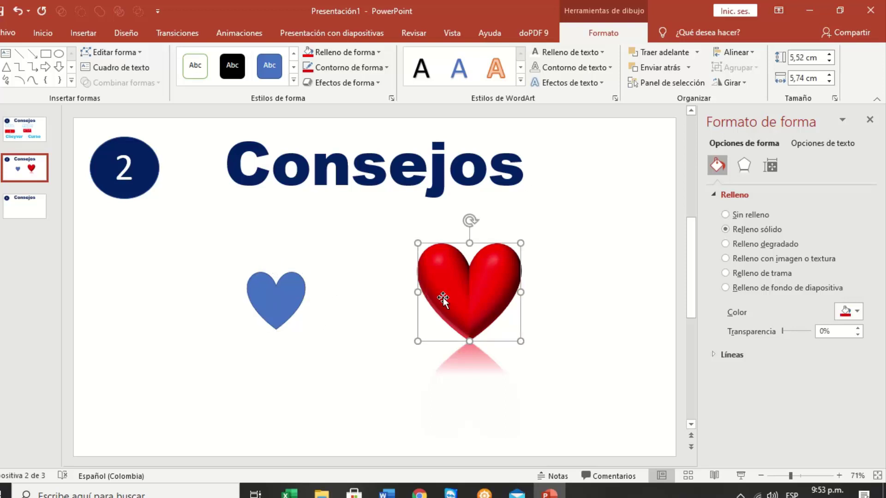
drag(443, 298, 449, 290)
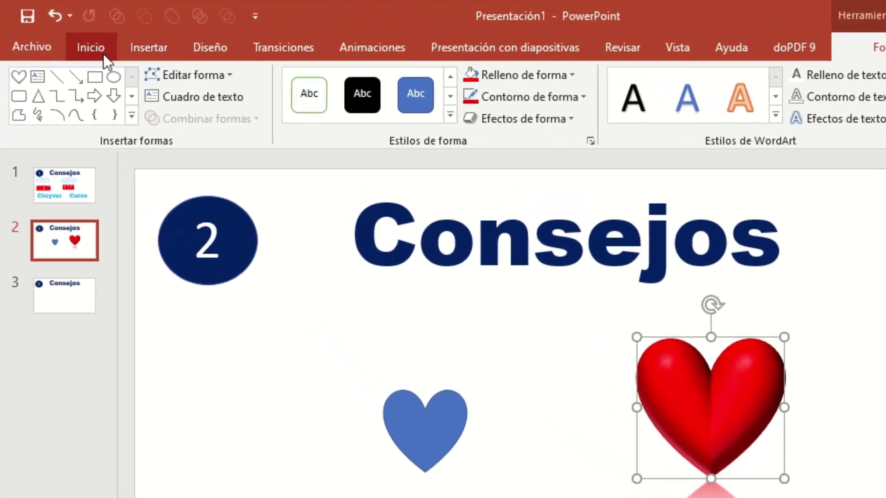
click(105, 48)
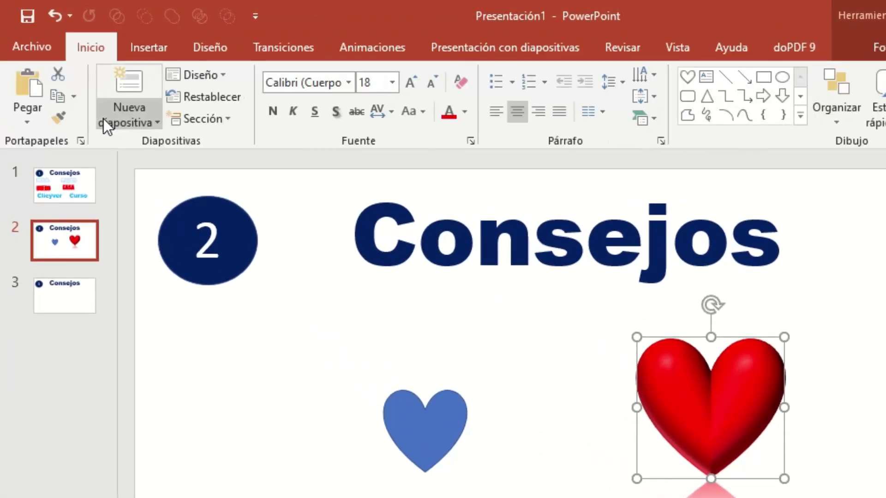
click(65, 121)
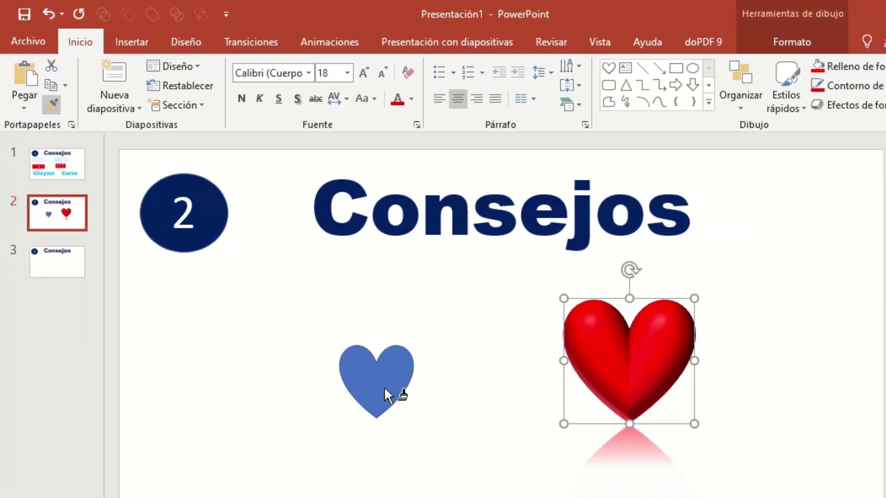
click(384, 387)
mouse_move(394, 404)
mouse_down()
mouse_move(459, 388)
mouse_move(378, 401)
mouse_up()
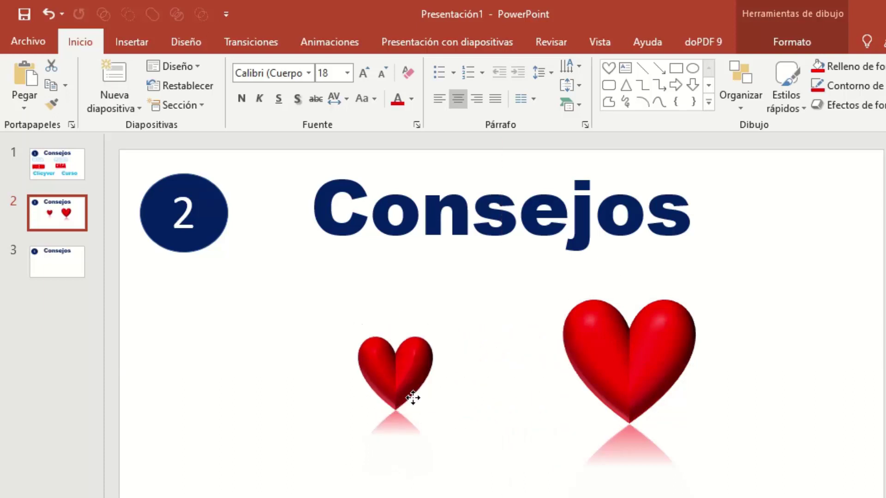
mouse_move(397, 342)
mouse_down()
mouse_move(454, 283)
mouse_move(437, 313)
mouse_up()
mouse_move(429, 369)
mouse_down()
mouse_move(372, 385)
mouse_move(420, 334)
mouse_up()
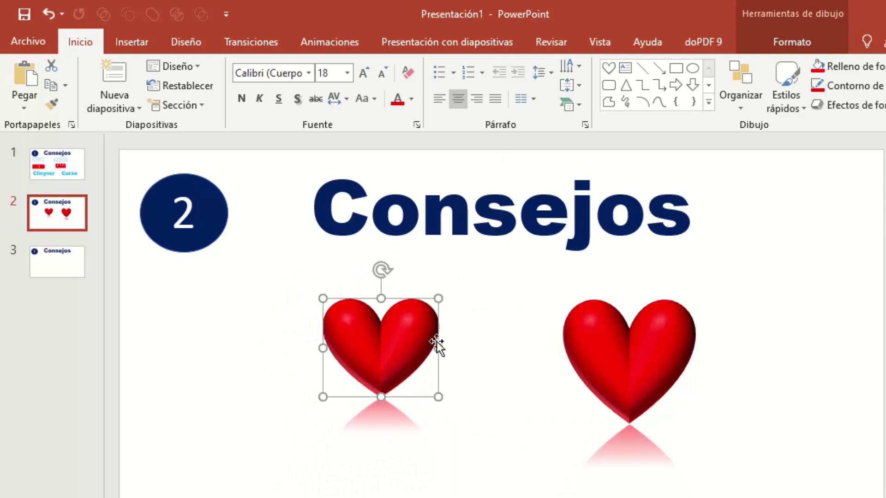
drag(399, 336, 385, 350)
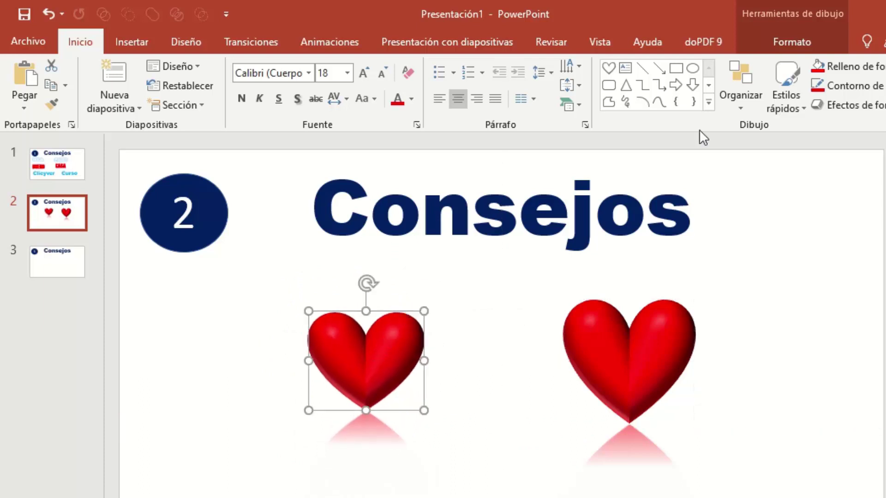
Draw another heart and turn the left heart green with a green outline.
click(608, 68)
drag(460, 328, 527, 413)
click(392, 364)
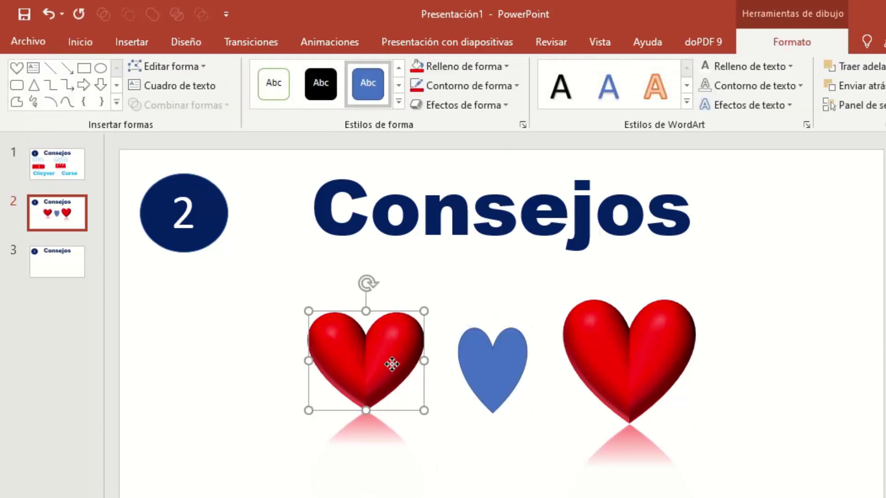
click(486, 69)
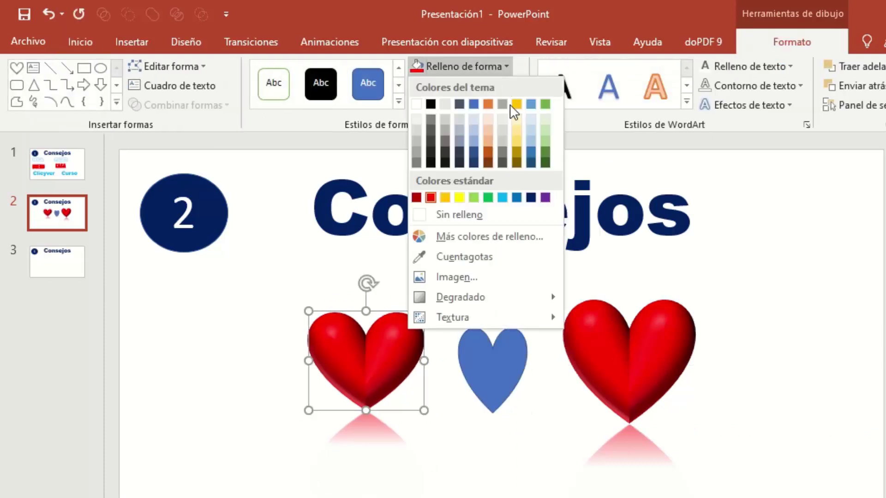
click(487, 197)
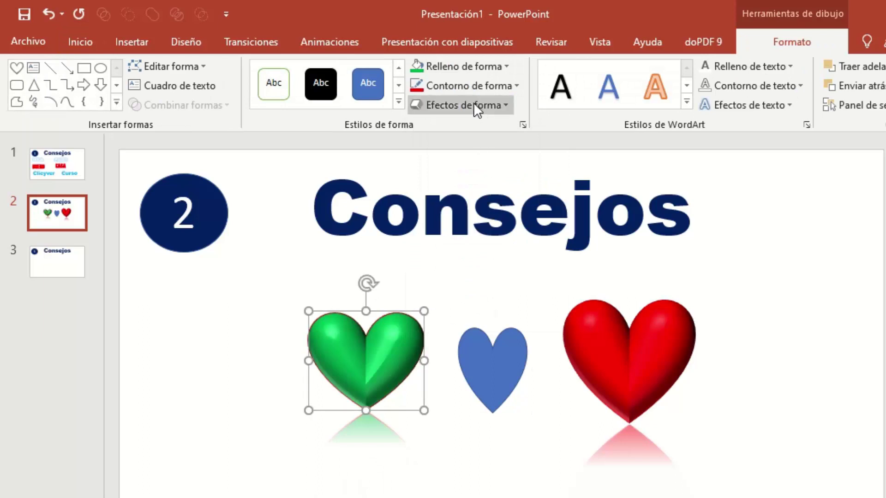
click(470, 87)
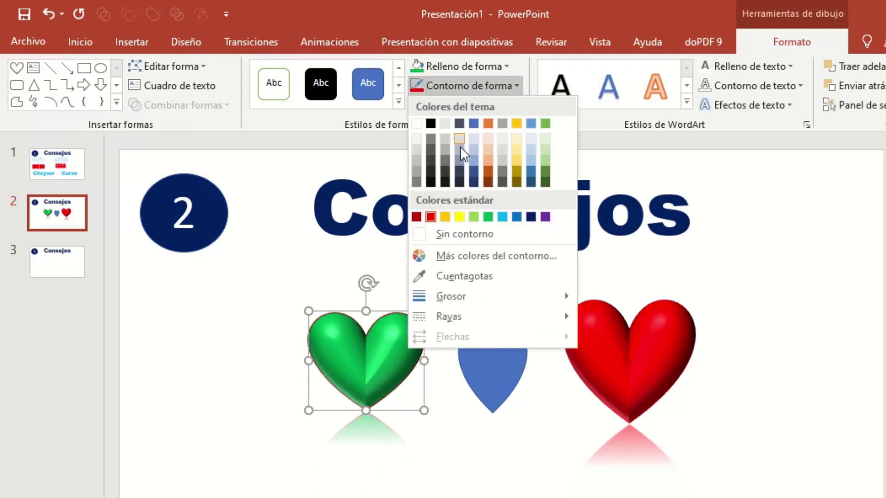
click(488, 216)
mouse_move(372, 346)
mouse_down()
mouse_move(368, 366)
mouse_move(349, 376)
mouse_up()
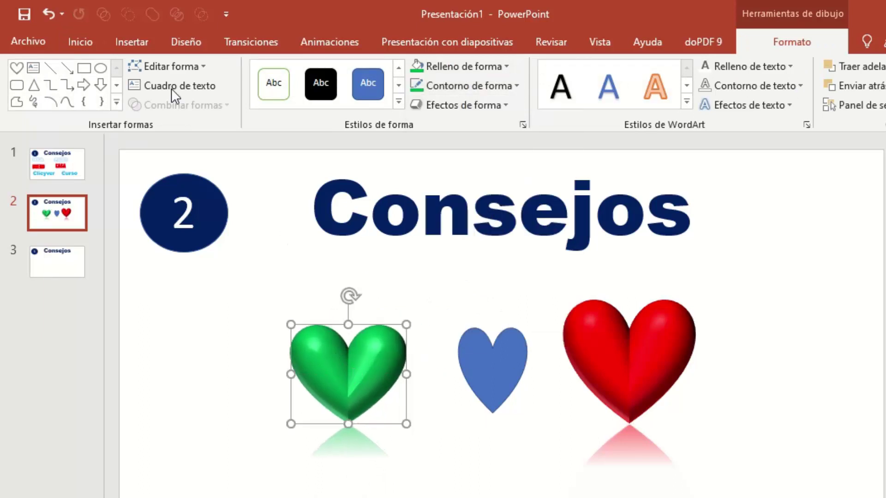
Copy the green heart's style onto the new heart and move it between the others.
click(80, 37)
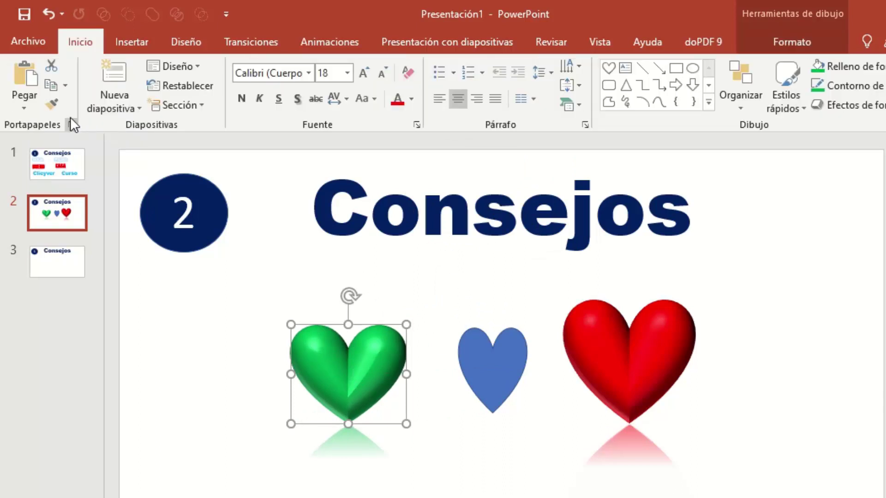
click(52, 100)
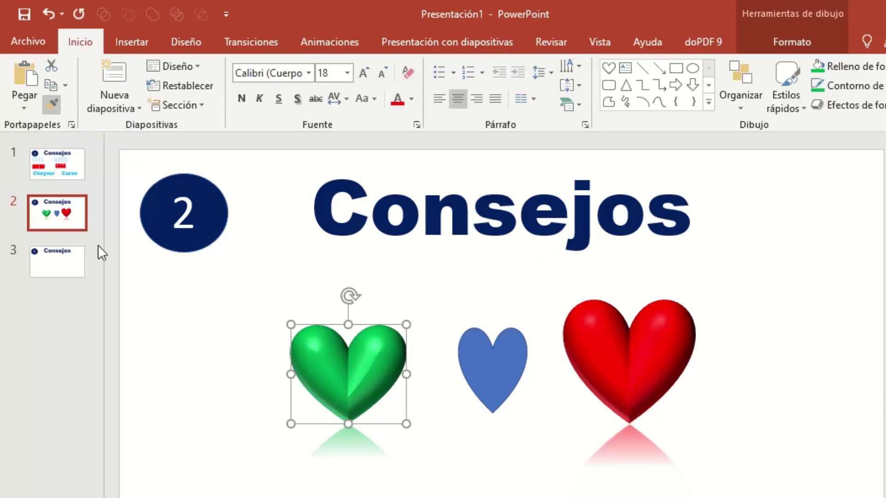
click(478, 376)
mouse_move(479, 378)
mouse_down()
mouse_move(471, 365)
mouse_move(488, 350)
mouse_up()
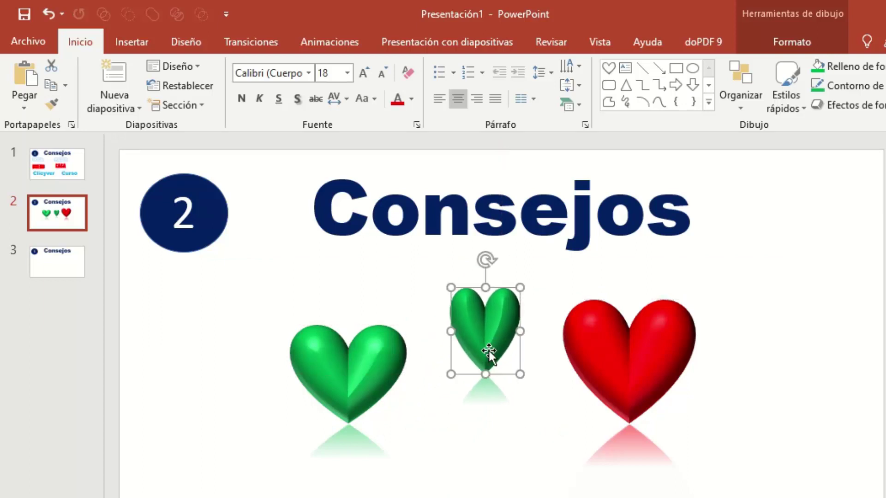
Draw one more heart, give it the large heart's red 3D style, and place it right of it.
click(609, 67)
drag(186, 360, 243, 424)
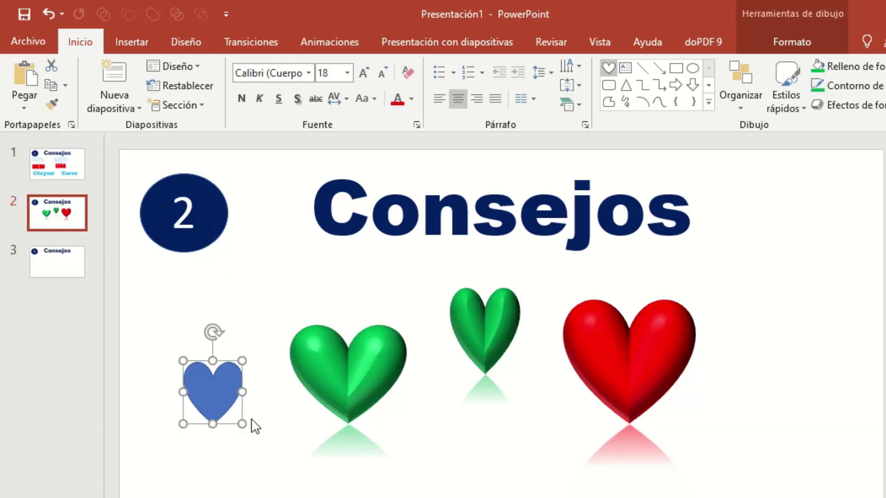
click(607, 358)
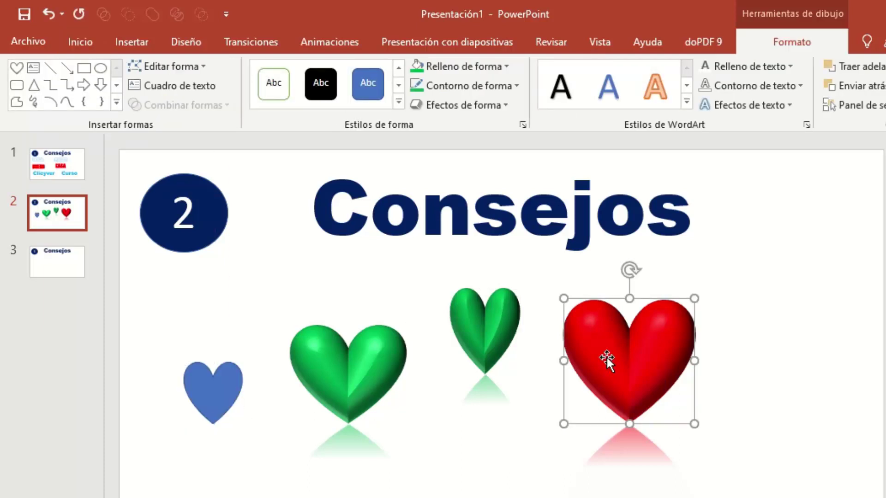
click(79, 43)
click(51, 104)
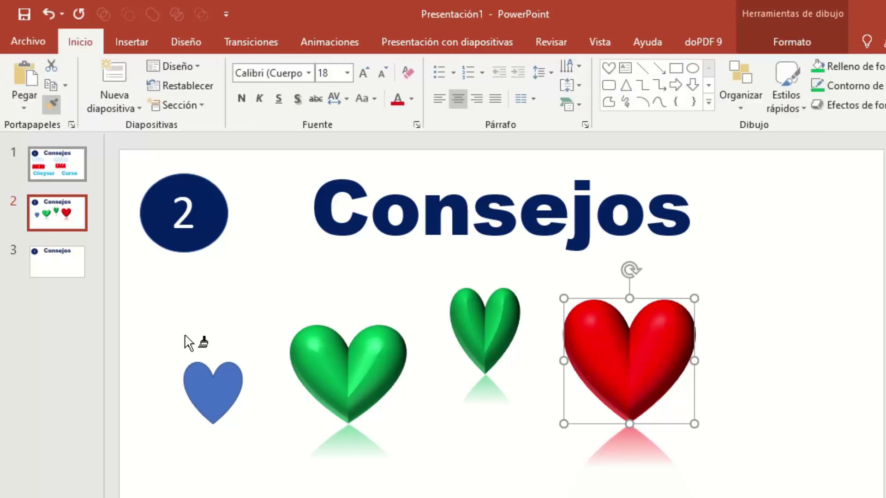
click(200, 386)
mouse_move(207, 389)
mouse_down()
mouse_move(567, 397)
mouse_move(763, 365)
mouse_up()
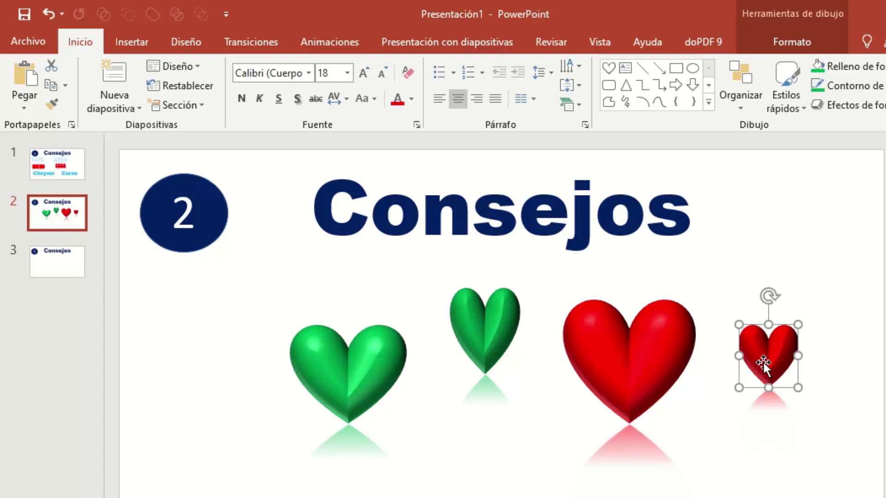
Draw a cylinder at the lower left with dark red fill and white outline.
click(710, 100)
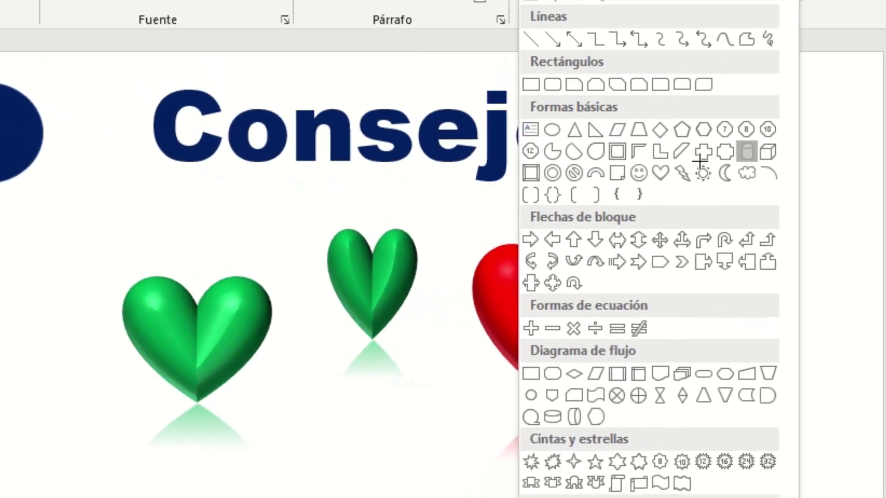
click(769, 210)
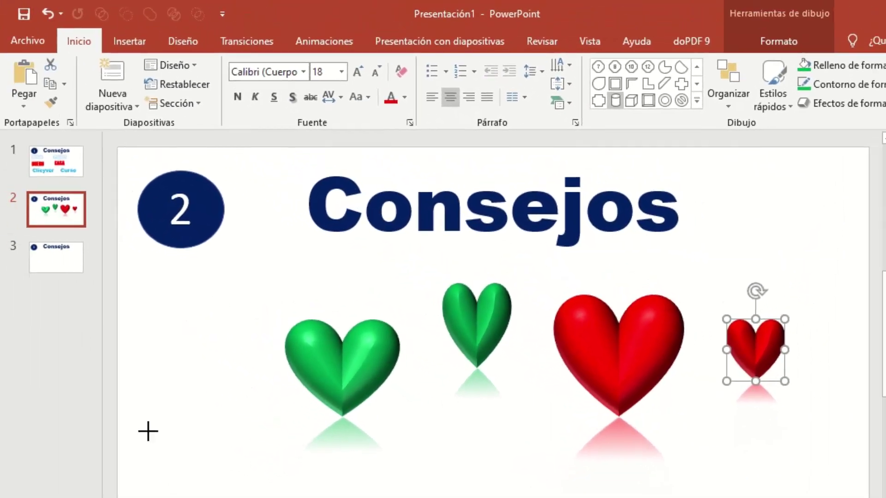
mouse_move(134, 385)
mouse_down()
mouse_move(159, 445)
mouse_move(159, 434)
mouse_up()
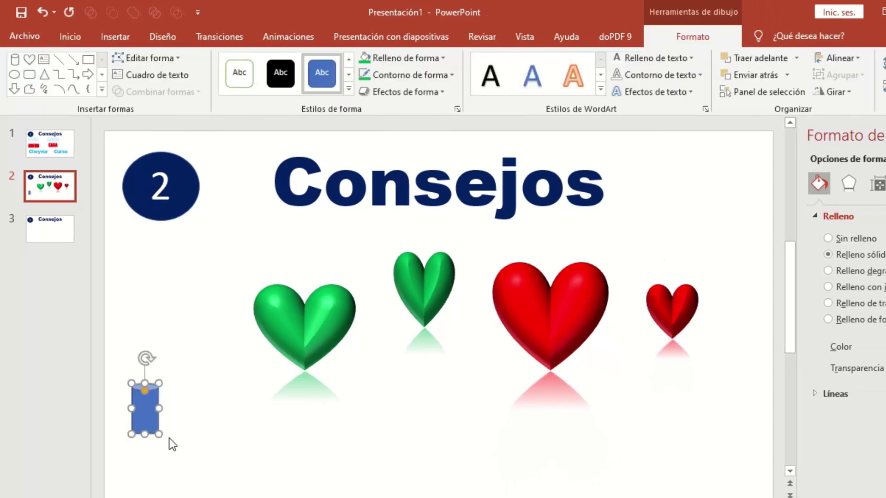
click(420, 61)
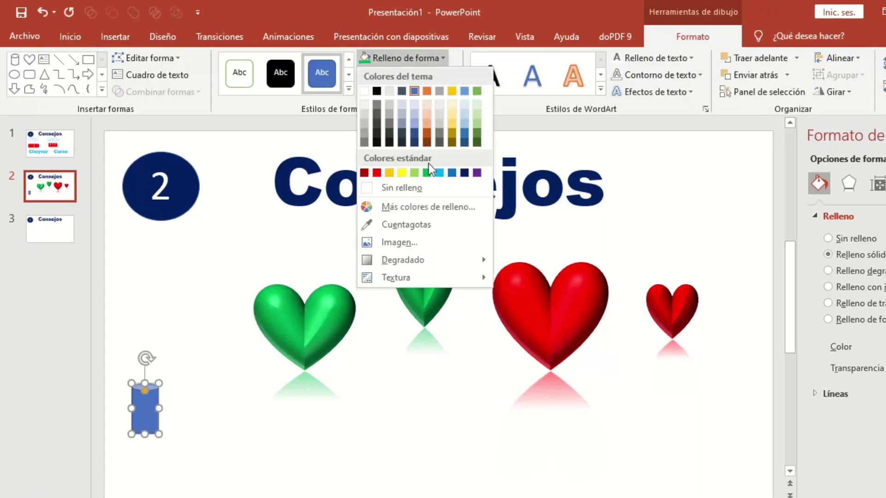
click(364, 173)
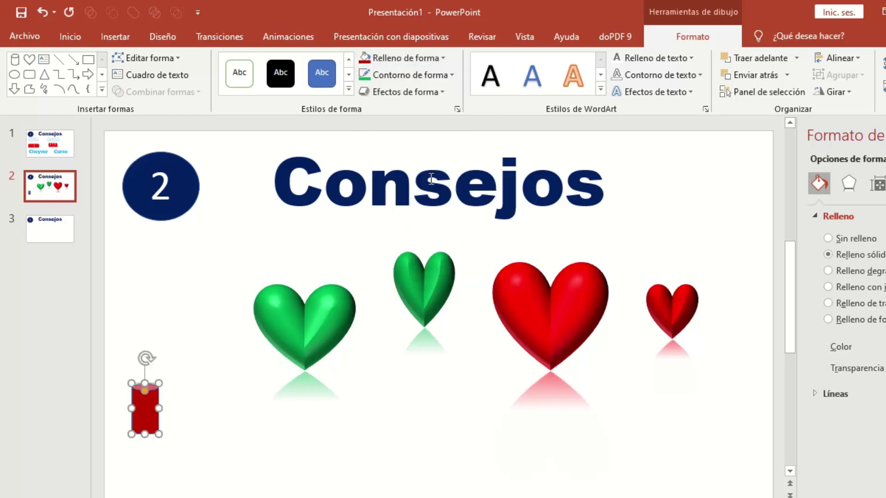
click(414, 79)
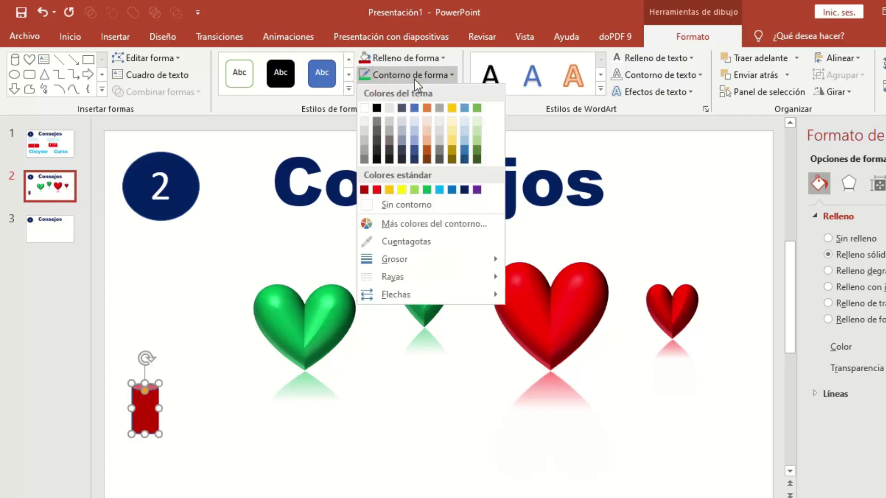
click(364, 108)
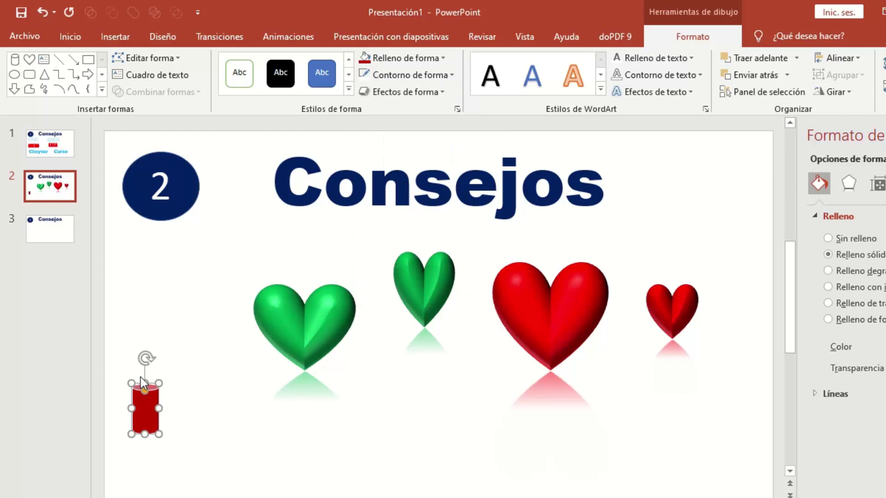
Resize, rotate and reshape the cylinder until it stands small and upright.
mouse_move(144, 383)
mouse_down()
mouse_move(144, 397)
mouse_move(220, 415)
mouse_up()
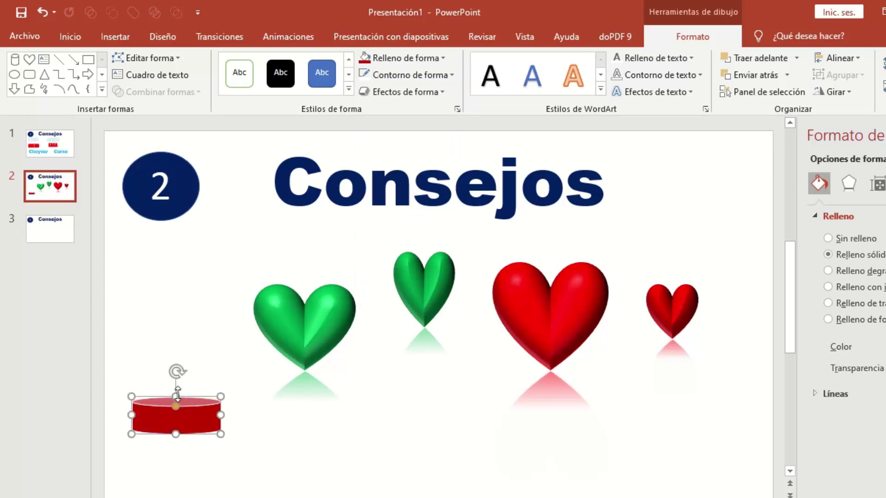
drag(176, 396, 176, 284)
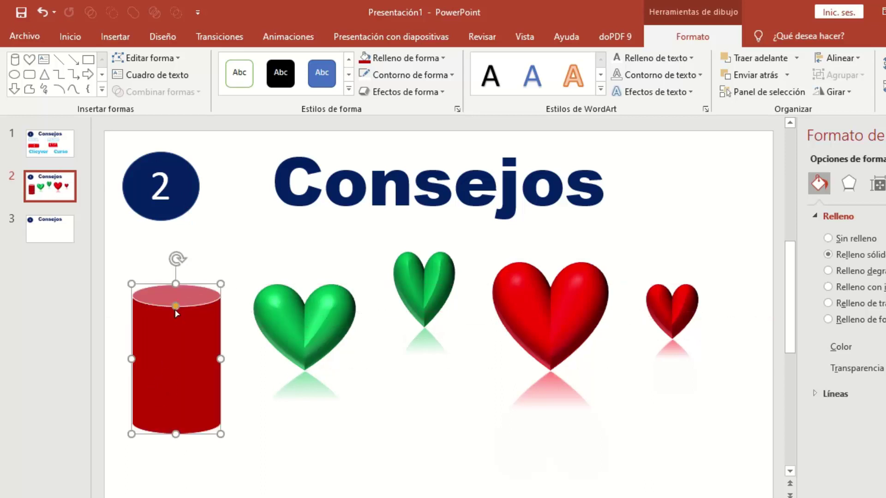
drag(177, 306, 178, 299)
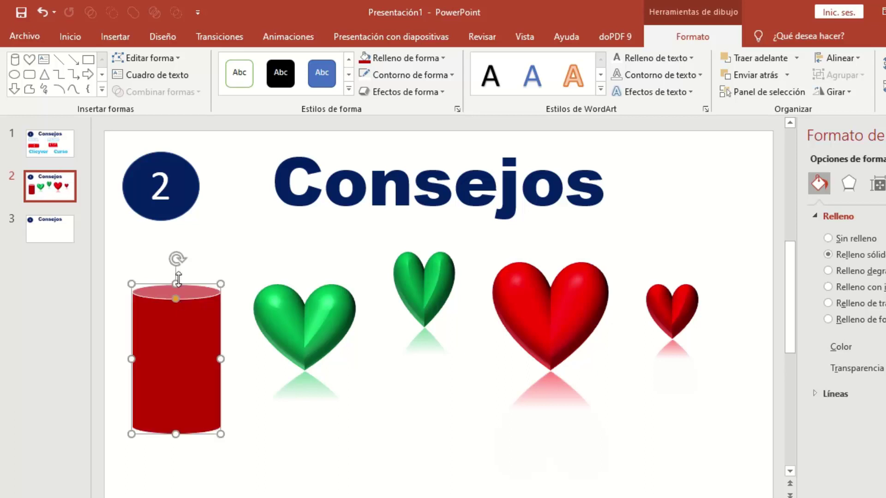
drag(175, 261, 180, 260)
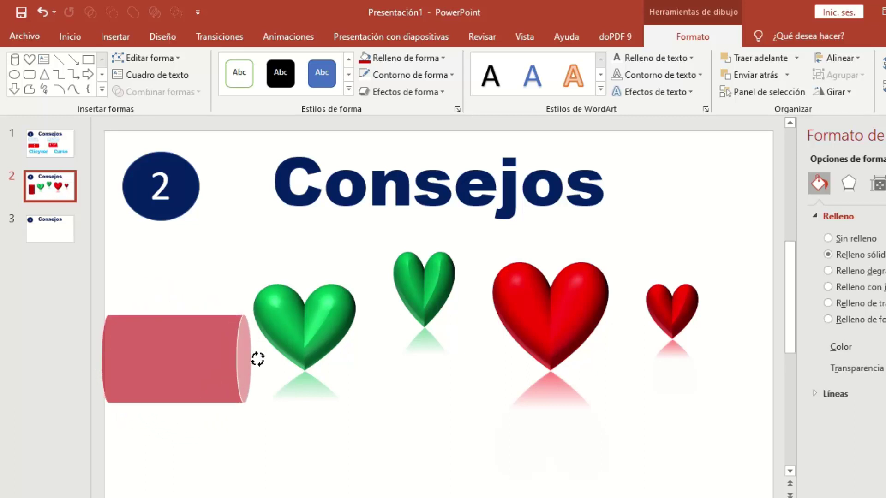
drag(180, 261, 261, 367)
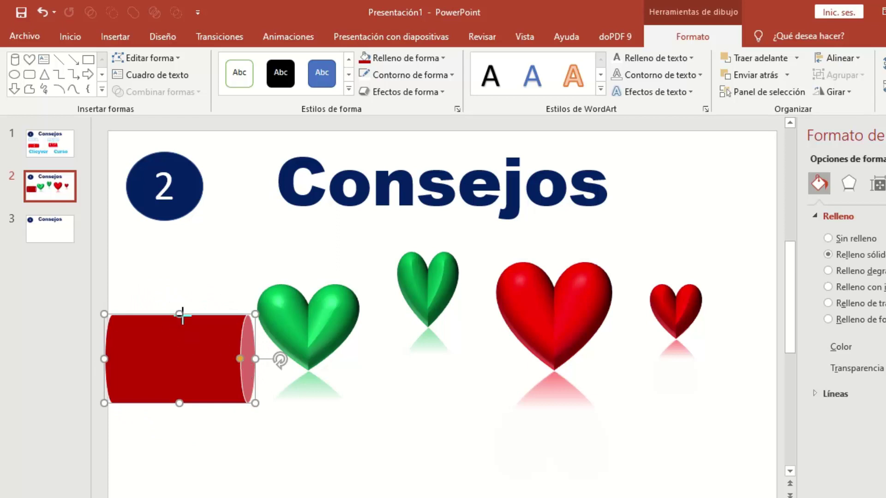
mouse_move(183, 315)
mouse_down()
mouse_move(184, 366)
mouse_move(229, 409)
mouse_up()
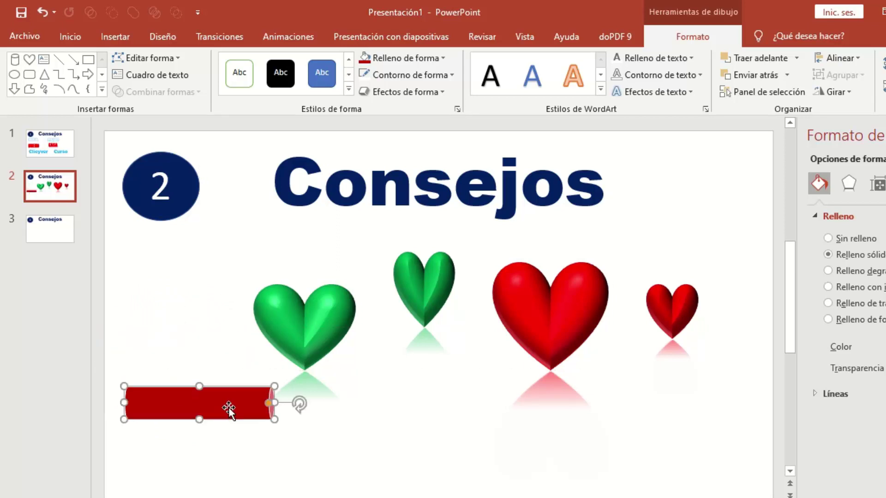
mouse_move(298, 403)
mouse_down()
mouse_move(185, 319)
mouse_move(198, 322)
mouse_move(194, 442)
mouse_move(154, 408)
mouse_up()
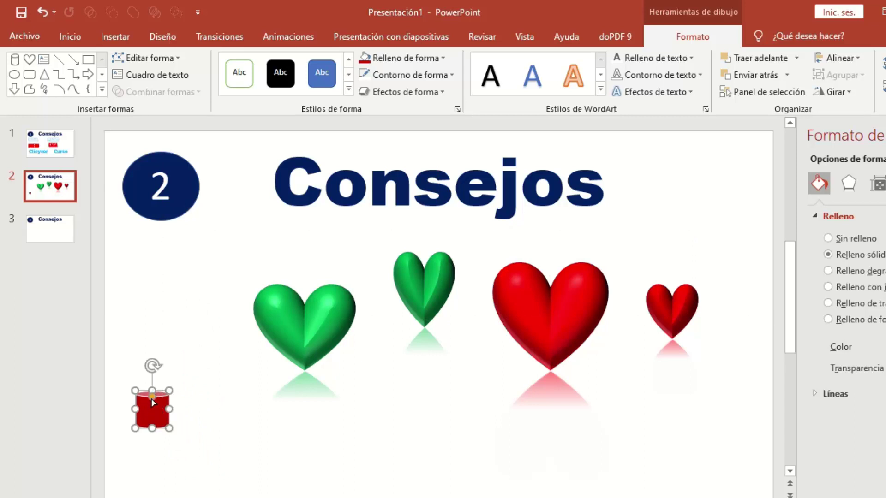
drag(152, 397, 152, 403)
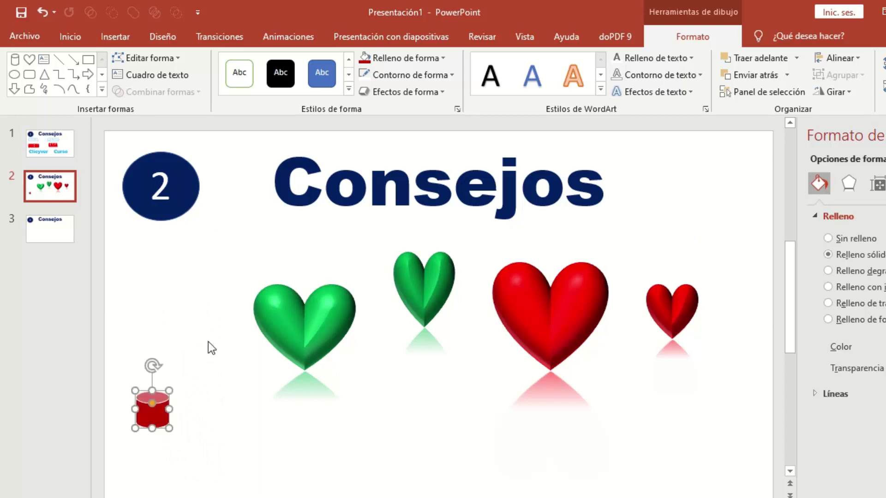
Draw two more cylinders right of the red one, the third one taller.
click(69, 41)
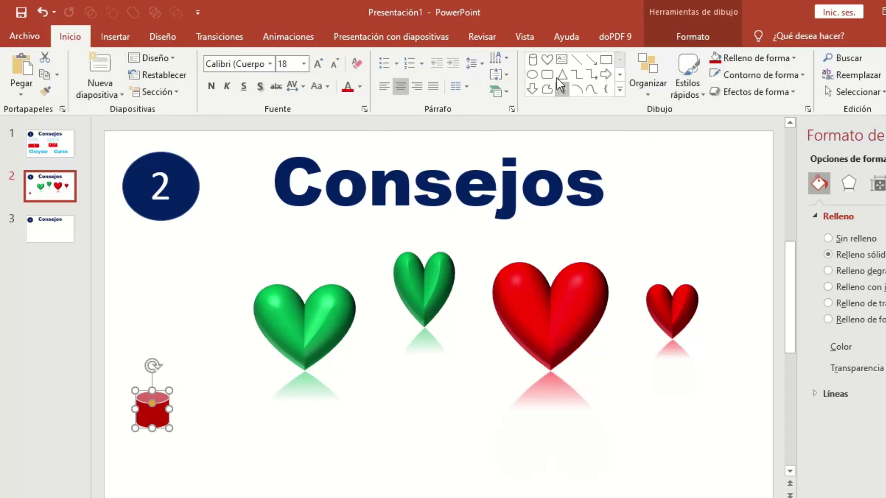
click(533, 60)
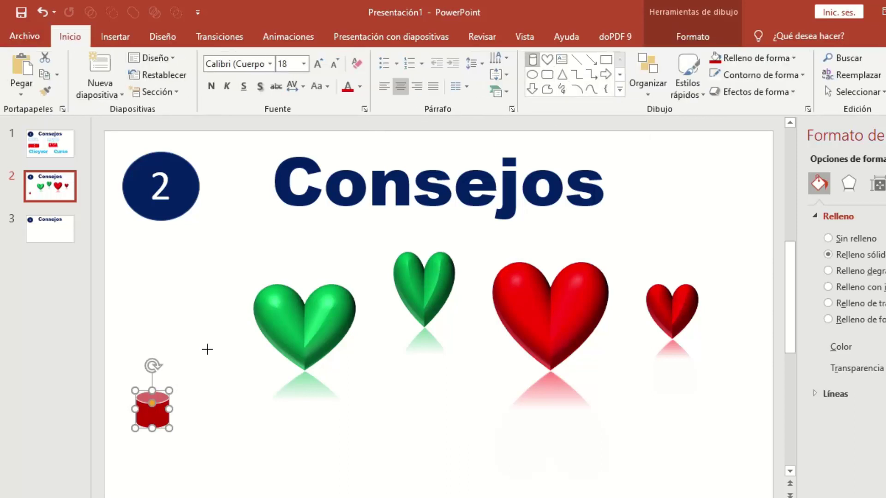
mouse_move(207, 349)
mouse_down()
mouse_move(242, 421)
mouse_move(210, 417)
mouse_up()
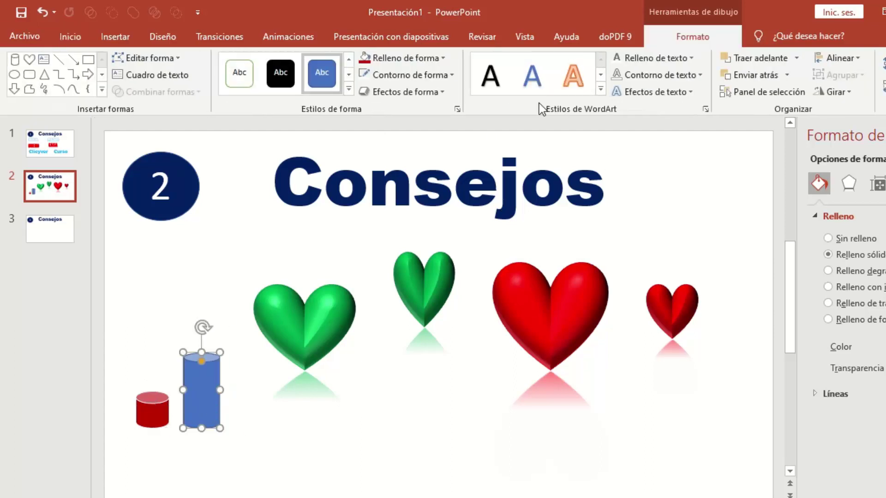
click(14, 60)
mouse_move(232, 339)
mouse_down()
mouse_move(270, 448)
mouse_move(261, 427)
mouse_up()
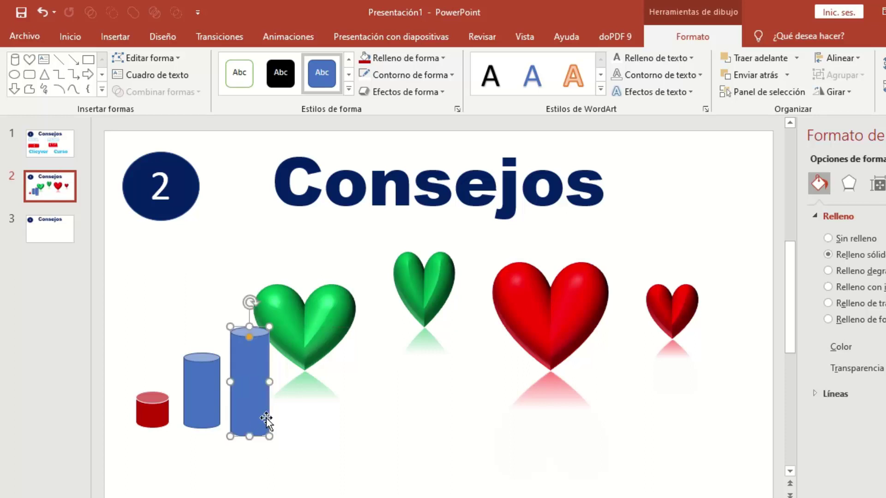
Copy the small red cylinder's formatting onto the middle cylinder.
click(206, 390)
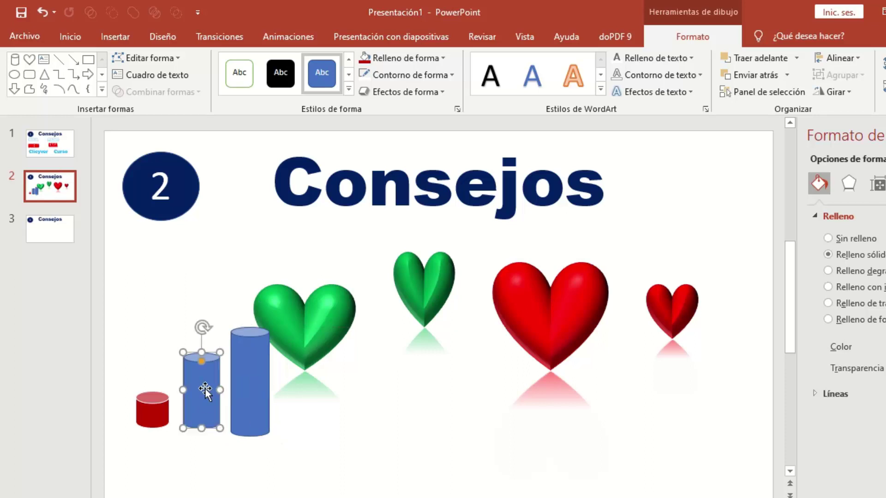
click(152, 420)
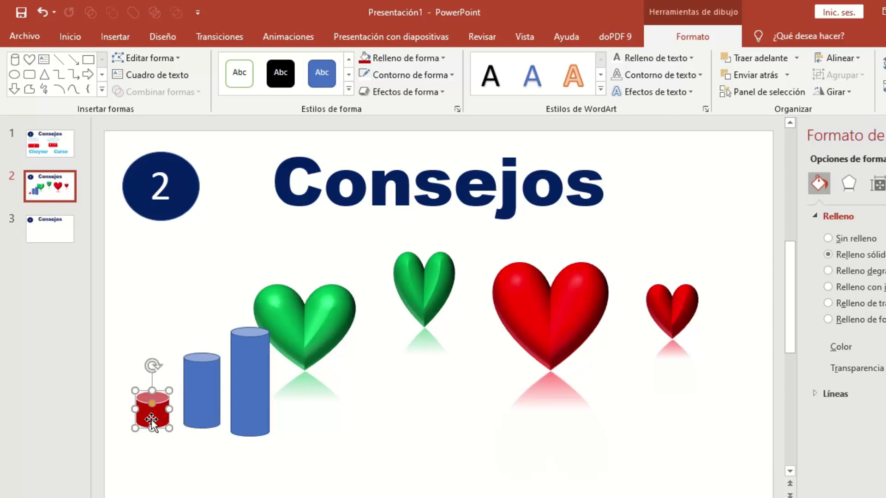
click(69, 39)
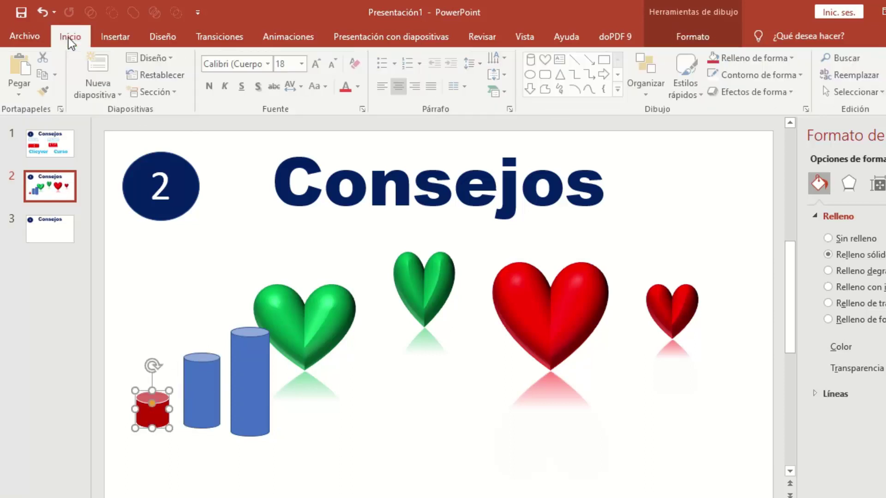
click(49, 93)
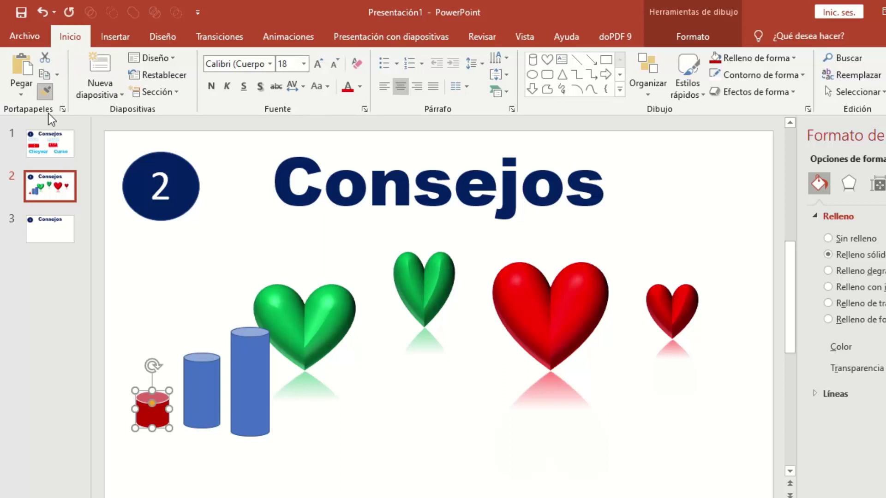
click(202, 386)
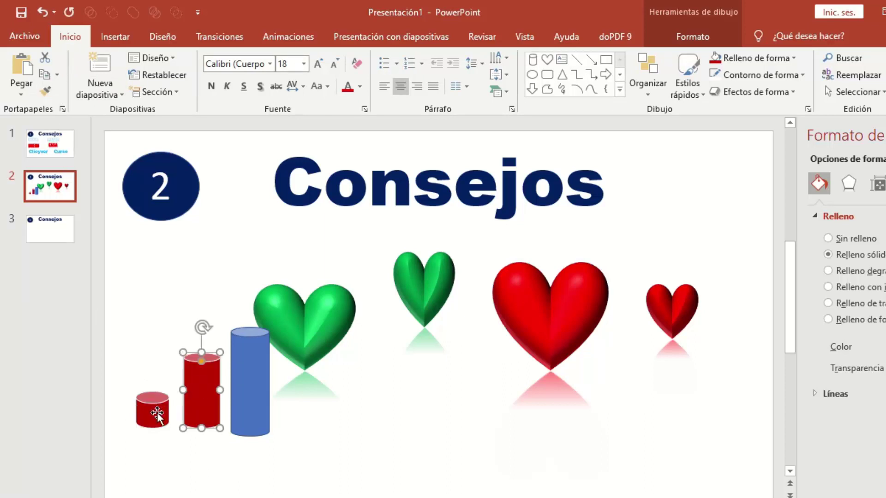
Select the small and middle red cylinders alternately to compare them.
click(160, 410)
click(198, 402)
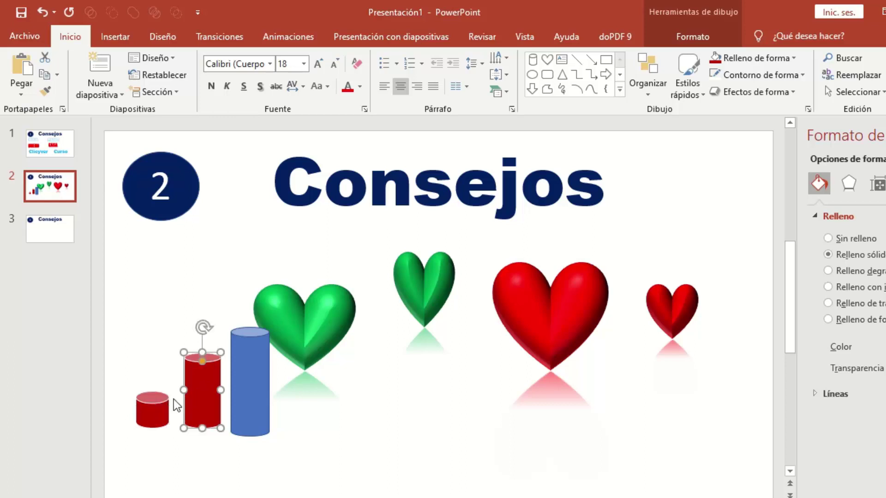
click(162, 410)
click(203, 394)
click(164, 406)
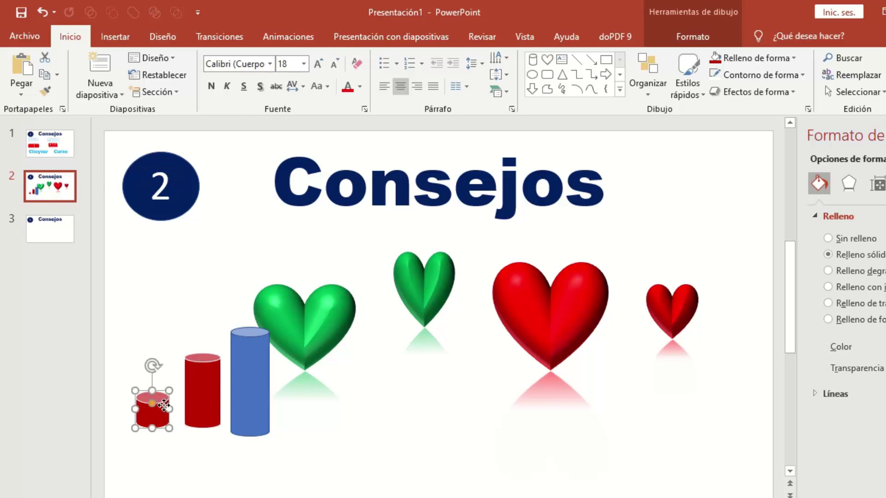
click(199, 400)
click(148, 417)
click(193, 406)
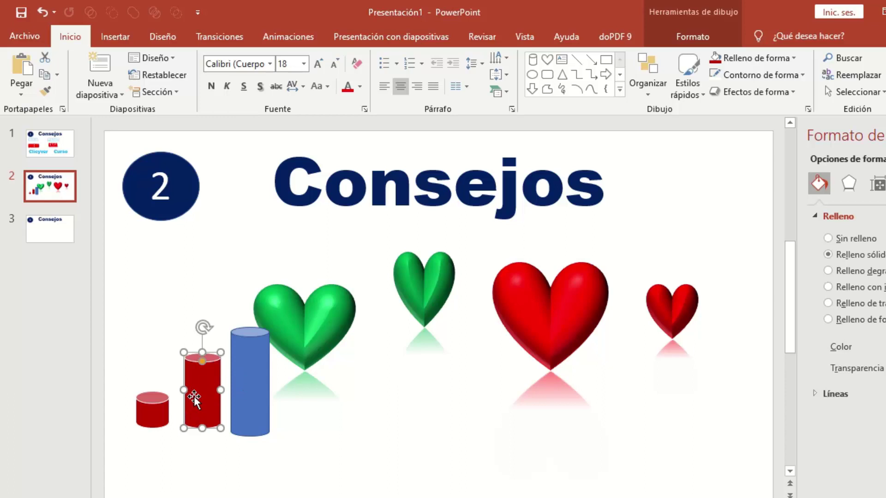
Fill the small cylinder navy blue and nudge it slightly up and left.
click(153, 414)
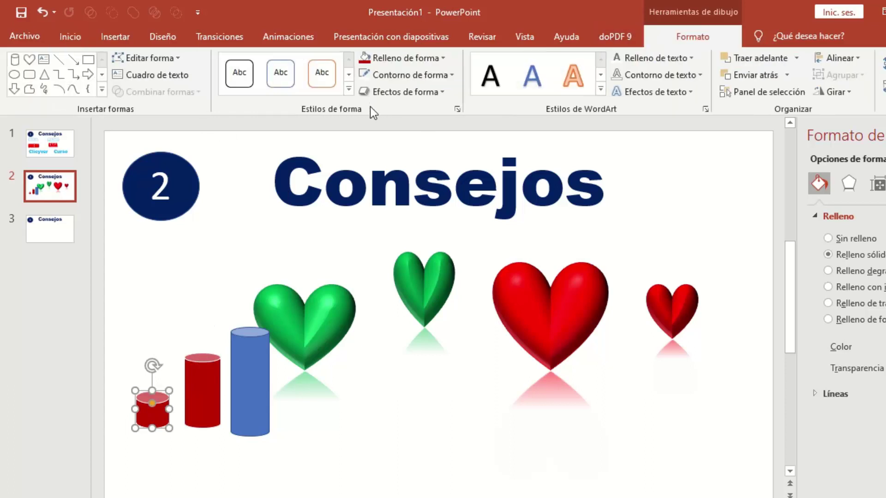
click(404, 55)
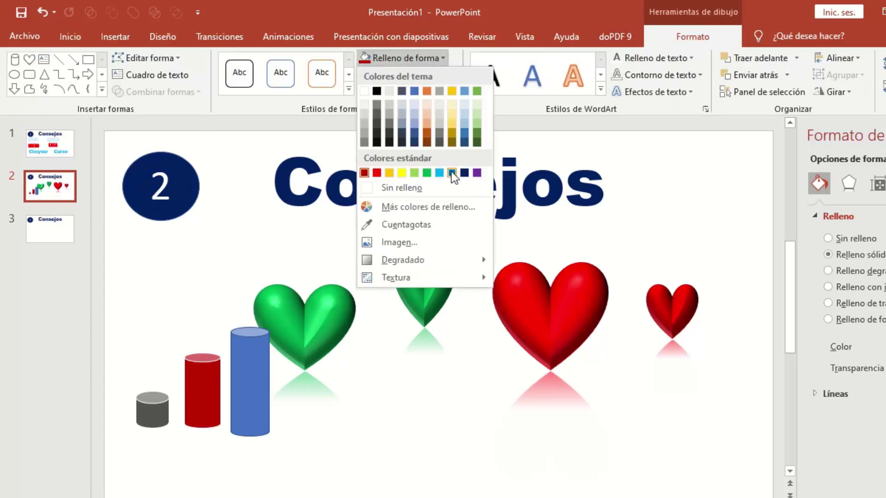
click(464, 173)
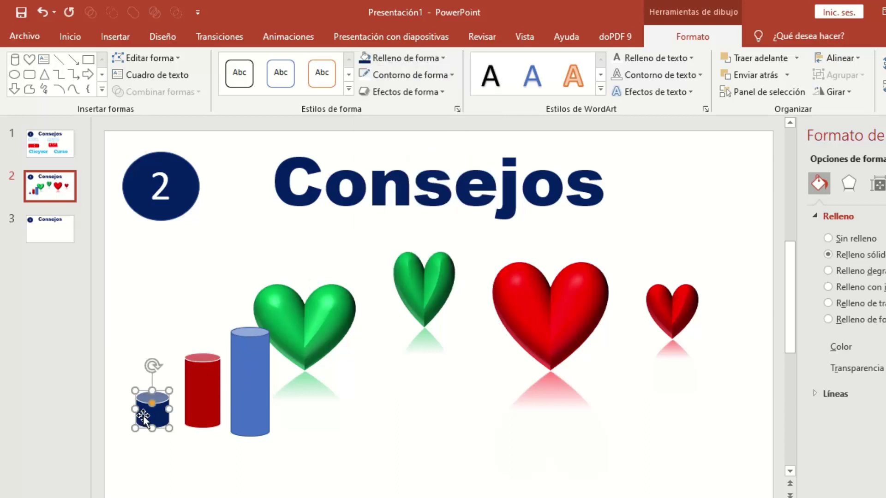
drag(149, 416, 141, 406)
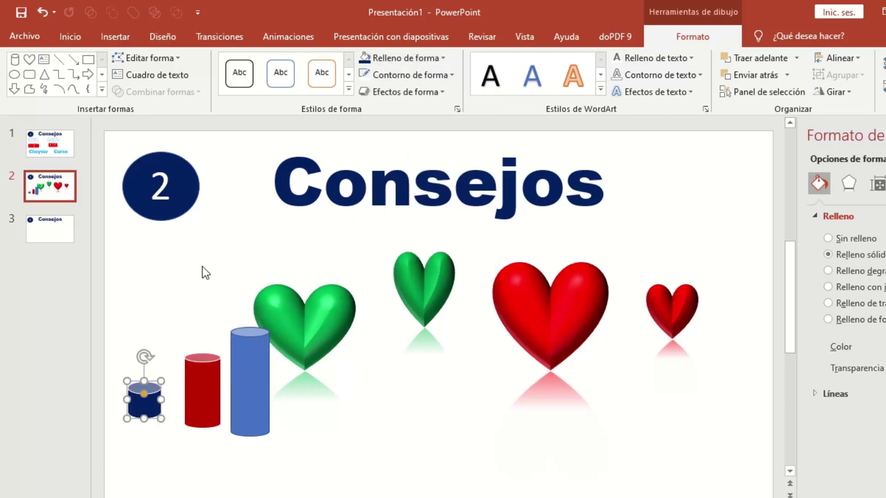
click(73, 30)
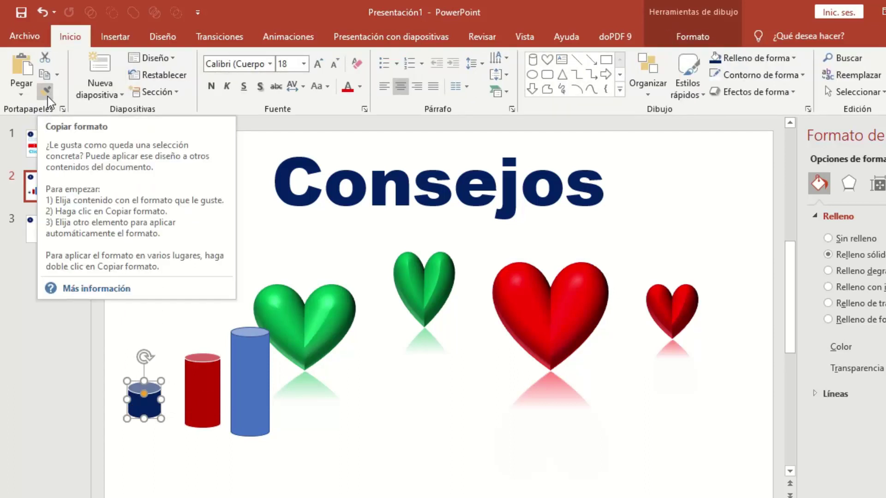
Copy the small cylinder's flat navy format onto the middle and tall cylinders and both green hearts.
click(41, 91)
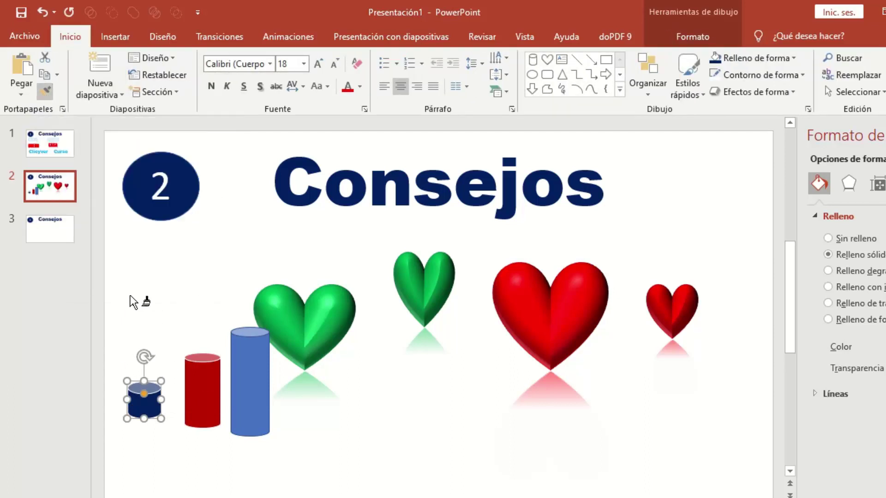
click(200, 378)
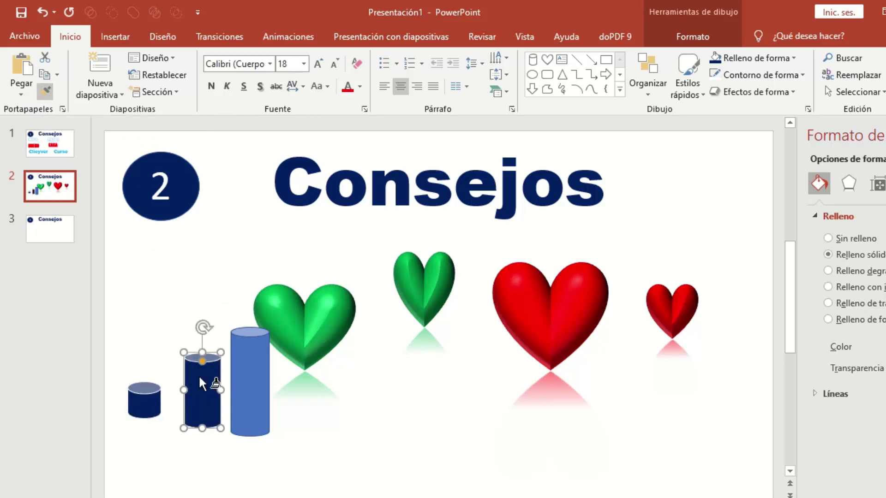
click(245, 365)
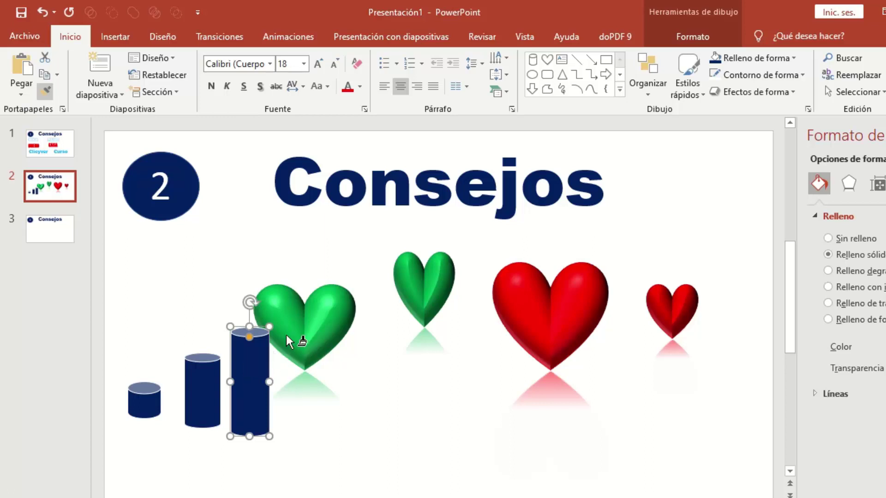
click(298, 331)
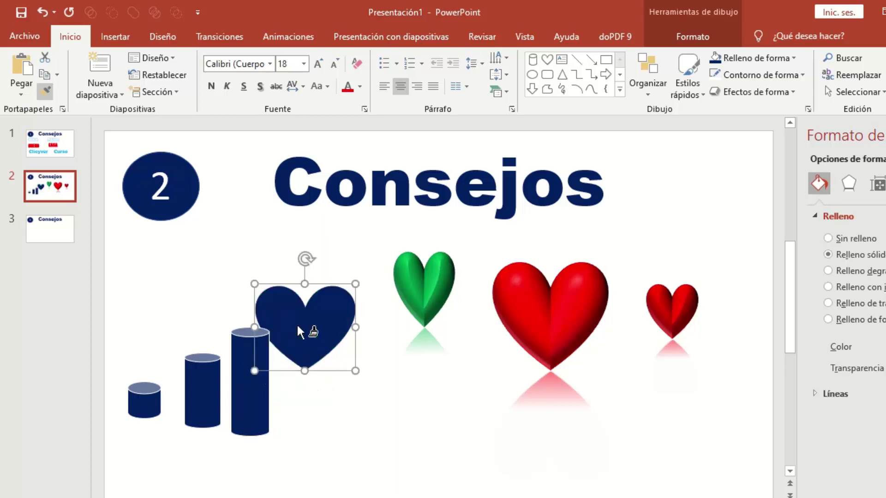
click(420, 297)
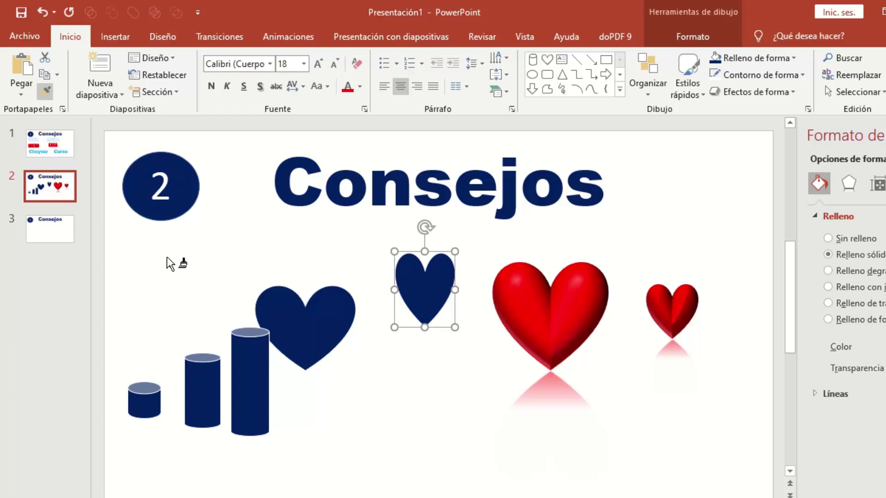
click(42, 91)
Copy the large red heart's glossy 3D look onto the small heart.
click(526, 324)
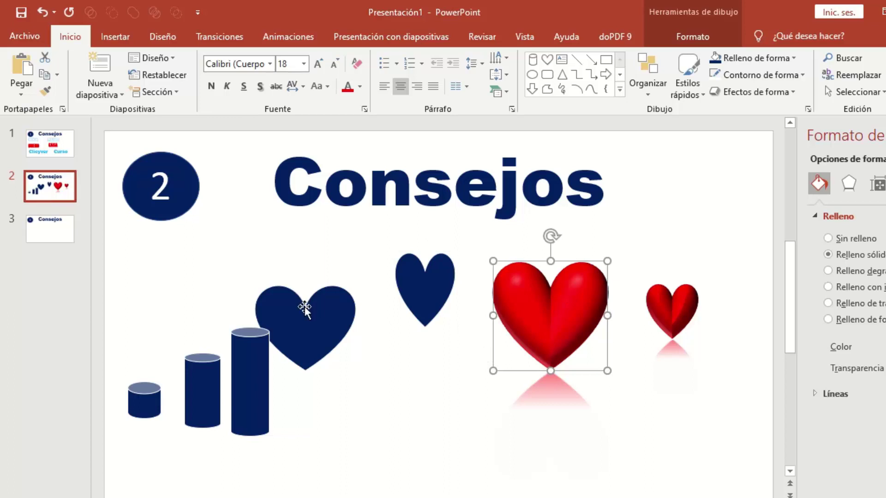
click(44, 92)
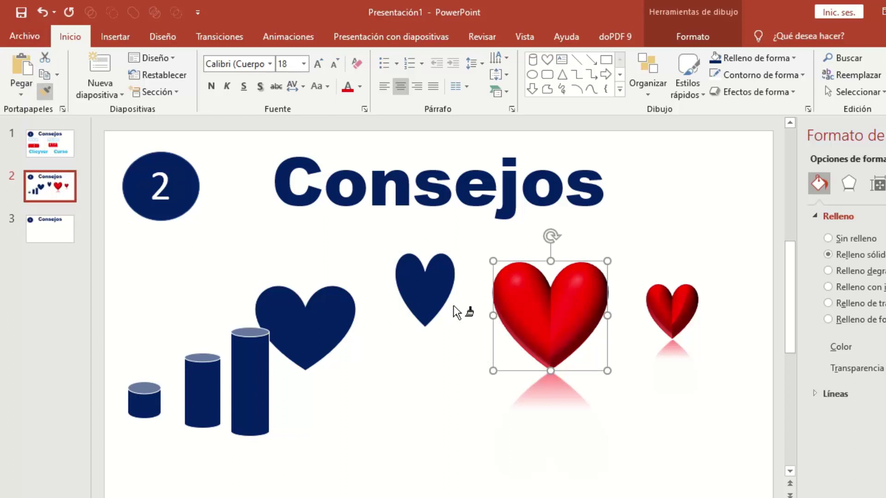
click(431, 284)
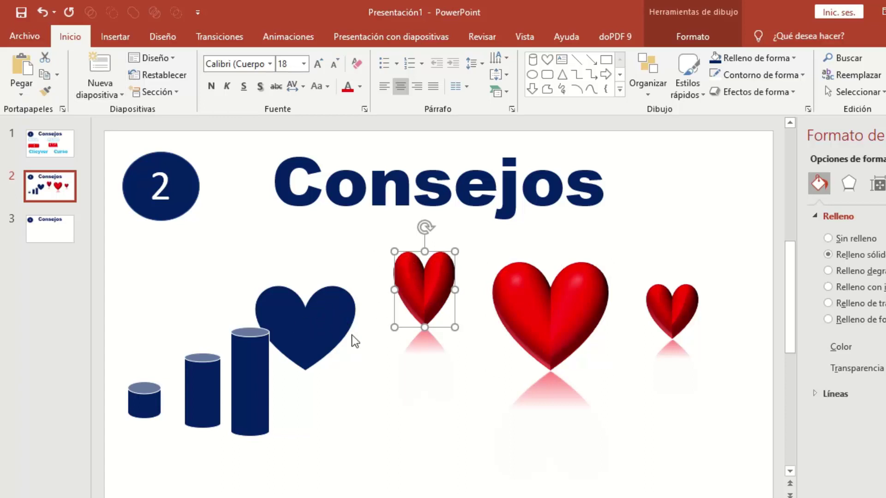
Paint the red 3D heart style onto the large navy heart and all three cylinders.
click(528, 304)
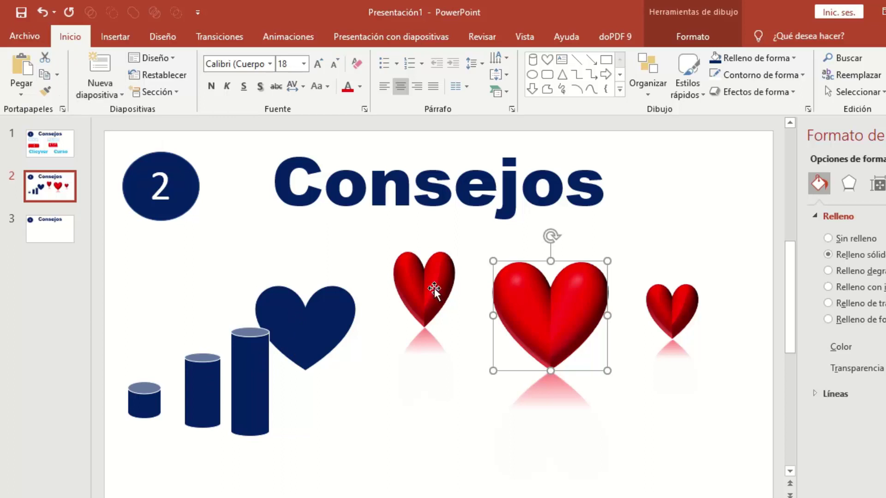
click(46, 91)
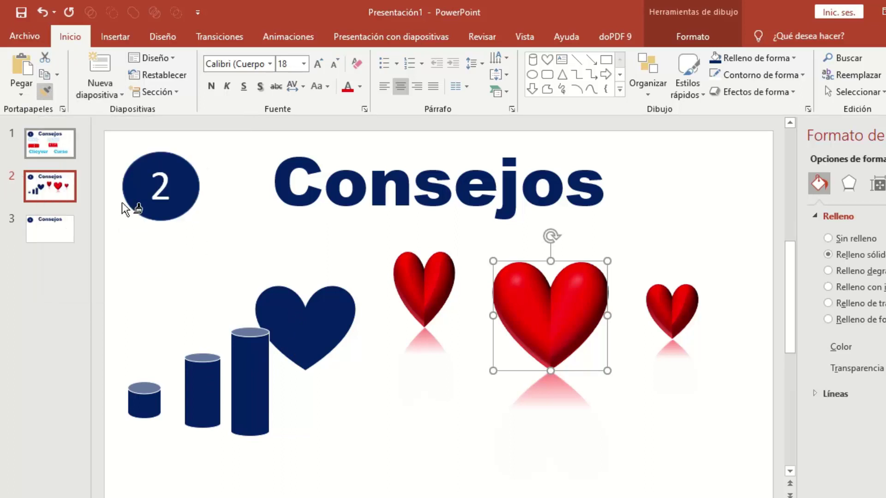
click(312, 325)
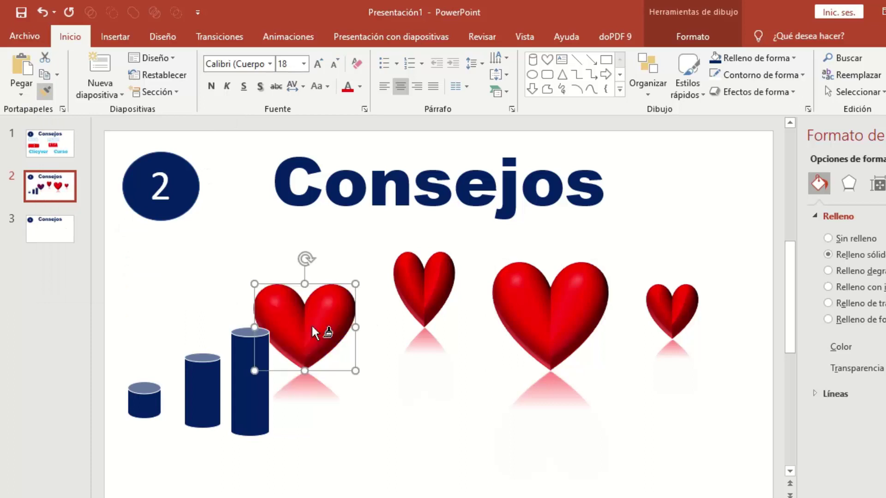
click(248, 416)
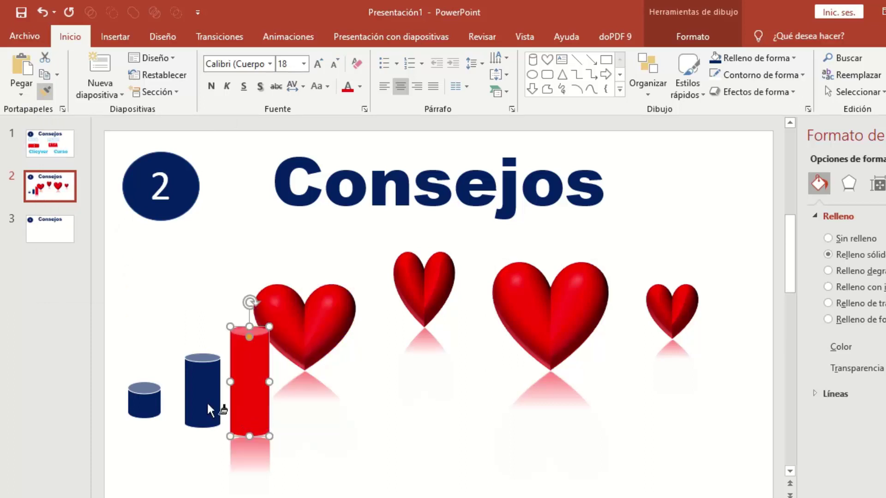
click(198, 392)
click(144, 408)
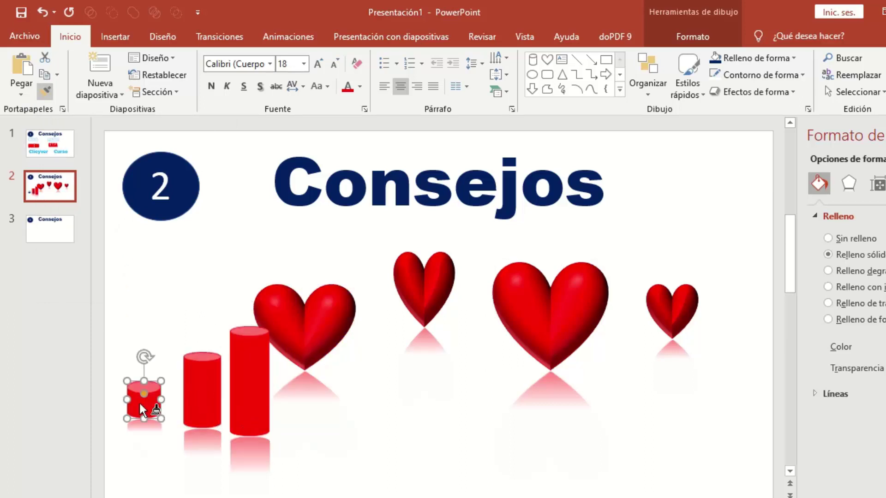
click(323, 424)
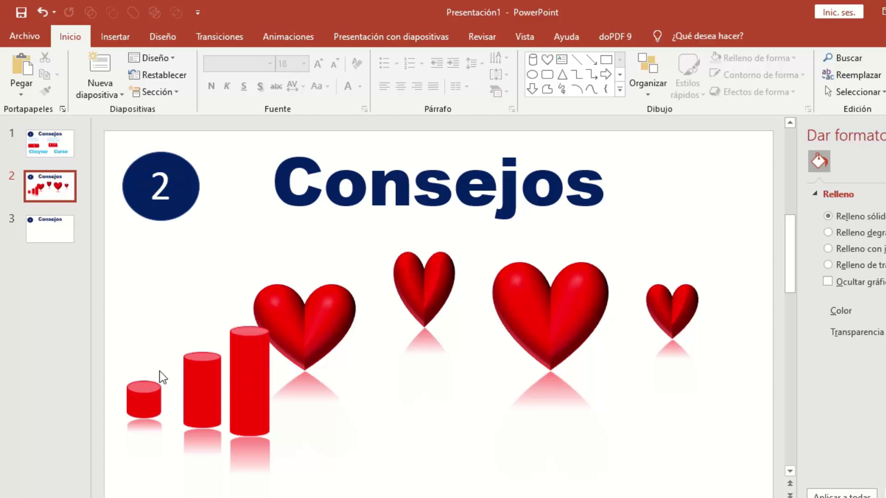
Fill the small cylinder navy with a white outline and stretch it taller.
click(140, 395)
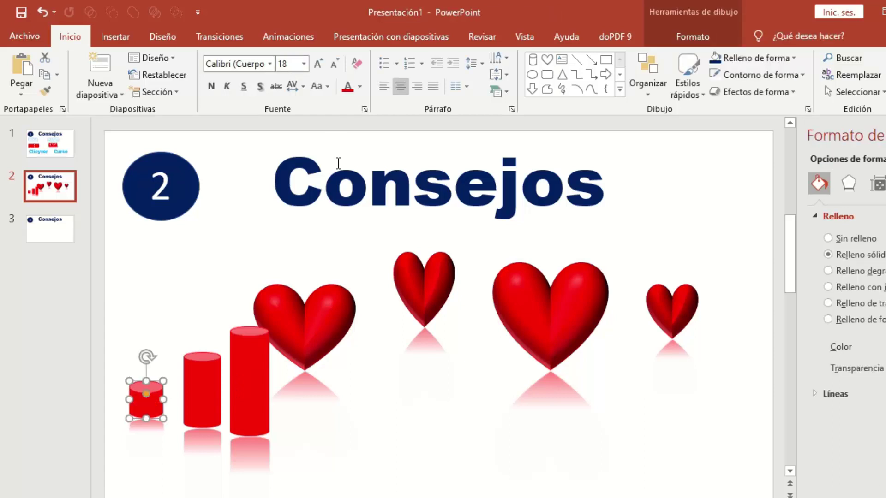
click(695, 33)
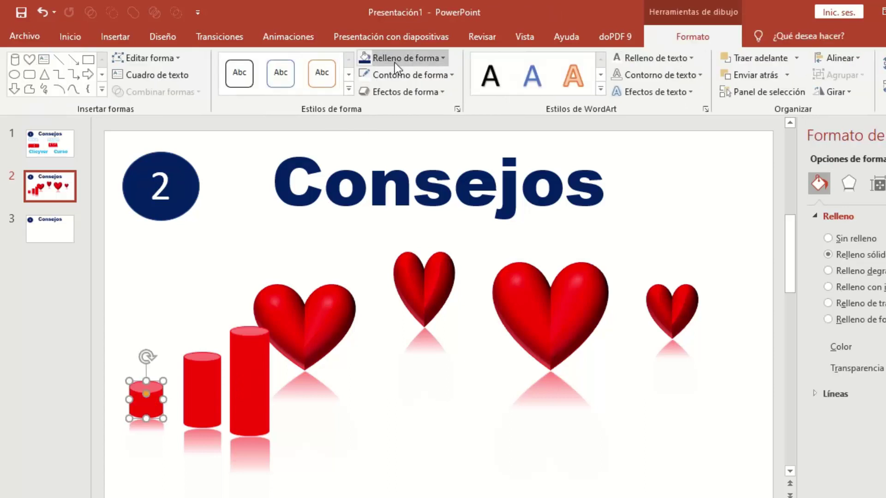
click(366, 57)
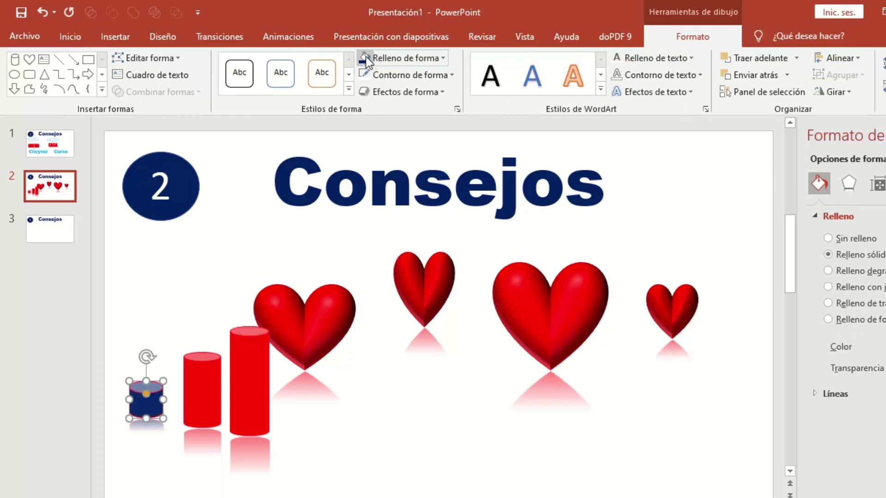
click(406, 78)
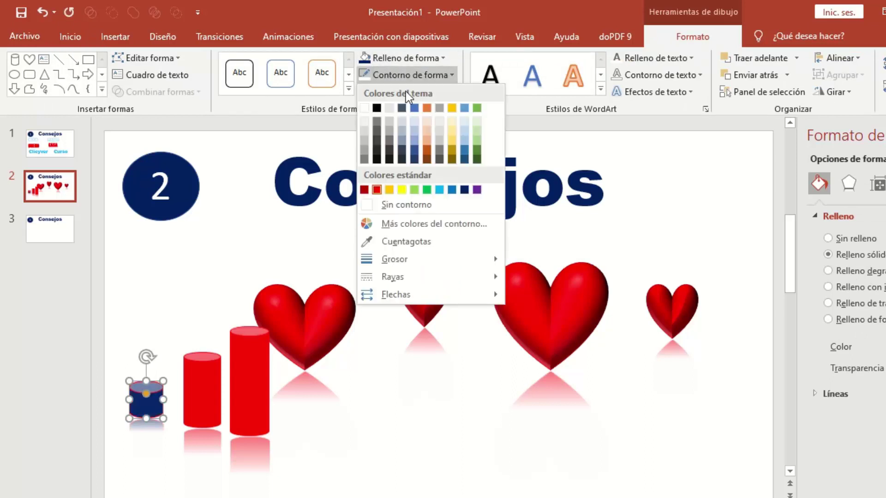
click(369, 109)
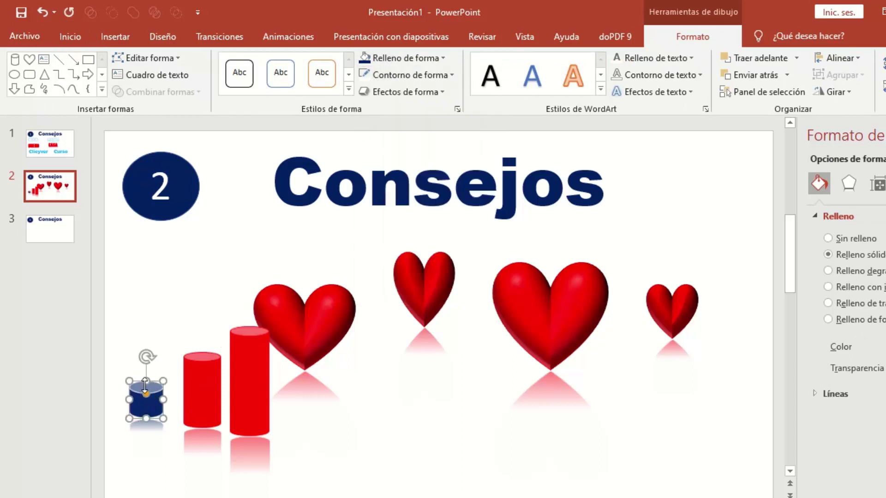
mouse_move(145, 385)
mouse_down()
mouse_move(144, 363)
mouse_move(149, 391)
mouse_up()
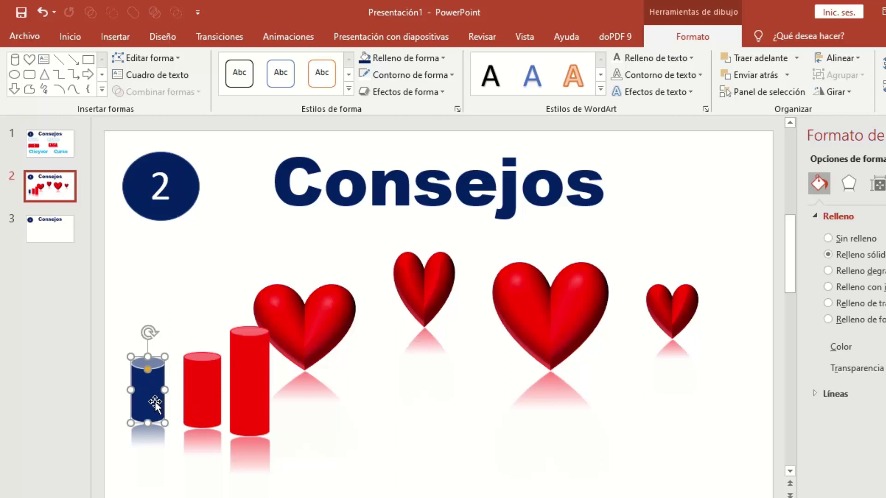
click(86, 37)
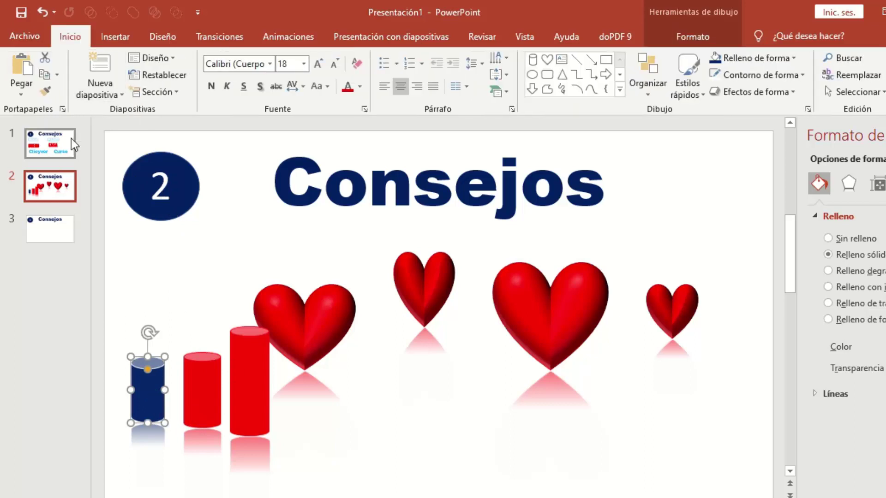
Paint the small cylinder's navy format onto the middle and tall cylinders, then show slide 1.
click(45, 91)
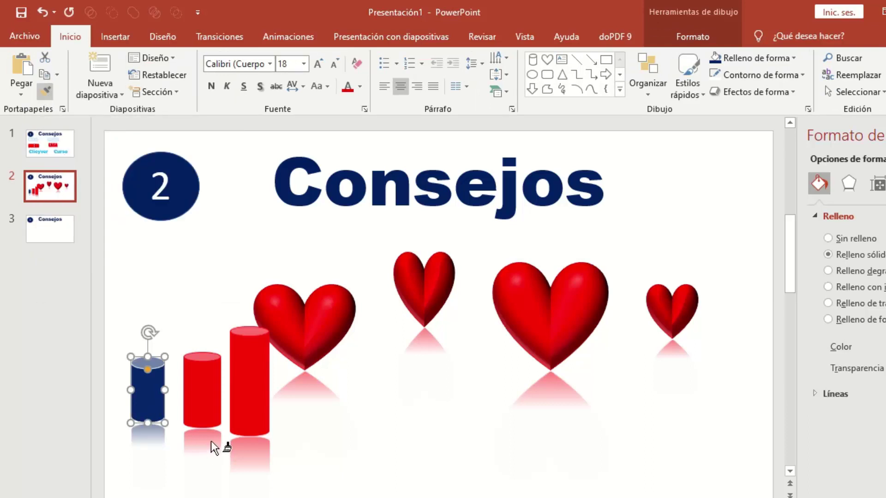
click(185, 385)
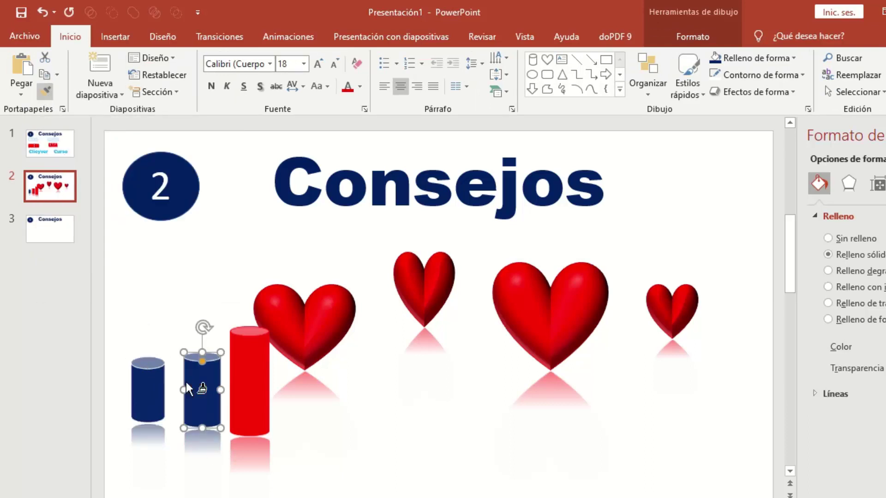
click(241, 367)
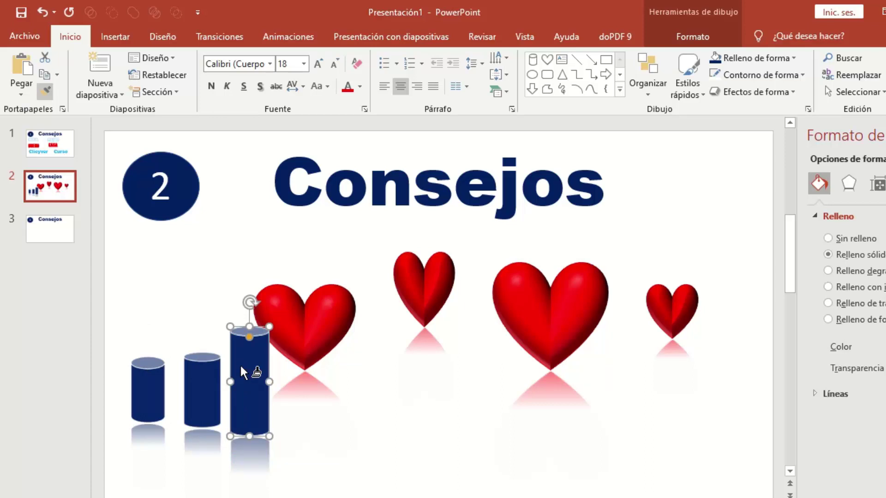
click(51, 147)
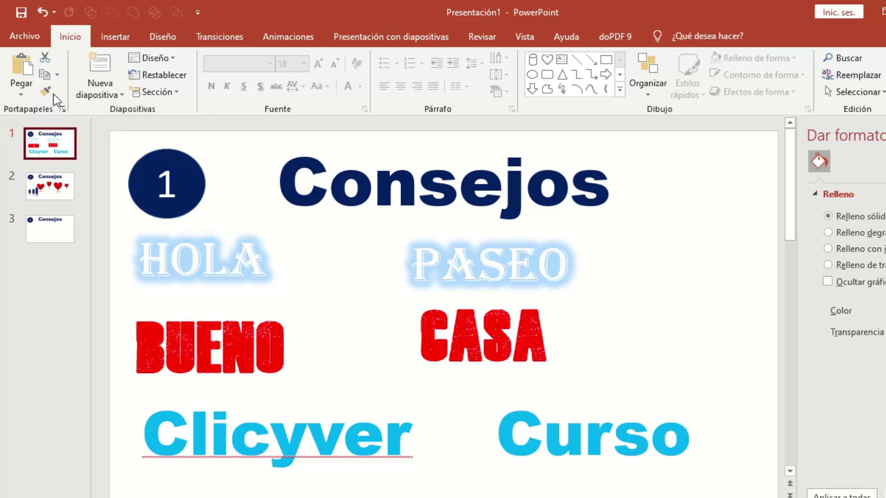
Undo the last change and shift the HOLA text box slightly down and right.
key(ctrl+z)
click(256, 267)
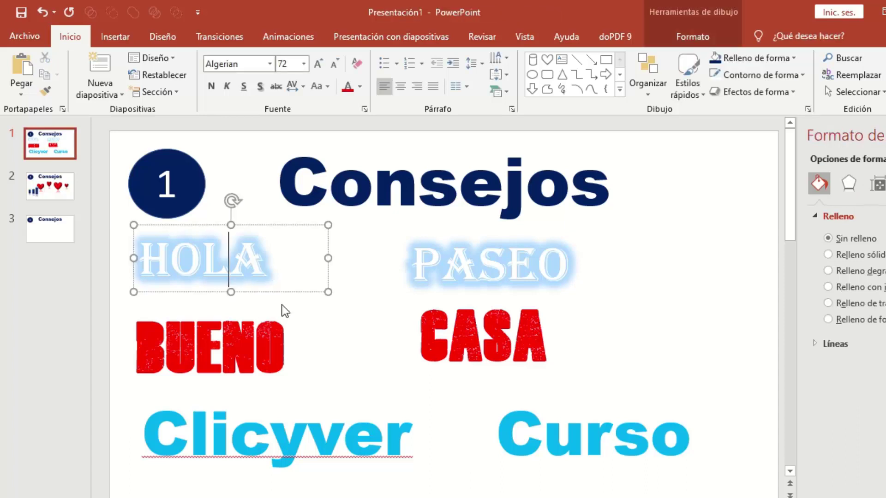
drag(268, 280, 277, 285)
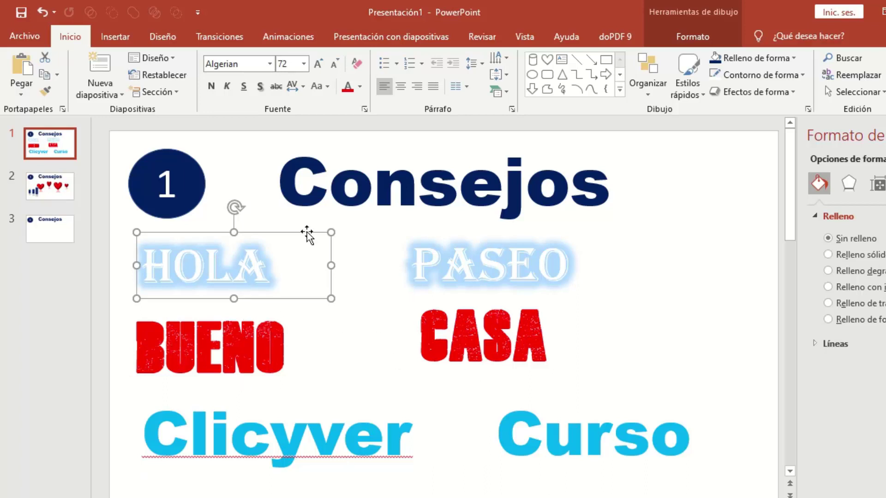
Copy HOLA's white blue-glow text style onto BUENO, CASA, Clicyver and Curso.
click(45, 93)
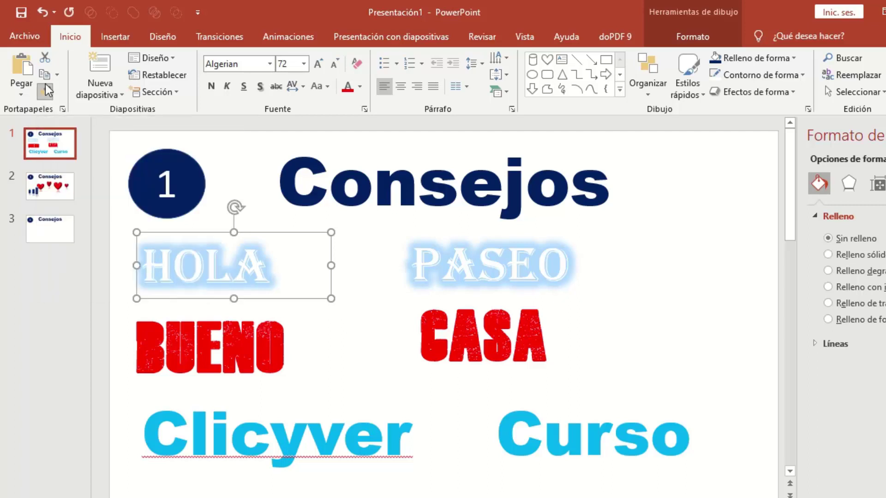
click(222, 360)
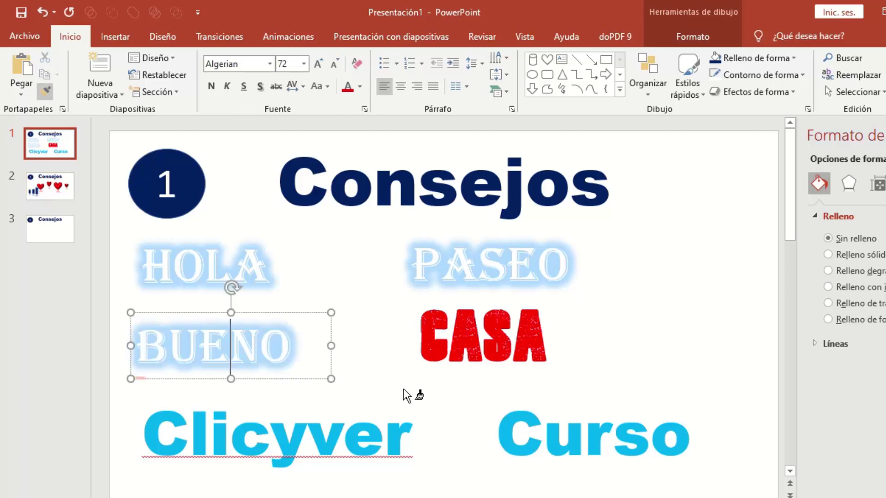
click(441, 344)
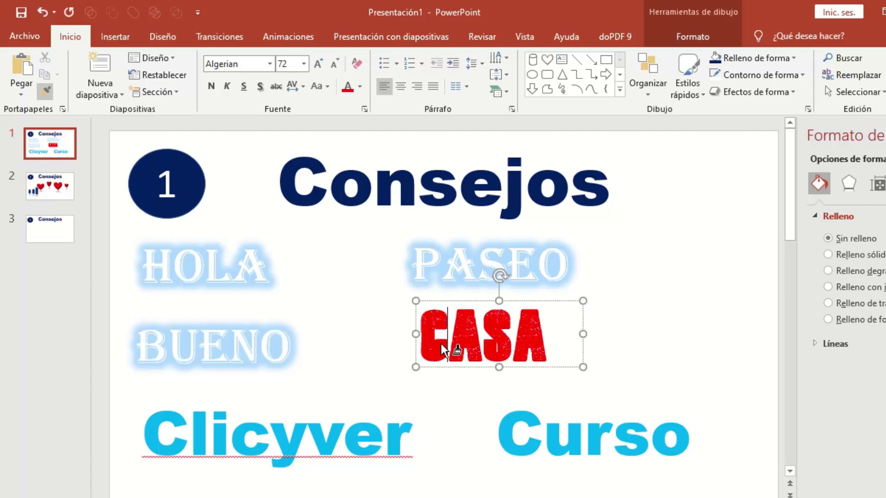
click(386, 425)
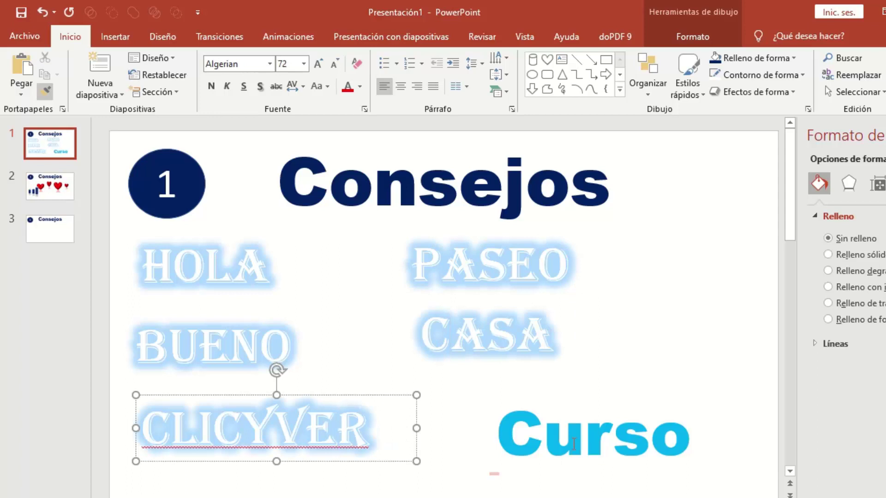
click(555, 431)
click(456, 461)
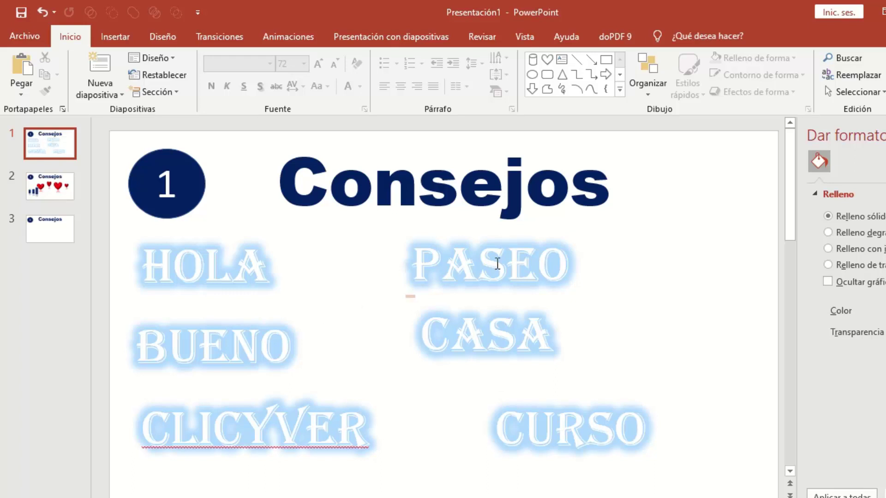
Paint the Consejos title's dark blue Arial Black style onto HOLA, BUENO, CLICYVER, PASEO, CASA and CURSO.
click(440, 194)
click(425, 230)
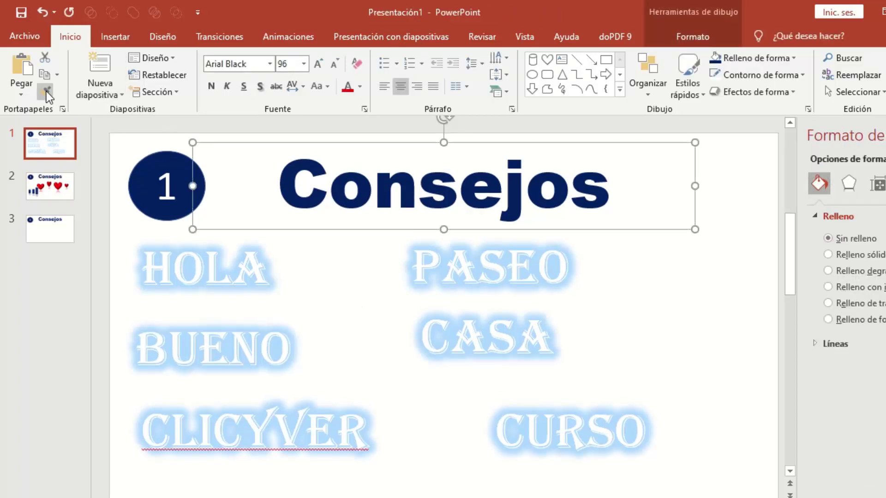
click(244, 279)
click(261, 353)
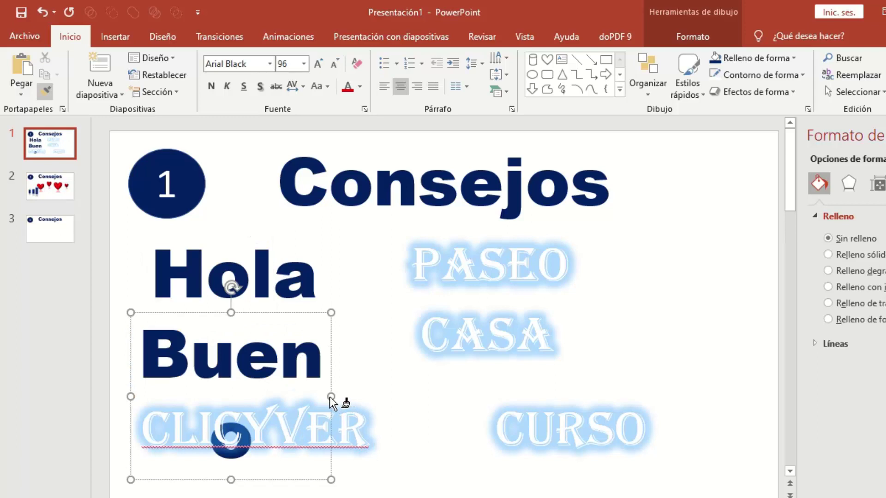
click(352, 433)
click(505, 253)
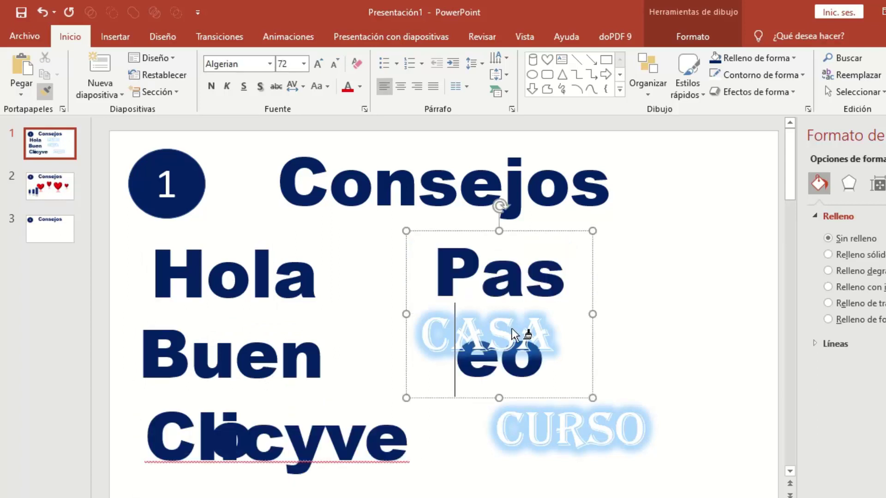
click(553, 343)
click(602, 438)
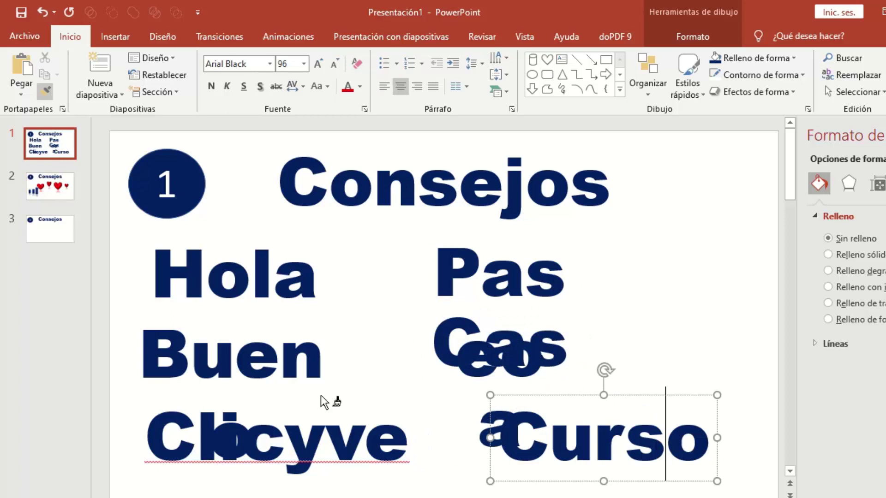
Widen the Clicyver, Bueno, Paseo and Casa boxes so each word fits on one line.
click(45, 91)
click(364, 438)
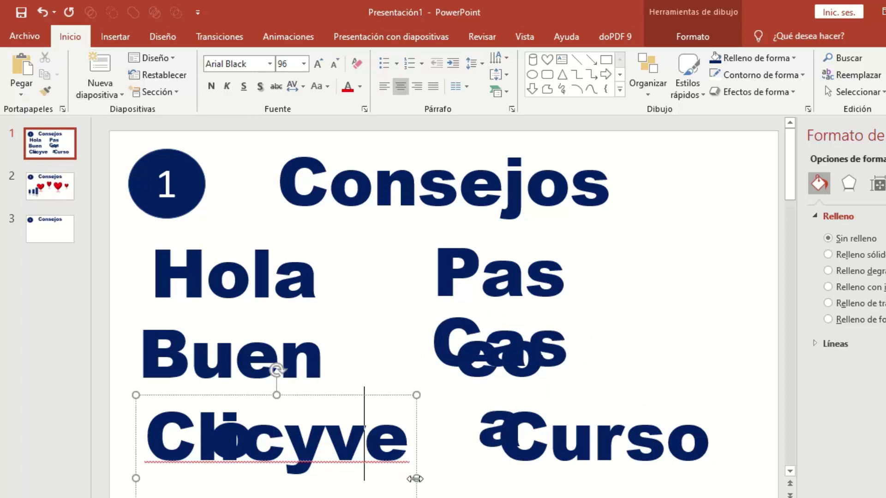
drag(416, 478, 472, 480)
click(301, 353)
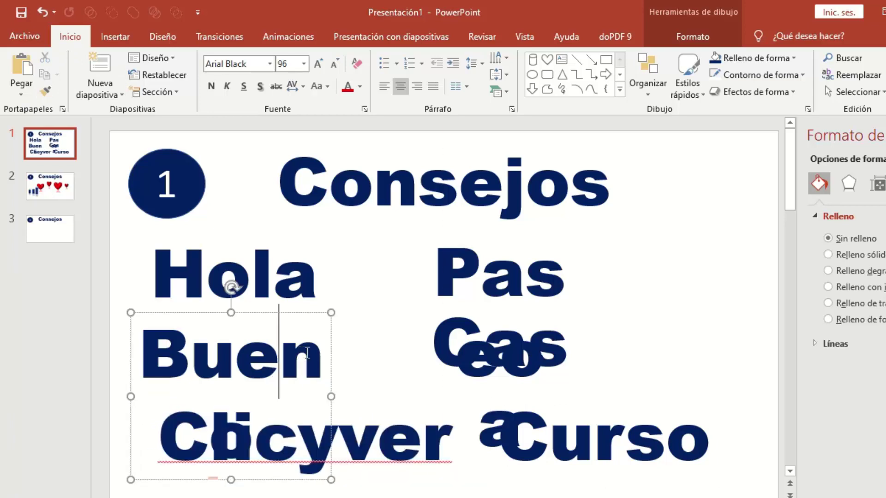
drag(326, 396, 403, 395)
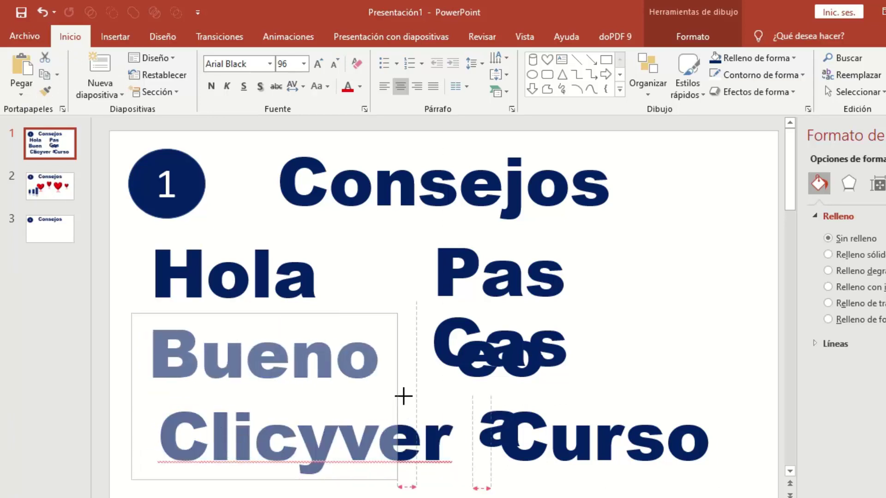
click(516, 314)
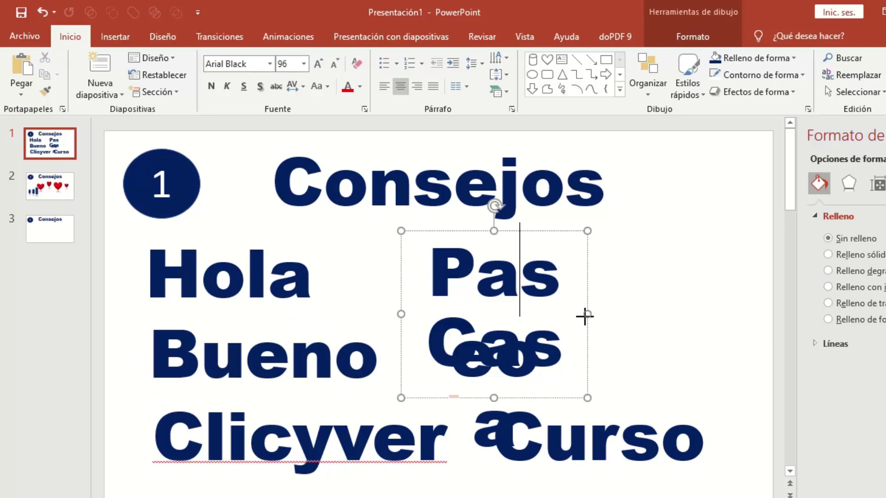
drag(589, 315, 661, 314)
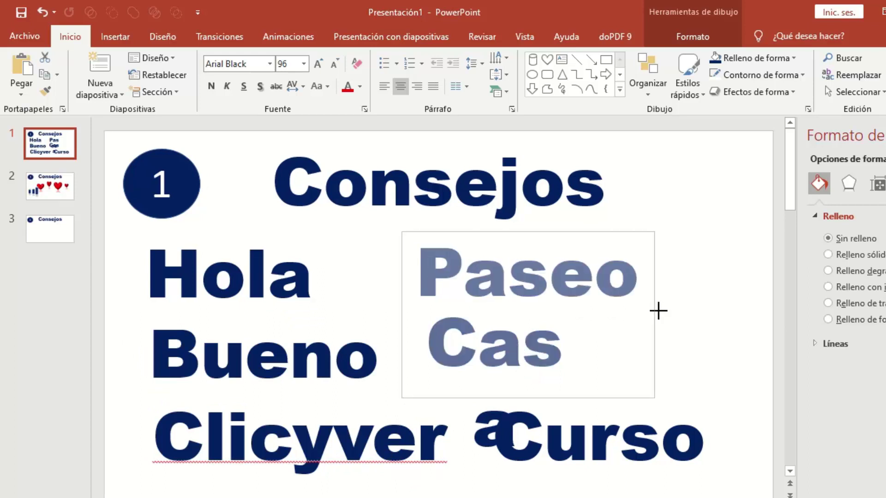
click(558, 351)
drag(586, 376, 654, 370)
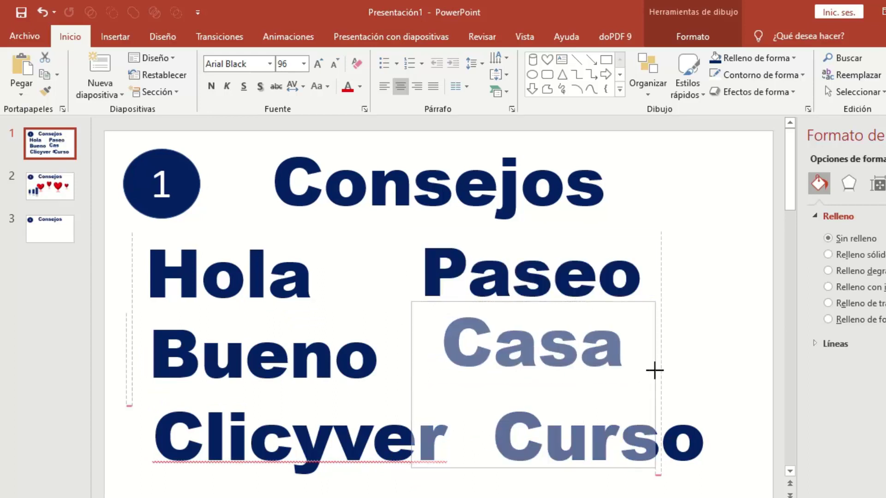
click(653, 224)
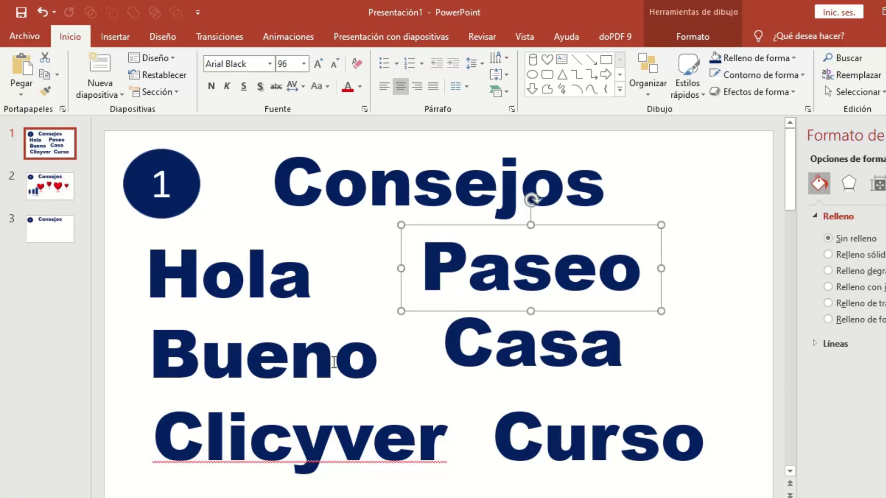
click(244, 304)
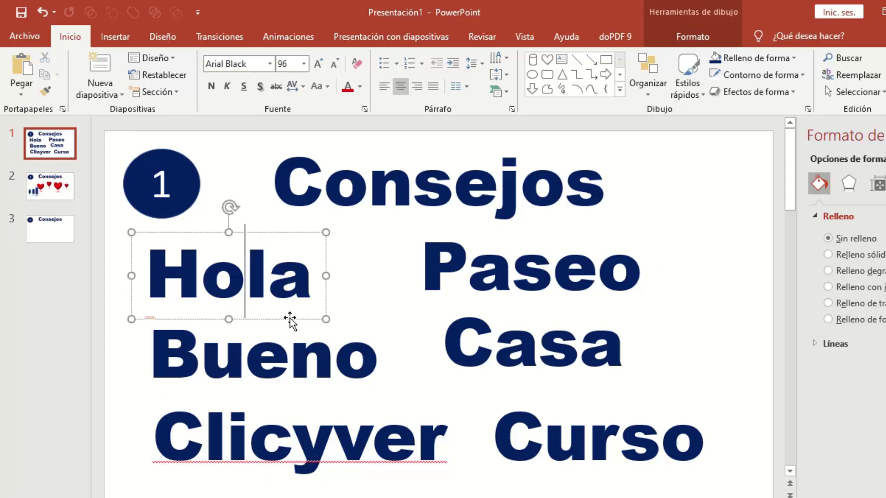
Shrink the Bueno text to 72 pt and colour it gold.
click(347, 350)
click(372, 314)
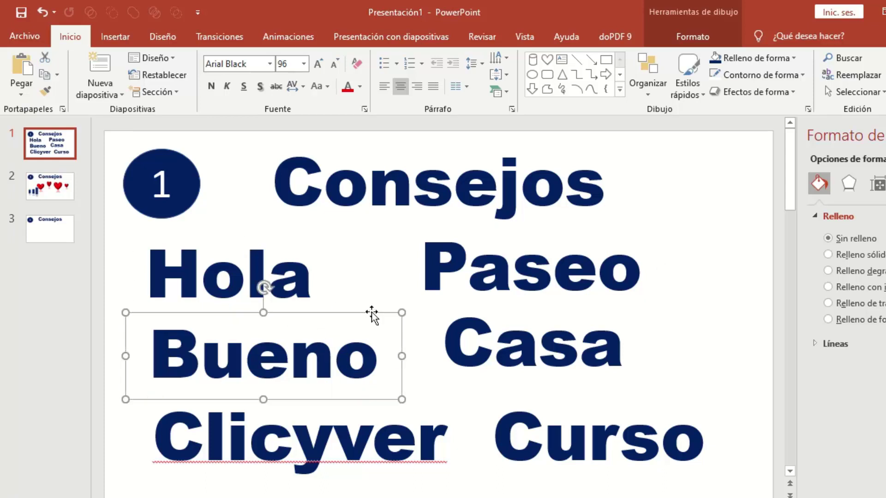
click(333, 66)
click(334, 67)
click(335, 66)
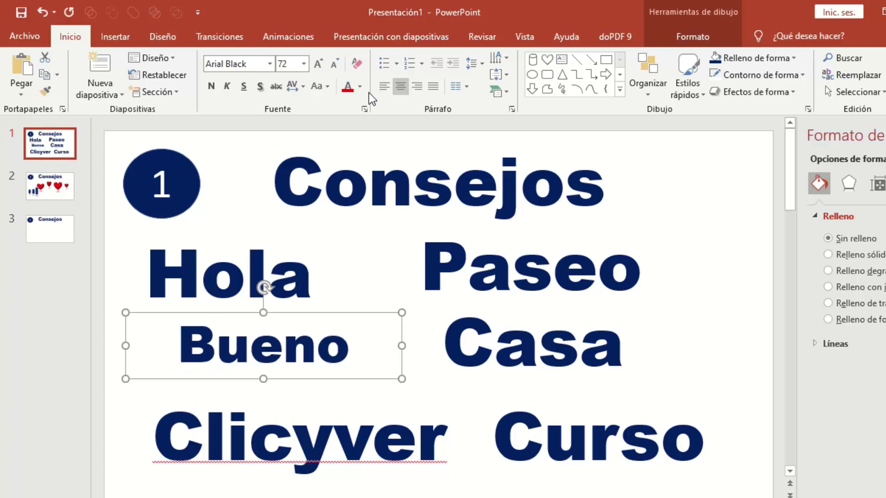
click(360, 87)
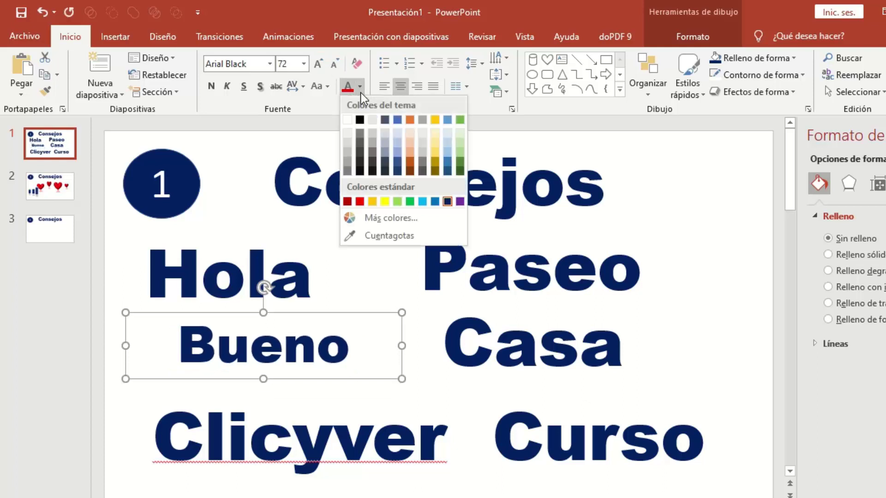
click(375, 203)
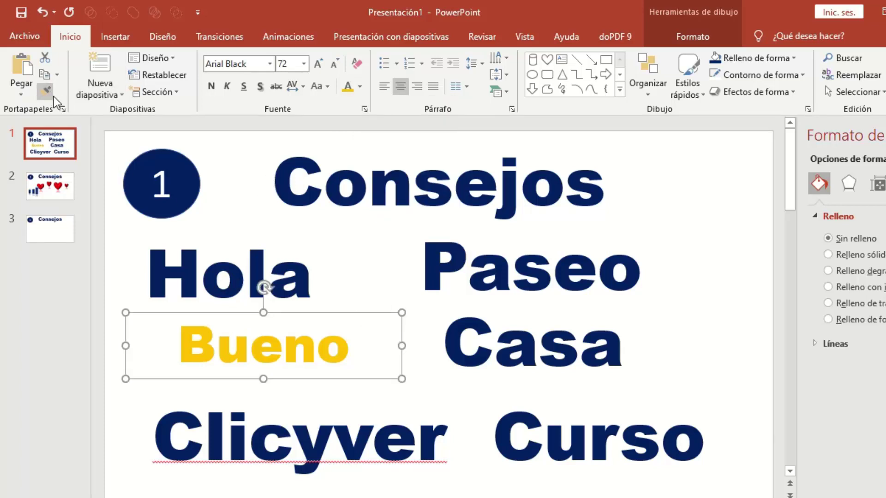
Paint Bueno's gold 72 pt style onto Hola, Paseo, Casa, Clicyver and Curso.
click(237, 276)
click(496, 281)
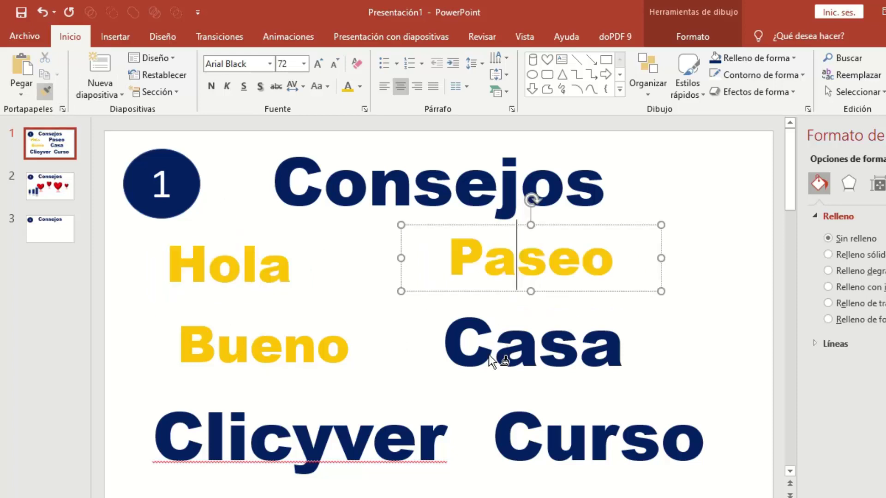
click(488, 346)
click(358, 444)
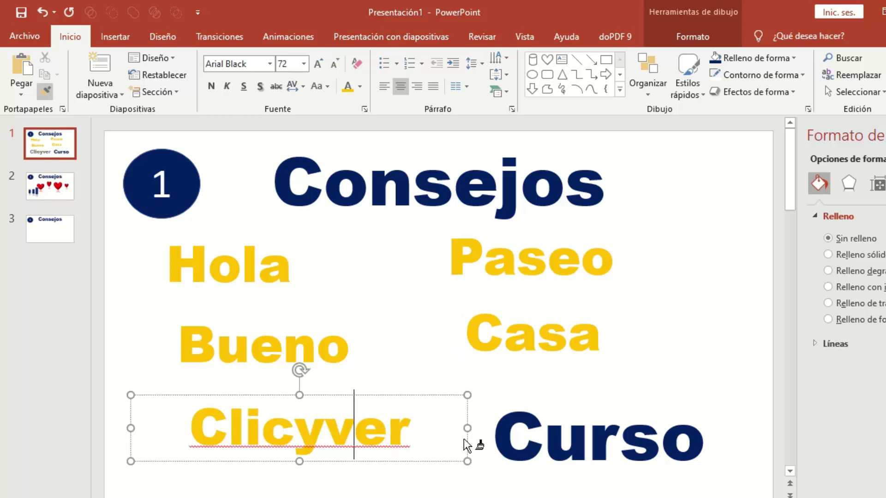
click(533, 437)
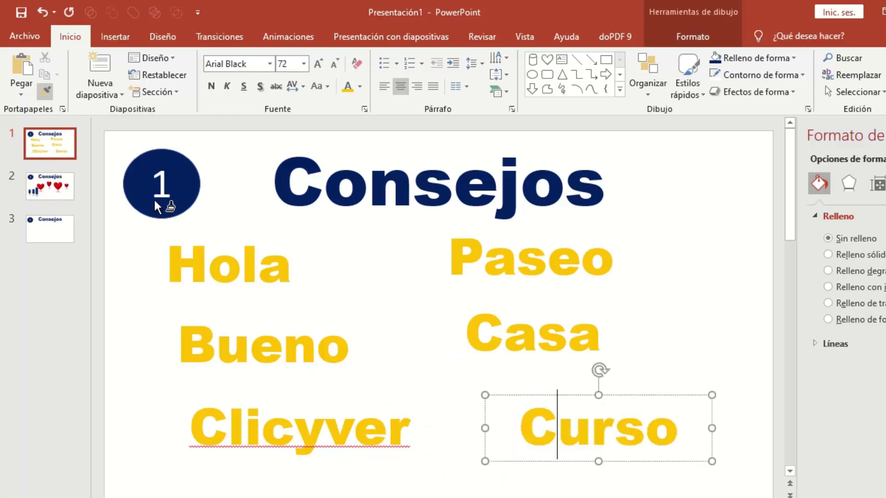
click(46, 89)
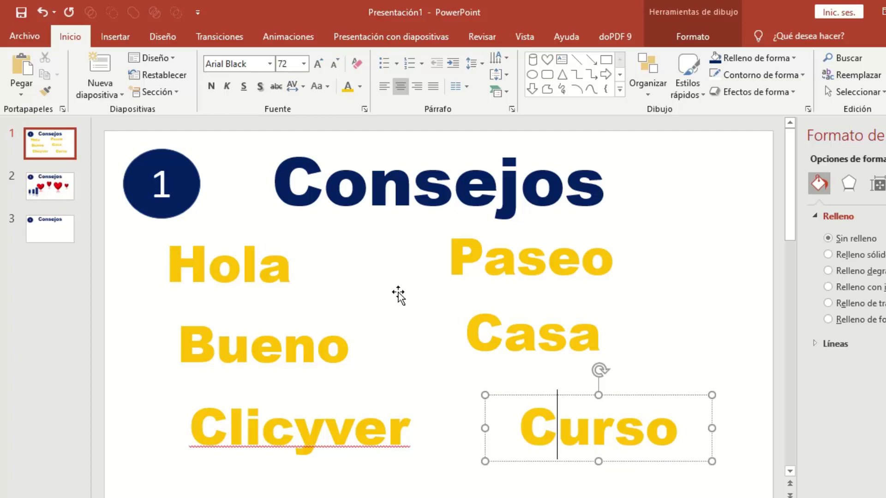
On slide 3, nudge the Consejos title slightly right and down.
click(52, 224)
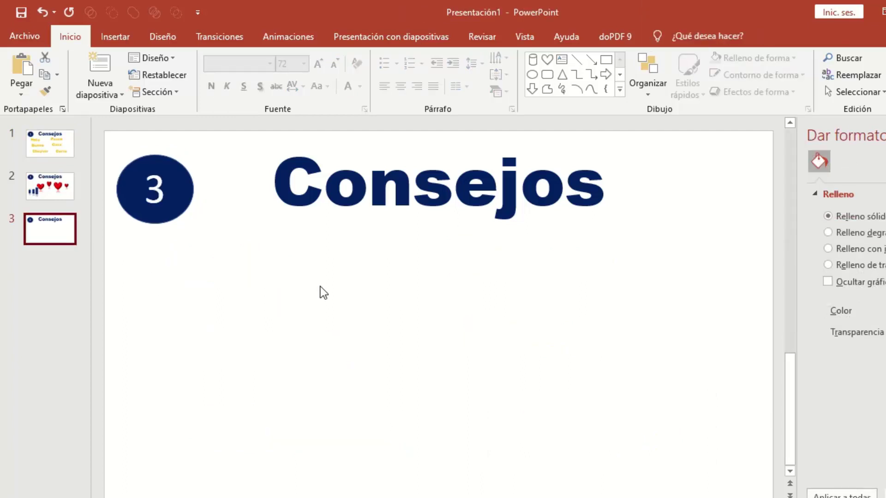
click(376, 230)
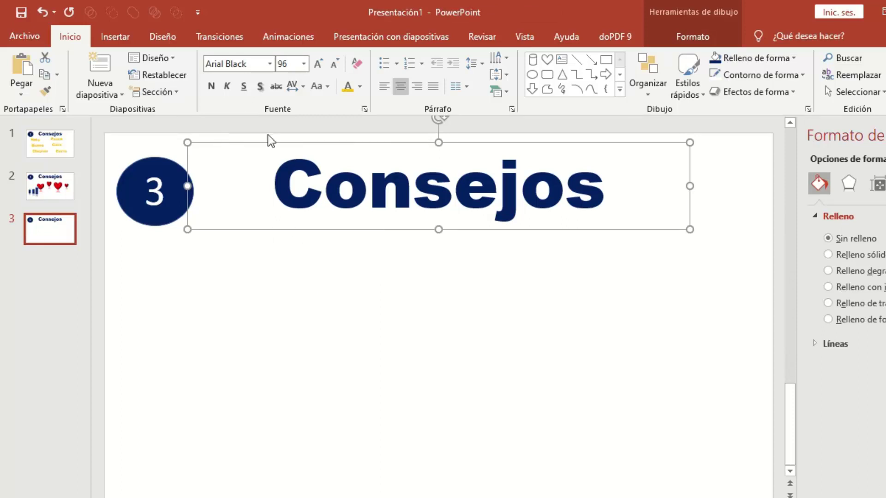
drag(397, 228, 412, 240)
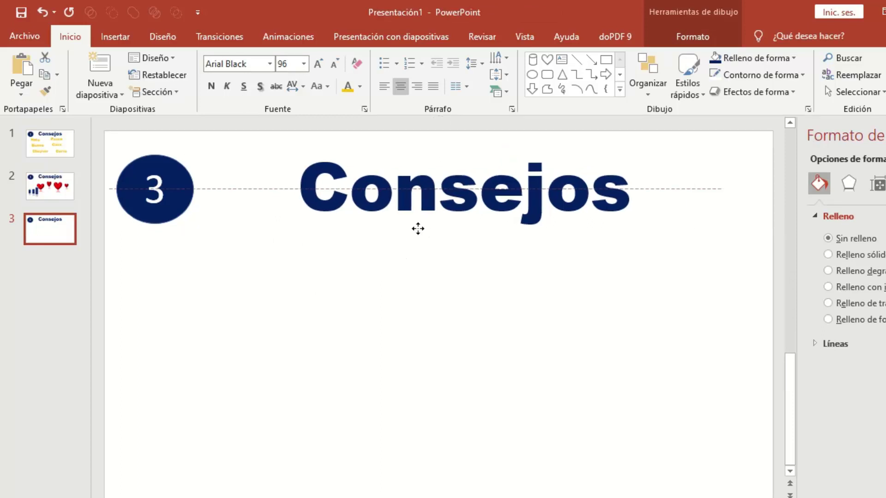
Centre the Consejos title text and shift its box a little to the right.
click(384, 87)
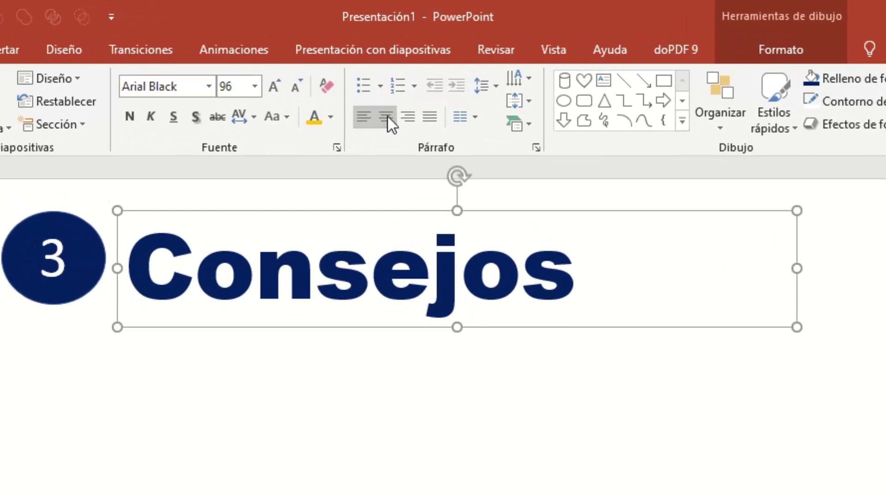
click(409, 117)
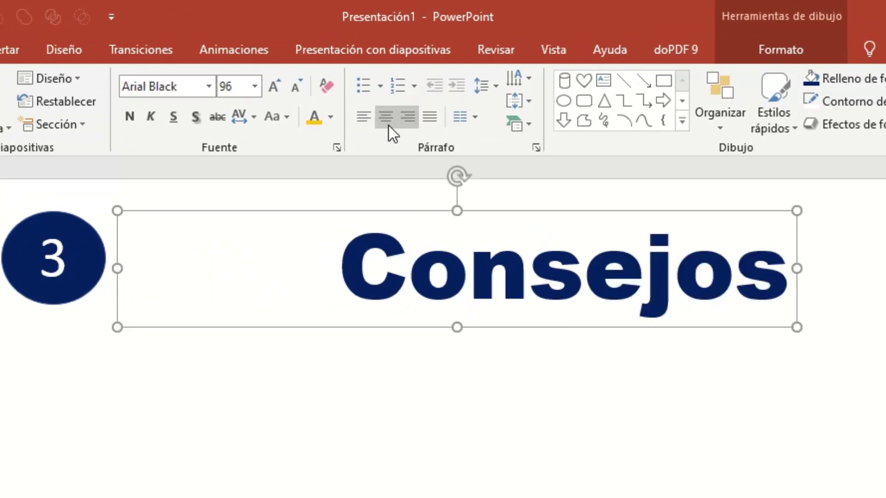
click(388, 118)
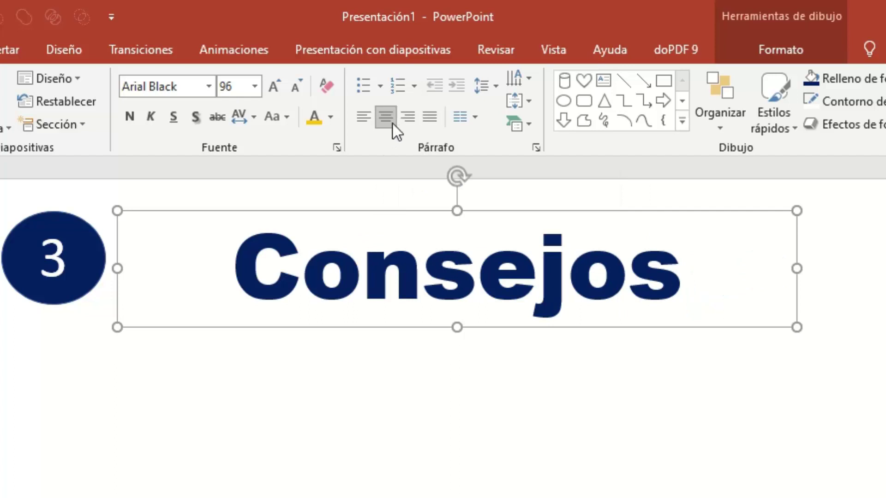
drag(397, 212, 404, 211)
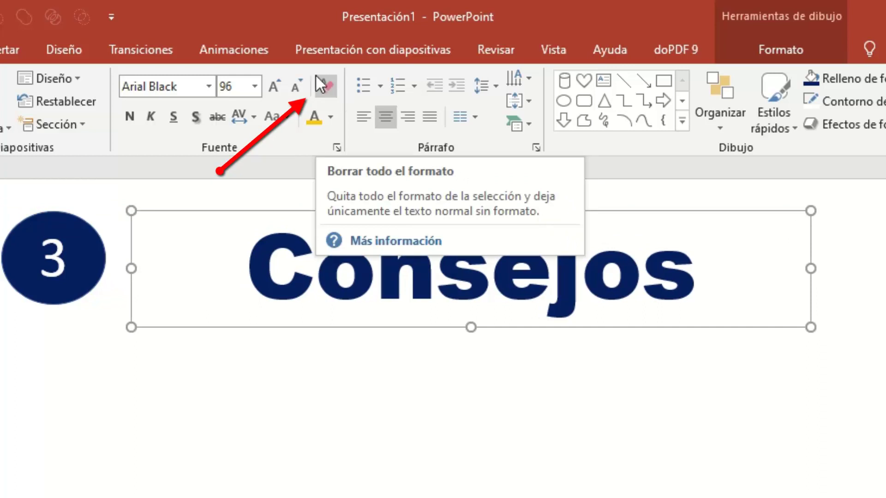
Raise the Consejos title level with circle 3, keeping its Arial Black 96 formatting after undoing Borrar todo el formato.
drag(329, 331, 320, 308)
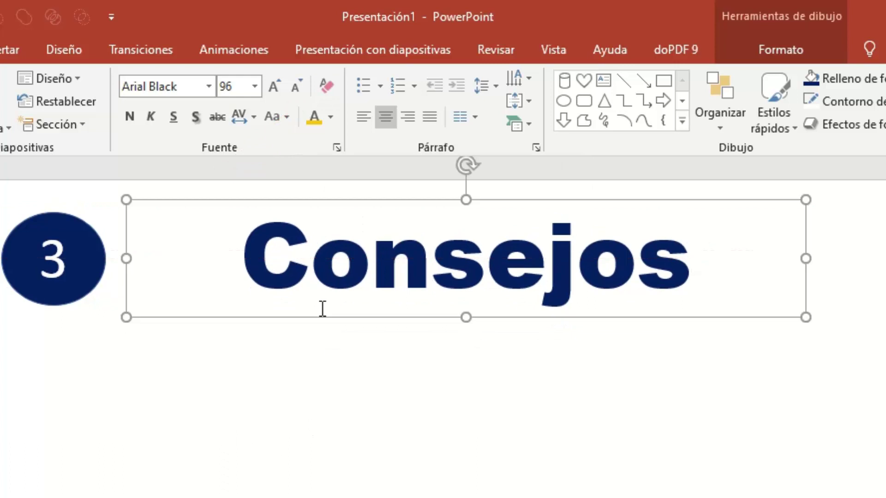
click(324, 89)
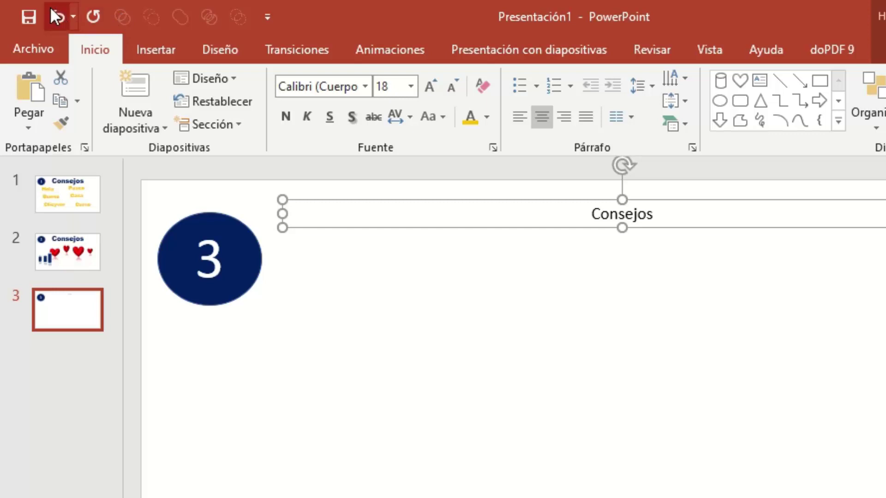
click(57, 16)
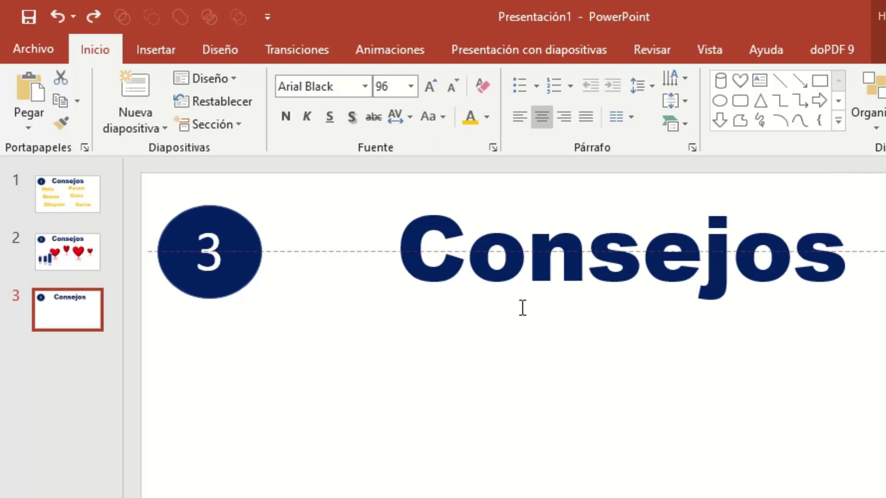
Draw a new text box below the Consejos title.
click(535, 86)
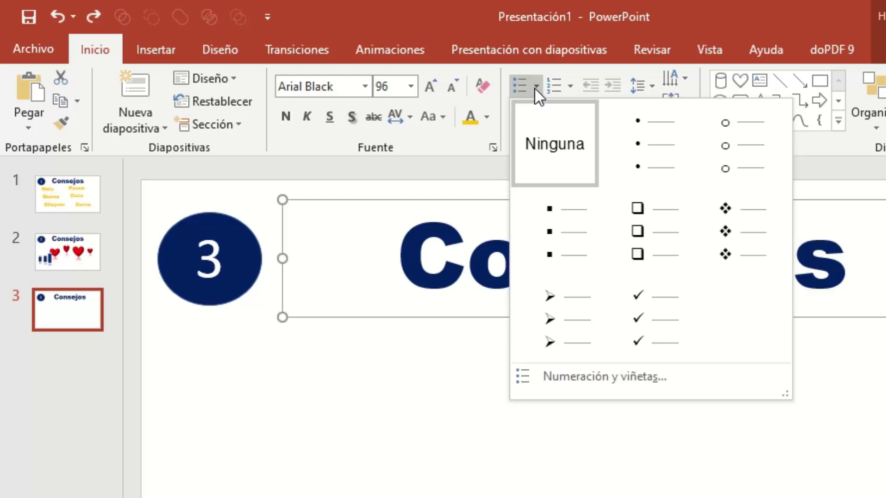
click(535, 88)
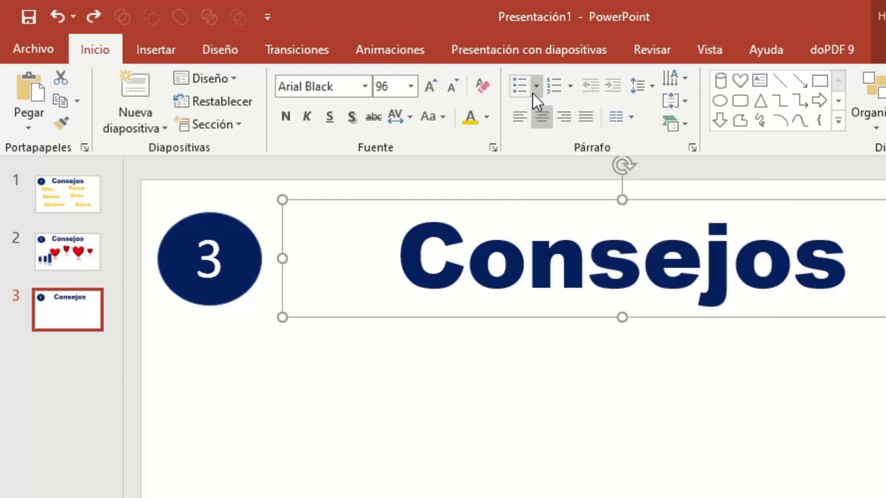
click(760, 84)
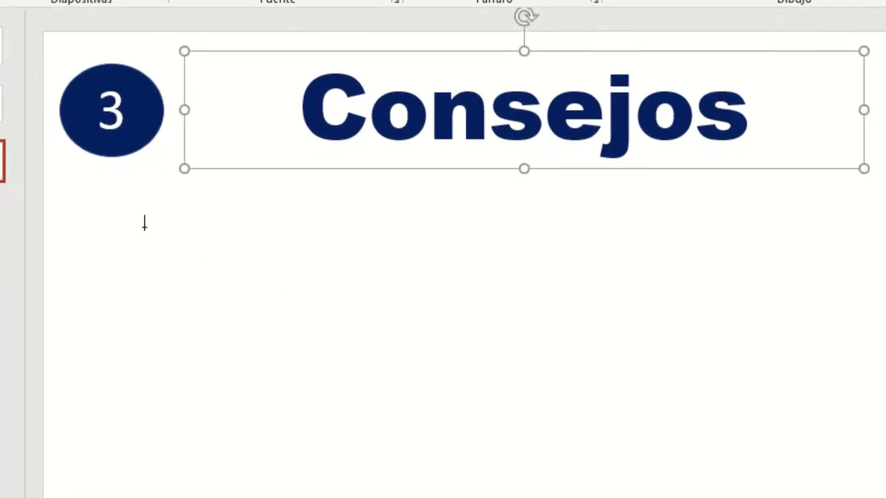
drag(128, 226, 666, 384)
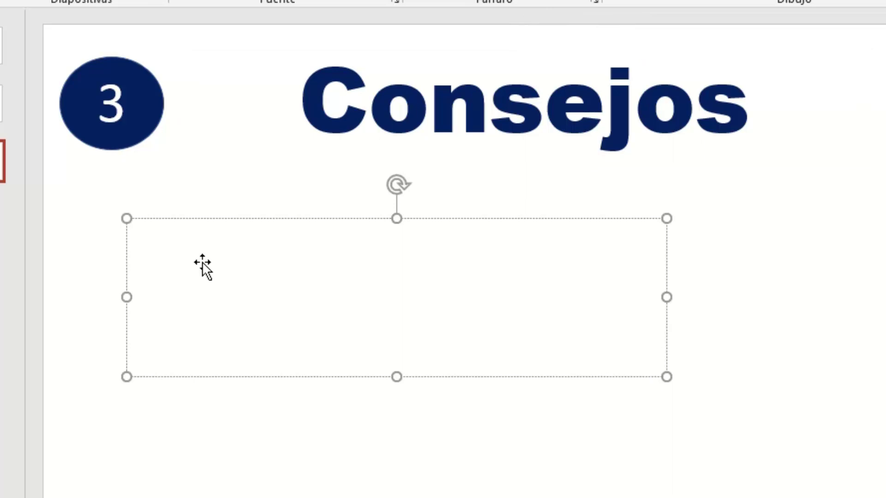
Type 'Lavarte las manos', 'Usar tapabocas' and 'Mantener distancia' on separate lines.
text(l)
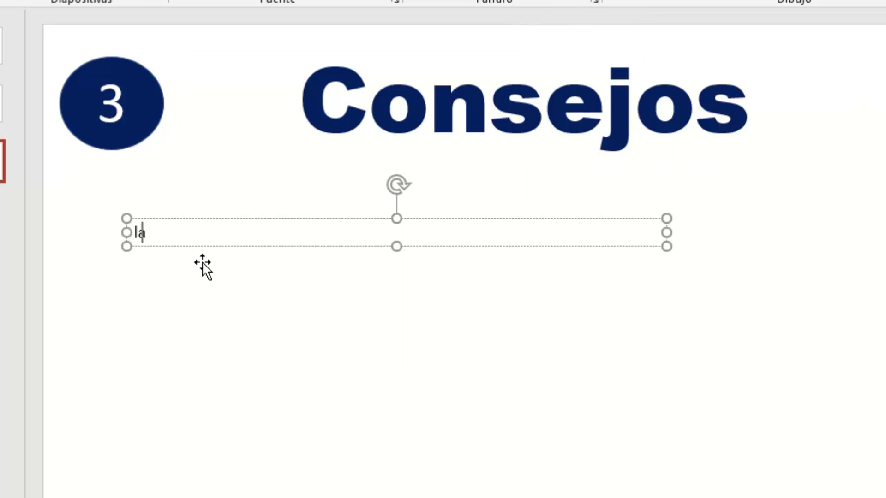
text(avarte las )
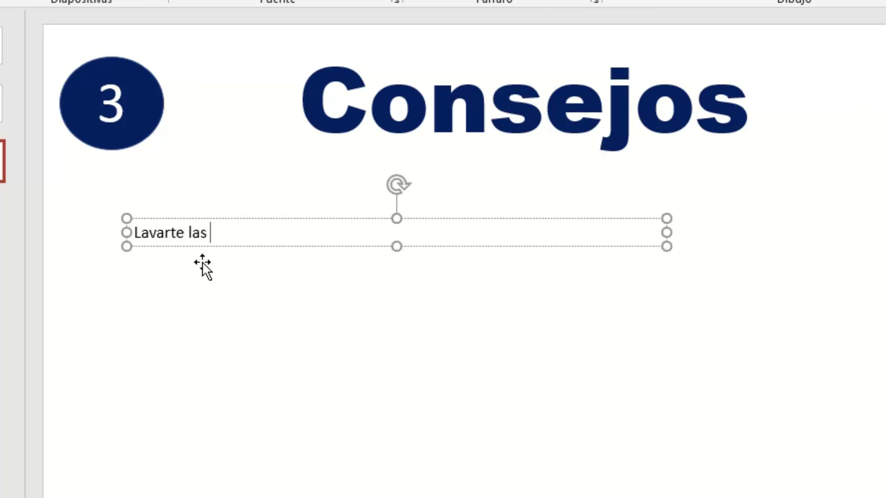
text(moanos)
key(BackSpace)
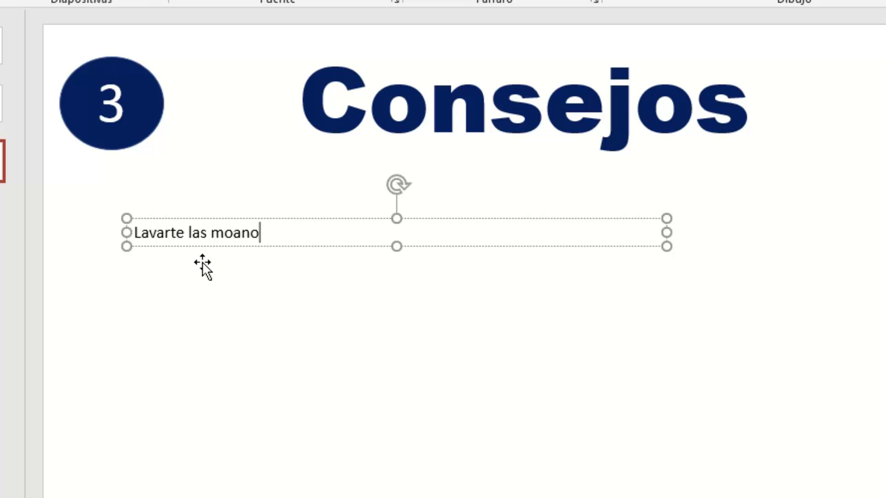
key(BackSpace)
key(BackSpace)
key(BackSpace)
key(BackSpace)
text(anos)
key(Return)
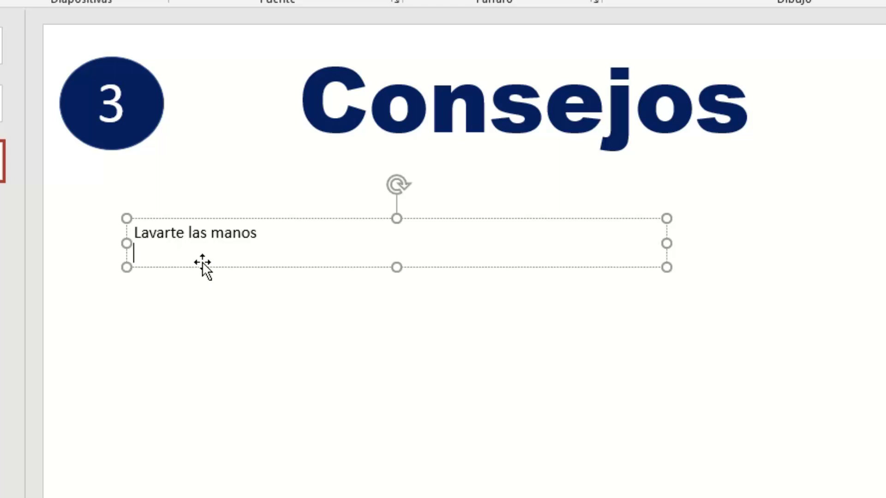
text(usar )
text(tapaboca)
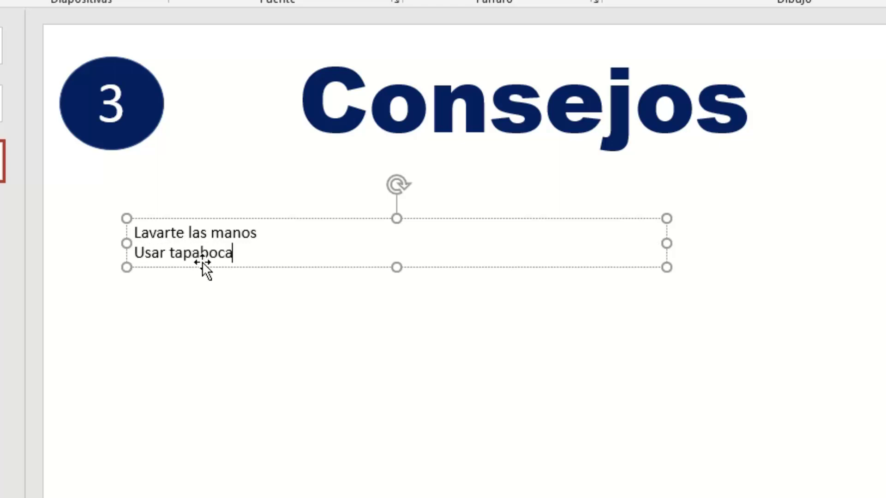
text(s)
key(Return)
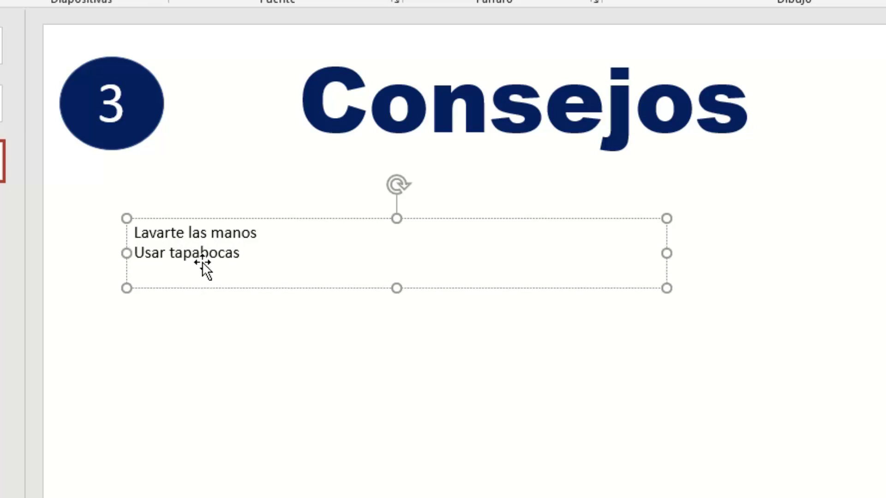
text(mantener )
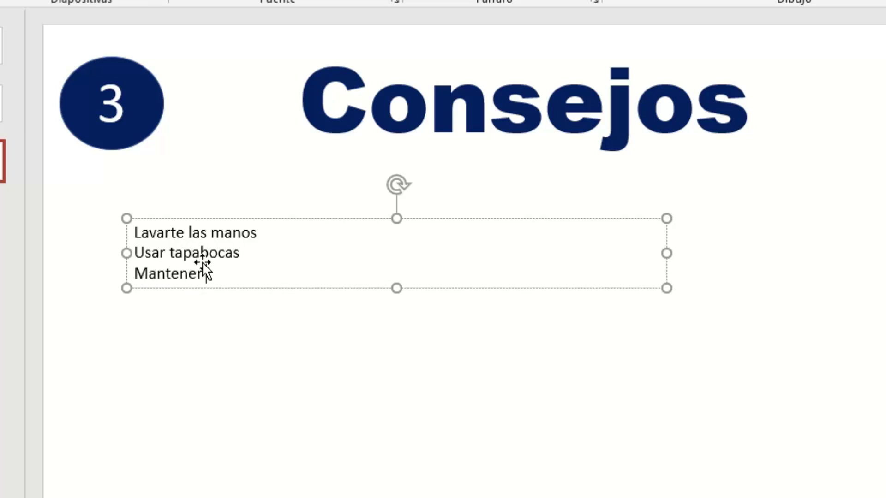
text(stancia)
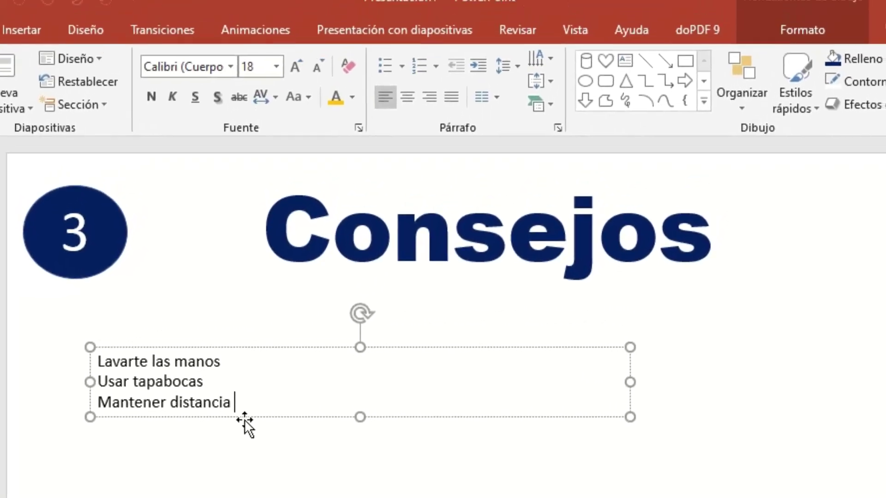
Give the three tips check-mark bullets after trying hollow square bullets.
click(253, 434)
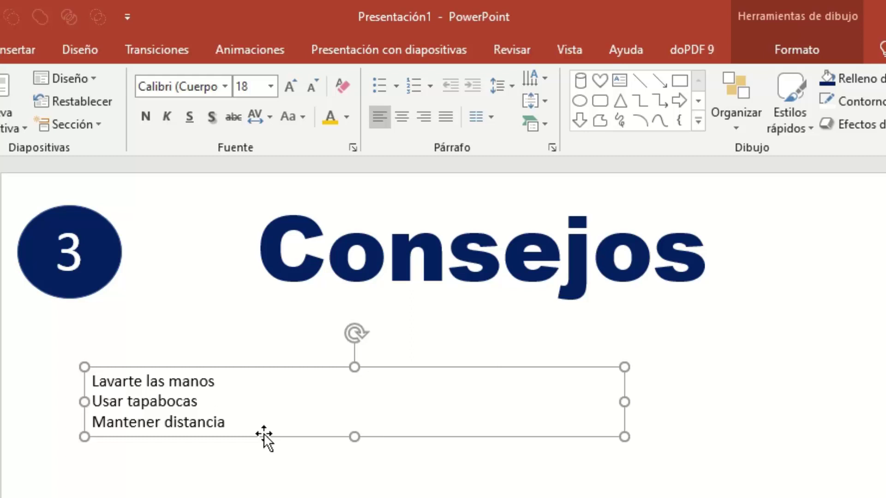
click(397, 86)
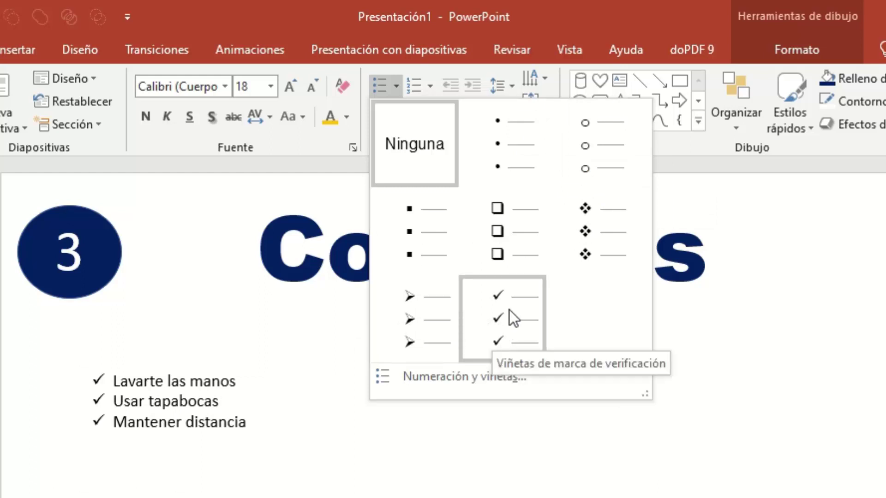
click(502, 237)
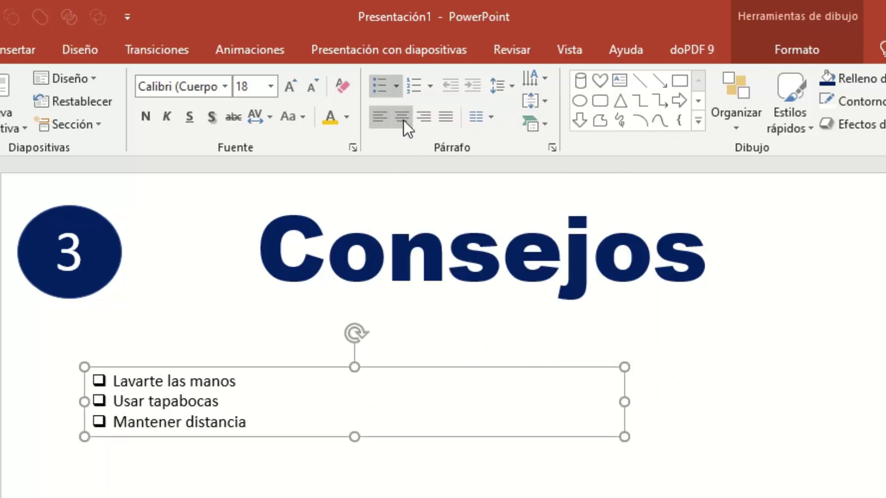
click(396, 86)
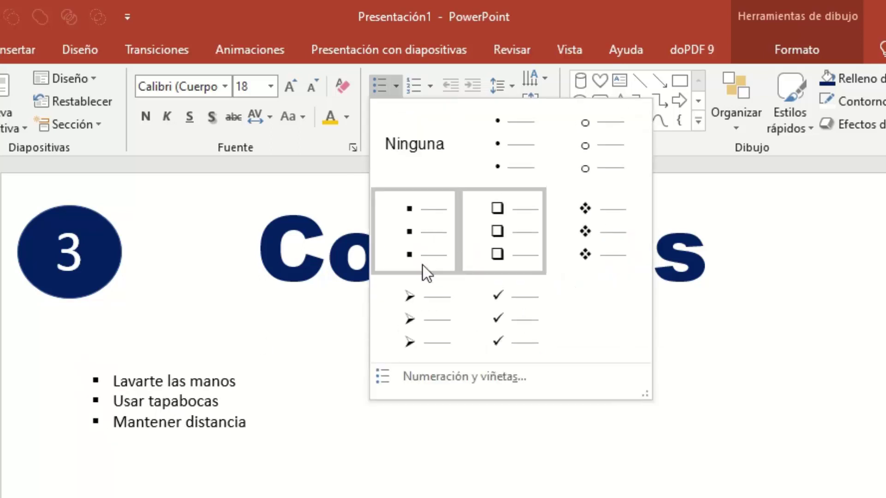
click(499, 322)
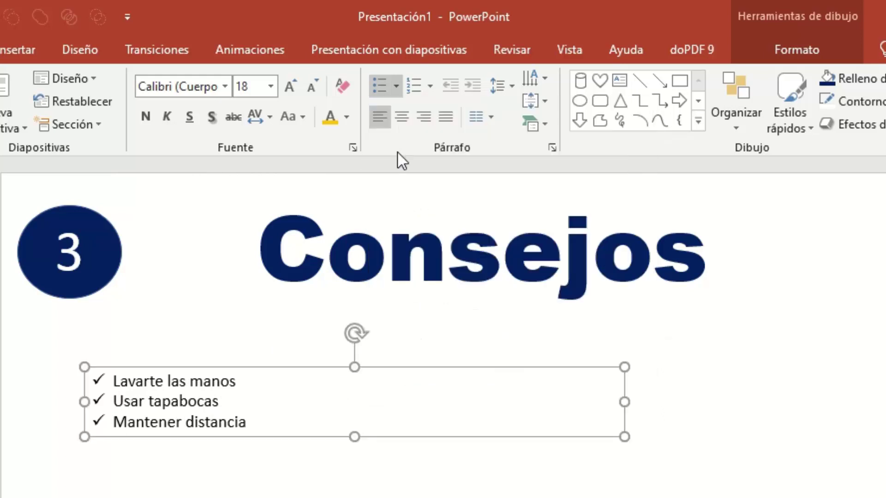
click(396, 86)
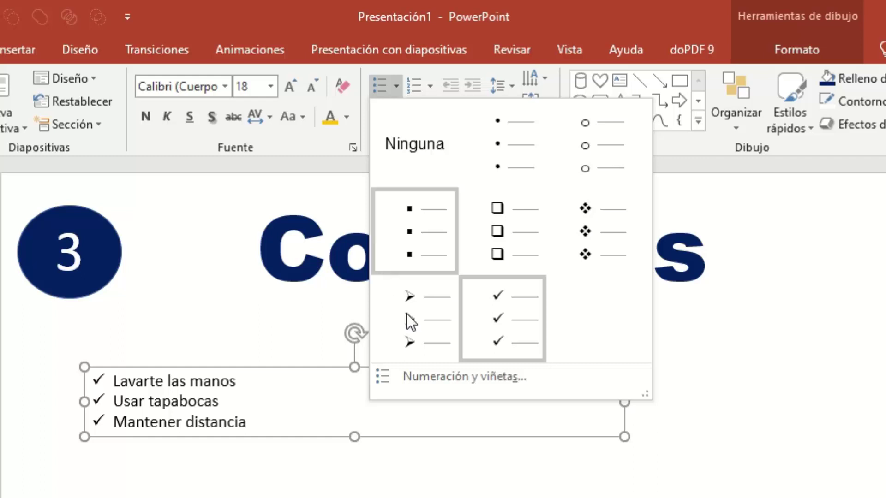
Replace the check-mark bullets with the picture flores1 from Escritorio\nuevo.
click(485, 374)
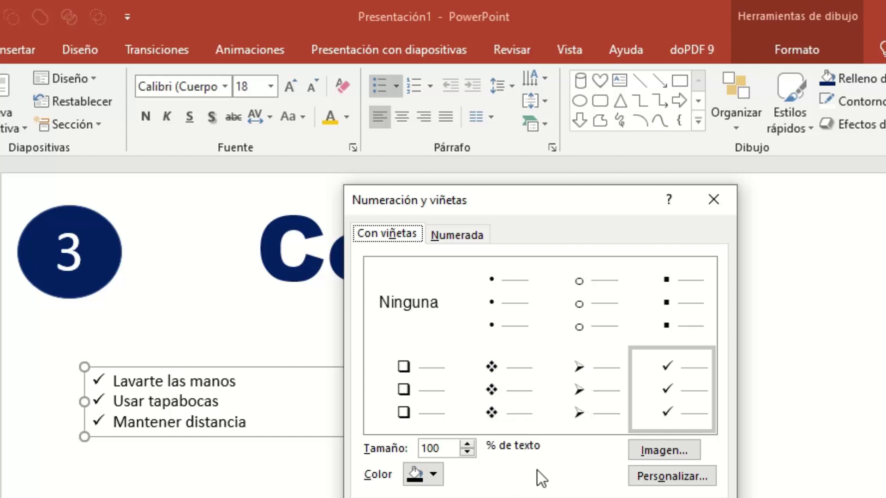
click(647, 450)
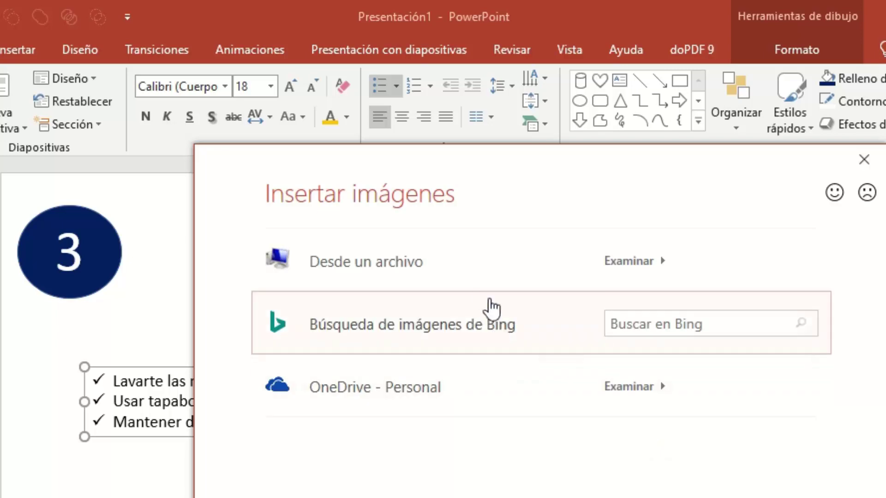
key(Escape)
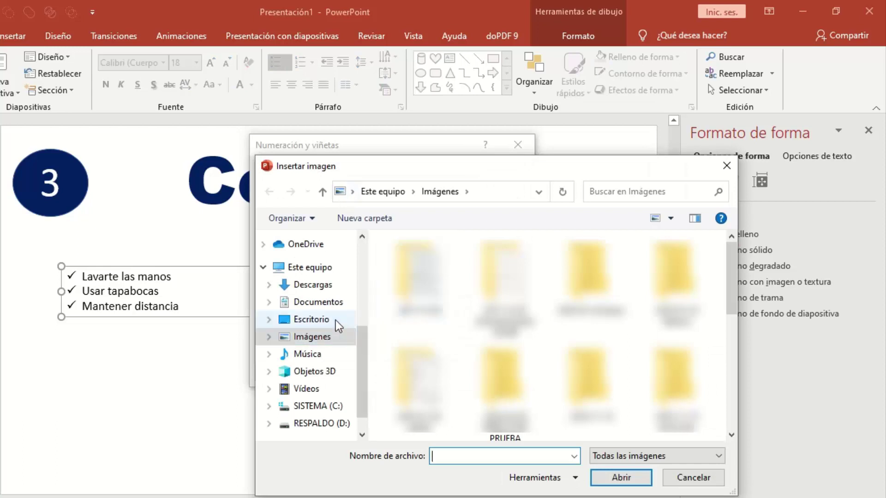
click(336, 320)
scroll(738, 312, down, 2)
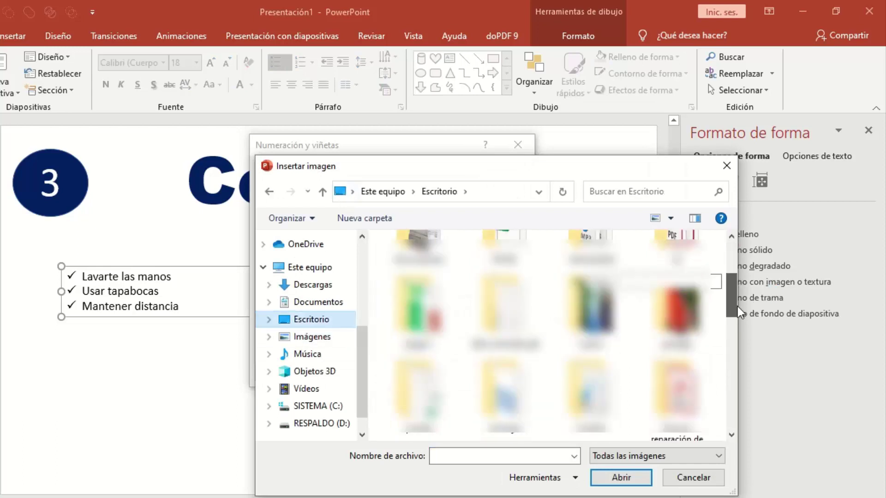
click(590, 291)
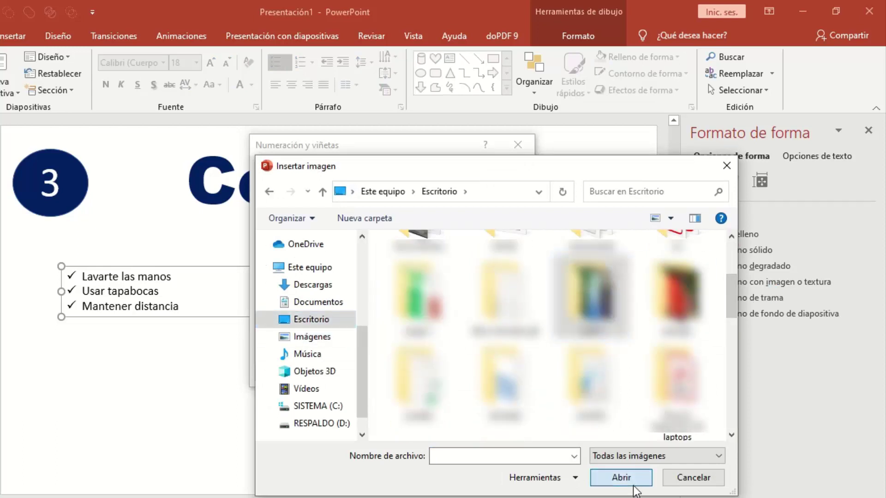
click(634, 485)
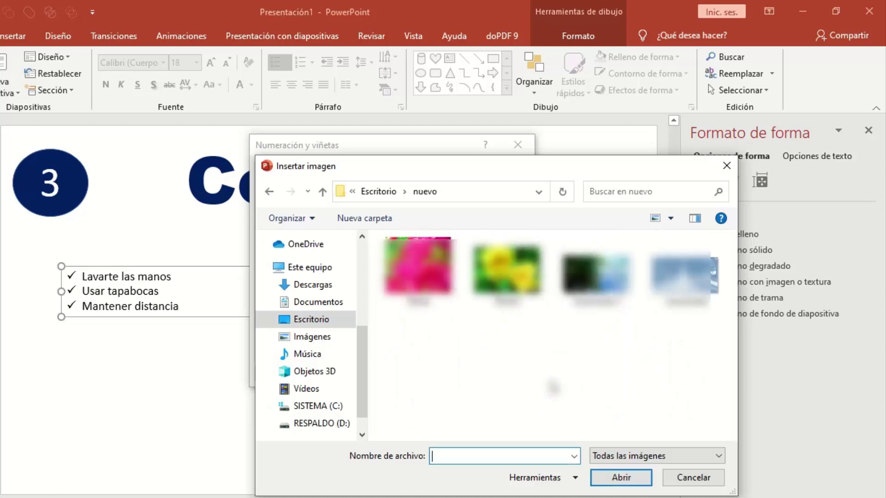
click(500, 268)
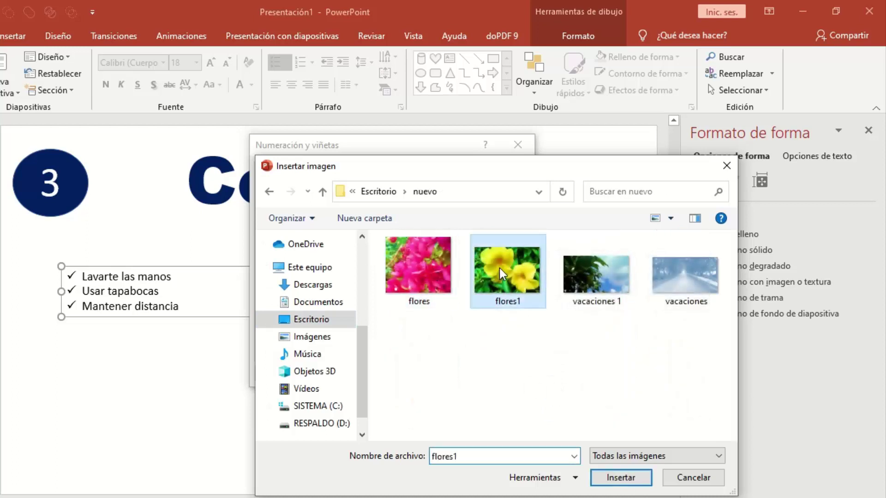
click(610, 477)
click(442, 374)
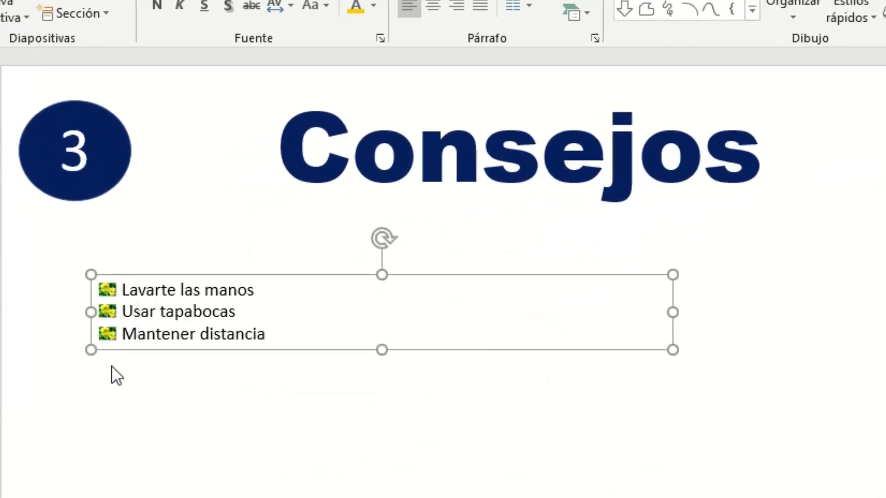
Add an empty bullet line after Mantener distancia, then discard it.
click(265, 335)
key(Return)
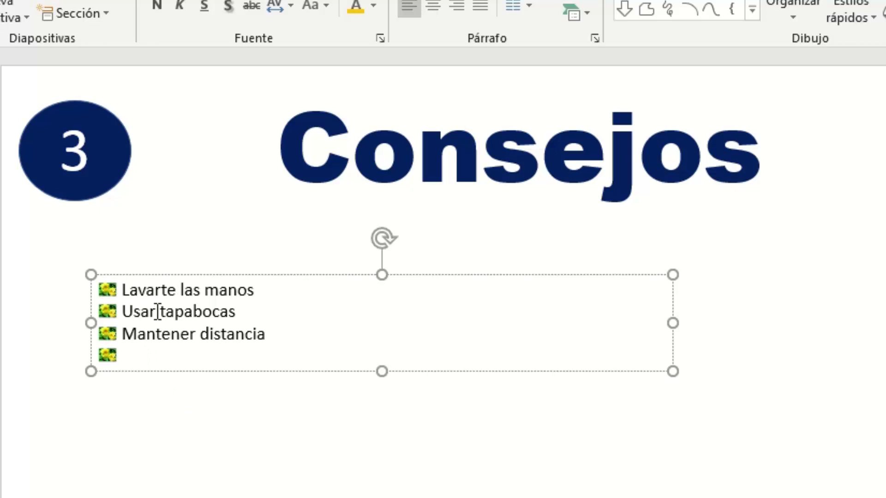
key(Escape)
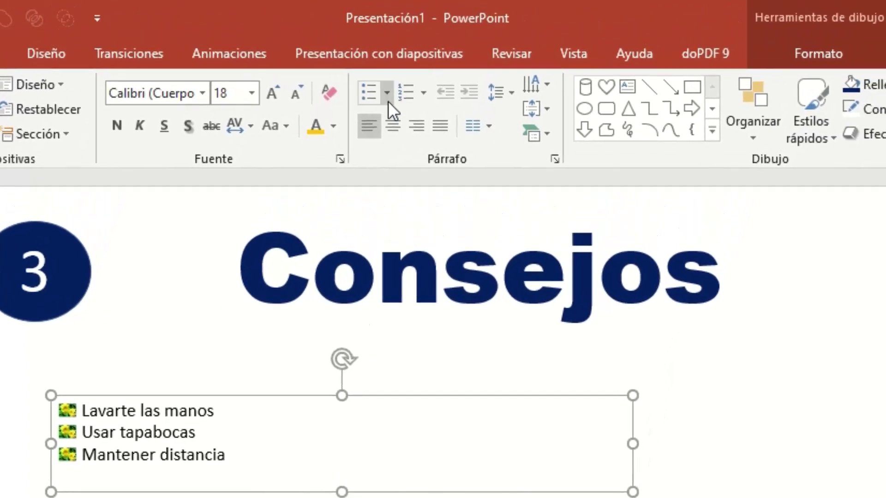
Switch the bullets to the Hot Beverage coffee-cup symbol.
click(388, 93)
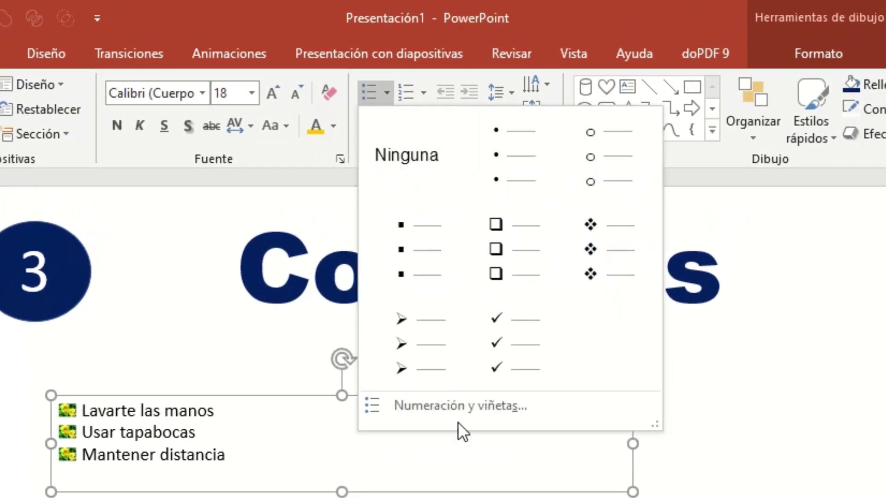
click(475, 411)
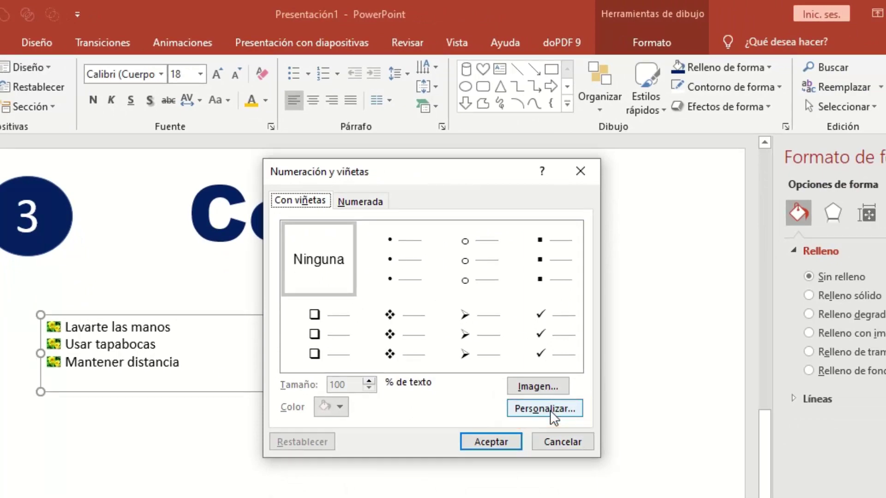
click(550, 410)
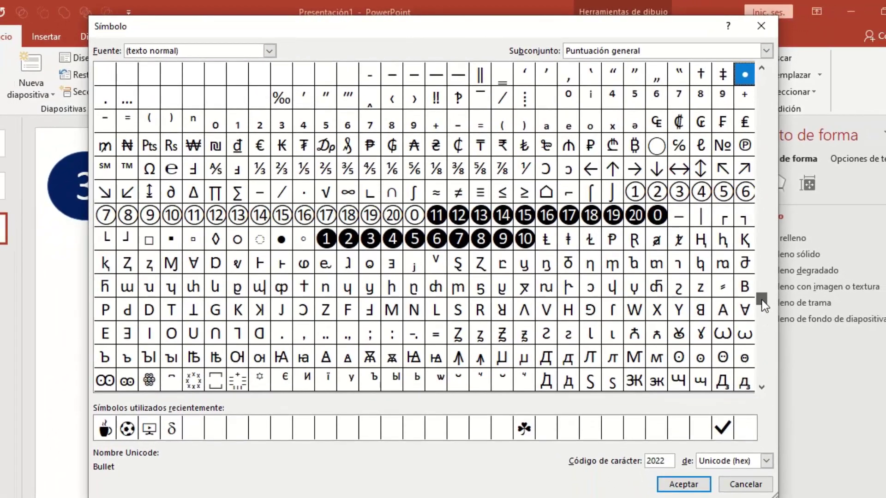
scroll(762, 294, up, 4)
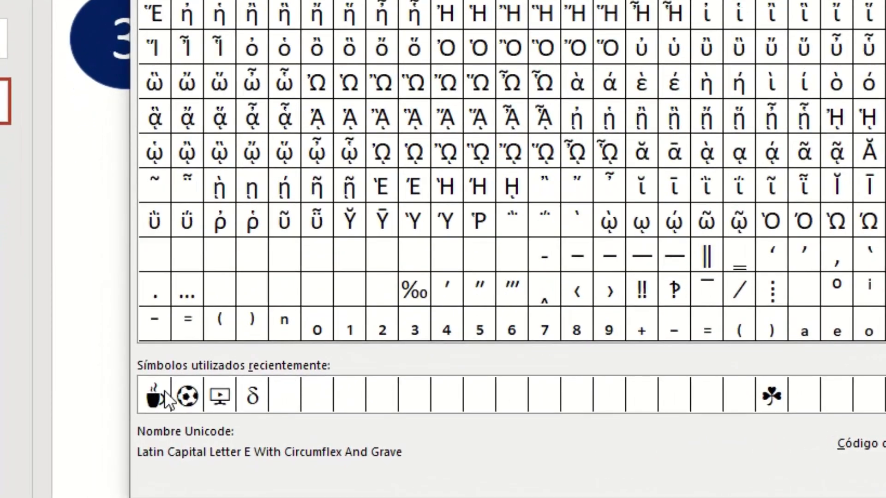
click(152, 398)
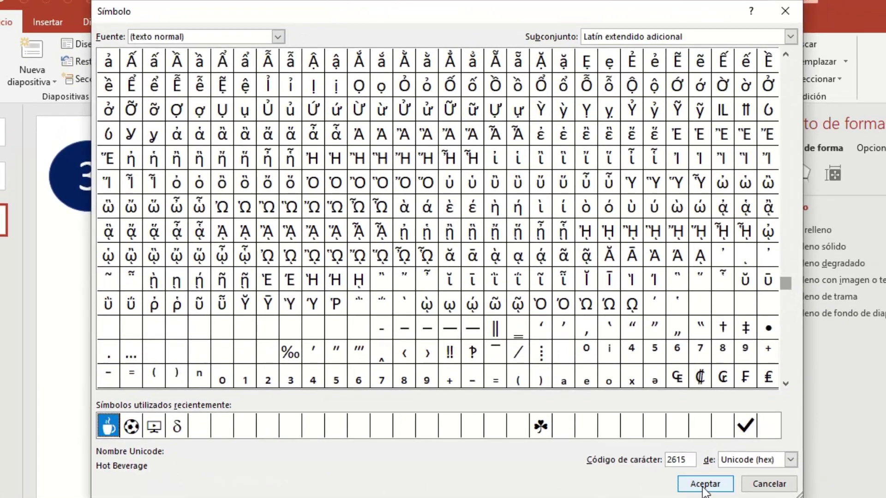
click(699, 487)
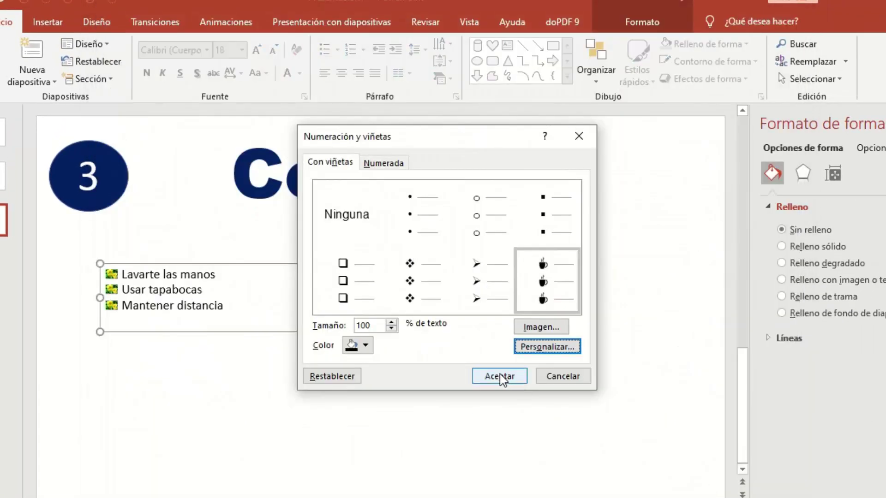
click(502, 375)
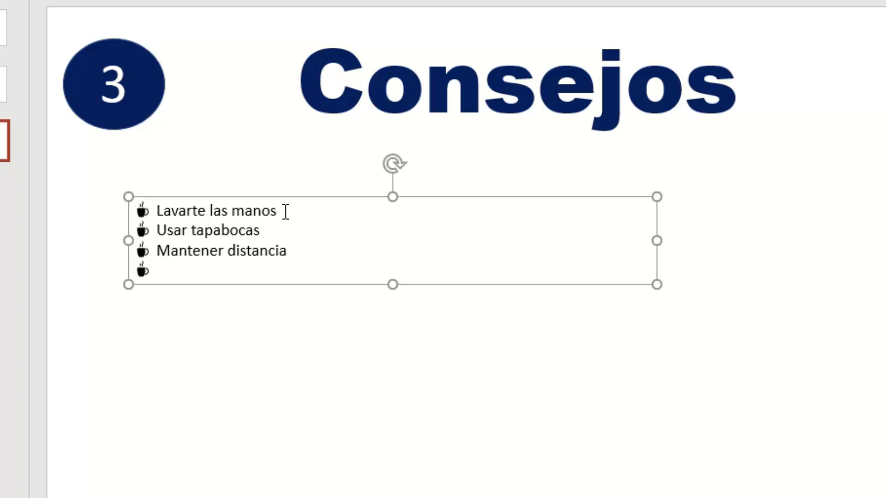
Colour Lavarte las manos and Mantener distancia red, leaving Usar tapabocas black.
drag(286, 211, 158, 210)
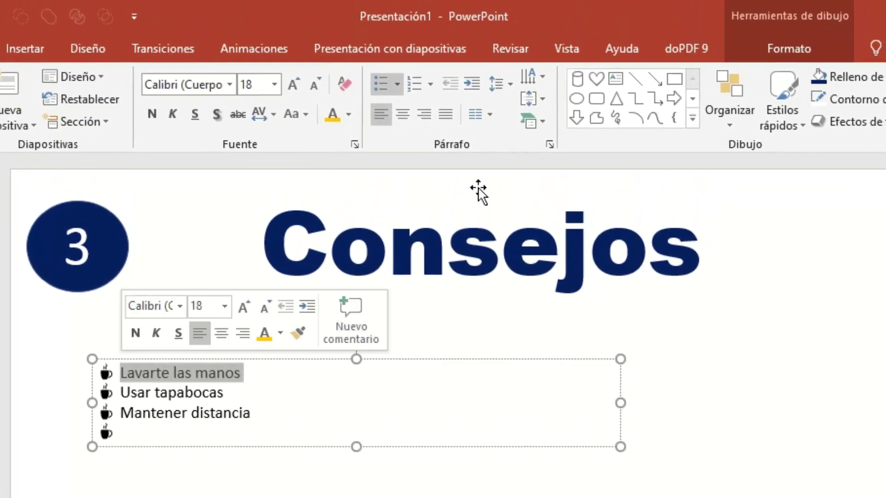
click(351, 117)
click(349, 267)
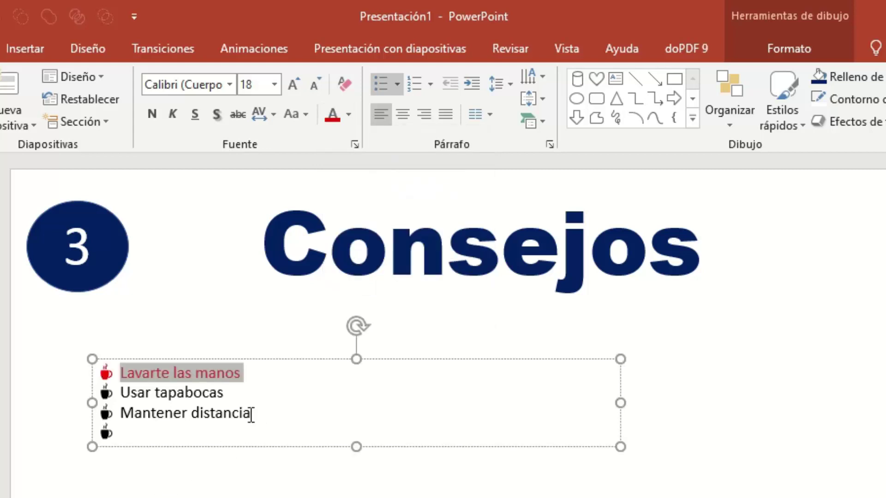
drag(252, 416, 159, 413)
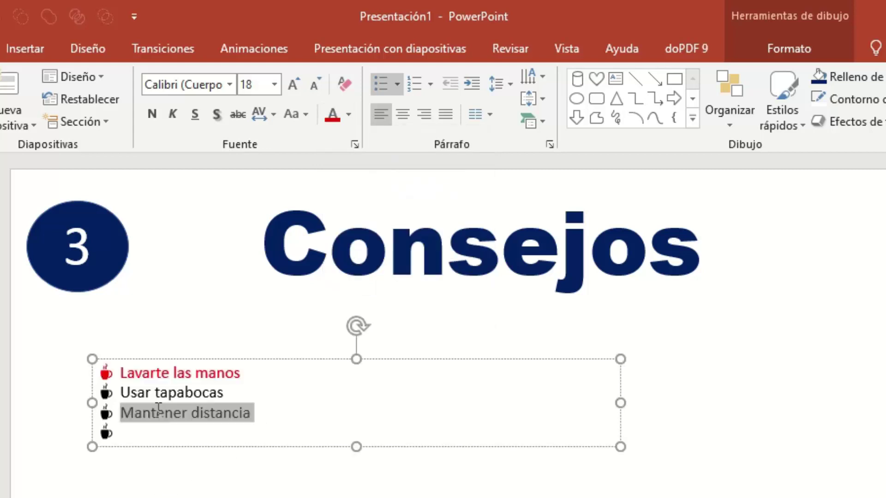
click(332, 114)
key(Escape)
key(Escape)
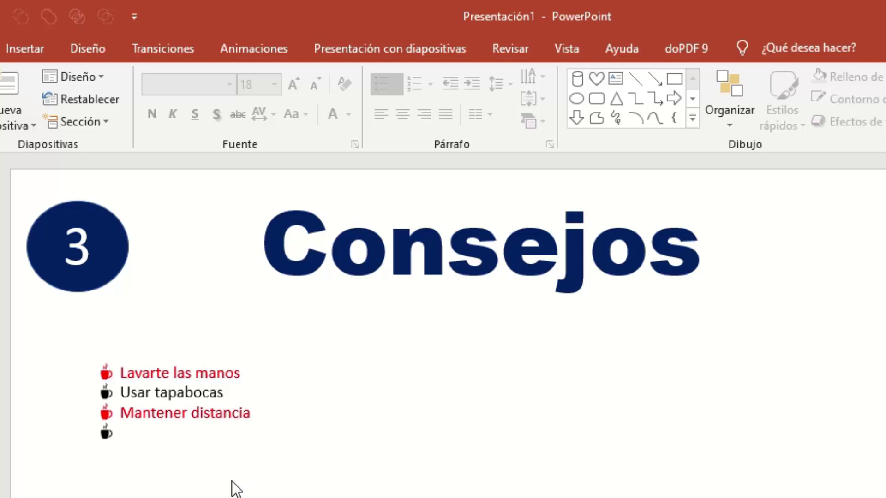
click(247, 447)
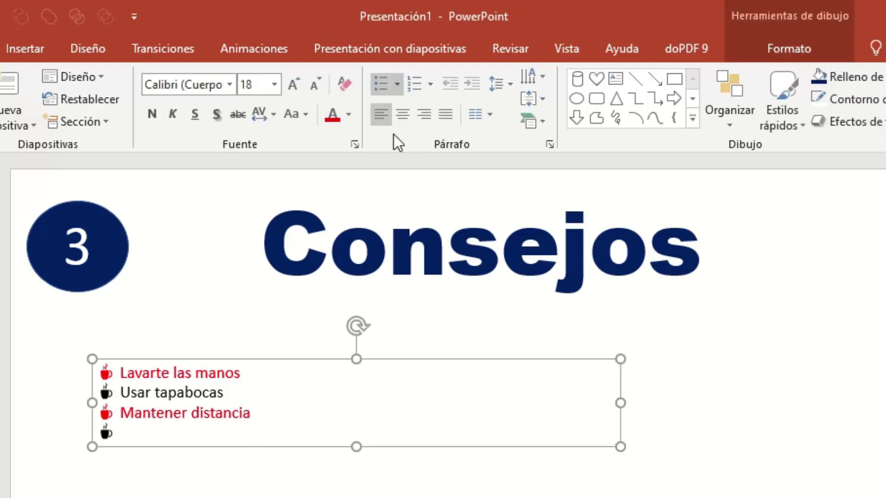
Set the tips list to Ninguna so no bullets or numbering remain.
click(434, 88)
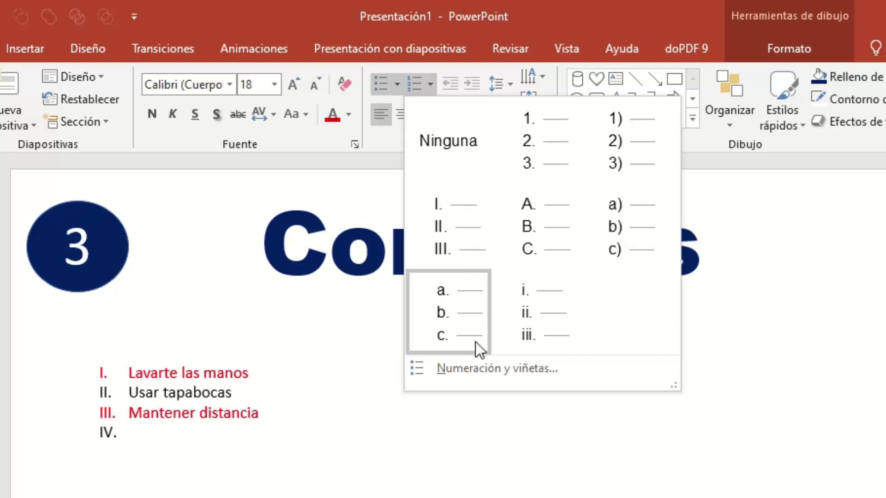
click(490, 362)
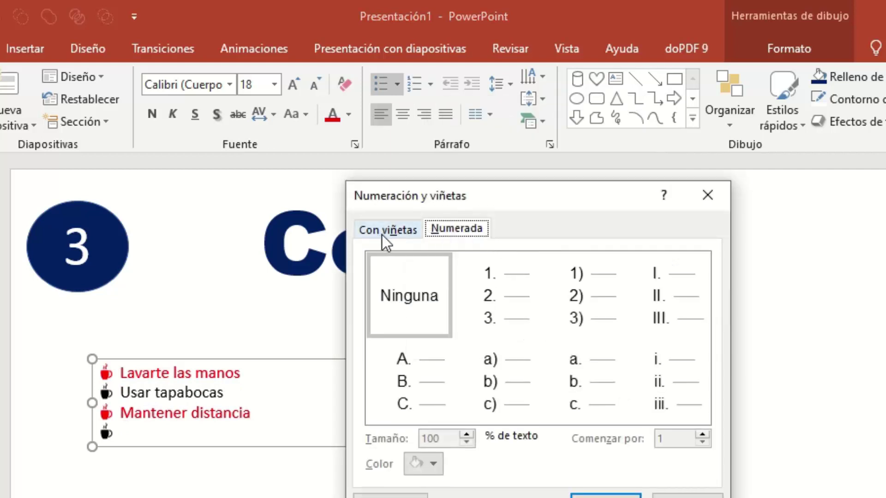
click(383, 232)
click(453, 229)
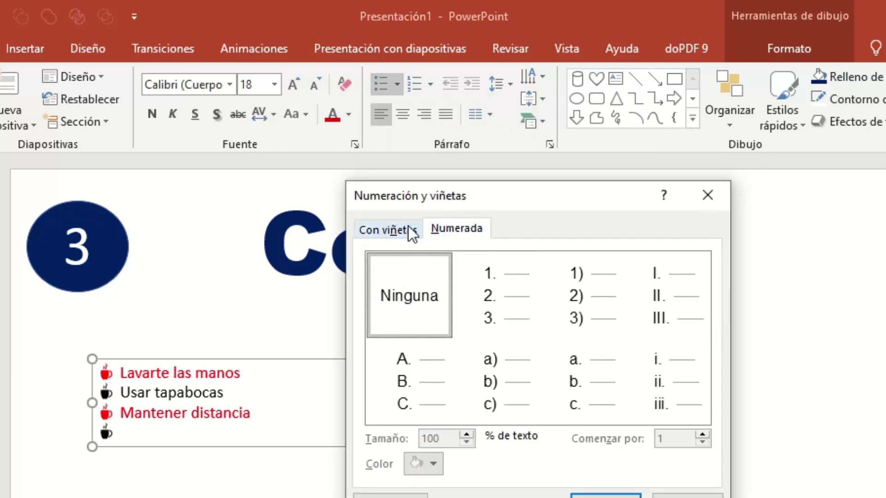
click(408, 226)
click(448, 230)
click(400, 232)
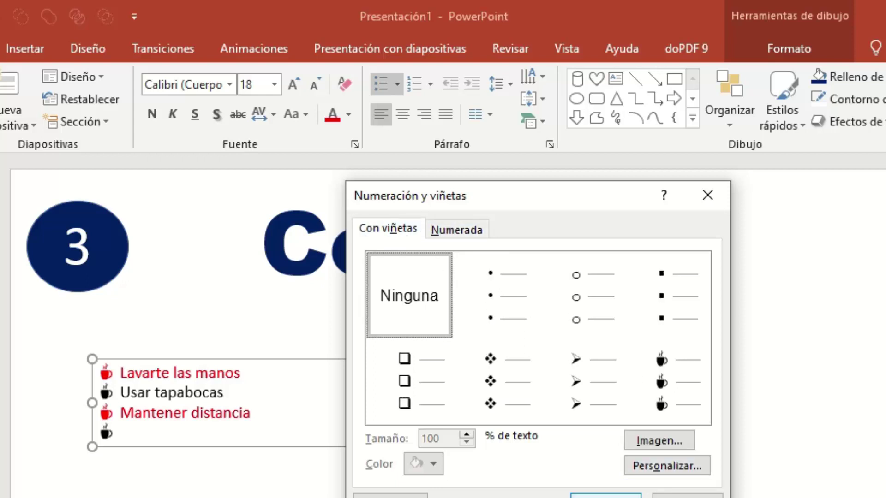
click(605, 496)
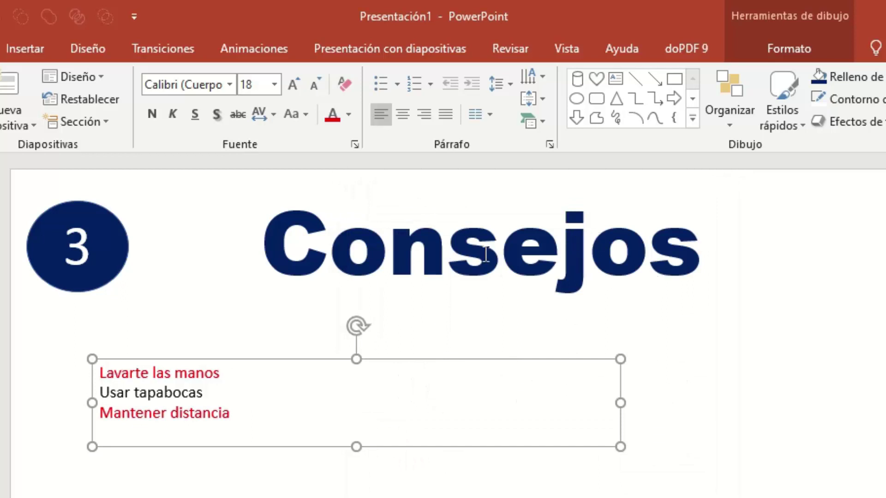
Move the tips box slightly up and right, ending with left-aligned text.
click(407, 115)
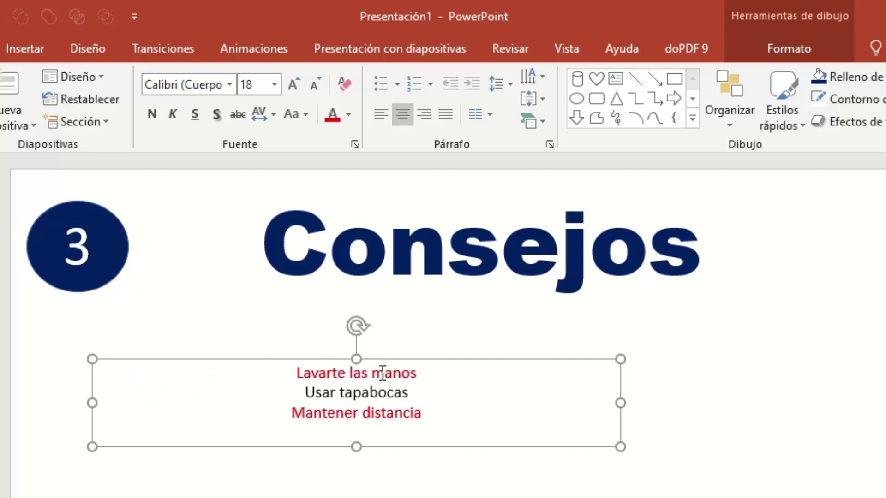
drag(395, 360, 418, 352)
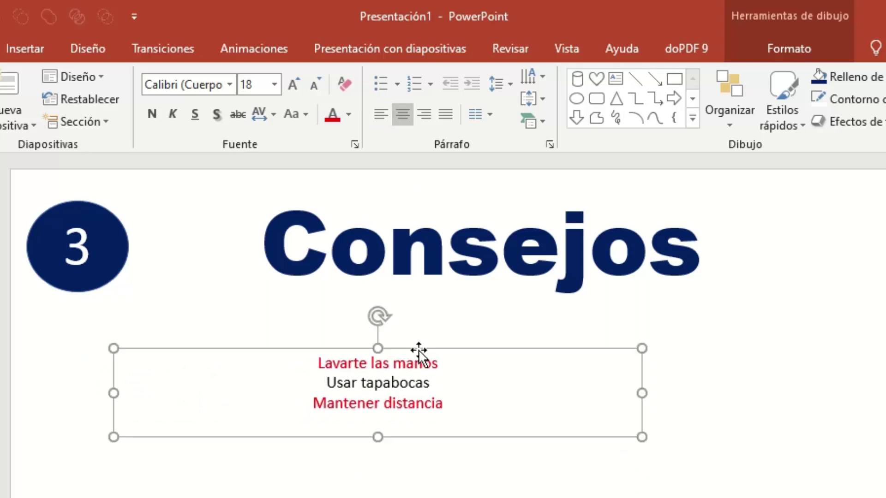
click(424, 116)
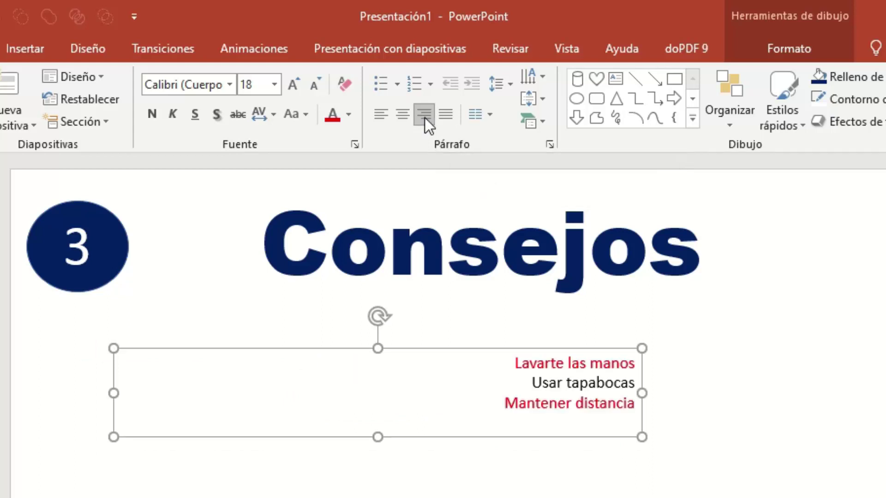
click(383, 121)
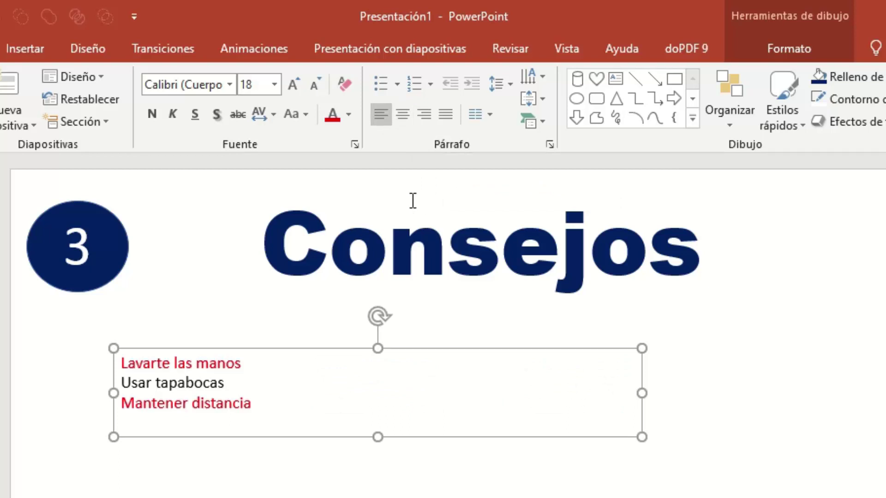
Keep the tips in Una columna and move the box down and to the left.
click(488, 117)
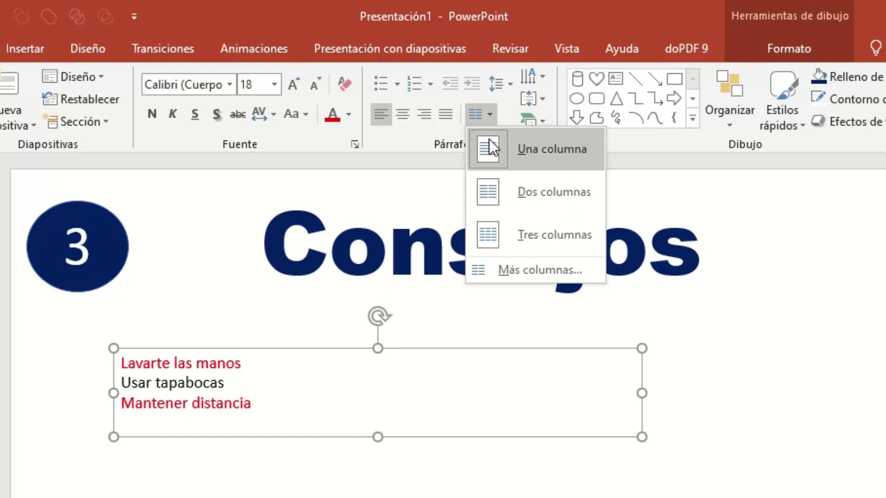
click(351, 350)
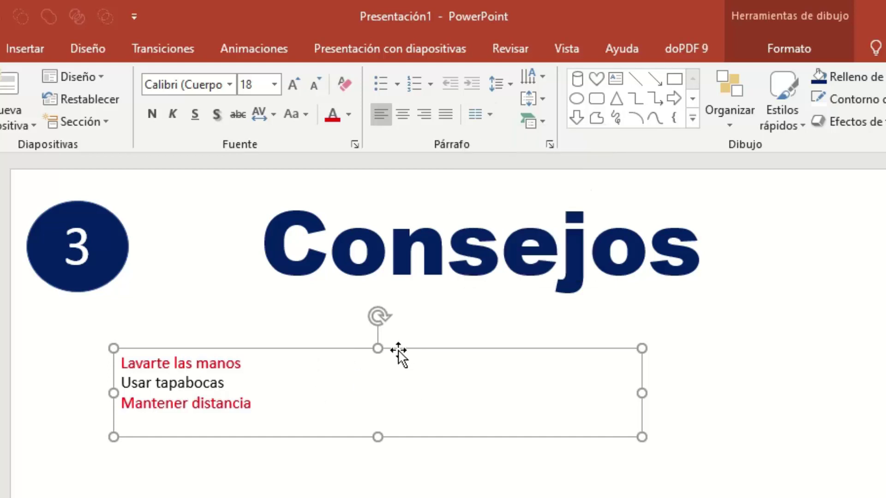
drag(392, 350, 363, 382)
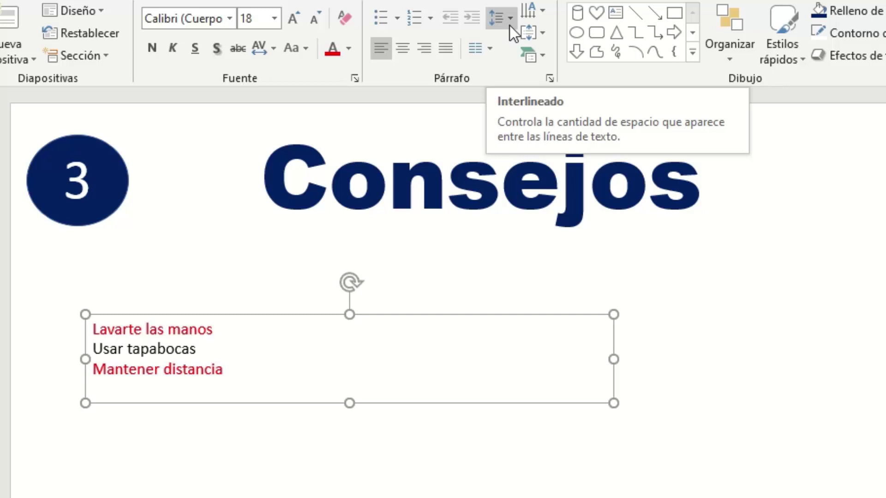
click(510, 18)
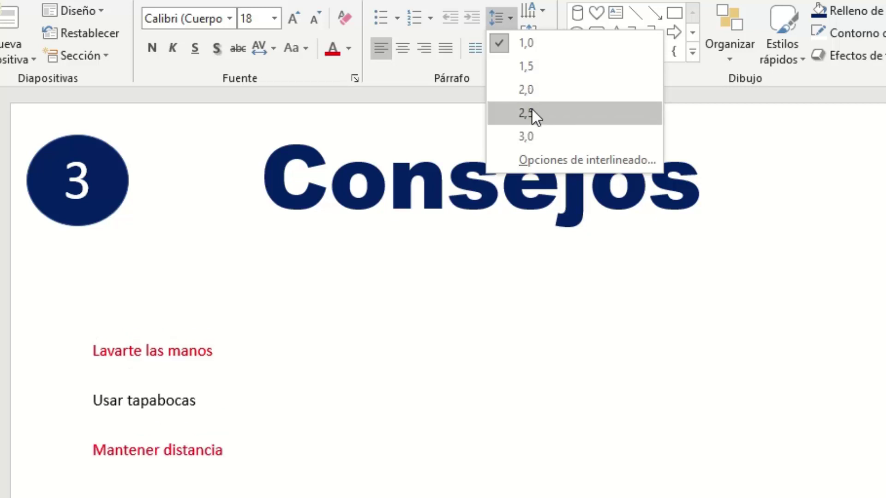
click(528, 137)
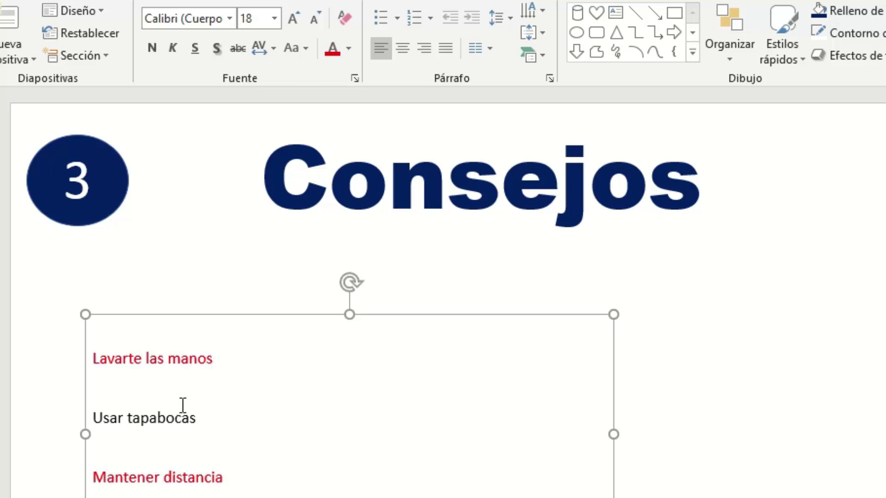
click(510, 20)
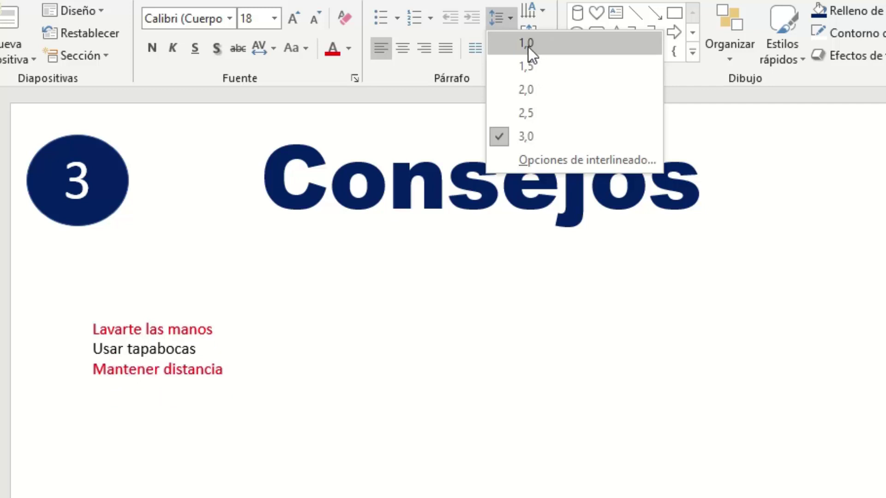
click(526, 45)
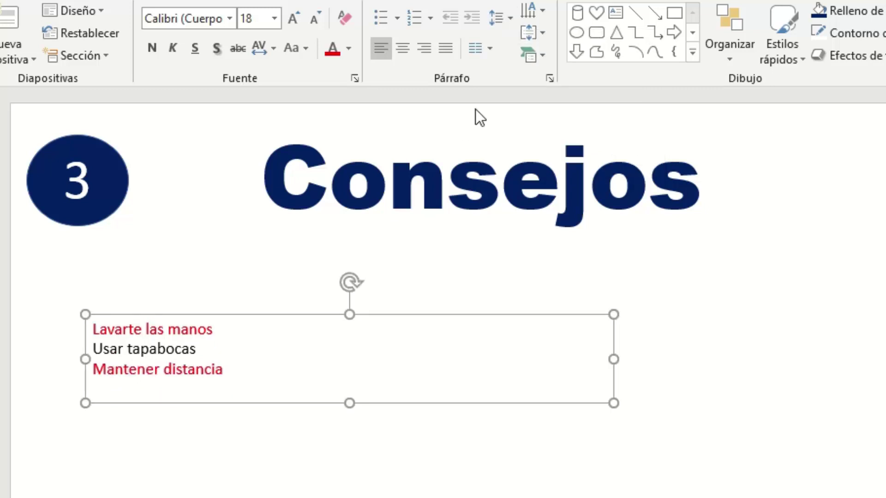
click(580, 69)
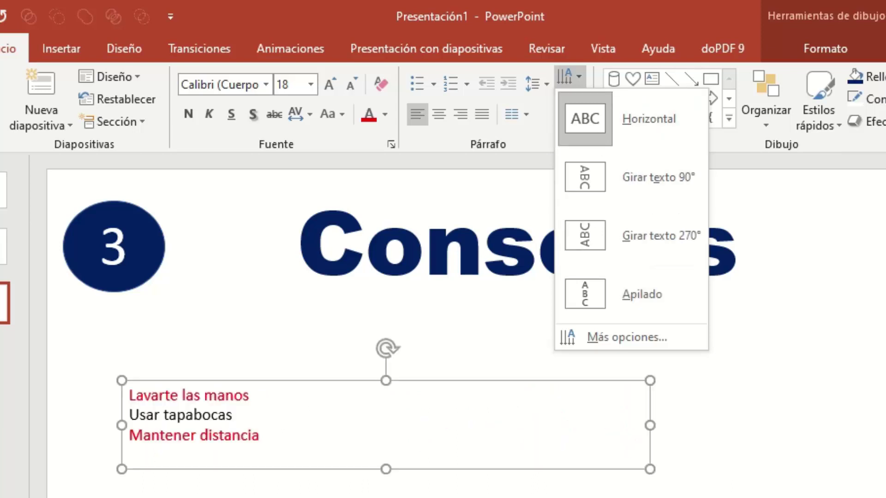
key(Escape)
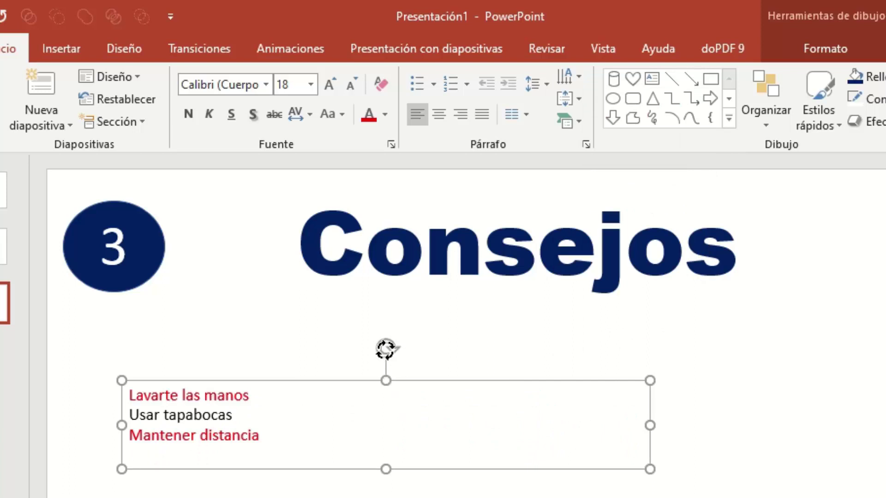
Straighten the tips text box to horizontal and bring up the SmartArt conversion layouts.
drag(385, 349, 348, 351)
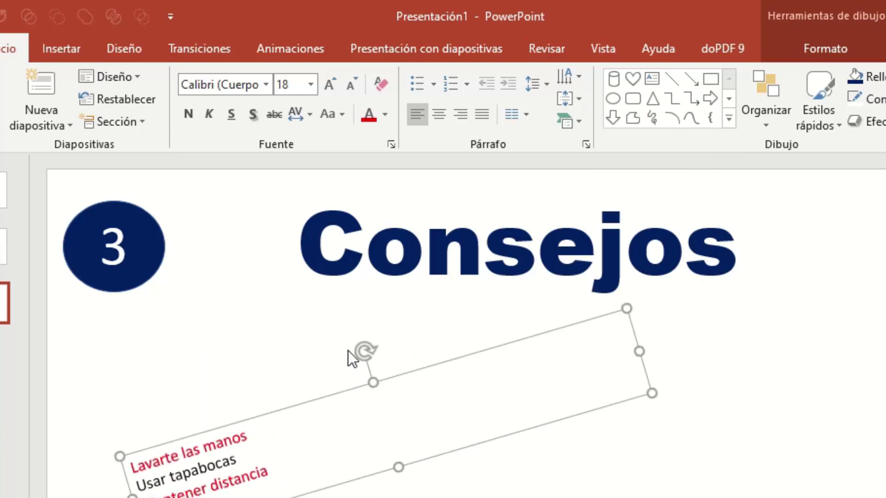
mouse_move(348, 351)
mouse_down()
mouse_move(333, 289)
mouse_move(235, 242)
mouse_move(208, 292)
mouse_move(218, 308)
mouse_move(222, 284)
mouse_move(304, 283)
mouse_move(291, 283)
mouse_move(298, 287)
mouse_up()
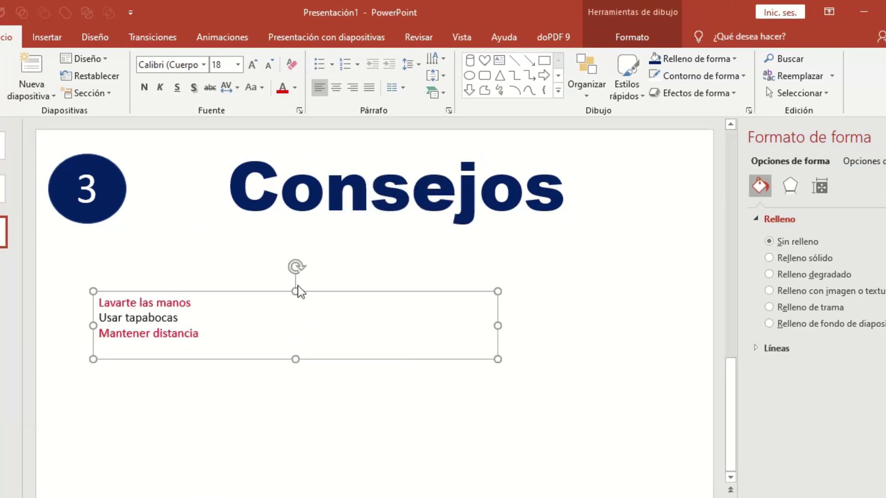
click(444, 96)
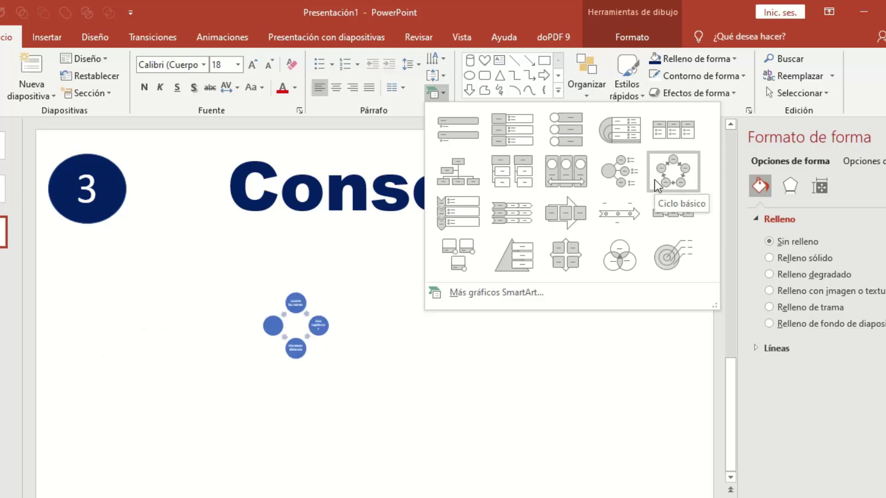
Delete the empty last line and convert the tips into a Ciclo básico SmartArt.
click(396, 390)
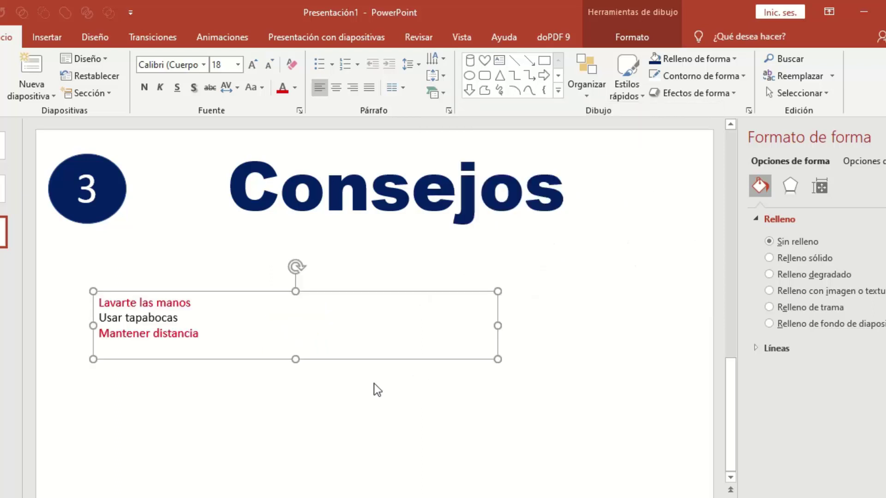
click(124, 353)
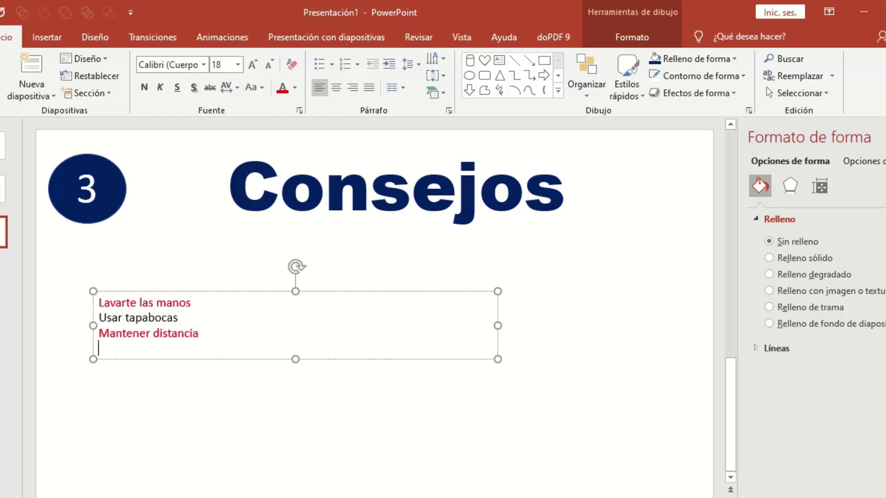
key(BackSpace)
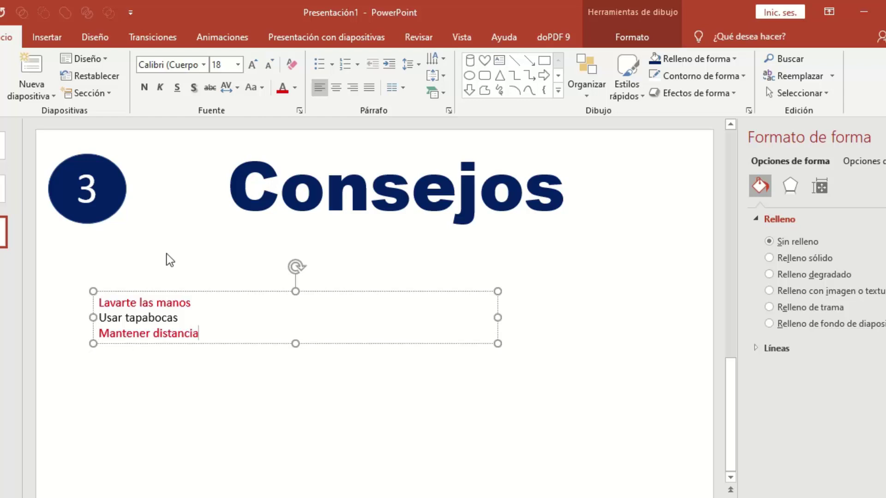
click(437, 99)
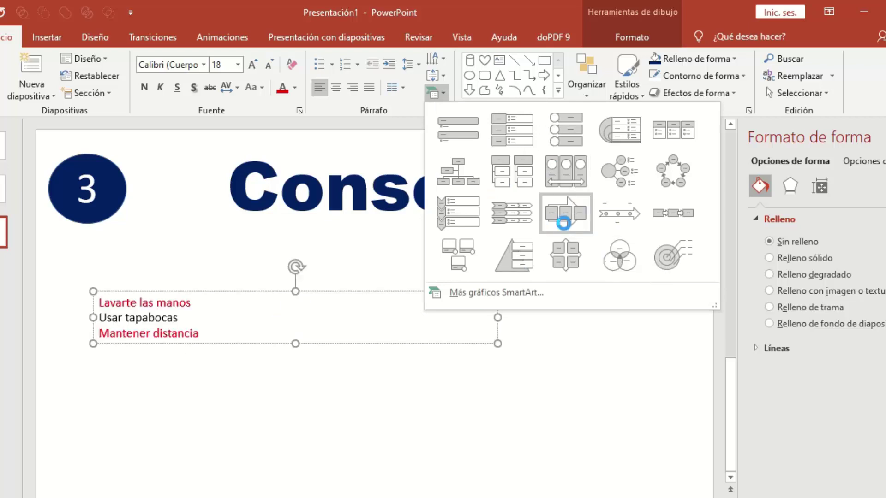
click(666, 169)
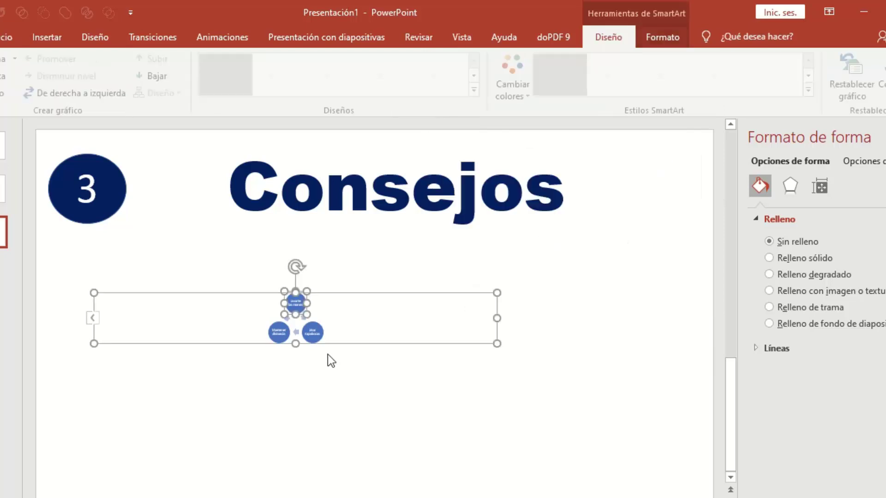
Enlarge the cycle diagram and shift it slightly left and down below the title.
drag(497, 292, 508, 227)
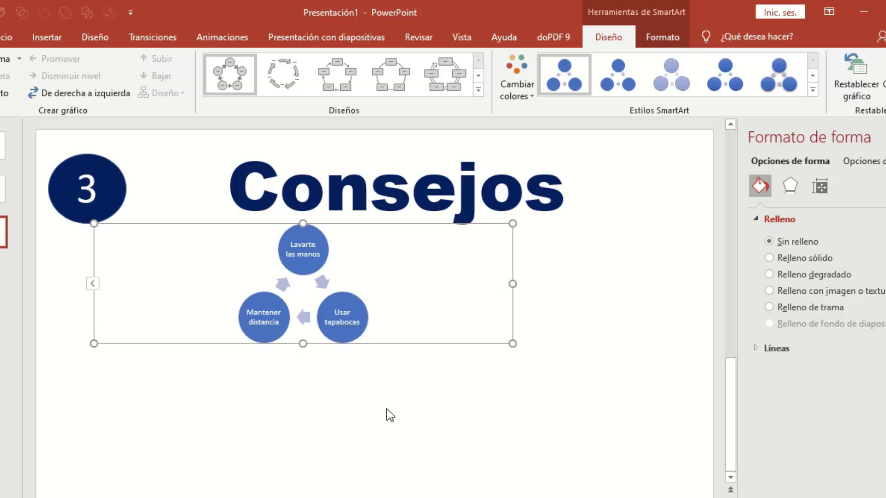
click(393, 354)
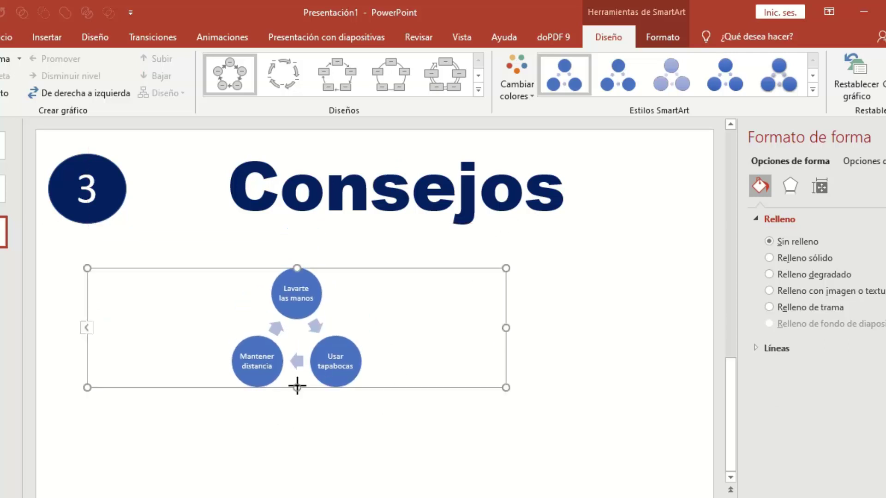
drag(297, 388, 298, 446)
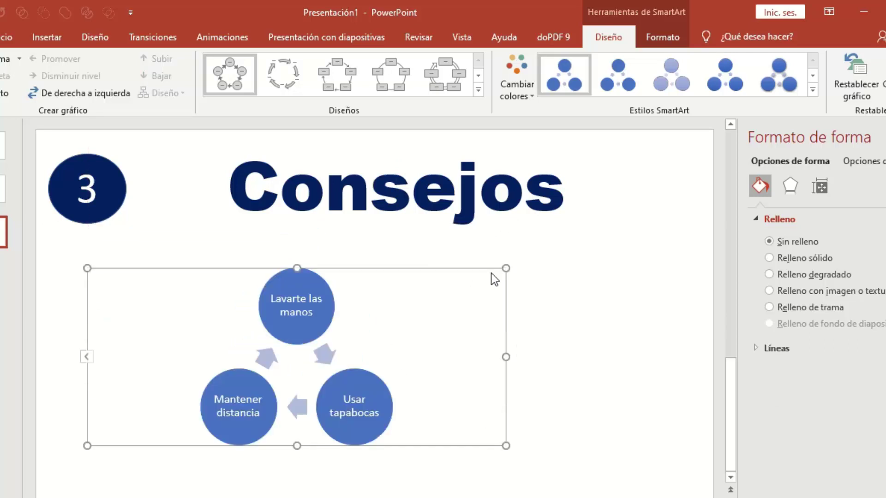
drag(506, 268, 541, 244)
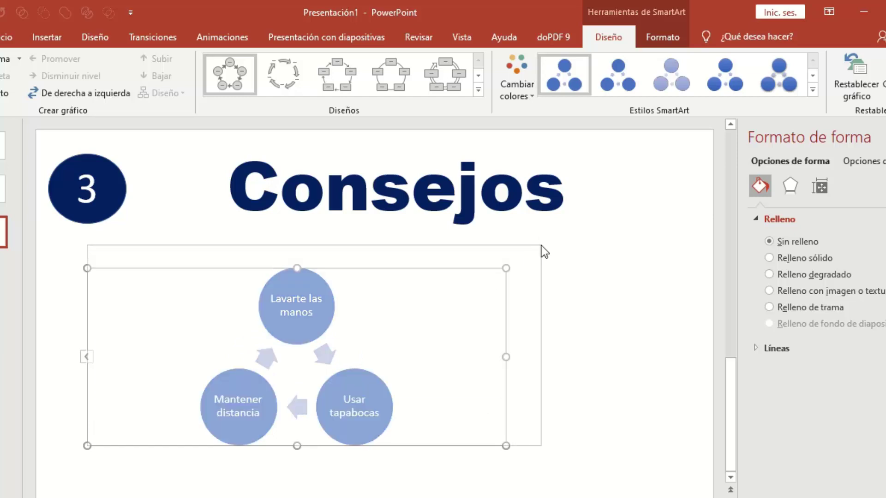
drag(539, 323, 523, 345)
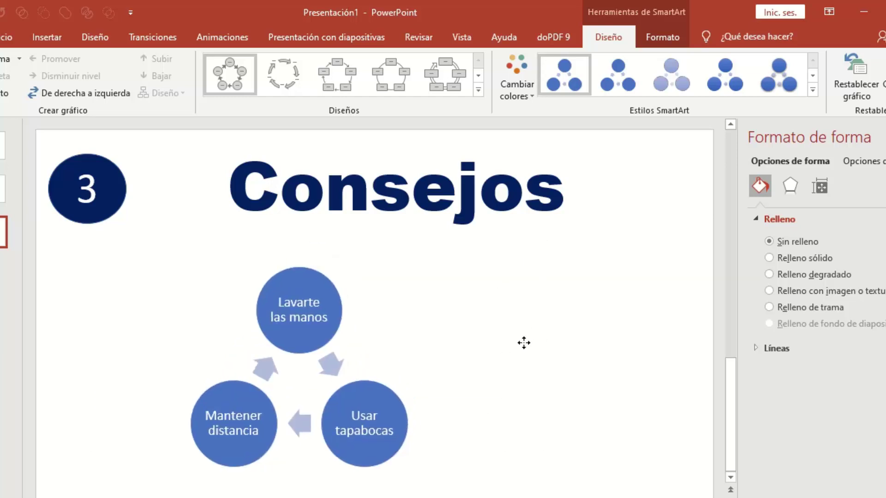
Apply the multicolour yellow-green-blue scheme and fill the top-to-right arrow red.
click(513, 90)
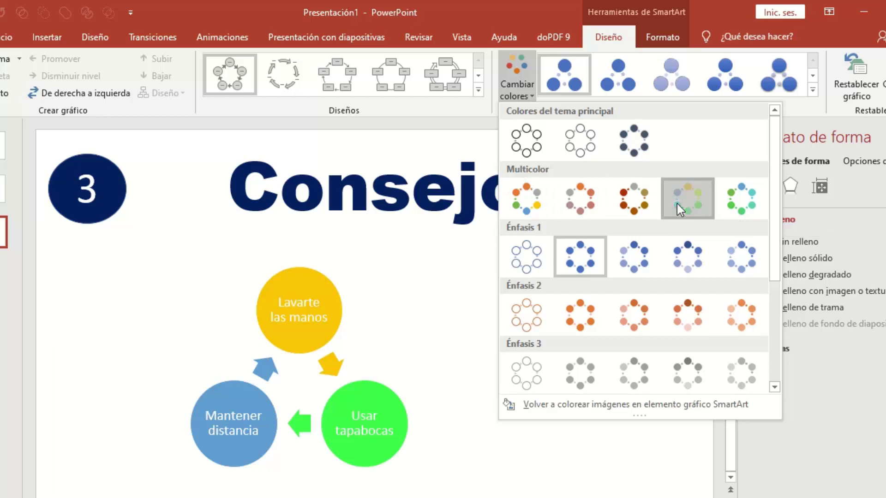
click(676, 203)
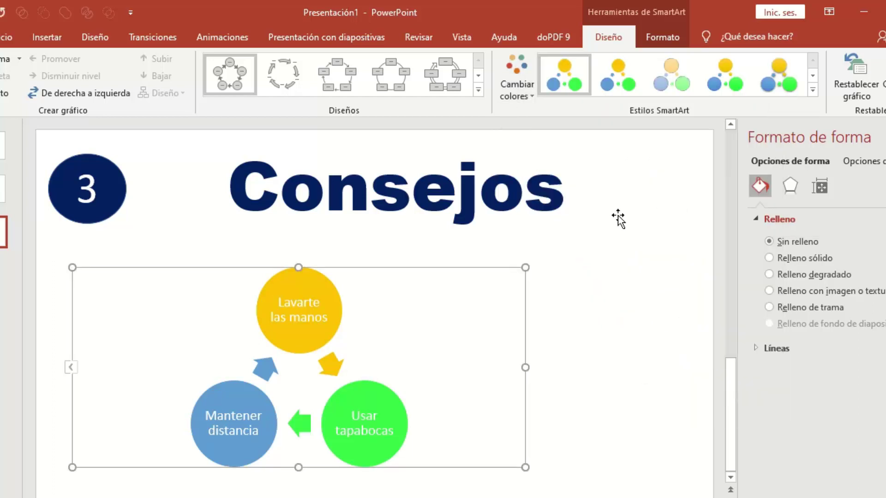
click(332, 366)
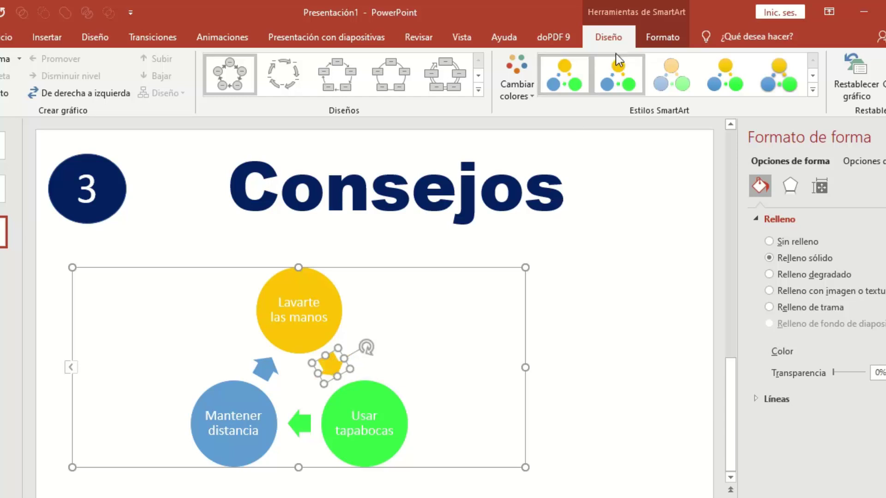
click(648, 40)
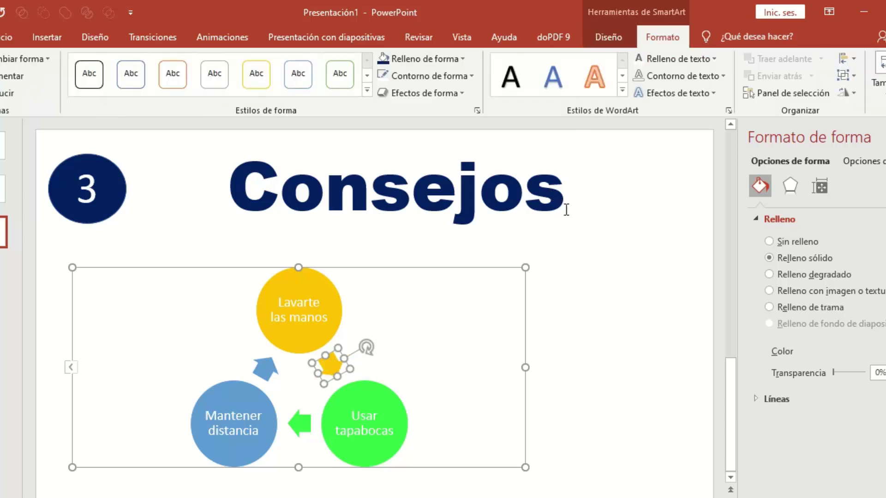
click(446, 62)
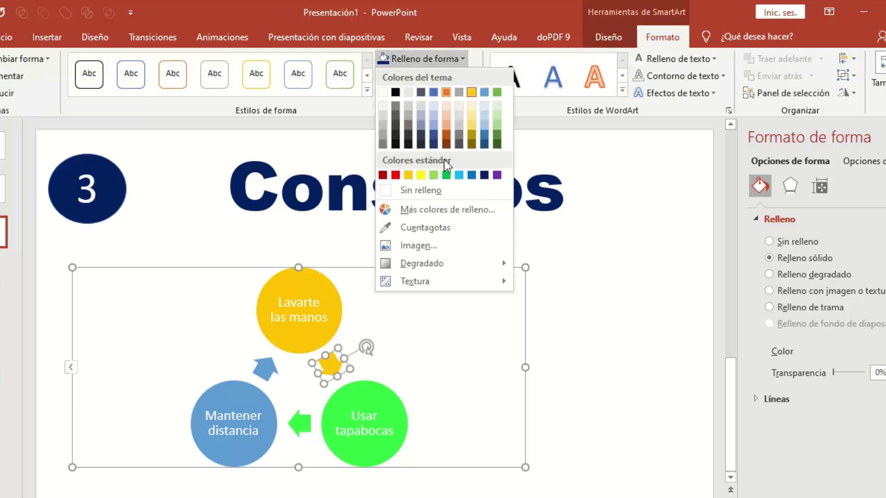
click(396, 175)
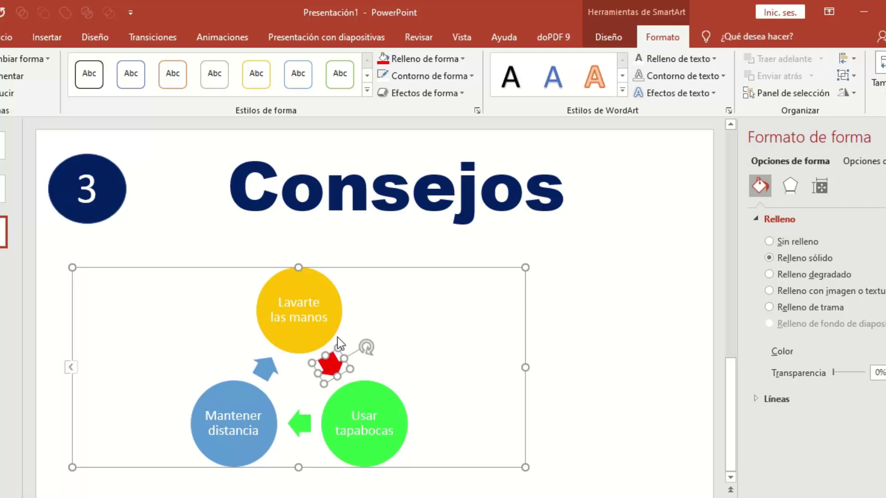
Copy the red arrow's formatting onto the left and bottom arrows with Copiar formato.
click(7, 37)
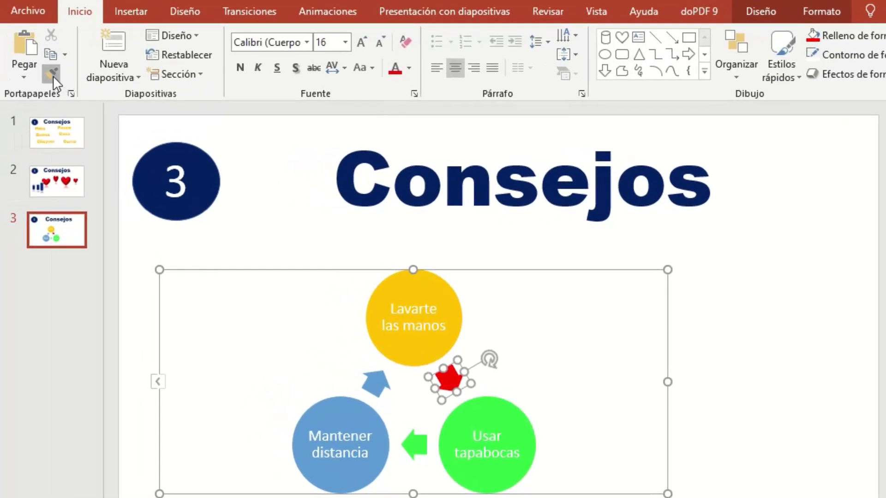
click(375, 385)
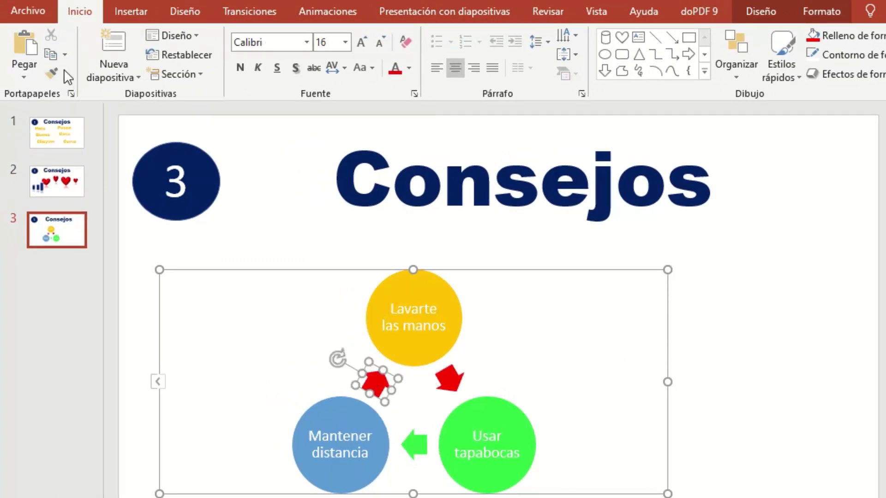
click(52, 73)
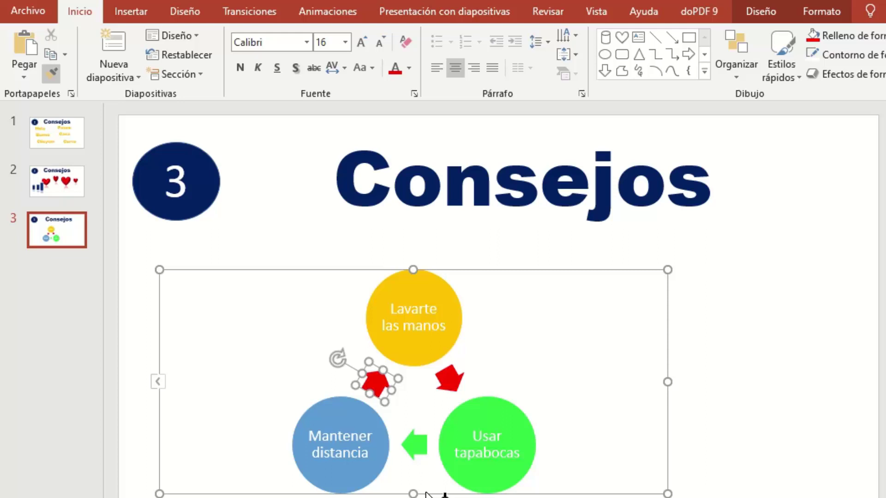
click(414, 444)
click(602, 259)
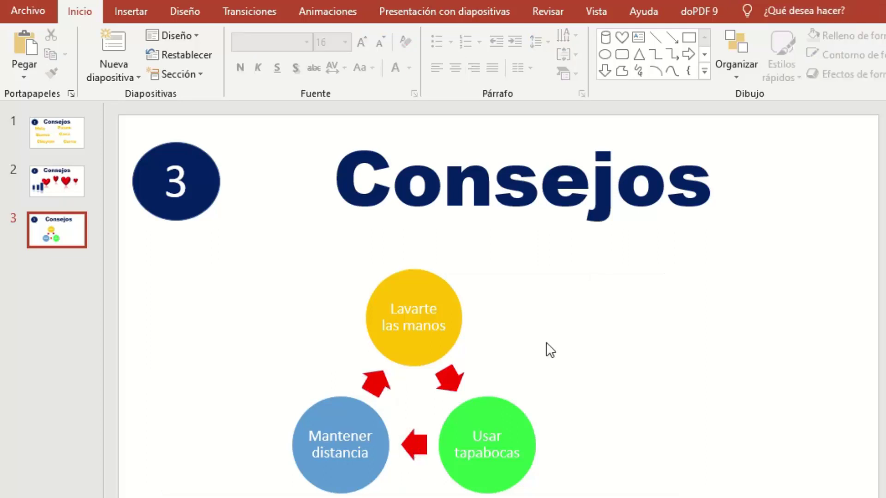
click(419, 445)
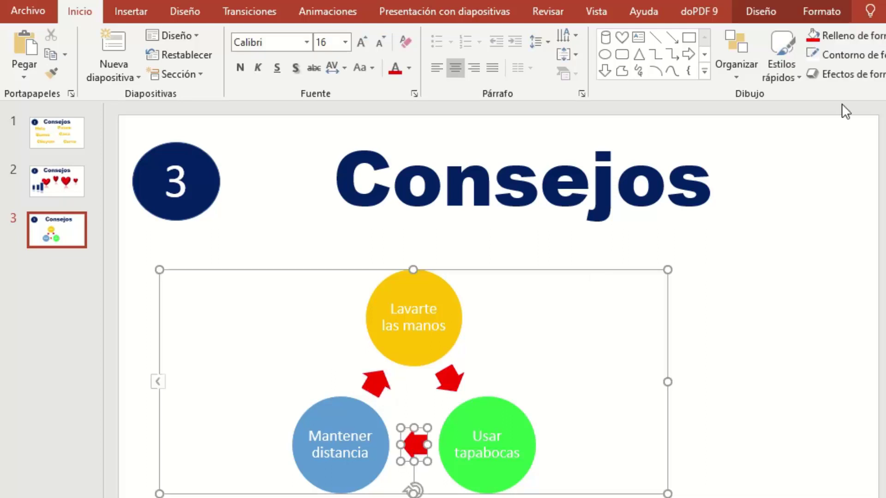
Make the cycle run De derecha a izquierda, swapping Usar tapabocas and Mantener distancia.
click(759, 14)
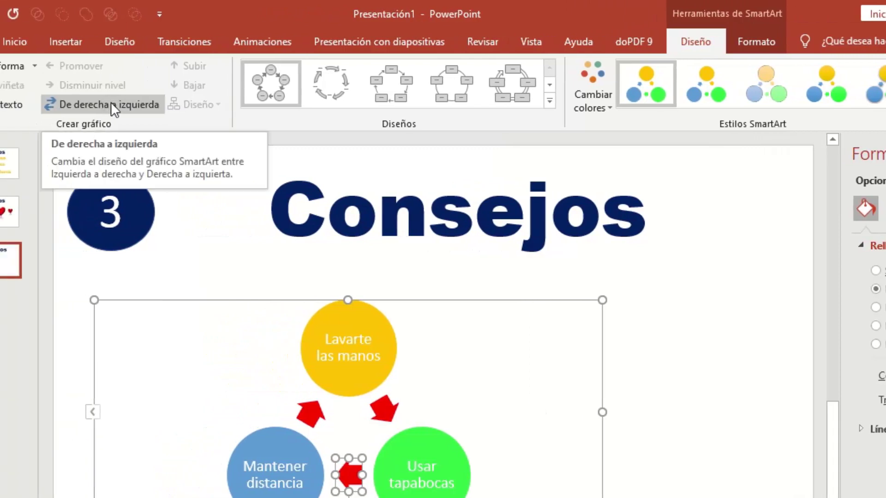
click(110, 105)
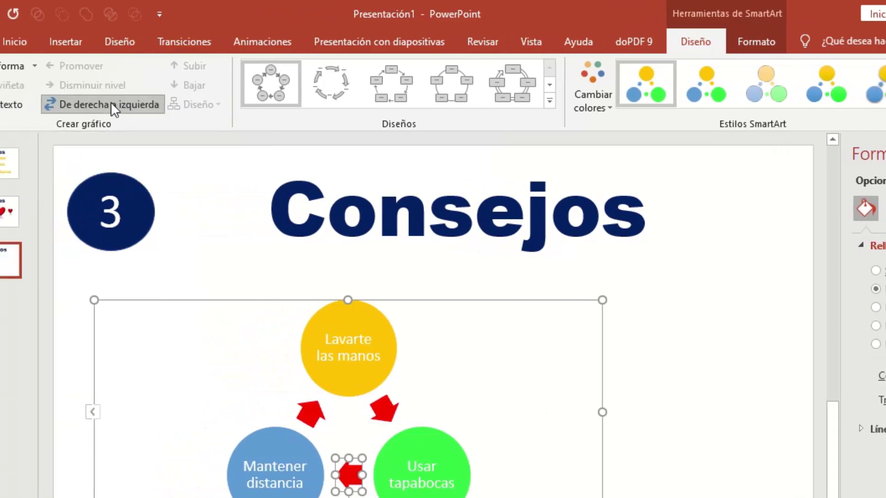
click(122, 101)
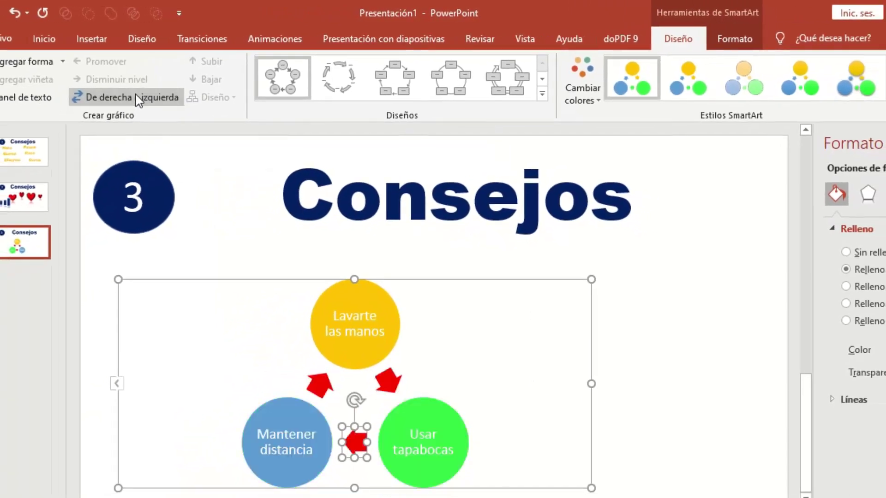
click(122, 101)
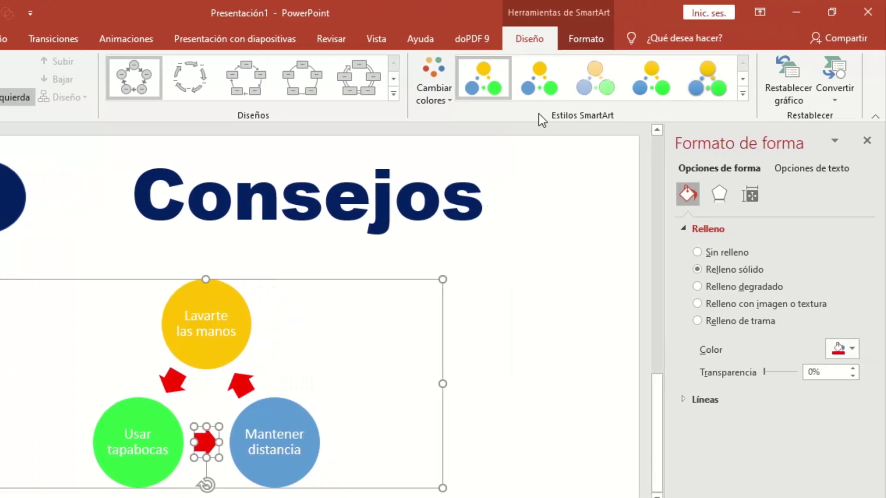
Give the cycle the glossy 3D Pulido style and narrow it from the right edge.
click(382, 280)
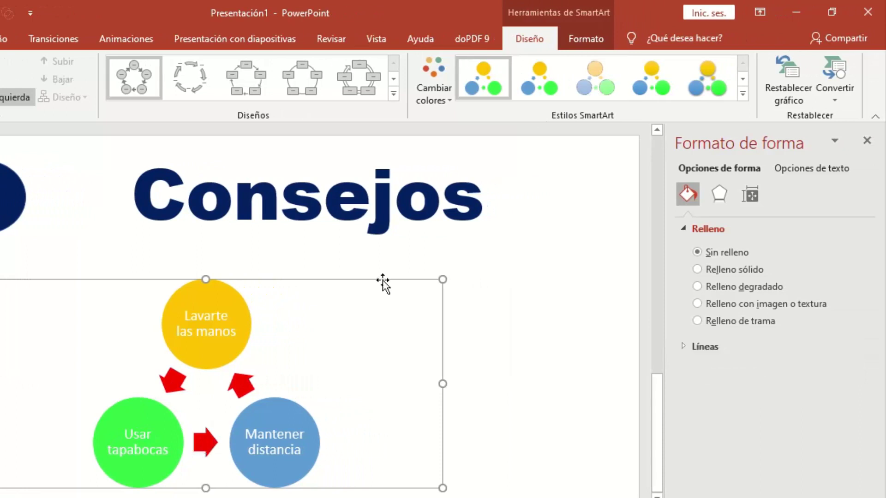
click(743, 79)
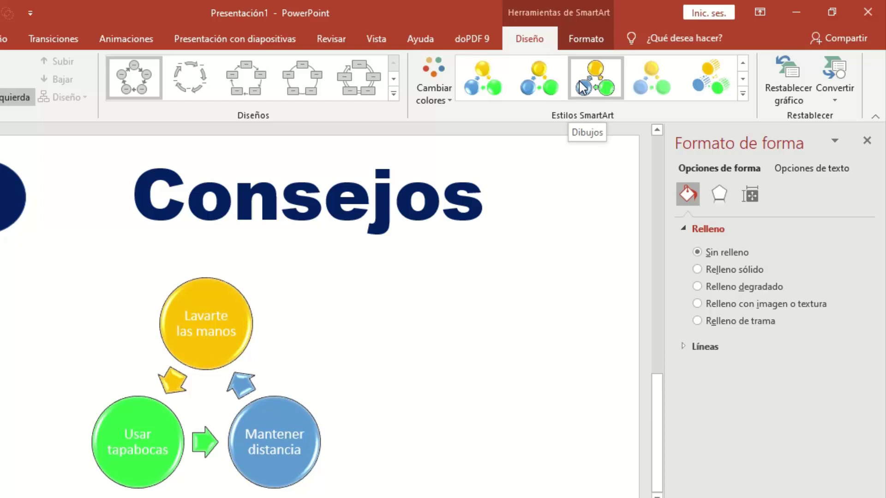
click(492, 90)
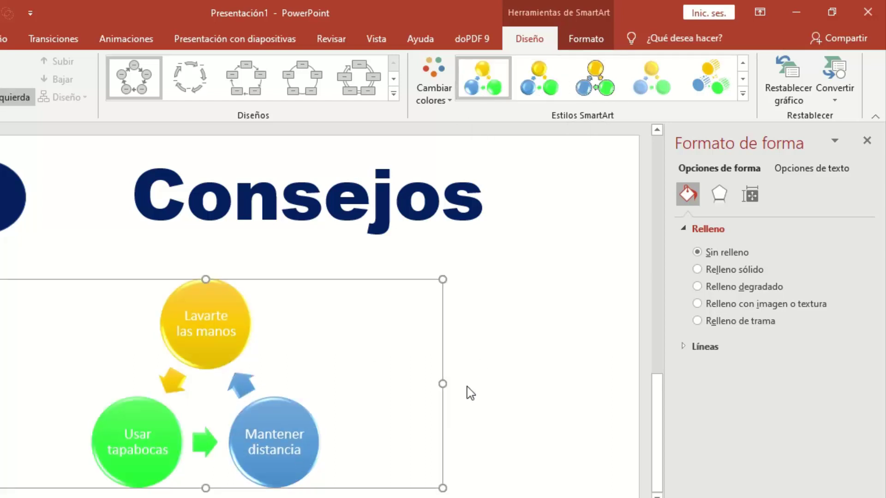
mouse_move(441, 386)
mouse_down()
mouse_move(341, 384)
mouse_move(362, 366)
mouse_up()
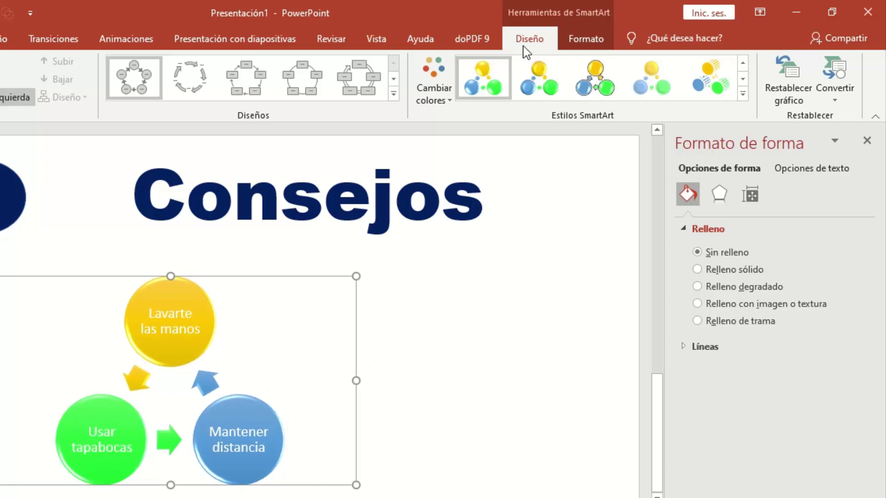
Switch the diagram to Circular básico with a 3D style and orange-yellow-grey multicolour scheme.
click(394, 94)
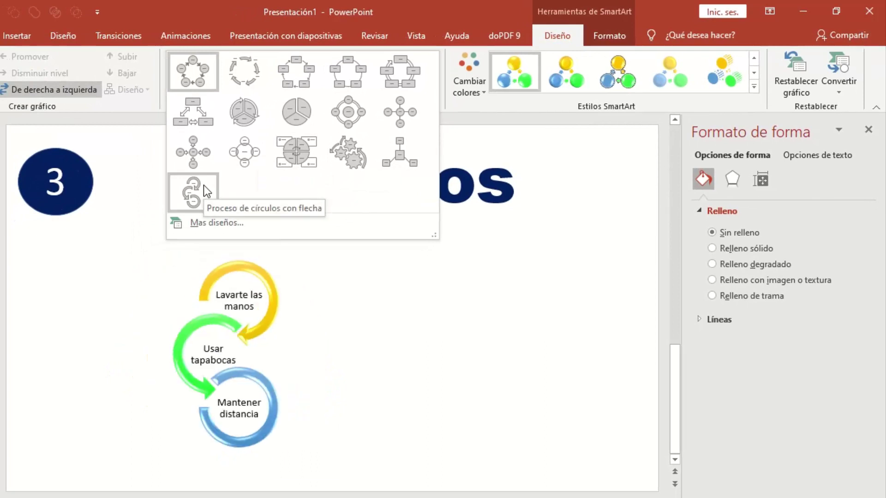
click(305, 123)
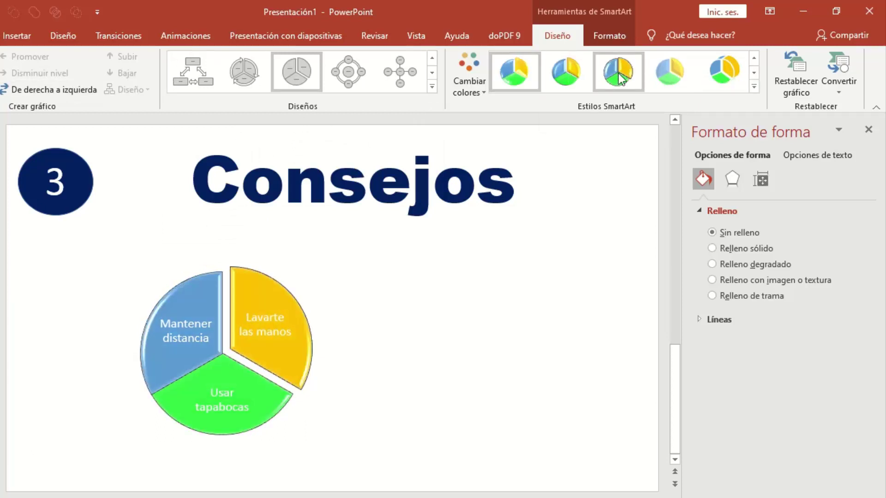
click(752, 75)
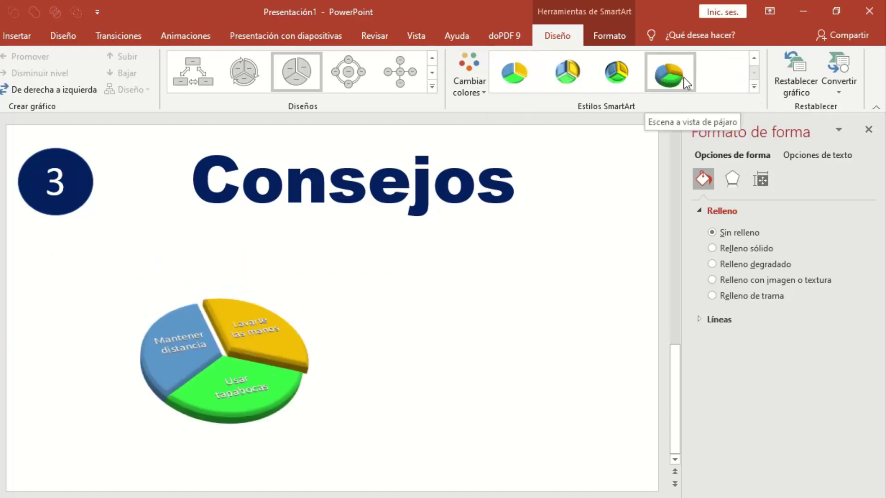
click(627, 76)
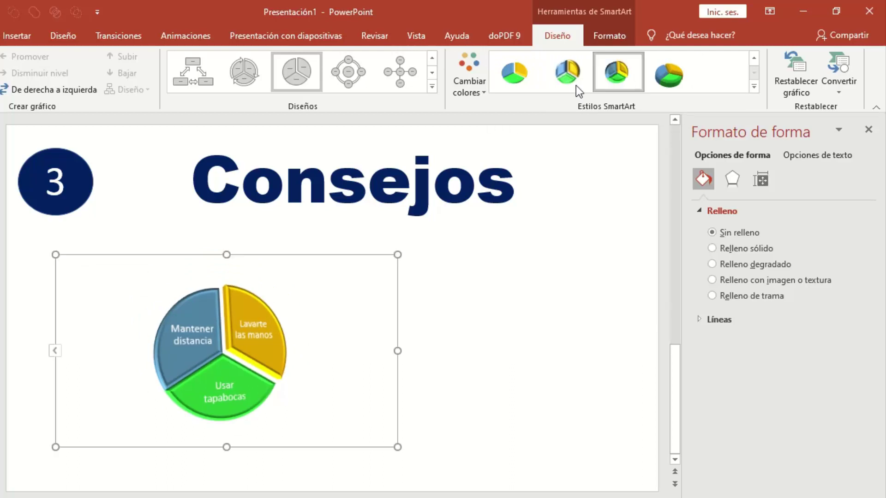
click(463, 81)
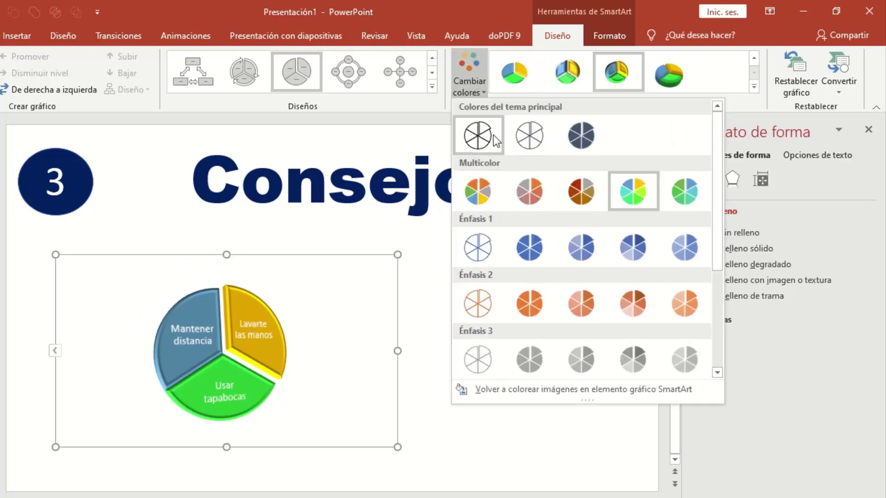
click(477, 191)
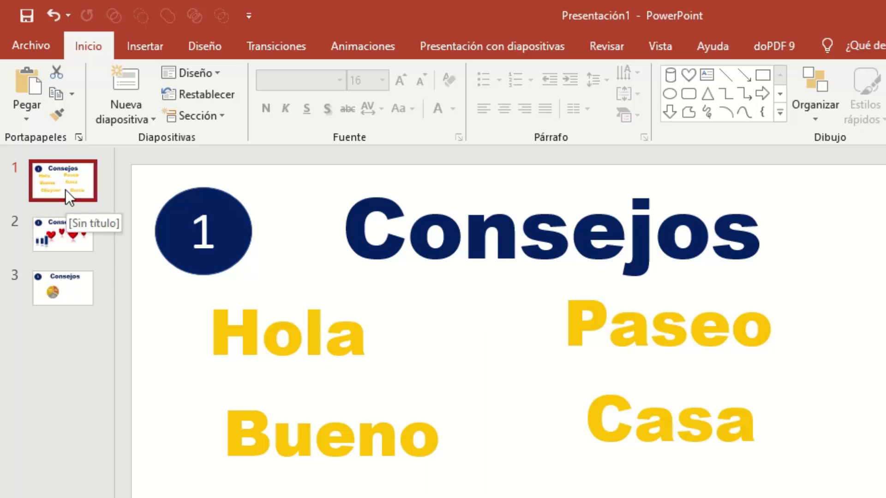
Move the words slide to the end and the pie slide to the start, then select Hola.
drag(65, 186, 63, 298)
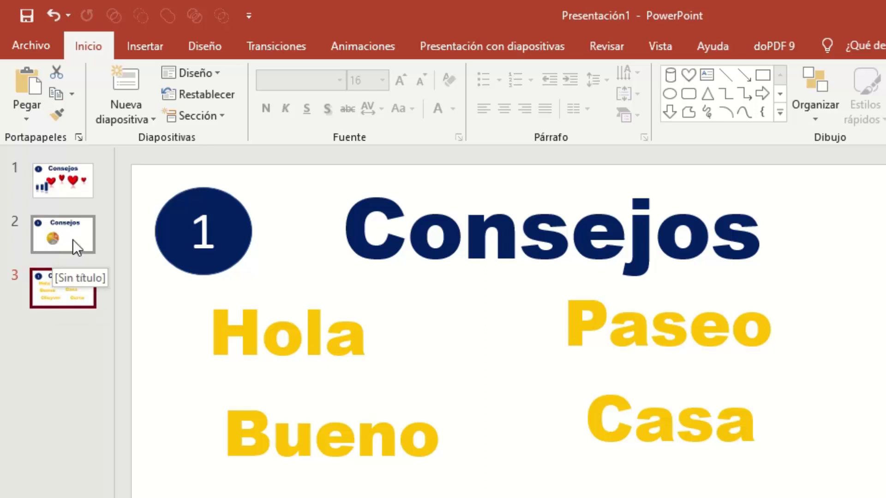
drag(73, 240, 77, 178)
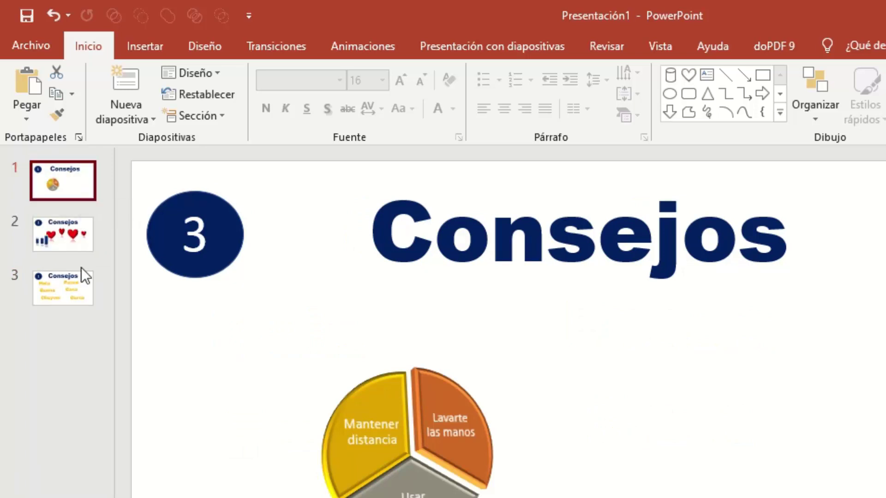
click(62, 235)
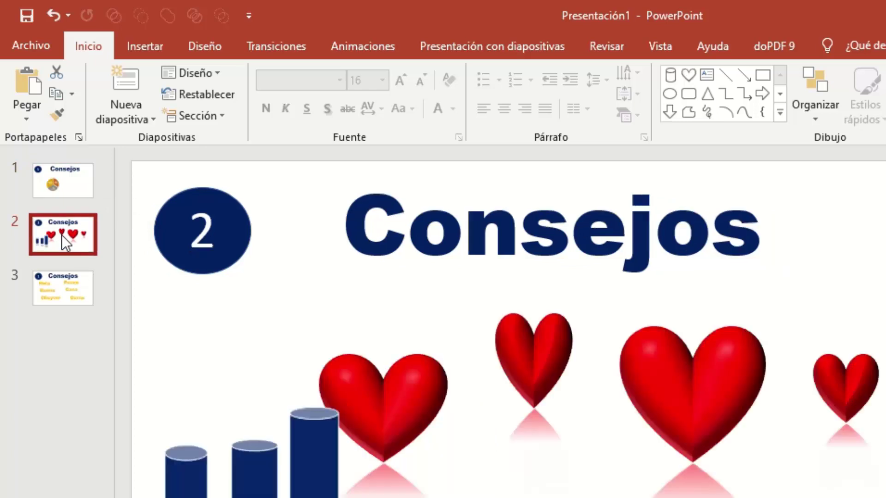
click(63, 295)
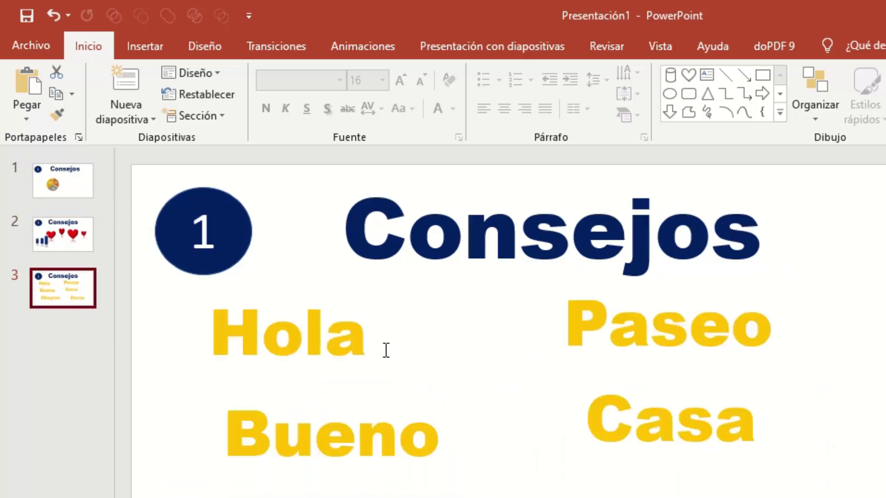
click(369, 328)
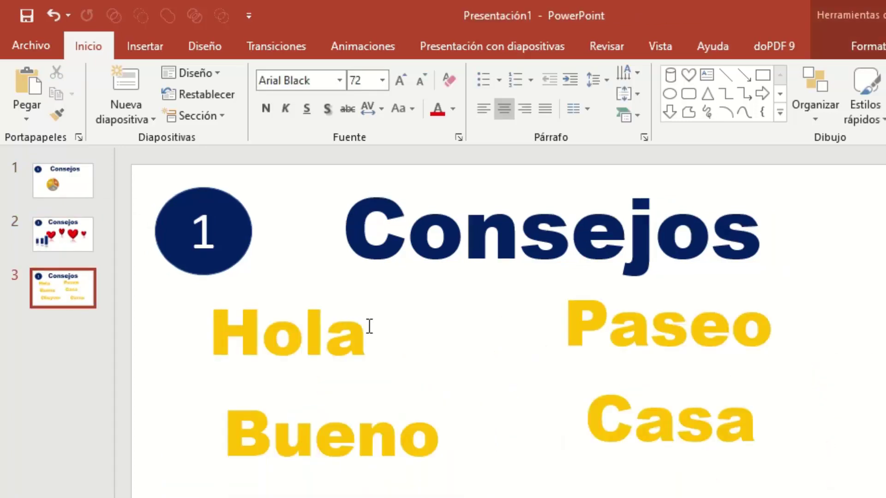
Fill the Hola box with the Consejos navy using the shape-fill eyedropper.
click(351, 293)
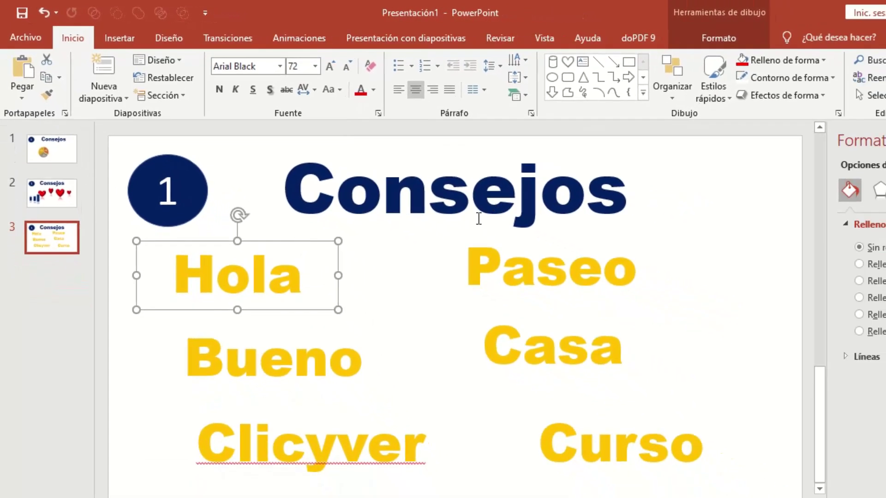
click(701, 38)
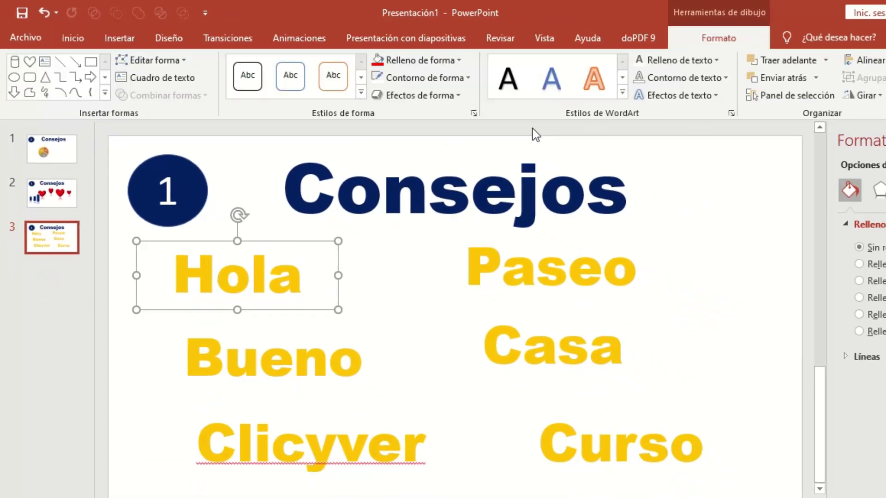
click(424, 61)
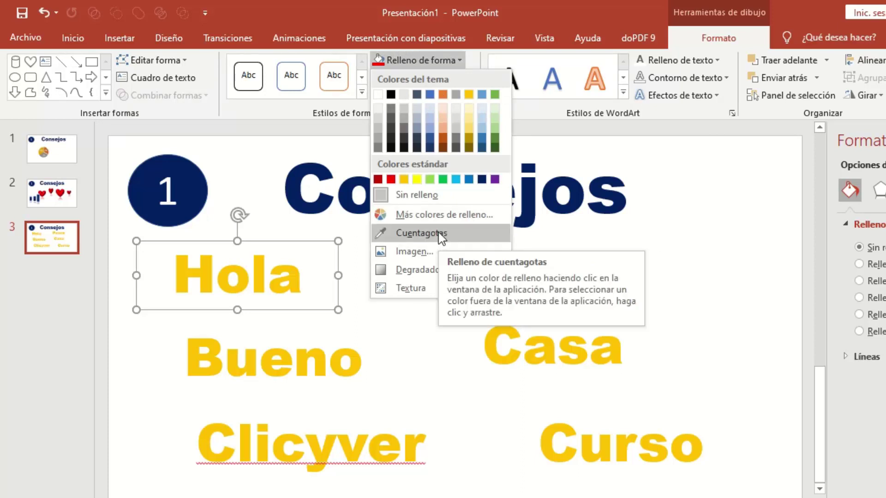
click(436, 233)
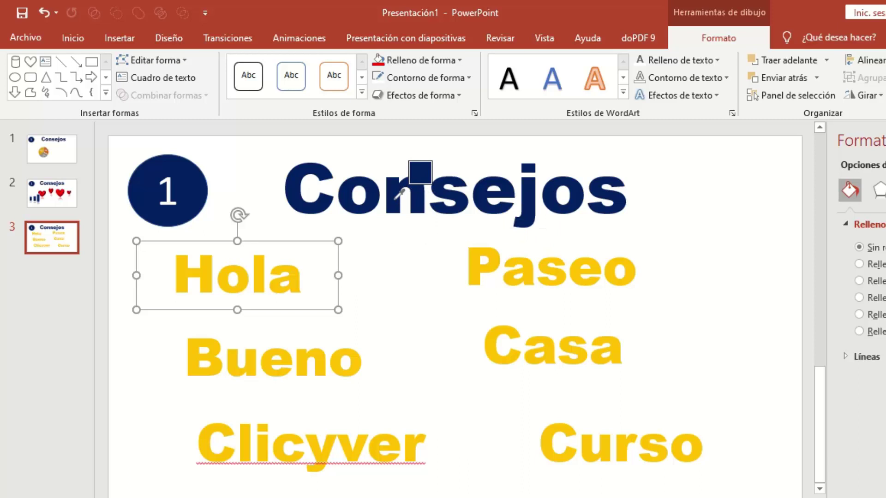
click(396, 197)
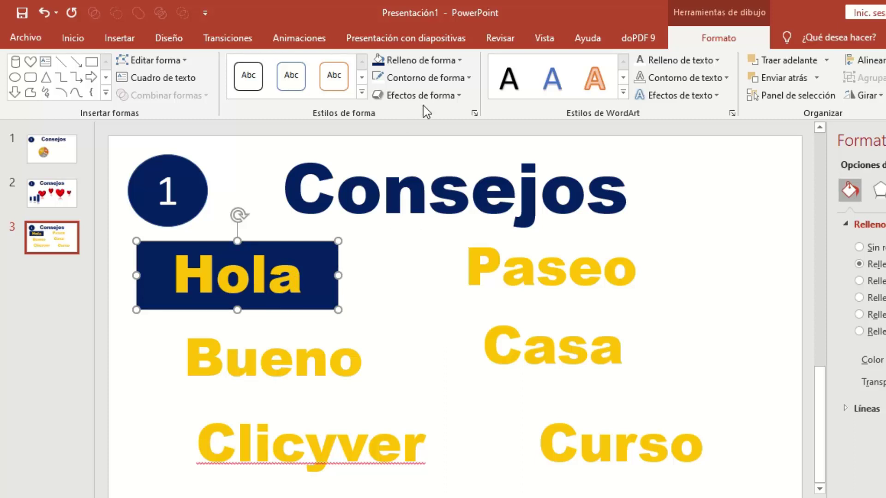
Re-fill the Hola box with the white background colour and nudge it right.
click(424, 60)
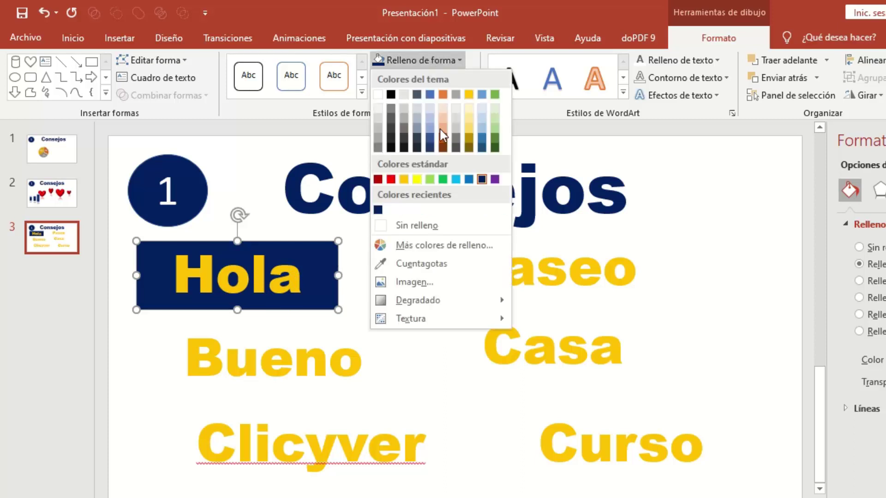
click(426, 262)
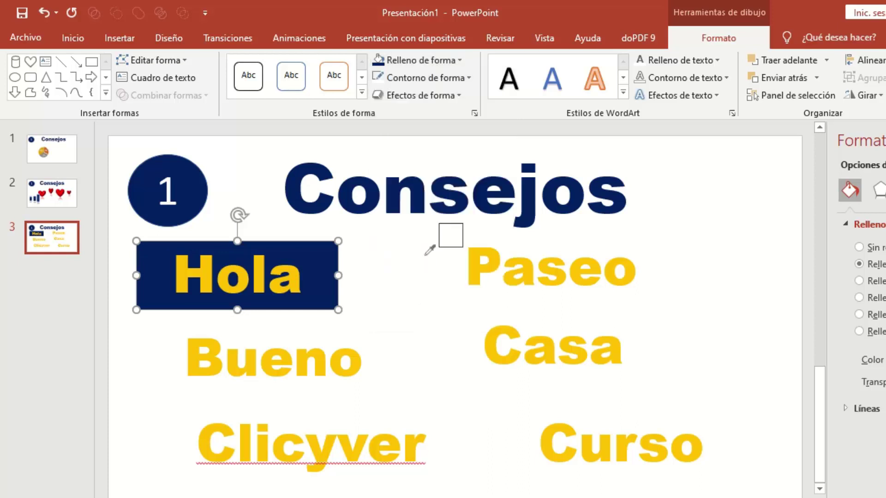
click(344, 261)
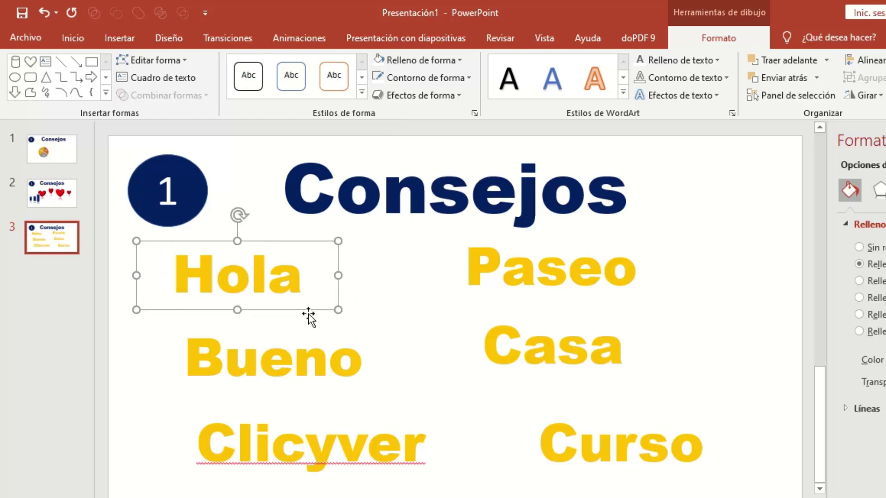
drag(296, 311, 319, 314)
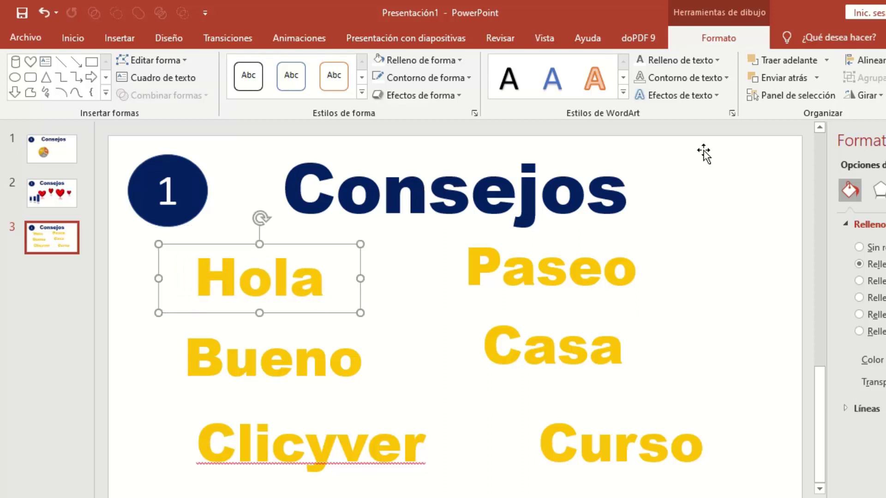
Colour the Hola text navy by sampling the Consejos title with the eyedropper.
click(702, 62)
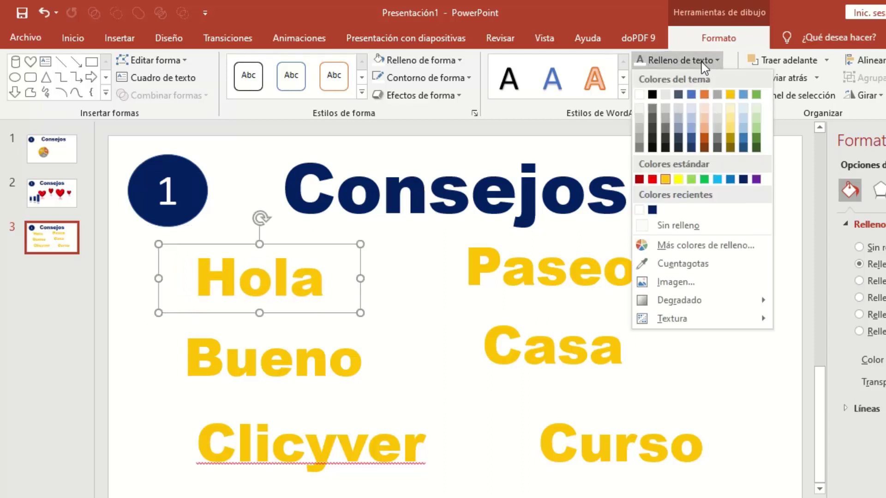
click(696, 270)
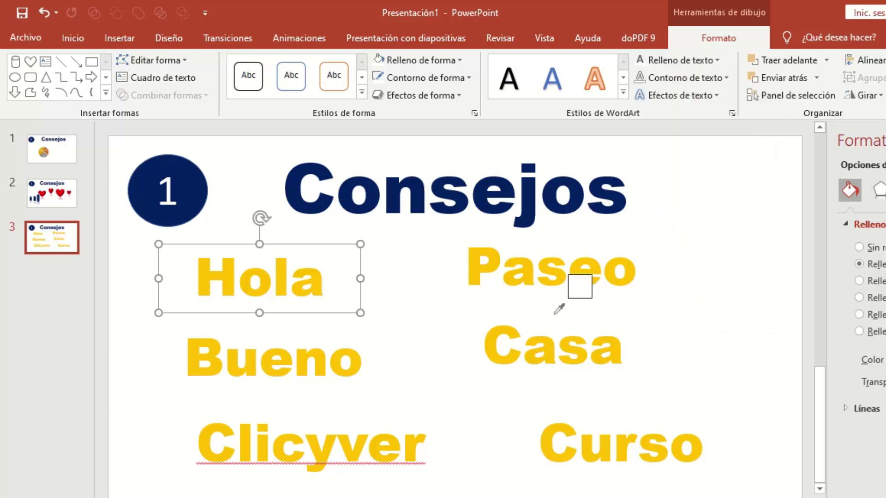
click(464, 200)
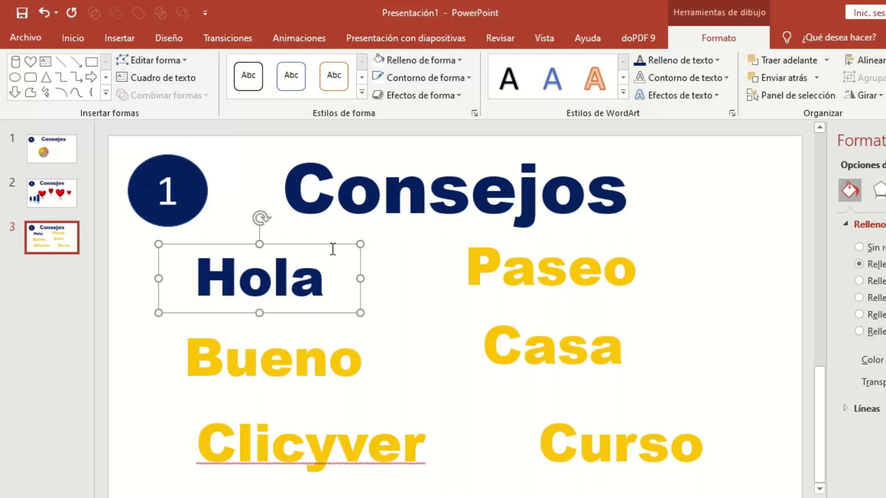
Fill the Hola letters with the vacaciones picture from Desktop\nuevo and reposition the box.
click(695, 62)
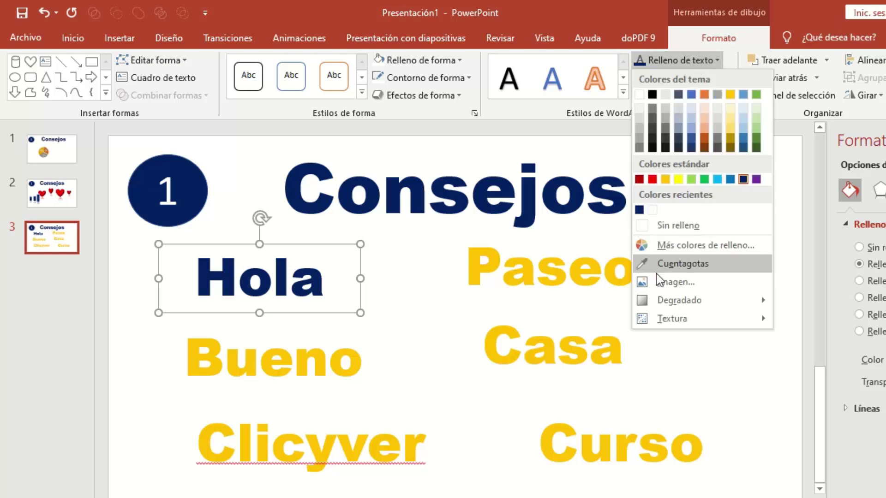
click(685, 283)
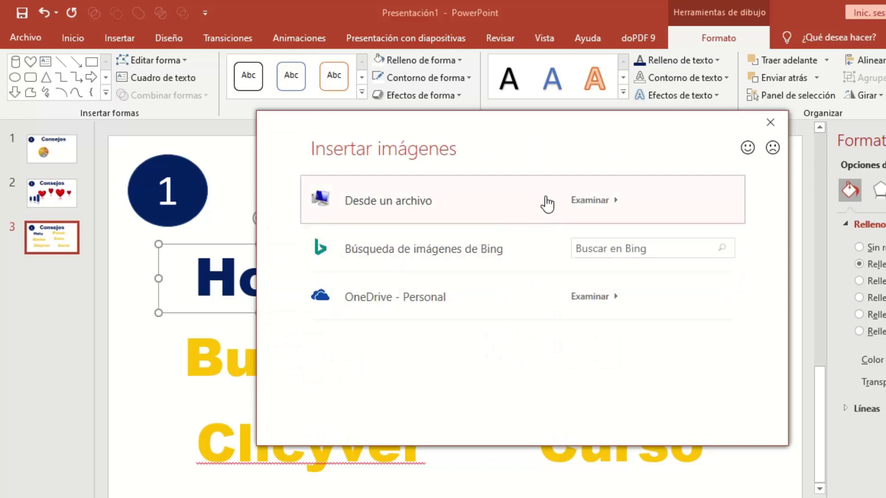
click(547, 203)
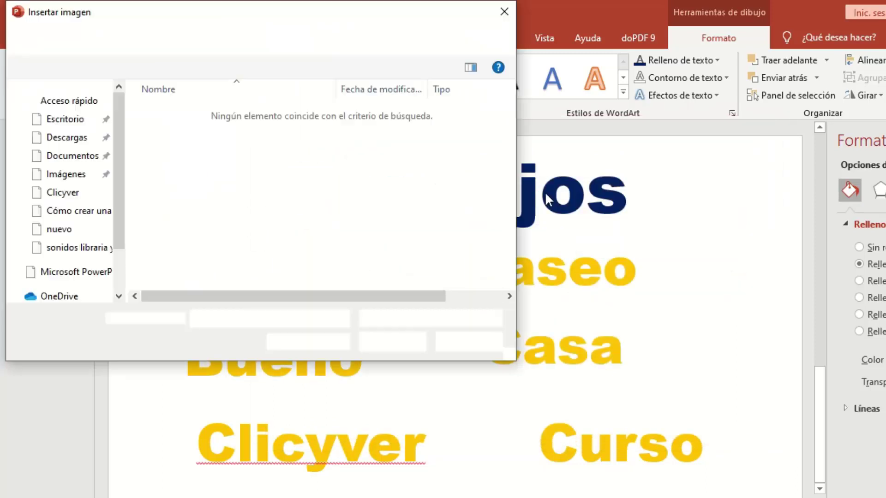
click(100, 176)
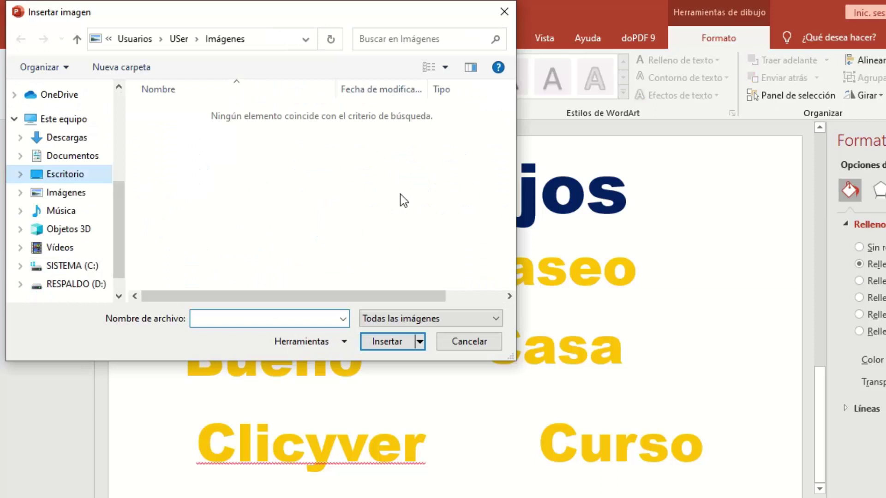
scroll(363, 194, down, 1)
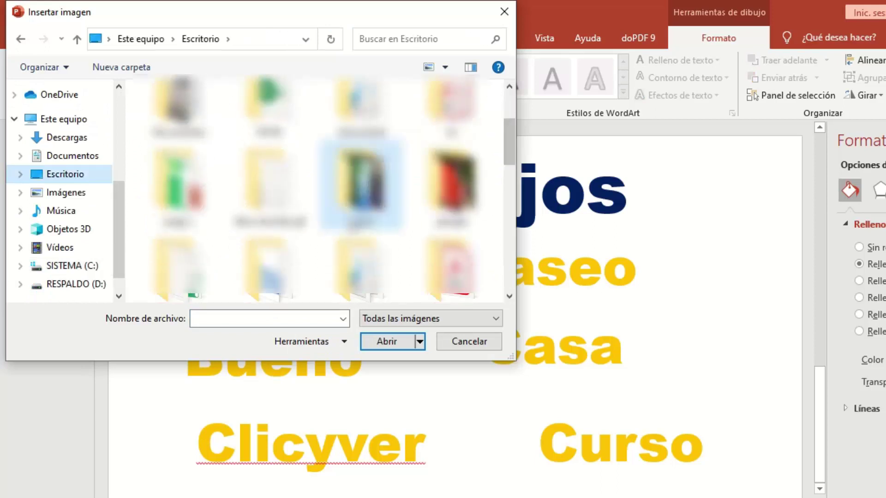
double_click(362, 187)
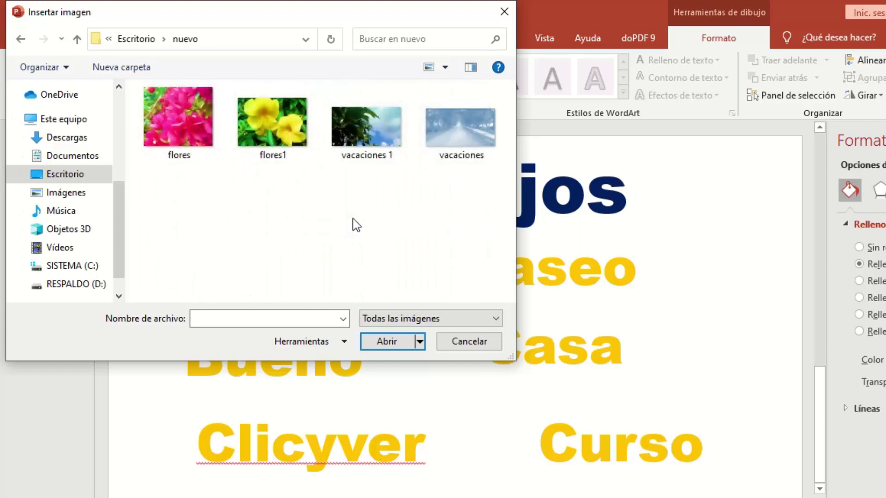
click(440, 133)
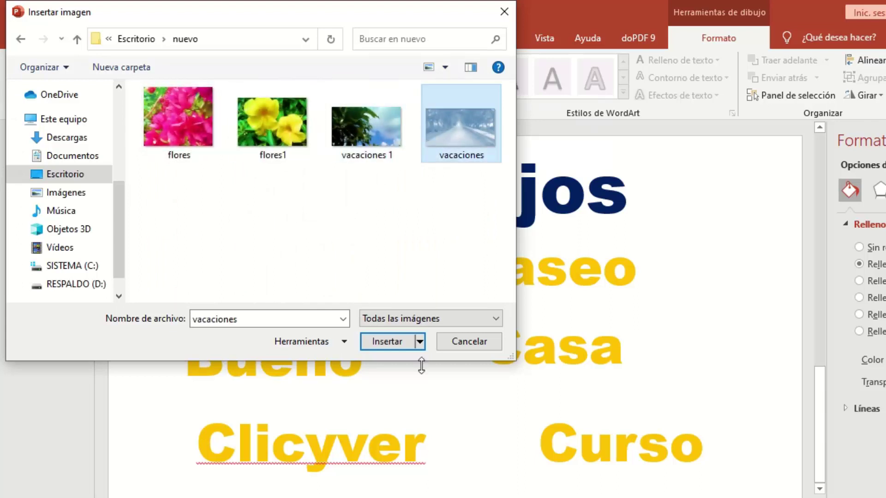
click(399, 345)
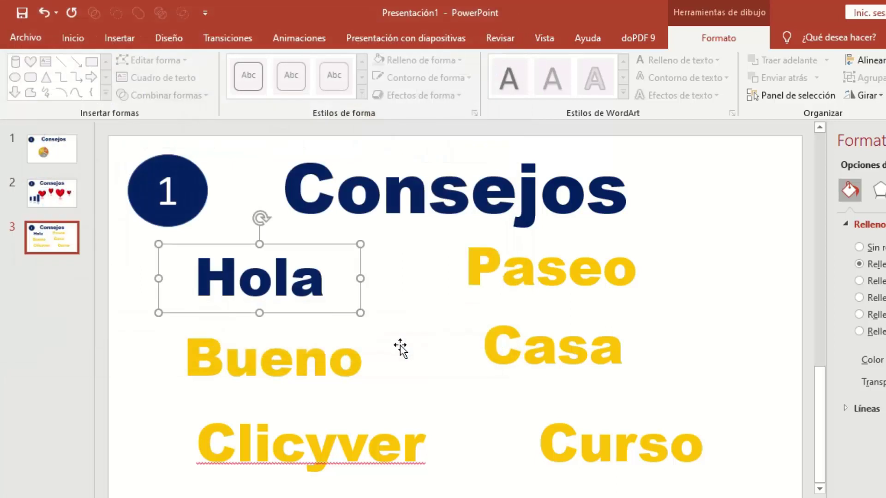
mouse_move(336, 323)
mouse_down()
mouse_move(303, 309)
mouse_move(318, 316)
mouse_up()
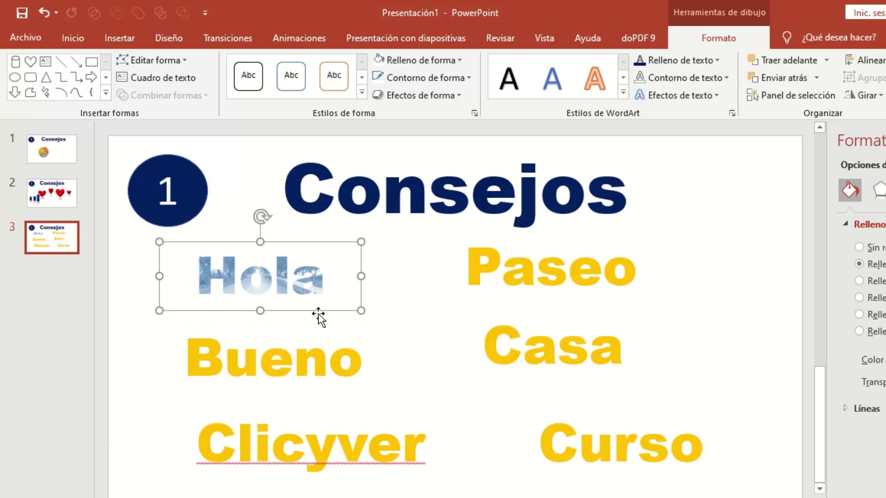
drag(318, 316, 331, 308)
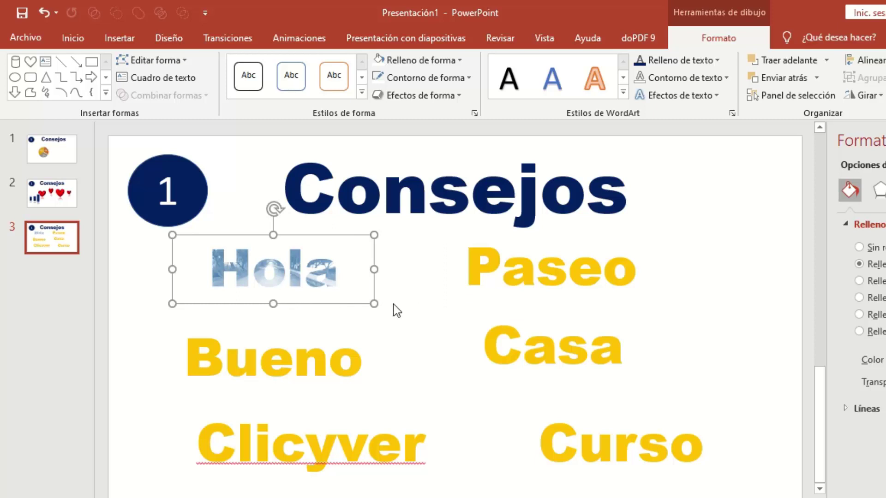
On slide 2, move the left heart slightly up and right.
click(68, 203)
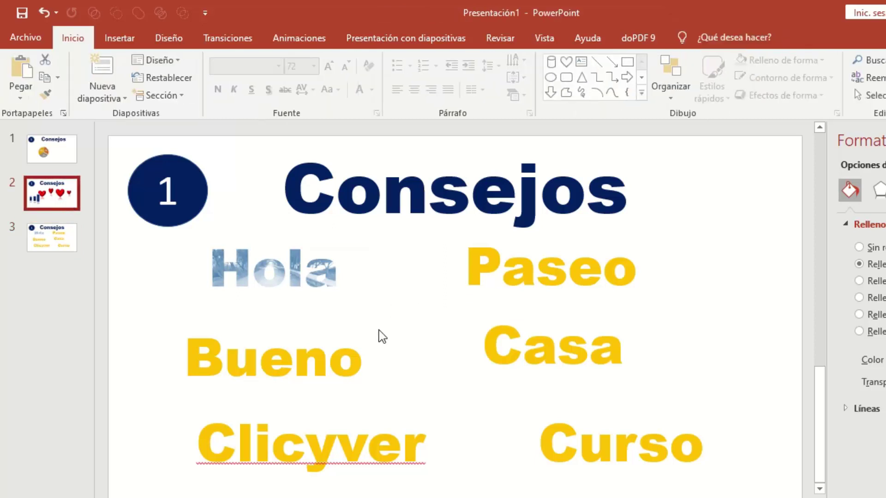
click(320, 324)
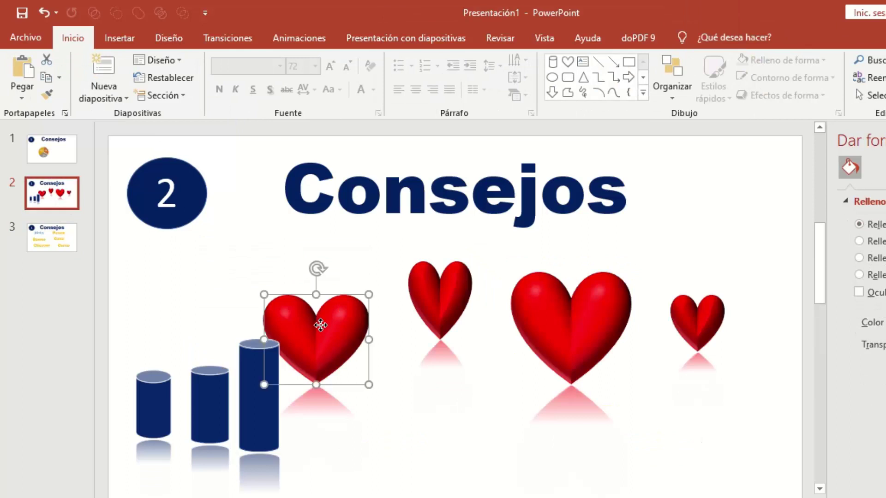
click(210, 406)
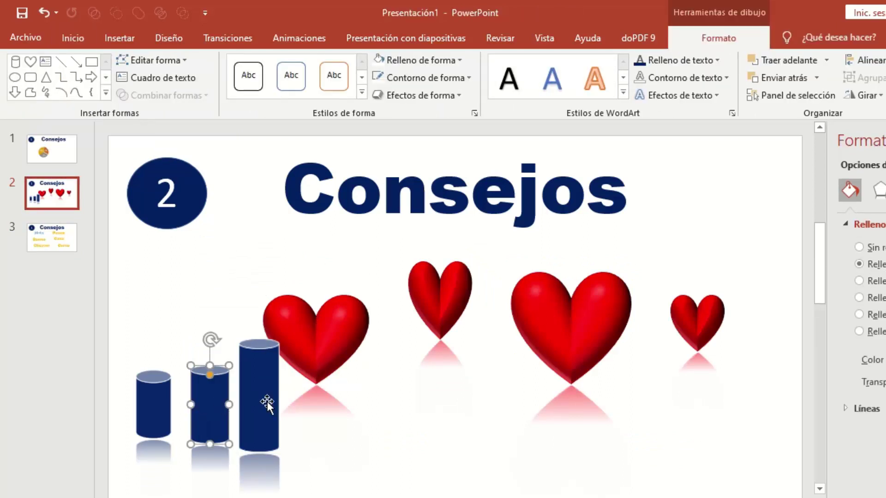
drag(330, 355, 336, 342)
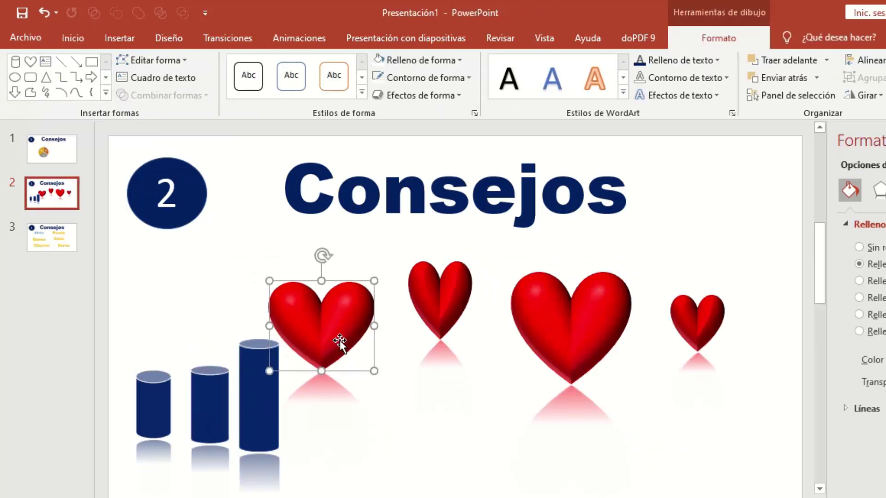
Draw a triangle below the hearts.
click(70, 38)
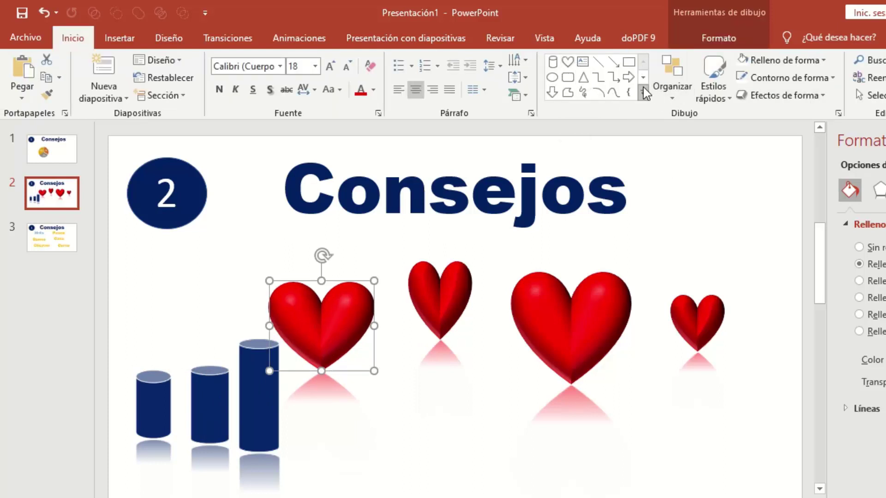
click(584, 78)
drag(418, 395, 513, 473)
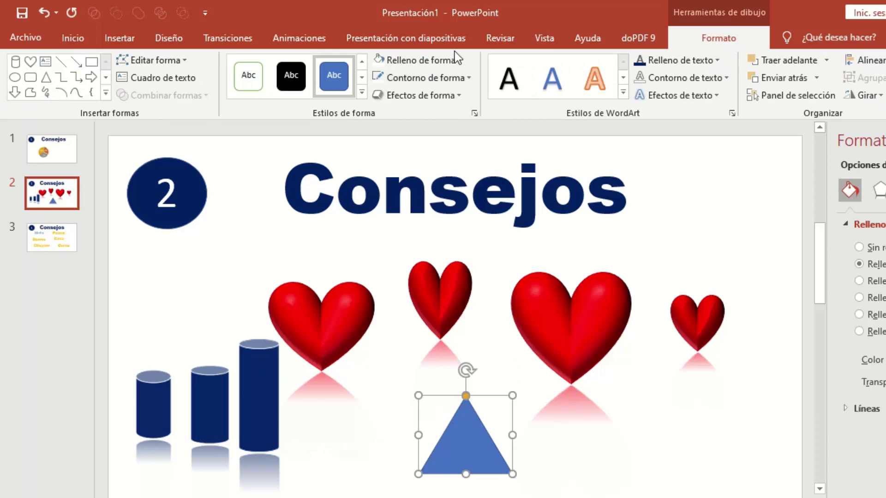
Fill the triangle with the flores1 picture, tuck it under the hearts, and return to slide 3.
click(453, 65)
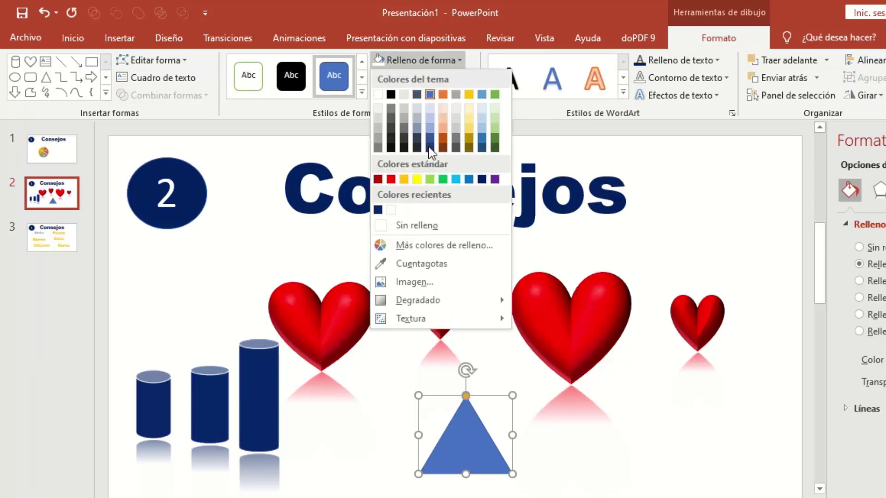
click(428, 284)
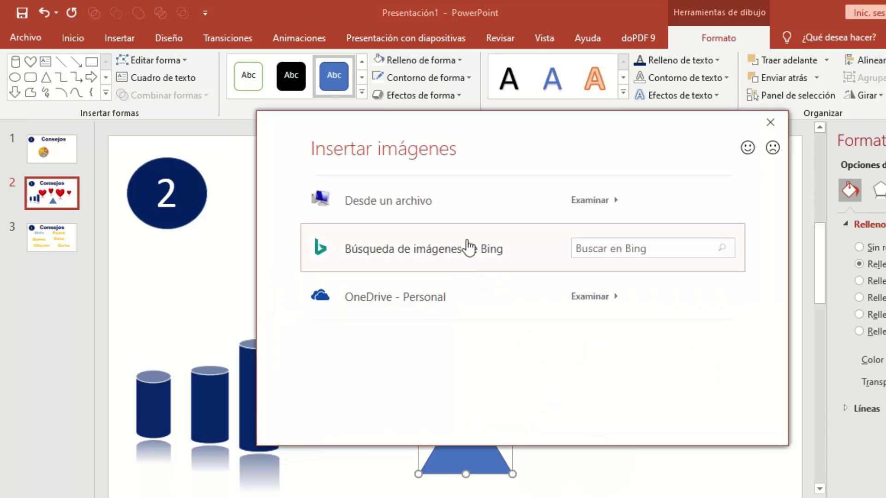
click(481, 212)
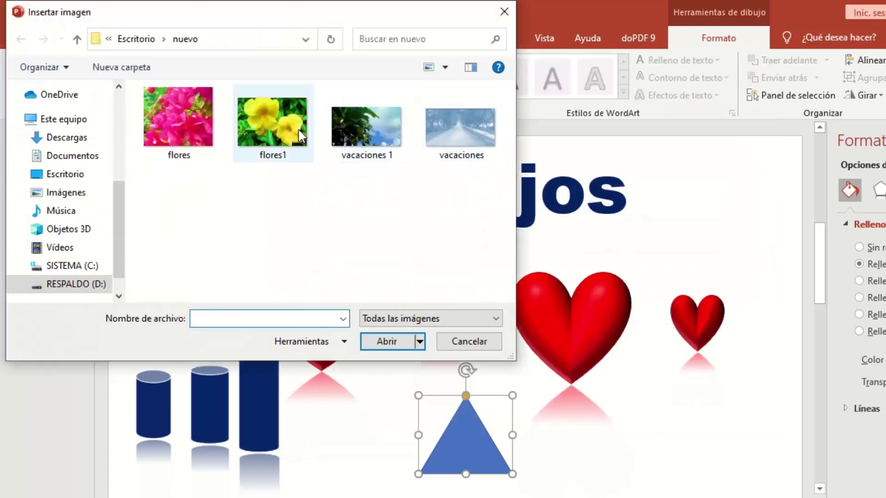
click(300, 135)
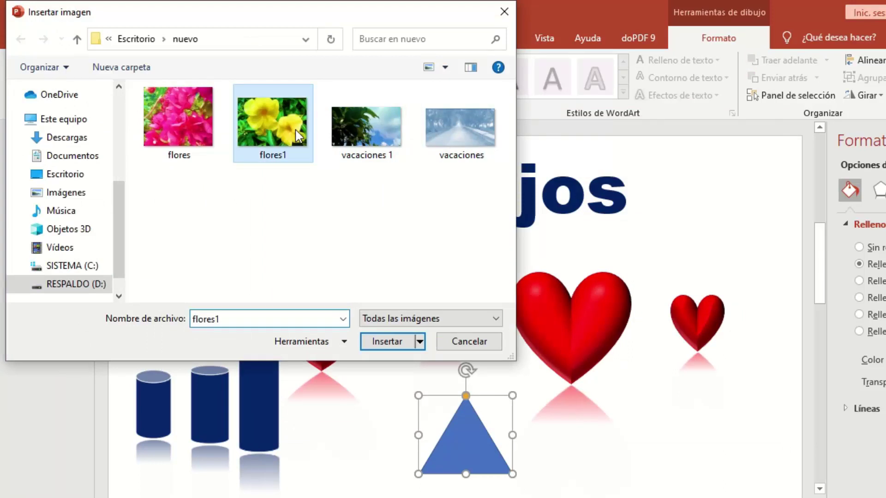
click(387, 342)
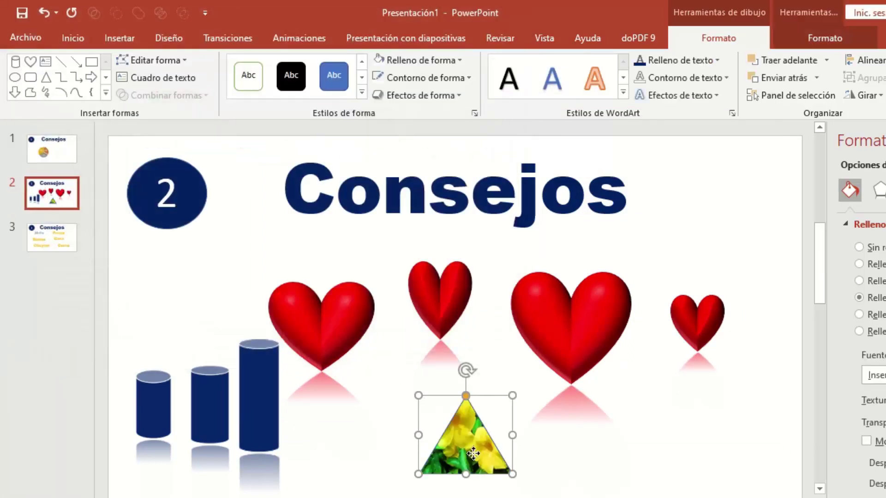
mouse_move(473, 454)
mouse_down()
mouse_move(445, 443)
mouse_move(462, 424)
mouse_up()
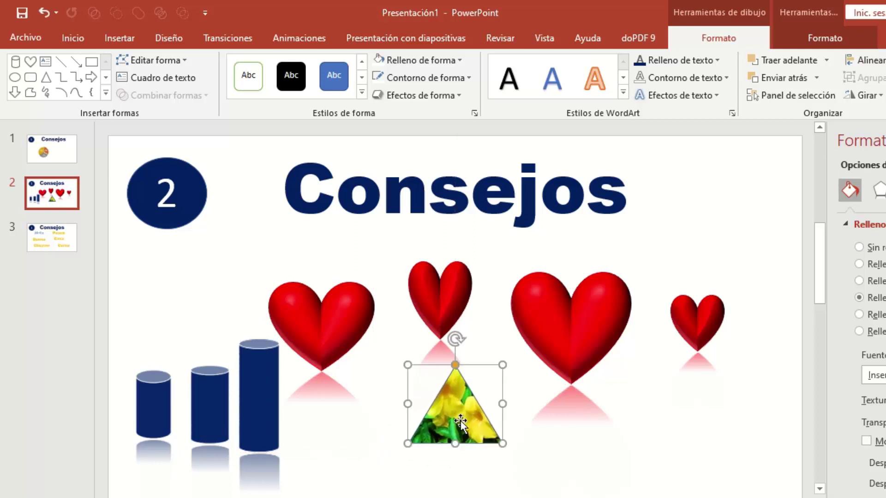
click(64, 244)
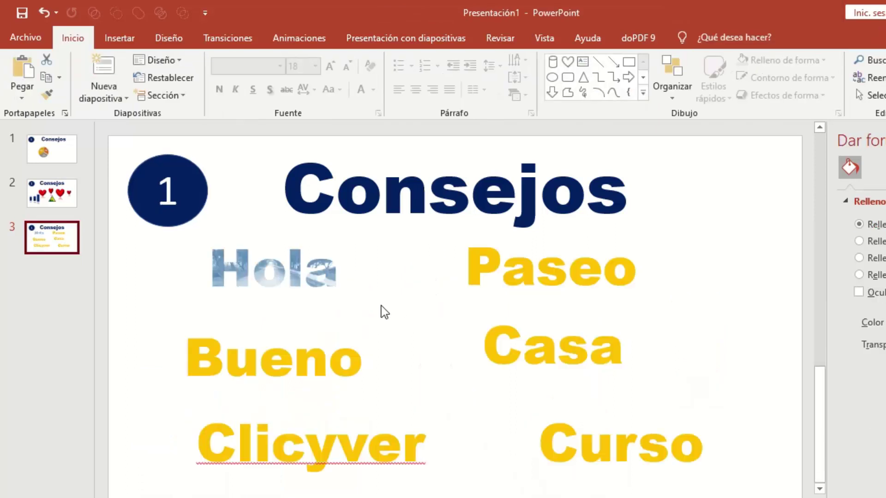
Give the Paseo text a gradient fill and move its stops to 46% and 98%.
click(497, 274)
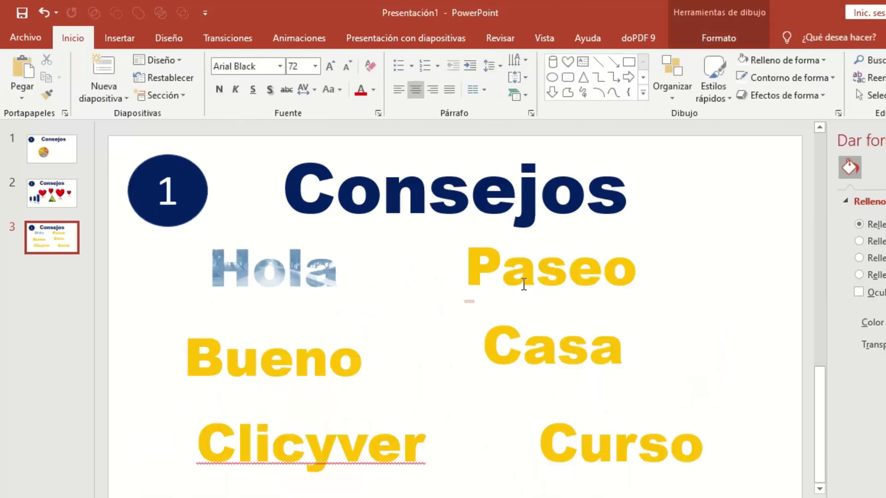
click(603, 303)
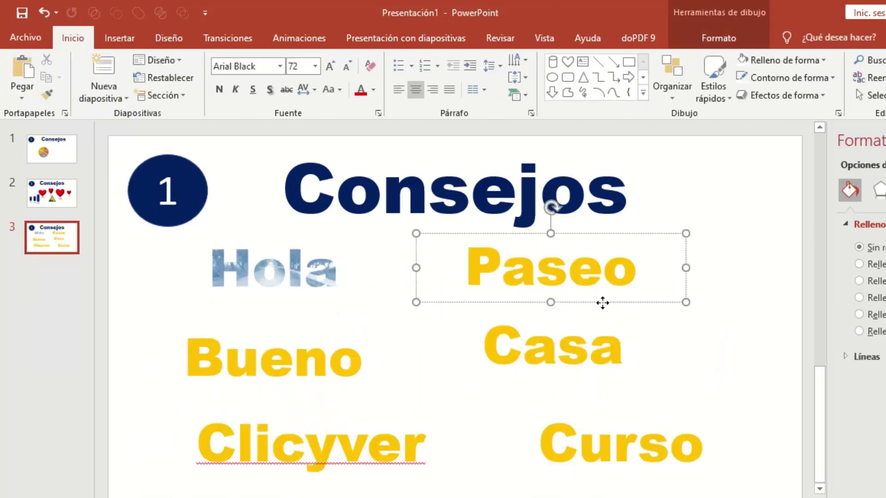
click(720, 34)
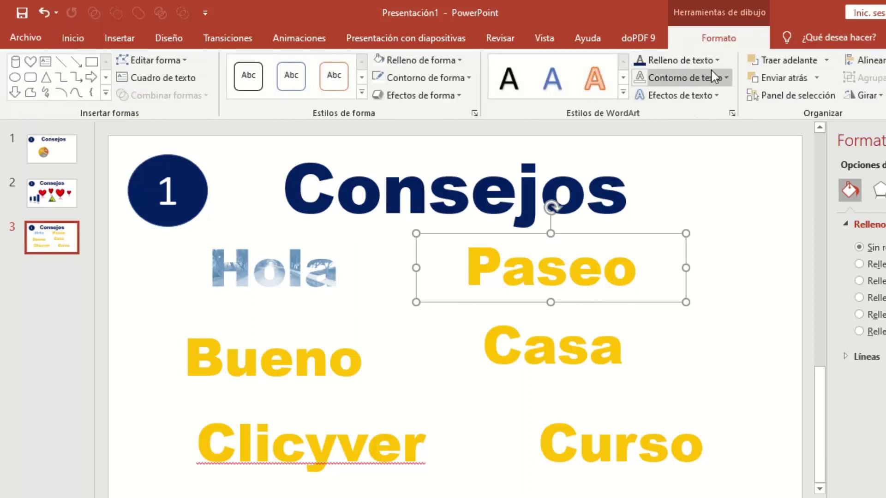
click(713, 62)
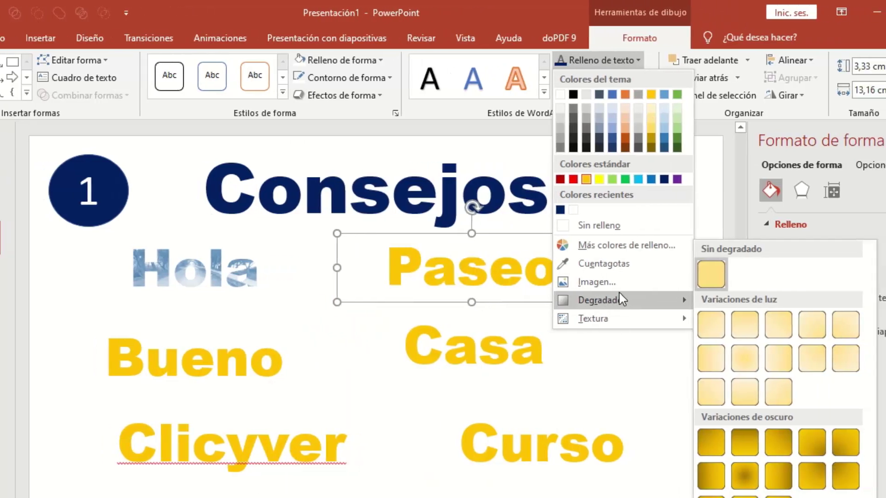
mouse_move(437, 146)
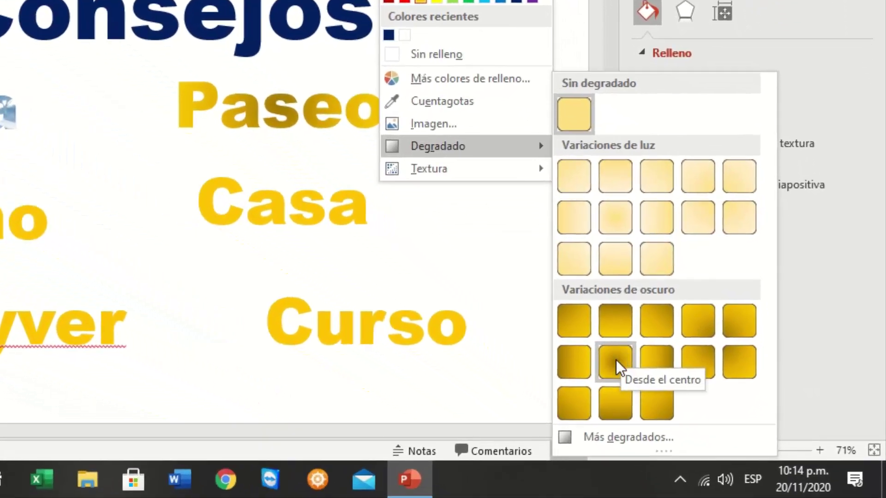
click(623, 436)
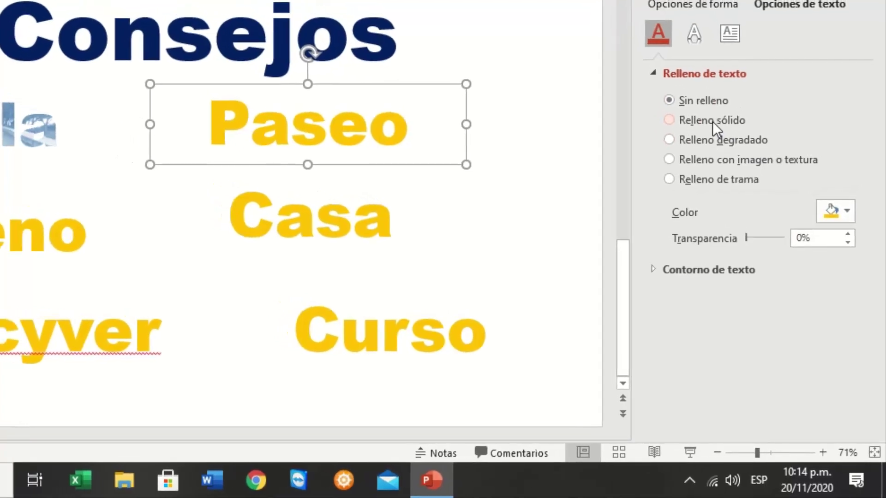
click(715, 139)
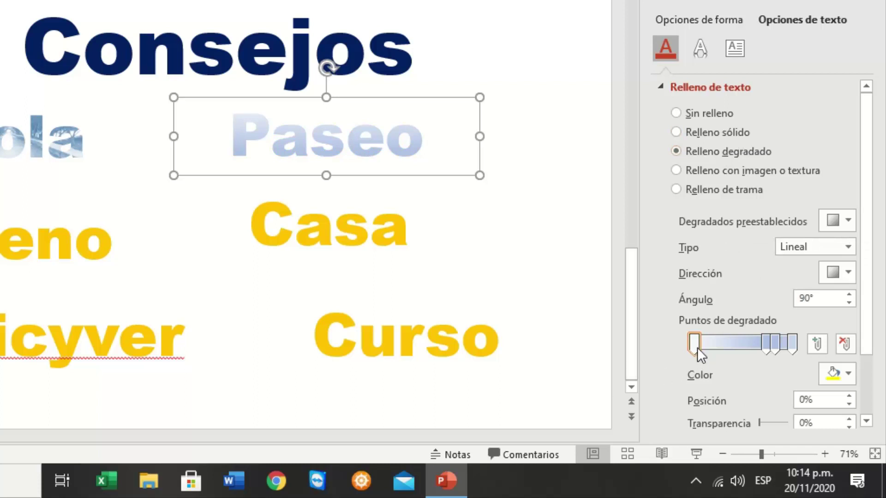
drag(696, 347, 711, 348)
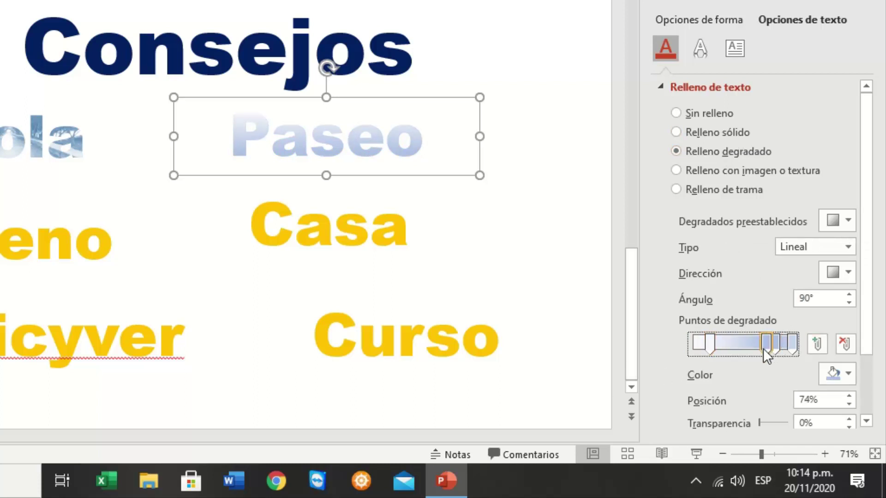
drag(771, 349, 738, 354)
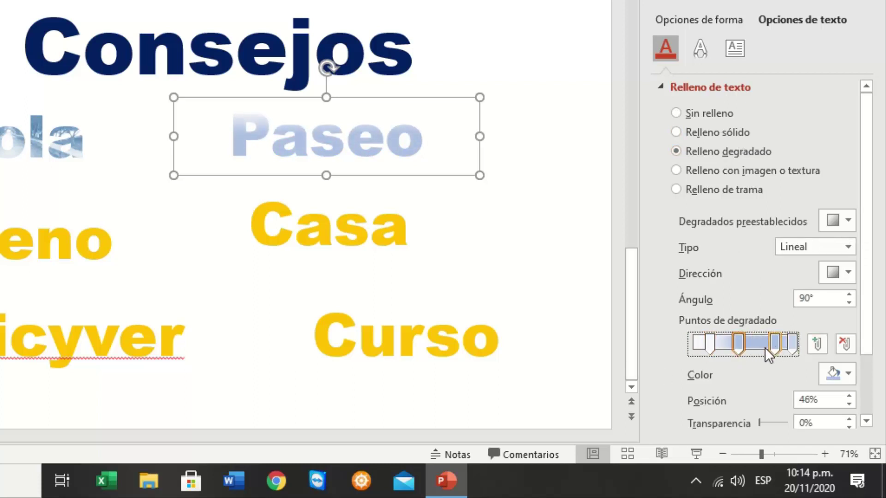
drag(792, 341, 779, 340)
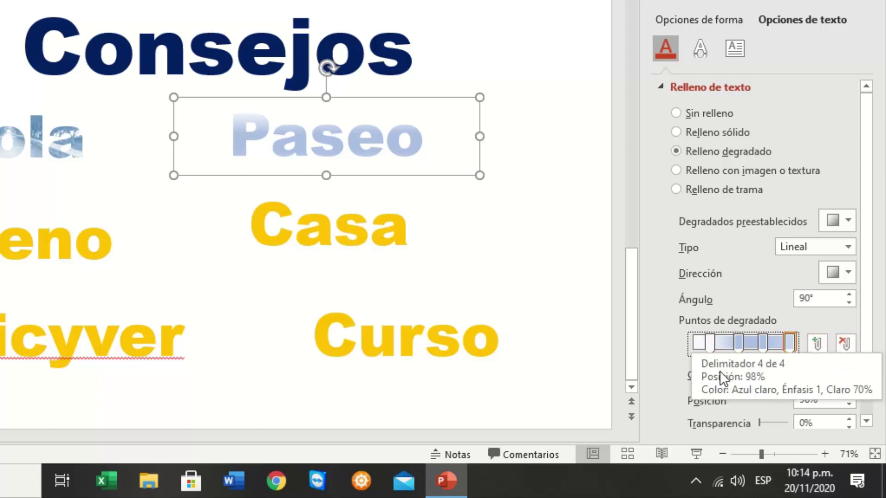
Colour Paseo's gradient stops green, yellow at 46%, and red at 70%.
click(709, 343)
click(836, 374)
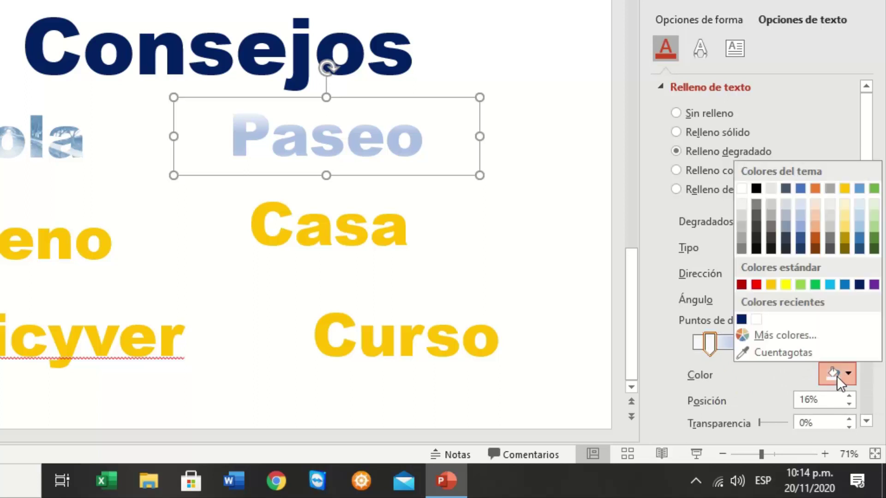
click(815, 286)
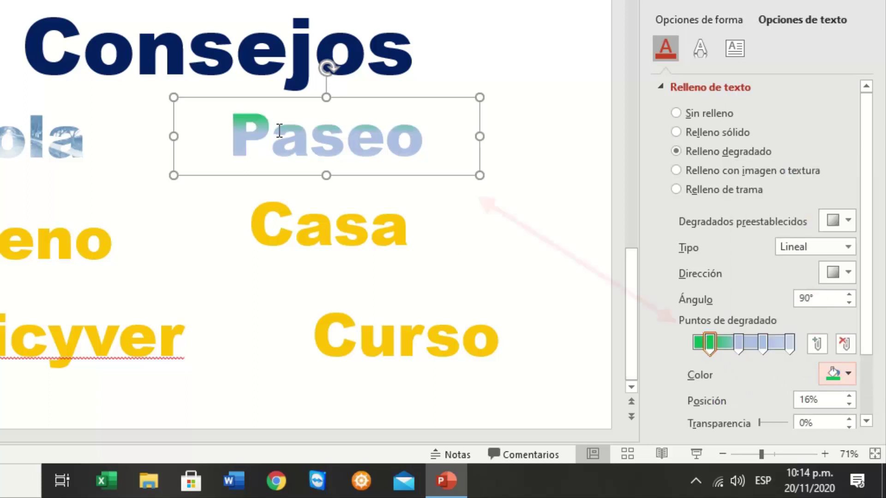
click(738, 343)
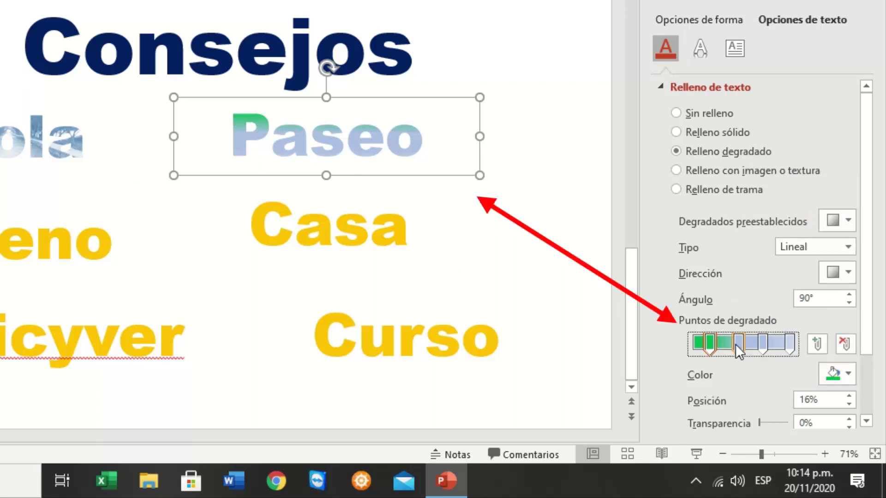
click(849, 374)
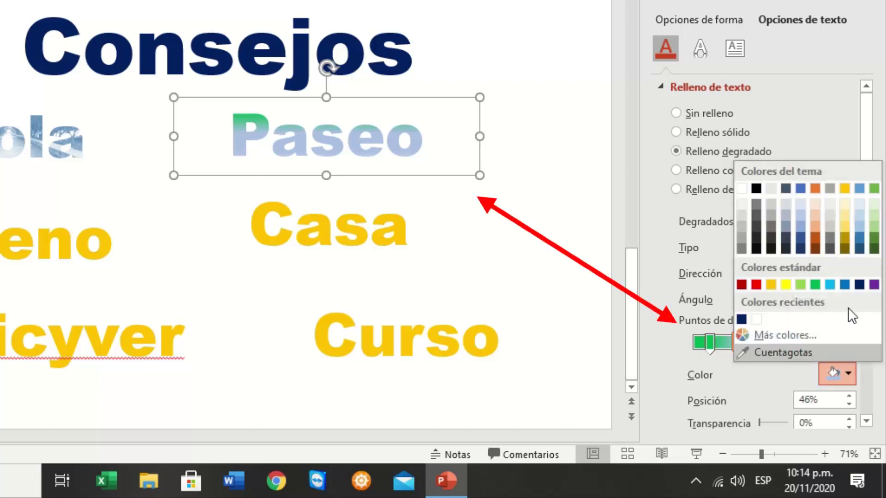
click(786, 284)
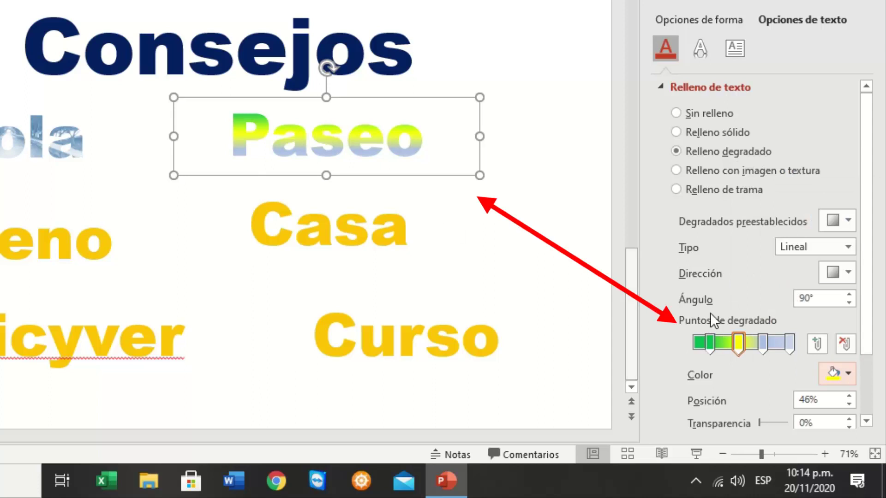
click(763, 345)
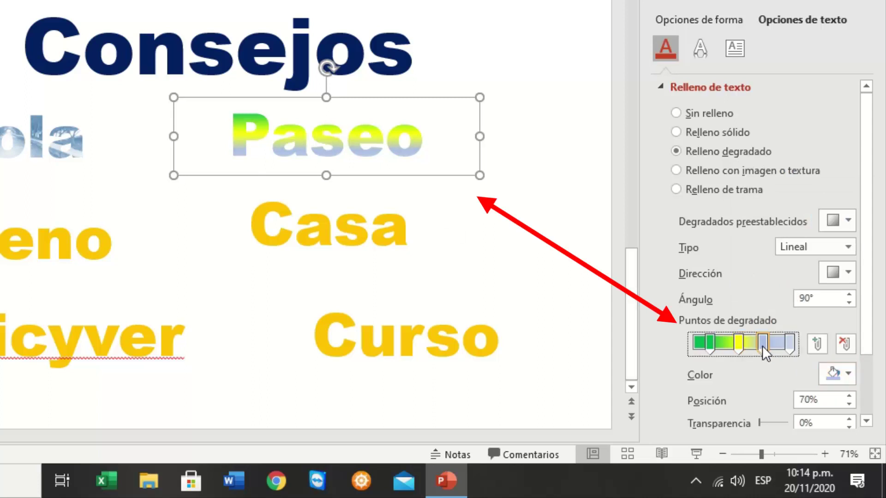
click(849, 373)
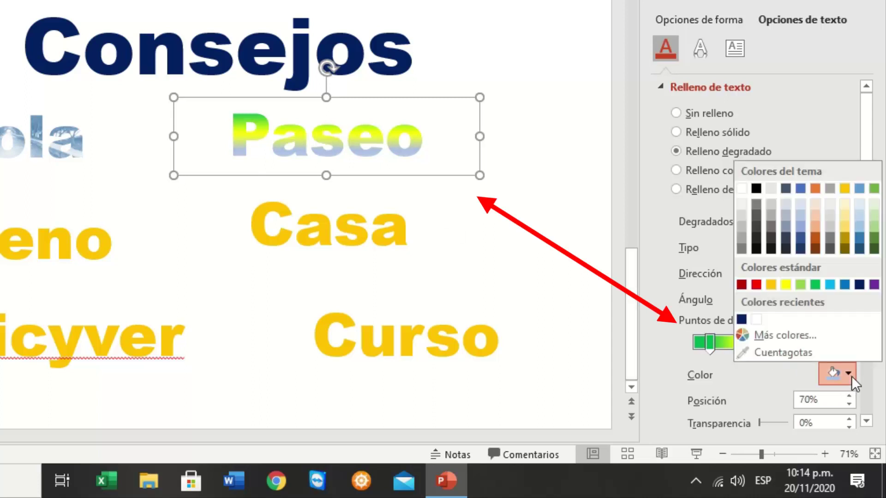
click(755, 284)
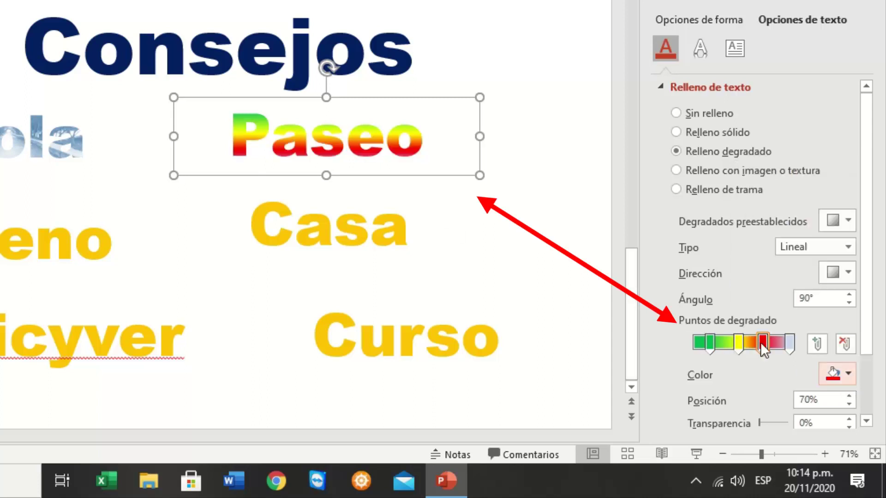
Remove the last gradient stop, then move red to 78% and yellow to 44%.
click(789, 342)
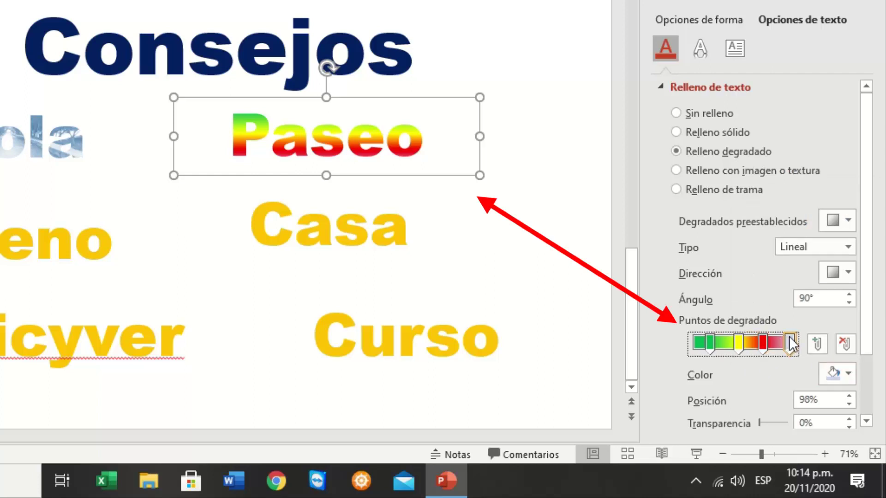
click(844, 344)
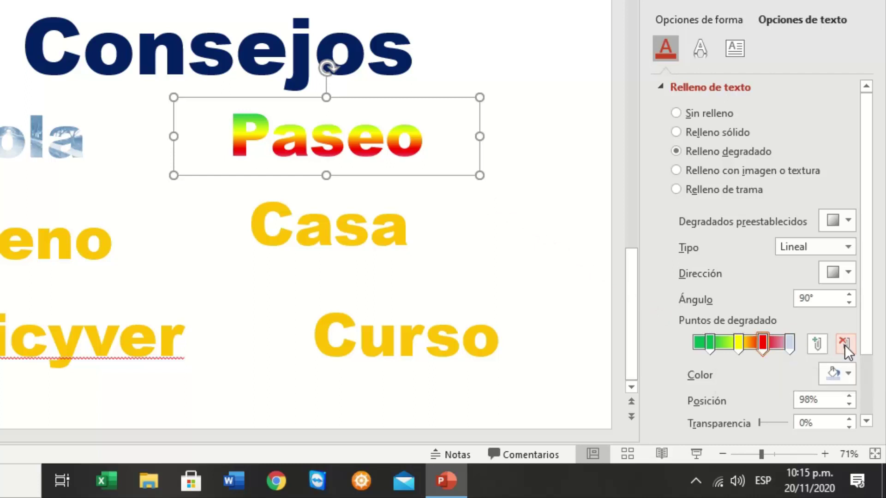
drag(768, 341, 780, 339)
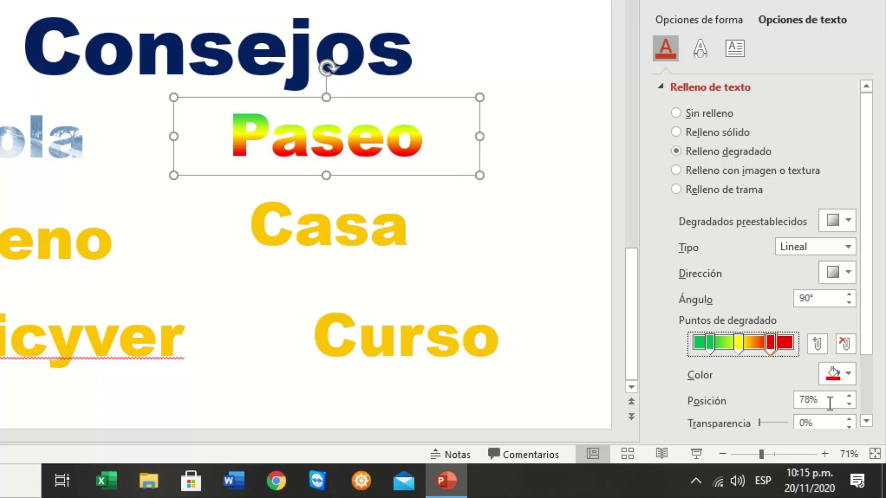
drag(739, 350, 734, 363)
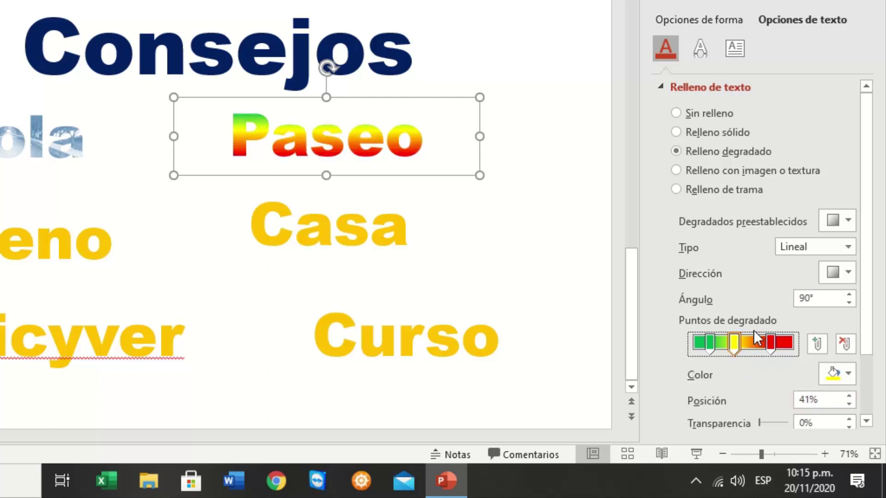
Set Paseo's gradient to the 225° diagonal, putting red at the end and green at 31%.
click(845, 278)
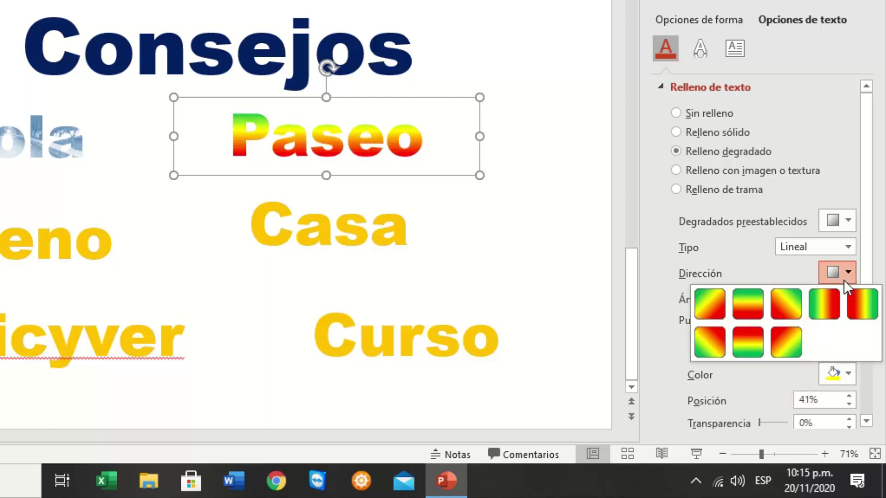
click(794, 347)
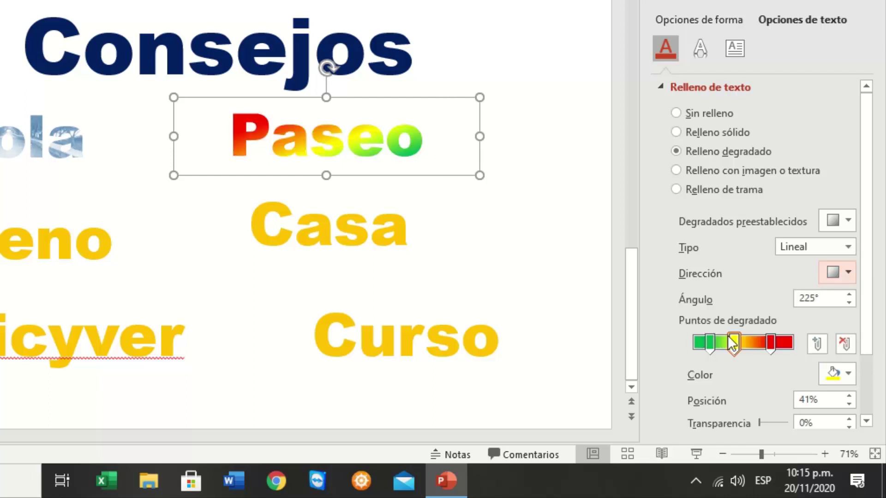
drag(766, 349, 697, 349)
mouse_move(760, 348)
mouse_down()
mouse_move(788, 347)
mouse_move(750, 347)
mouse_move(764, 347)
mouse_up()
drag(702, 348, 771, 347)
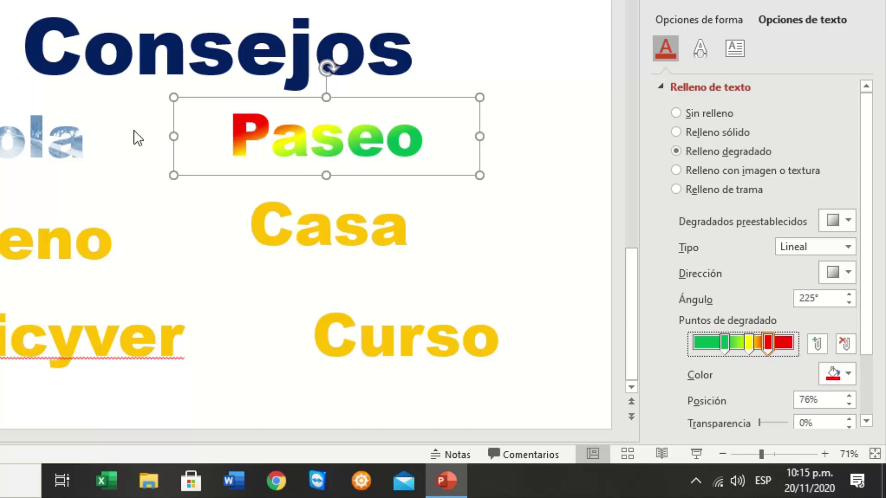
On slide 2, give the left heart a gradient fill.
click(314, 340)
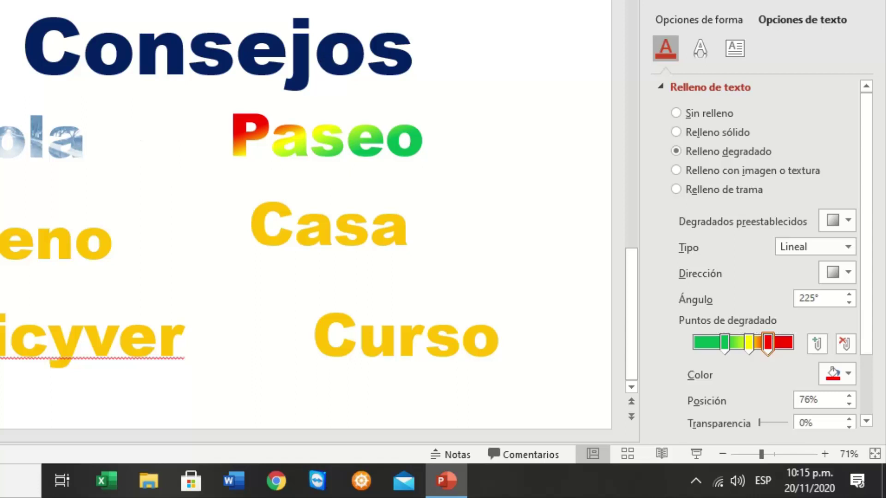
scroll(277, 231, up, 5)
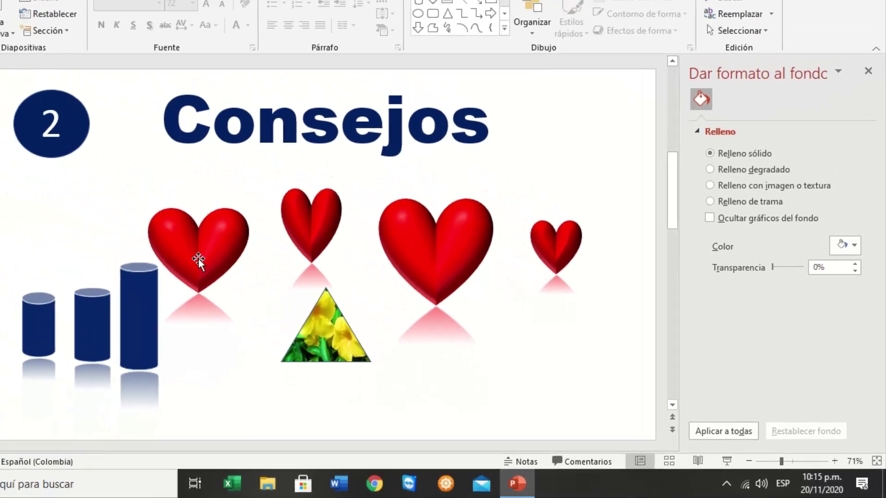
click(107, 230)
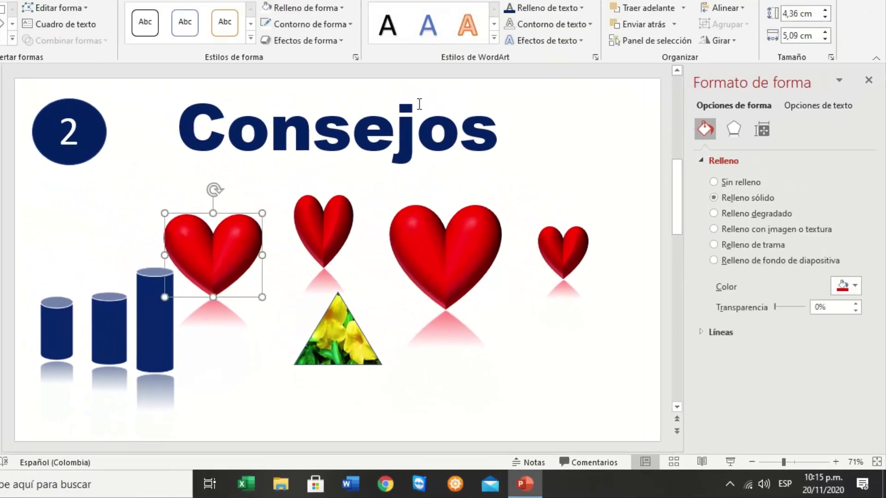
click(293, 6)
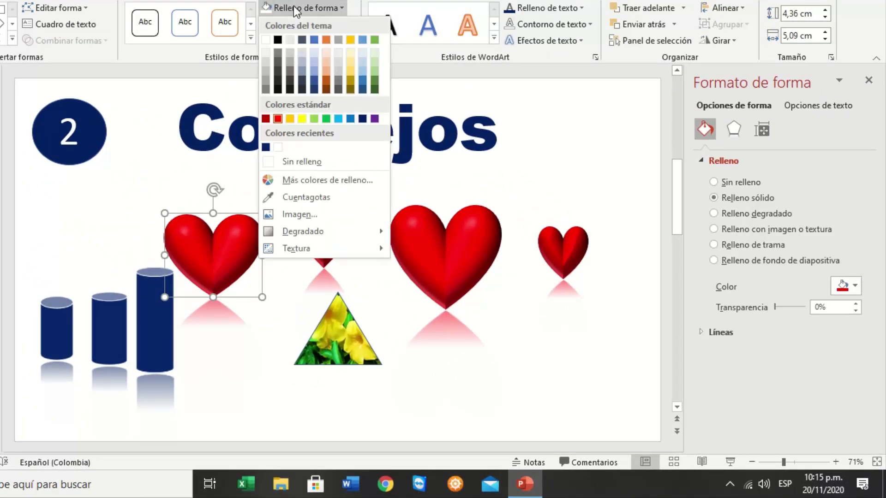
mouse_move(302, 256)
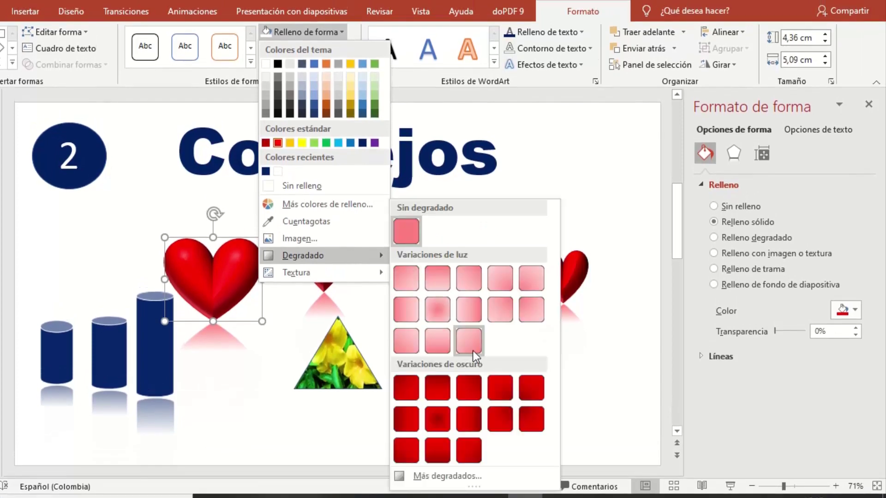
click(446, 477)
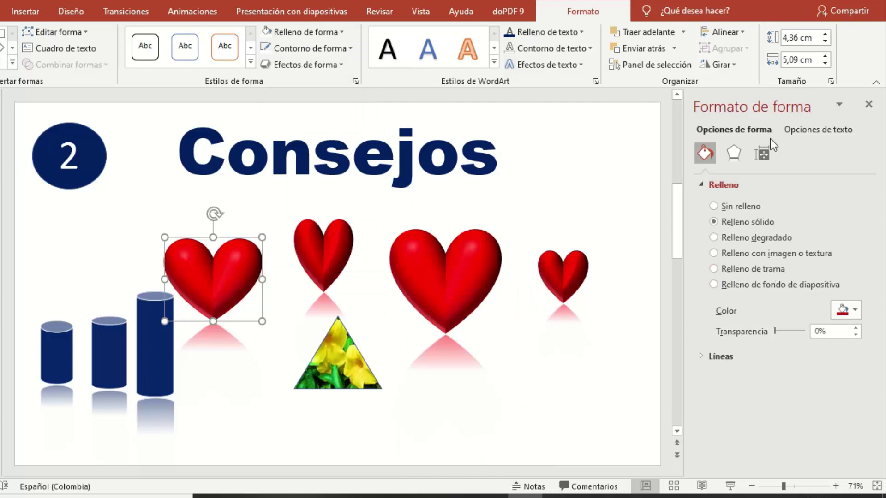
click(754, 237)
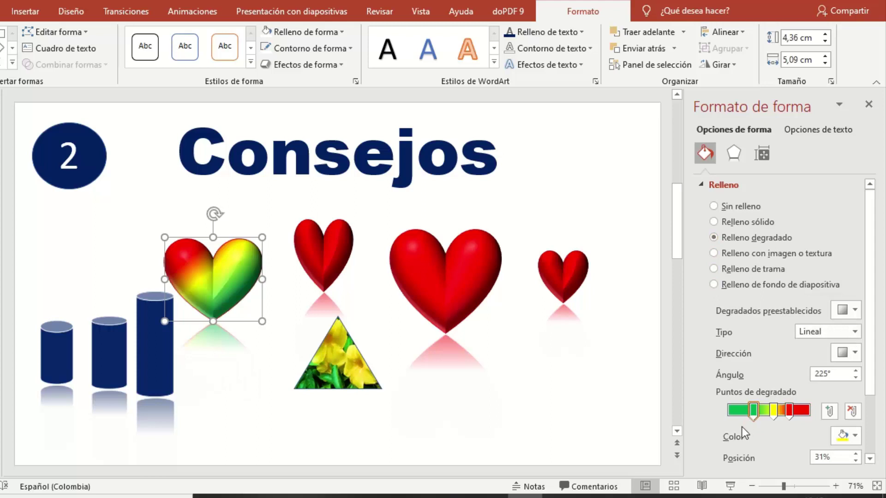
Recolour the heart's green and yellow gradient stops red.
click(754, 412)
click(853, 437)
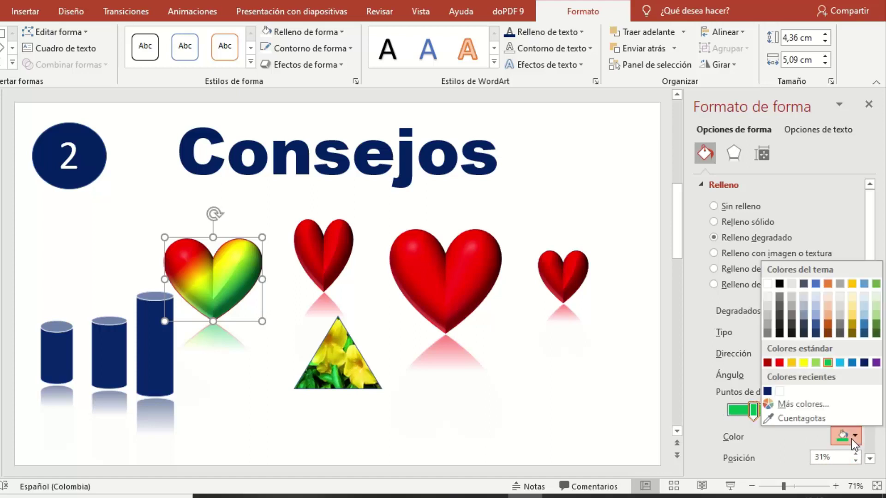
click(779, 364)
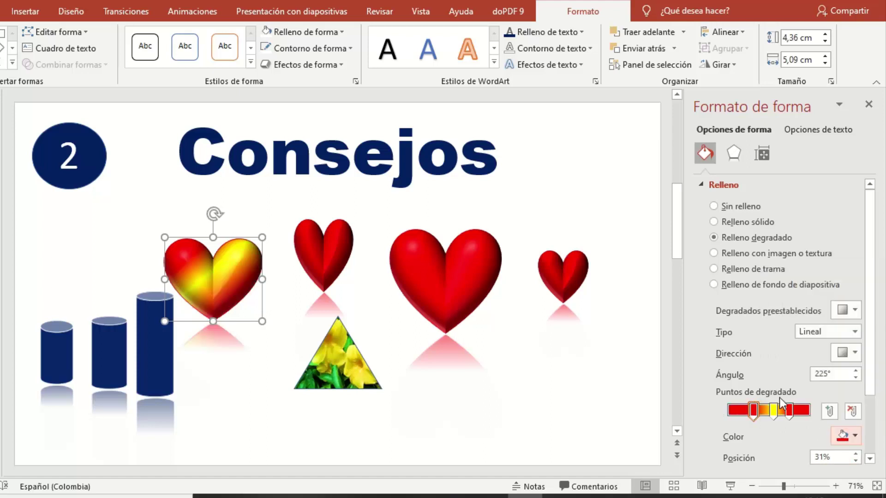
click(777, 409)
click(854, 437)
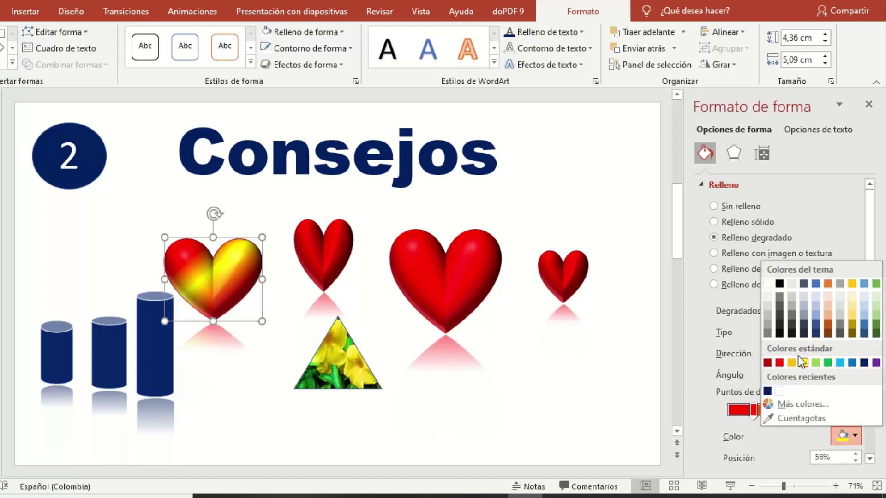
click(779, 363)
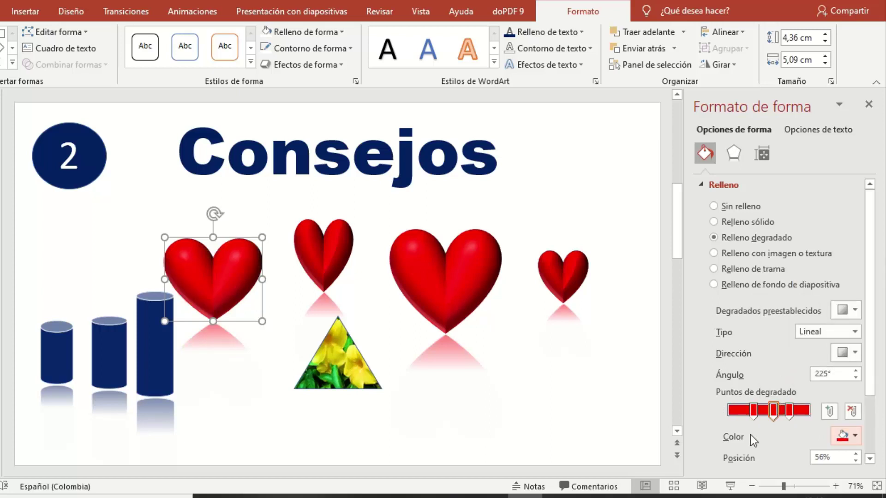
Move a gradient stop to 28%, raise a red stop's transparency to 68%, and nudge the heart.
drag(754, 413, 771, 415)
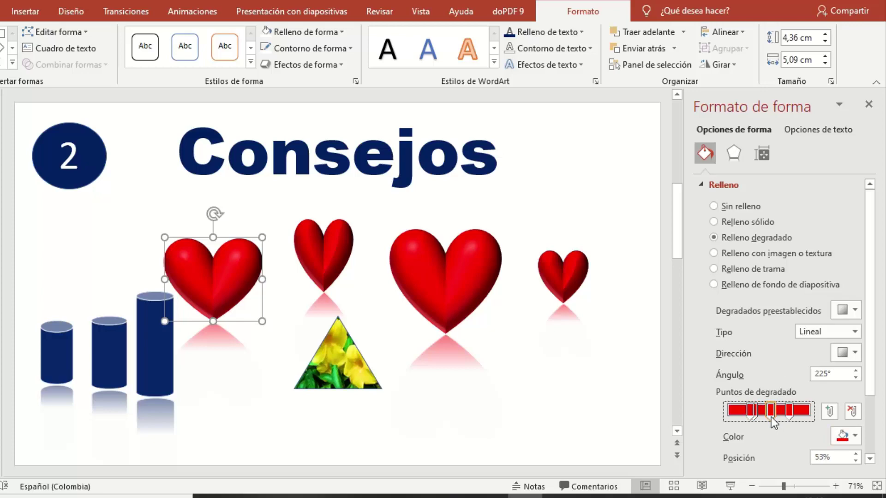
drag(871, 382, 872, 422)
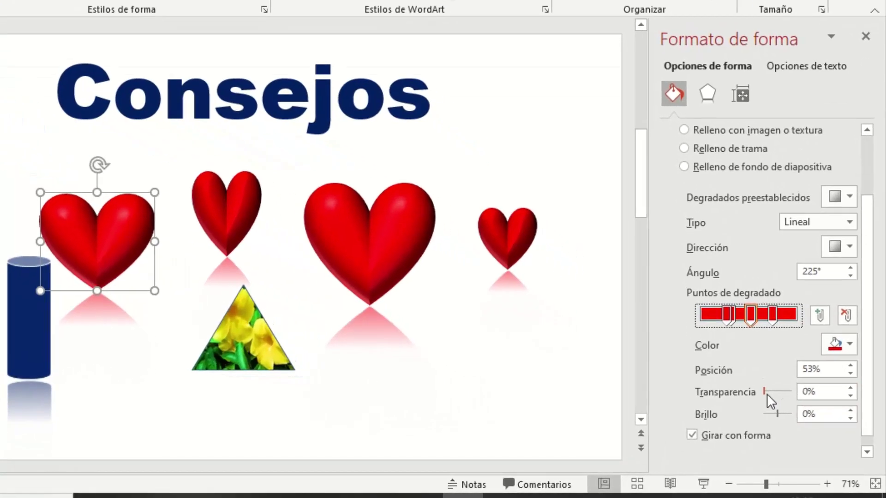
drag(766, 394, 781, 392)
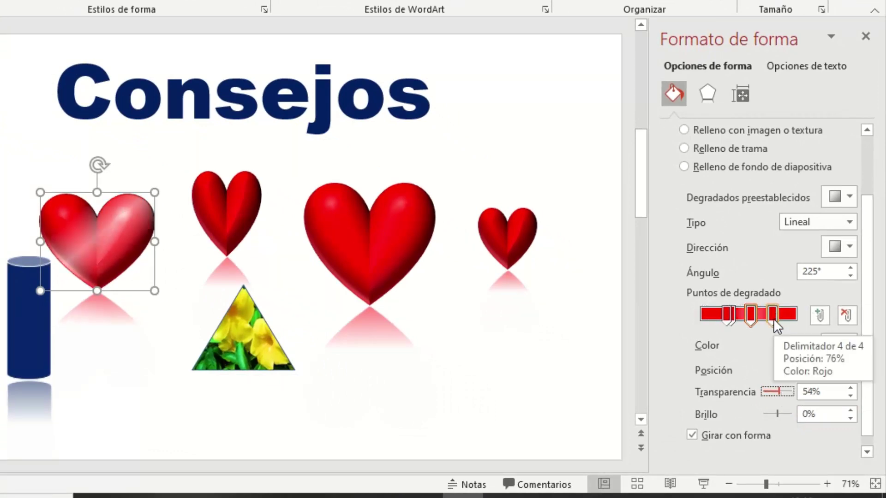
drag(780, 392, 785, 392)
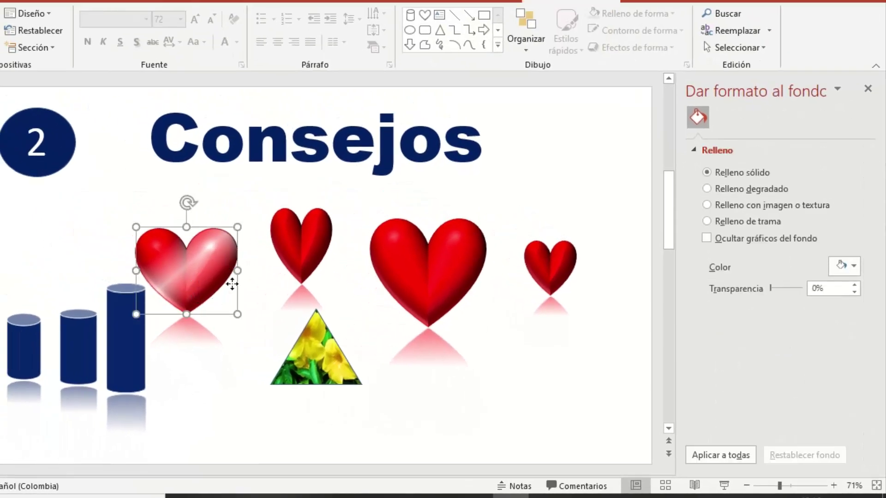
mouse_move(231, 277)
mouse_down()
mouse_move(198, 294)
mouse_move(204, 277)
mouse_move(201, 290)
mouse_move(210, 286)
mouse_up()
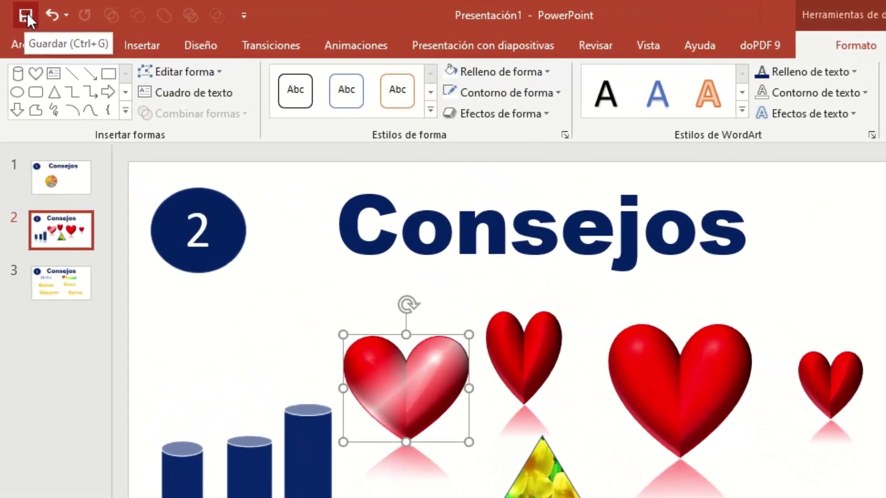
Save the presentation to the Desktop (Escritorio) under the name '2'.
click(18, 10)
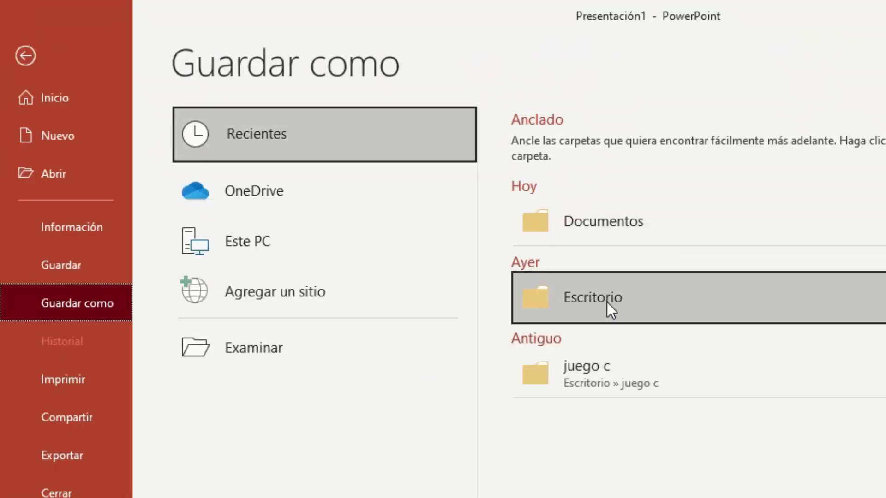
click(607, 303)
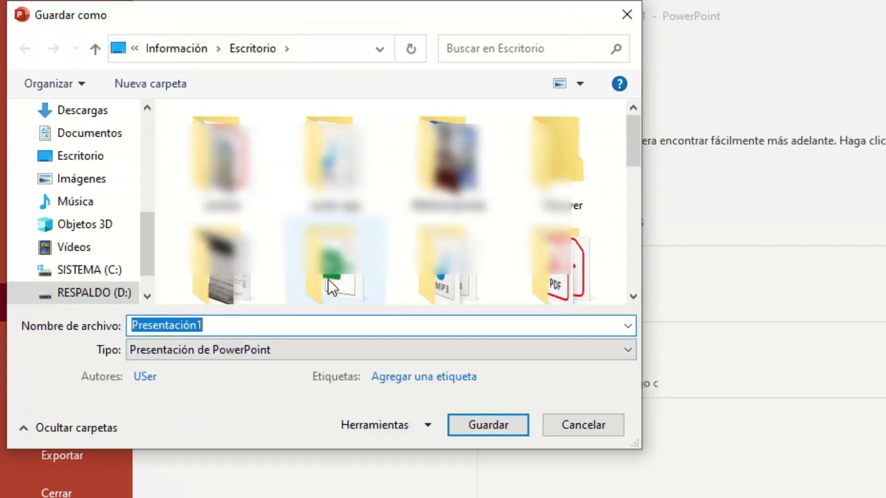
text(1)
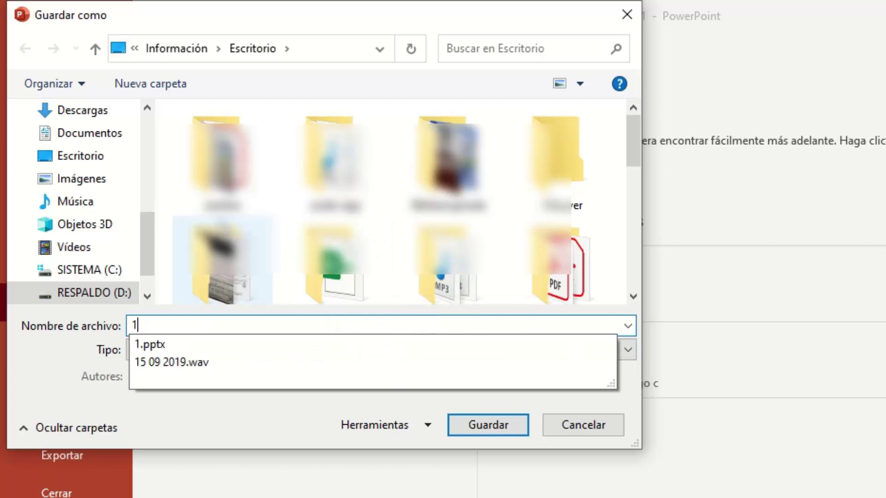
key(BackSpace)
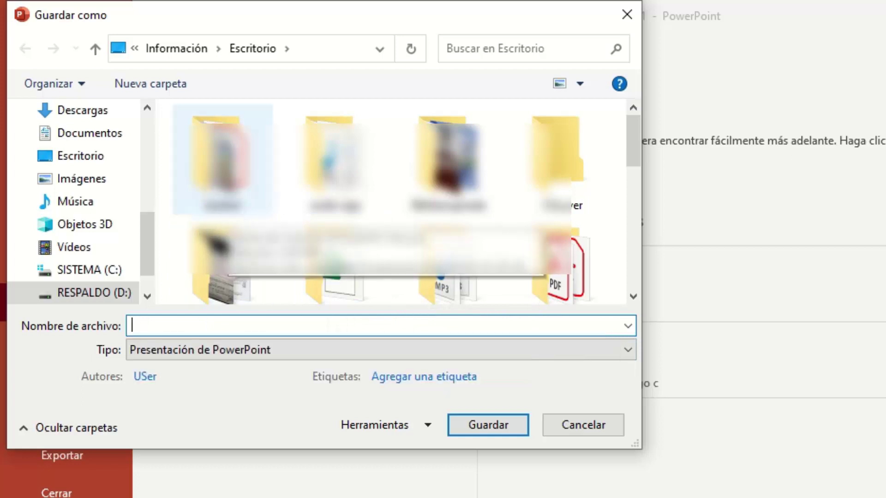
text(2)
click(520, 424)
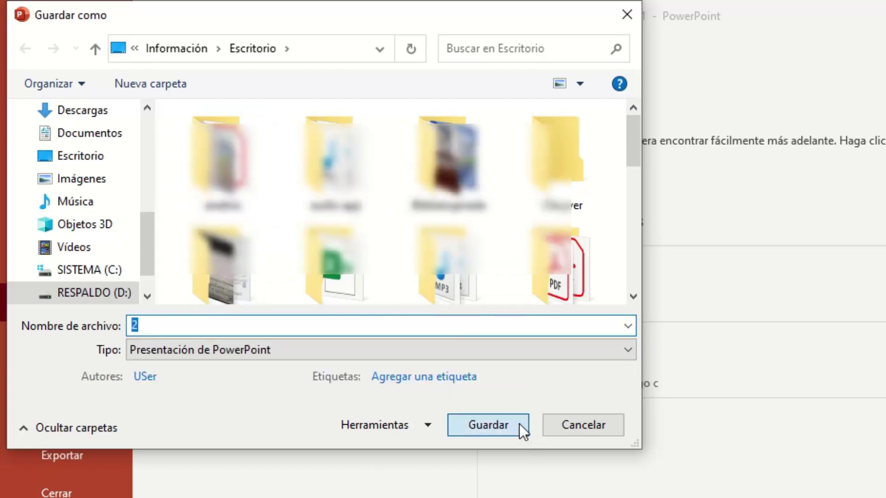